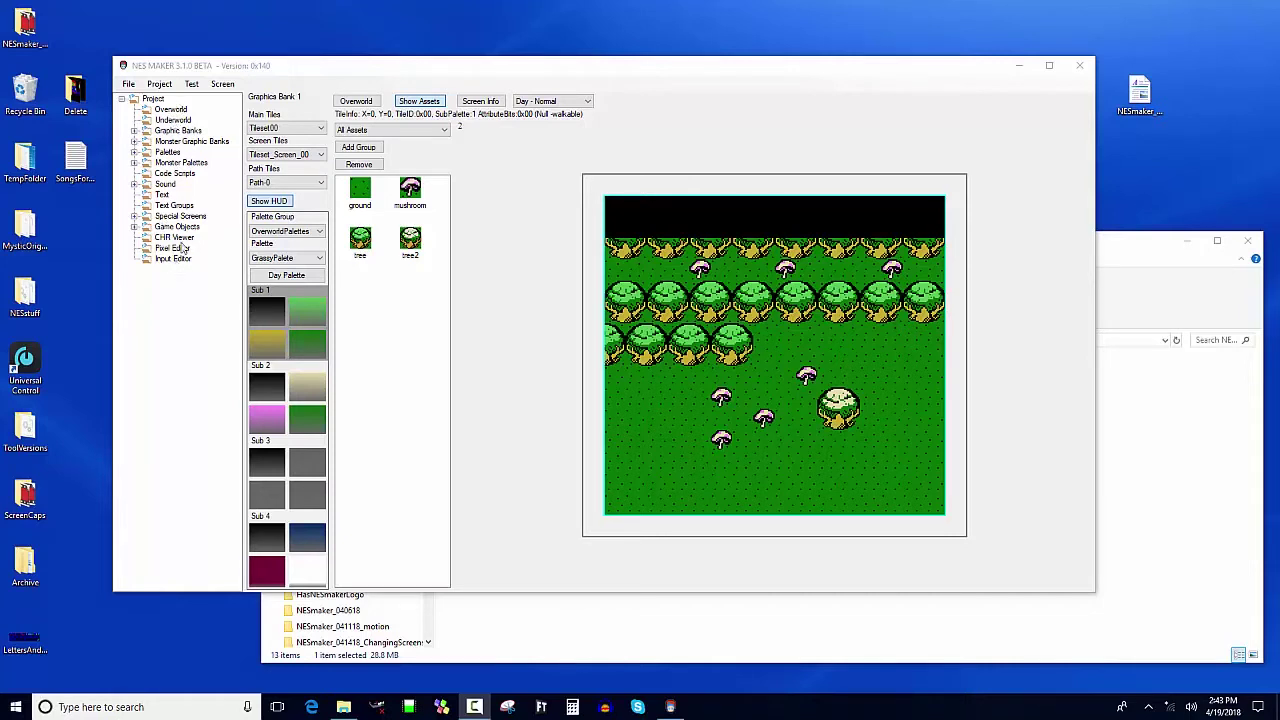
# Step: Load Tiles.bmp from NESmakerGame1 > BetaAssets > Graphics into the Pixel Editor
pyautogui.click(170, 250)
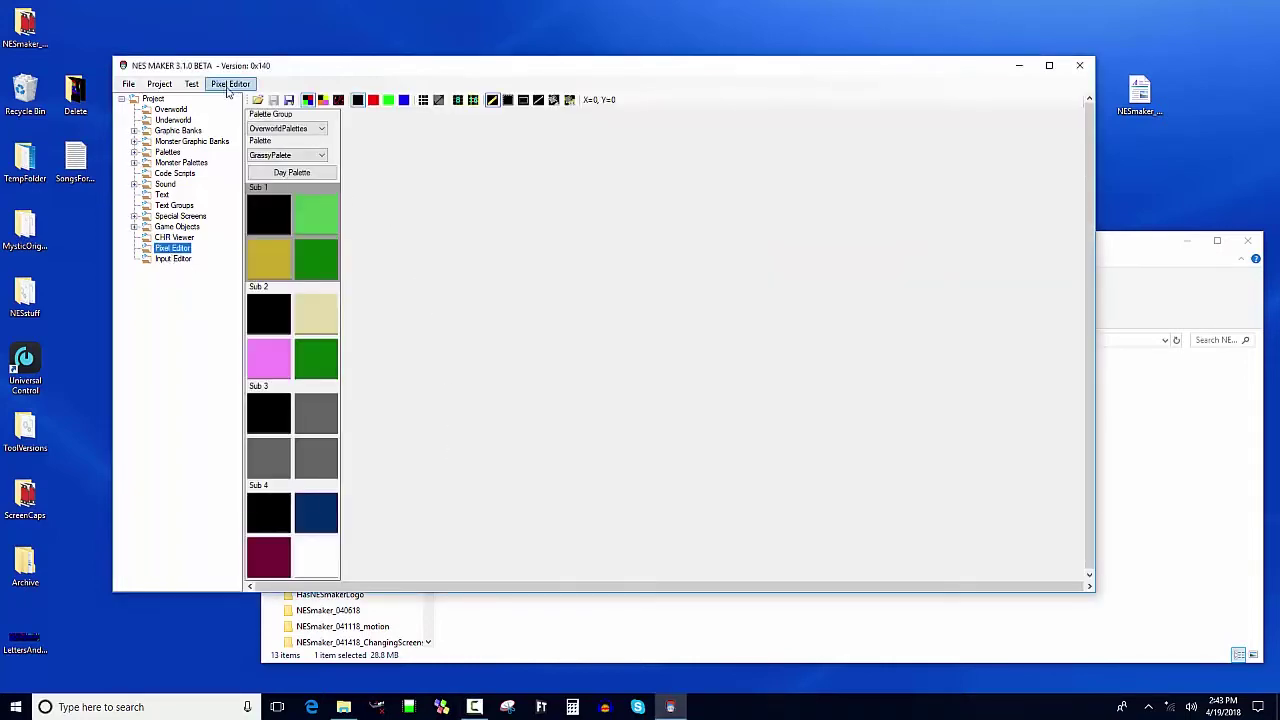
pyautogui.click(257, 100)
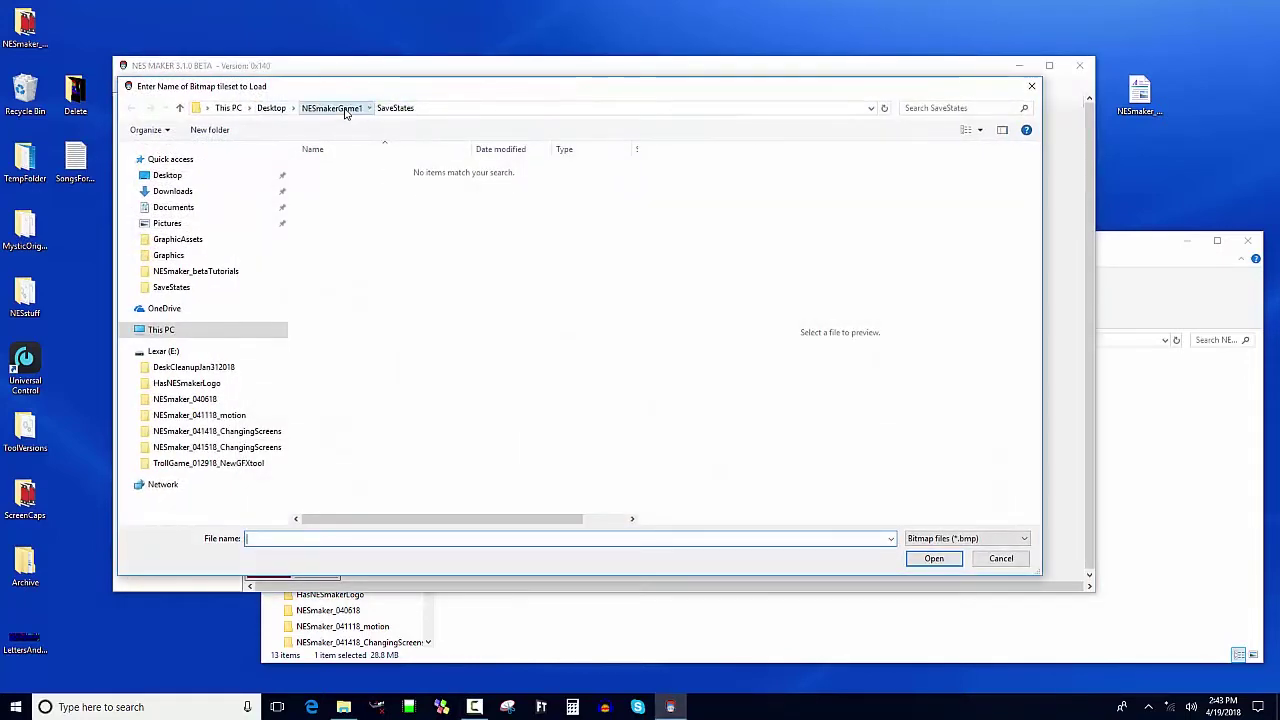
pyautogui.click(340, 108)
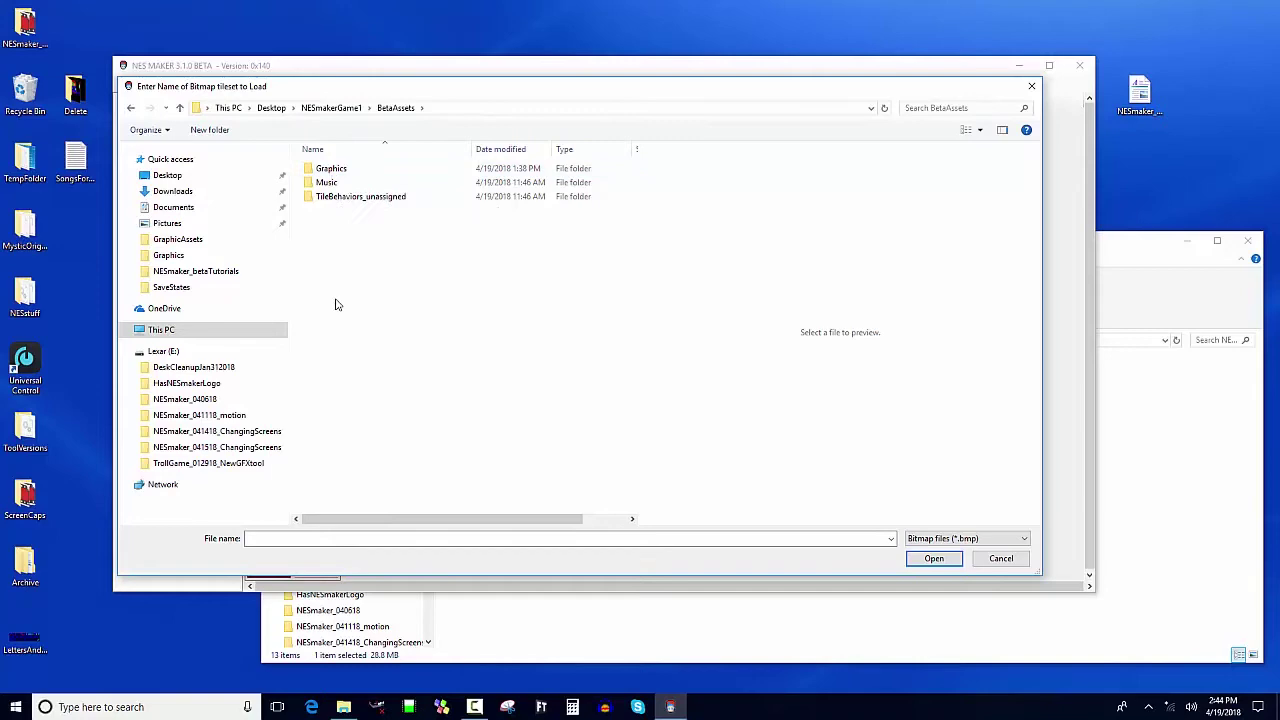
pyautogui.click(324, 172)
pyautogui.doubleClick(324, 172)
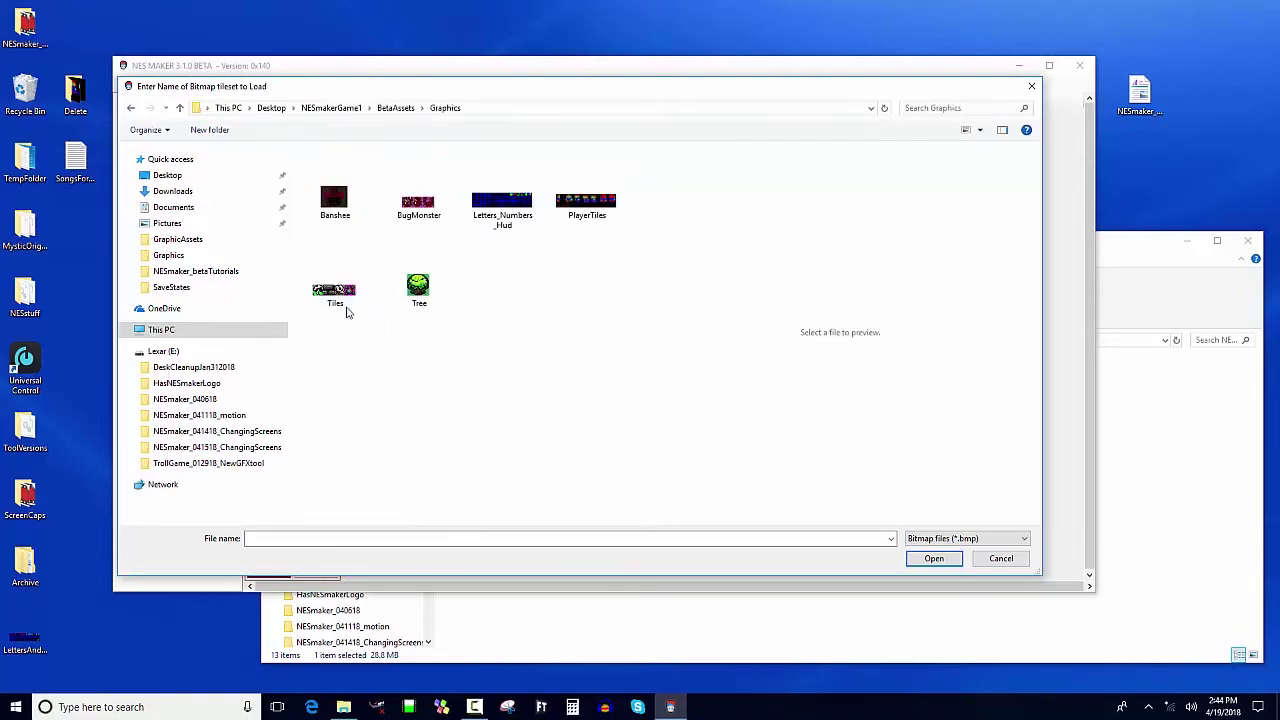
pyautogui.doubleClick(346, 305)
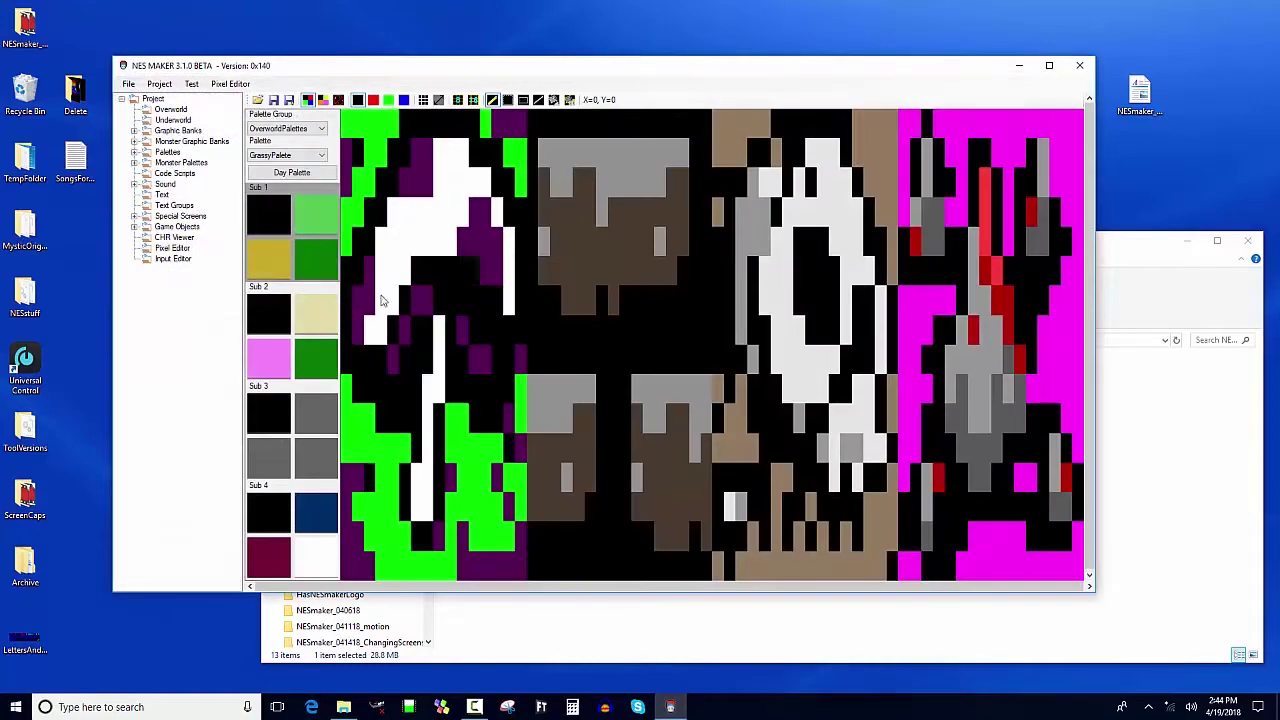
# Step: Force square aspect ratio, switch to the fill tool, and select DummyPalette's Palette 63
pyautogui.click(439, 101)
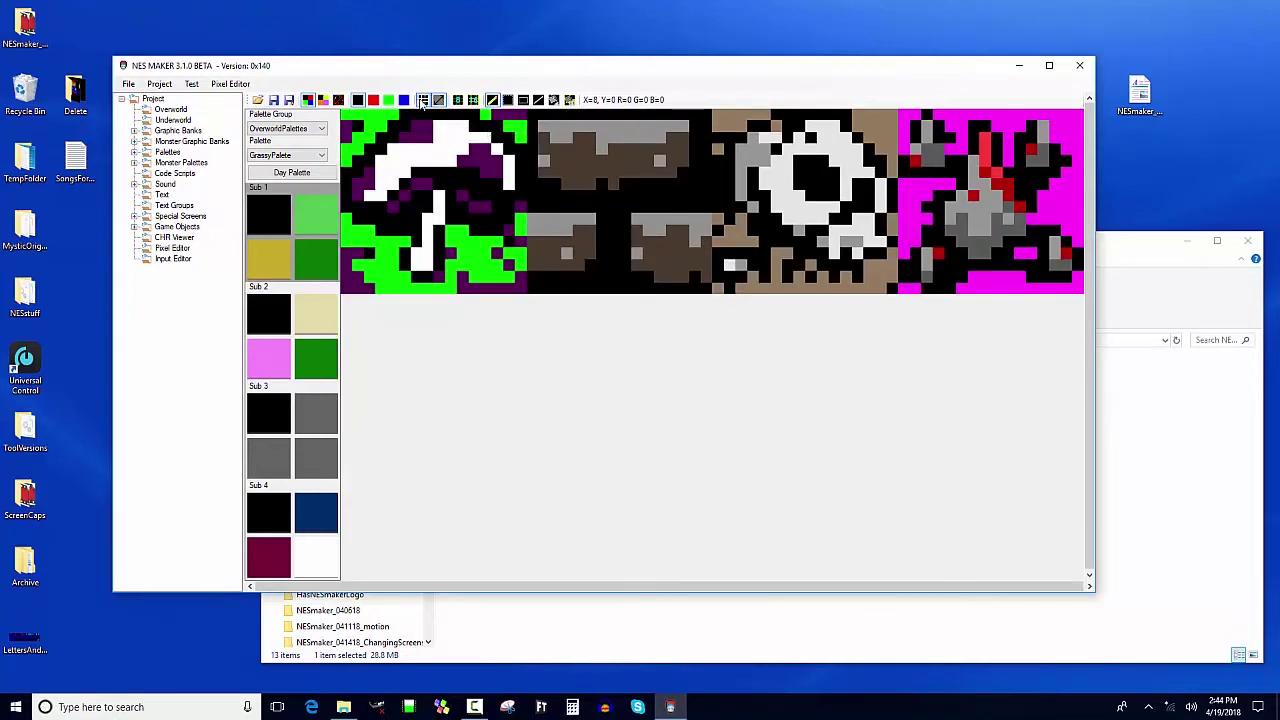
pyautogui.click(508, 100)
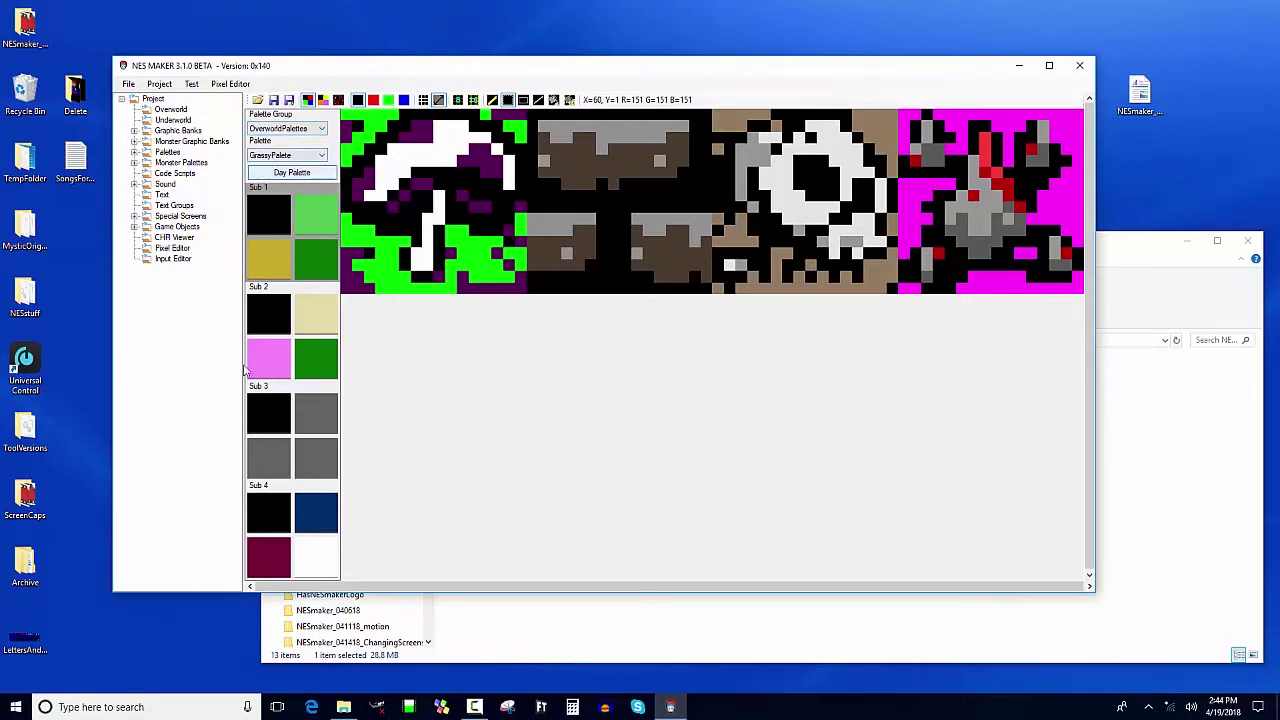
pyautogui.click(320, 130)
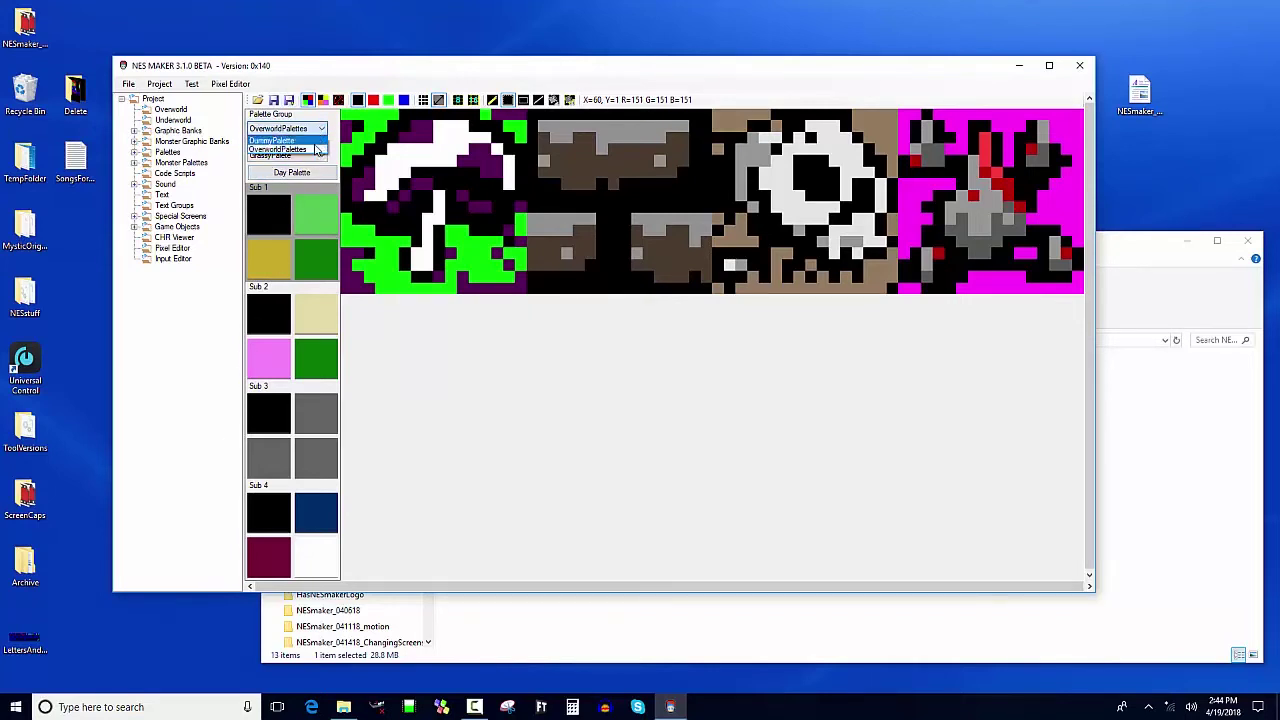
pyautogui.click(310, 141)
pyautogui.click(320, 155)
pyautogui.click(318, 169)
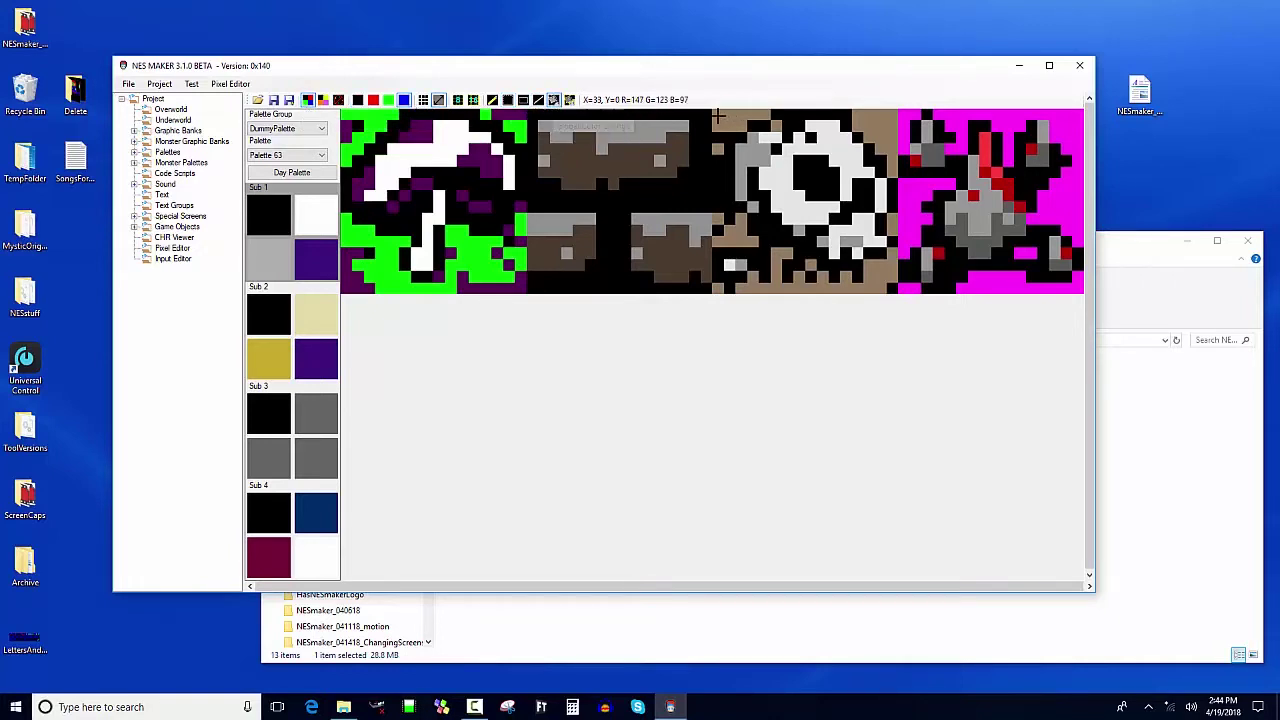
# Step: Flood-fill the third tile: background blue, white ring red, light-grey pixels green
pyautogui.click(730, 120)
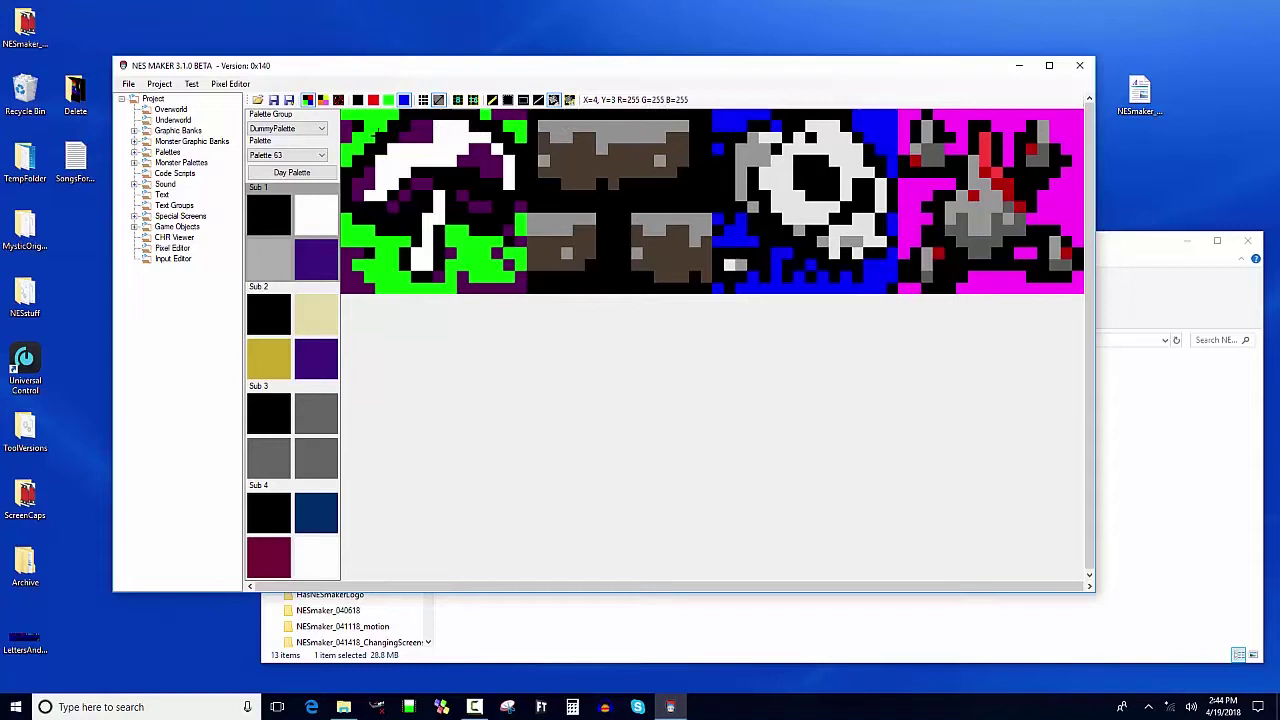
pyautogui.click(373, 100)
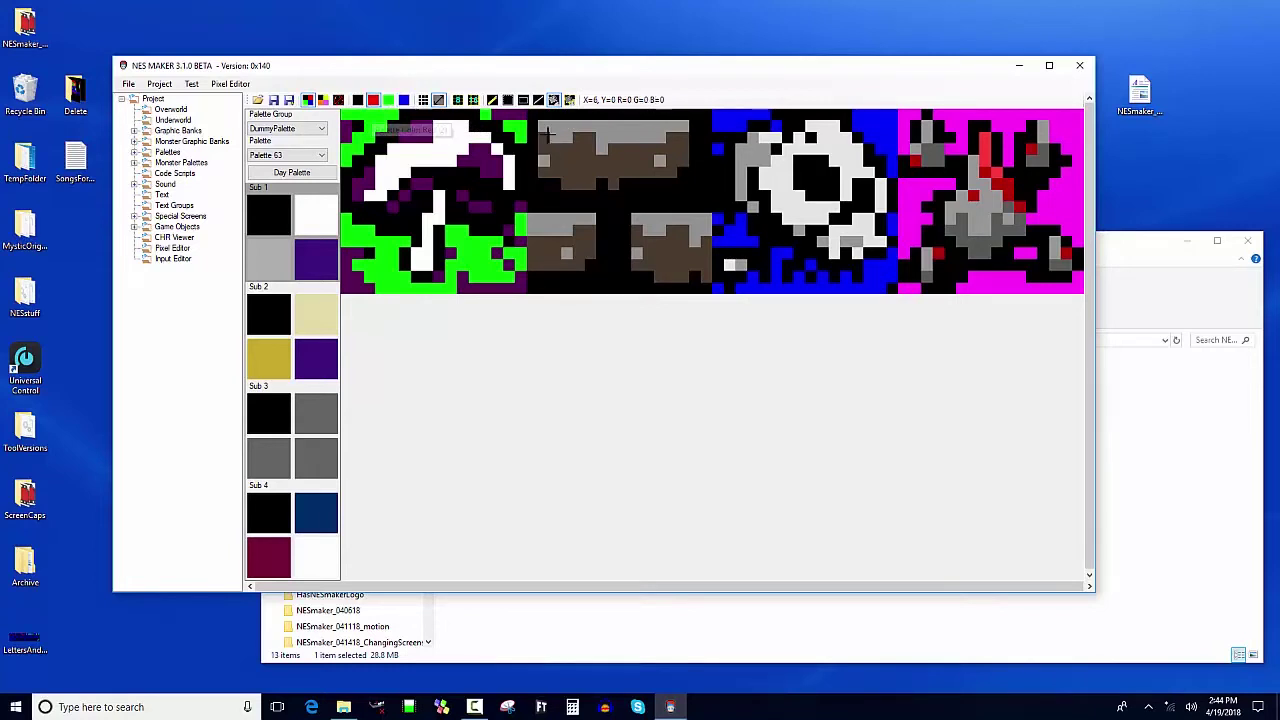
pyautogui.click(843, 155)
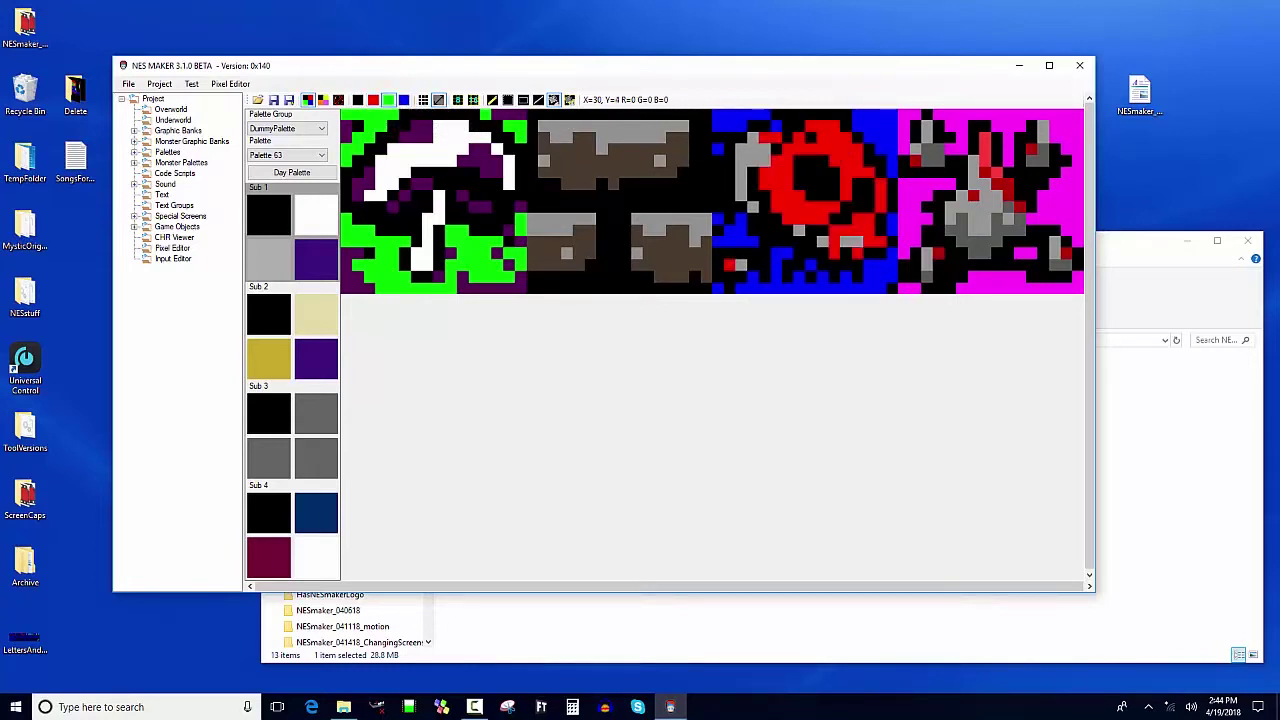
pyautogui.click(757, 160)
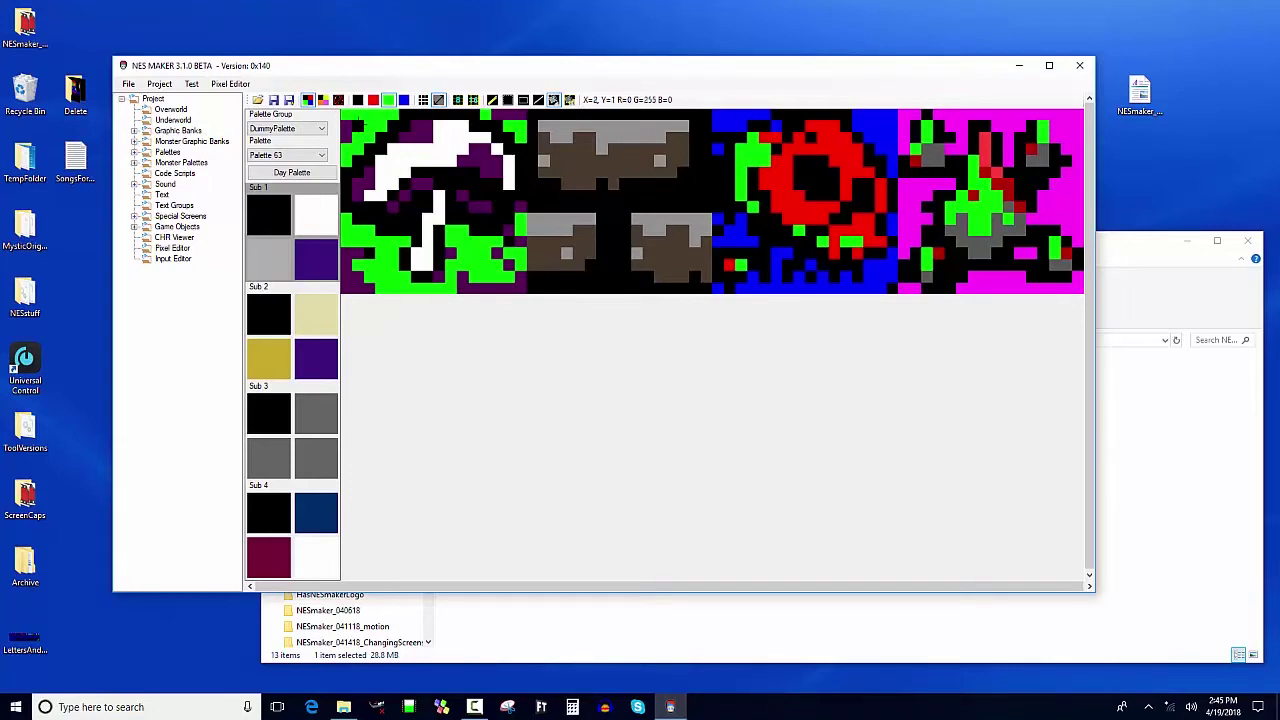
# Step: Try the region select tool on the red-ringed tile and a small brown area
pyautogui.click(508, 100)
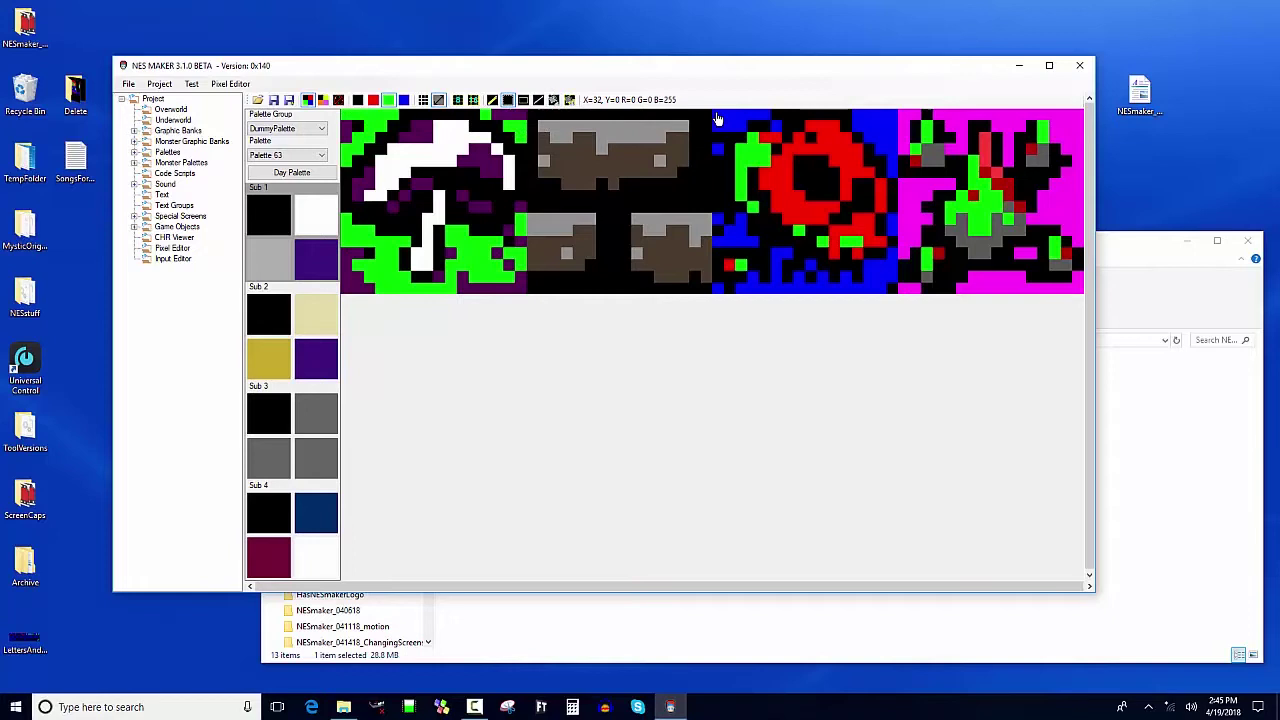
pyautogui.moveTo(716, 121); pyautogui.dragTo(898, 292)
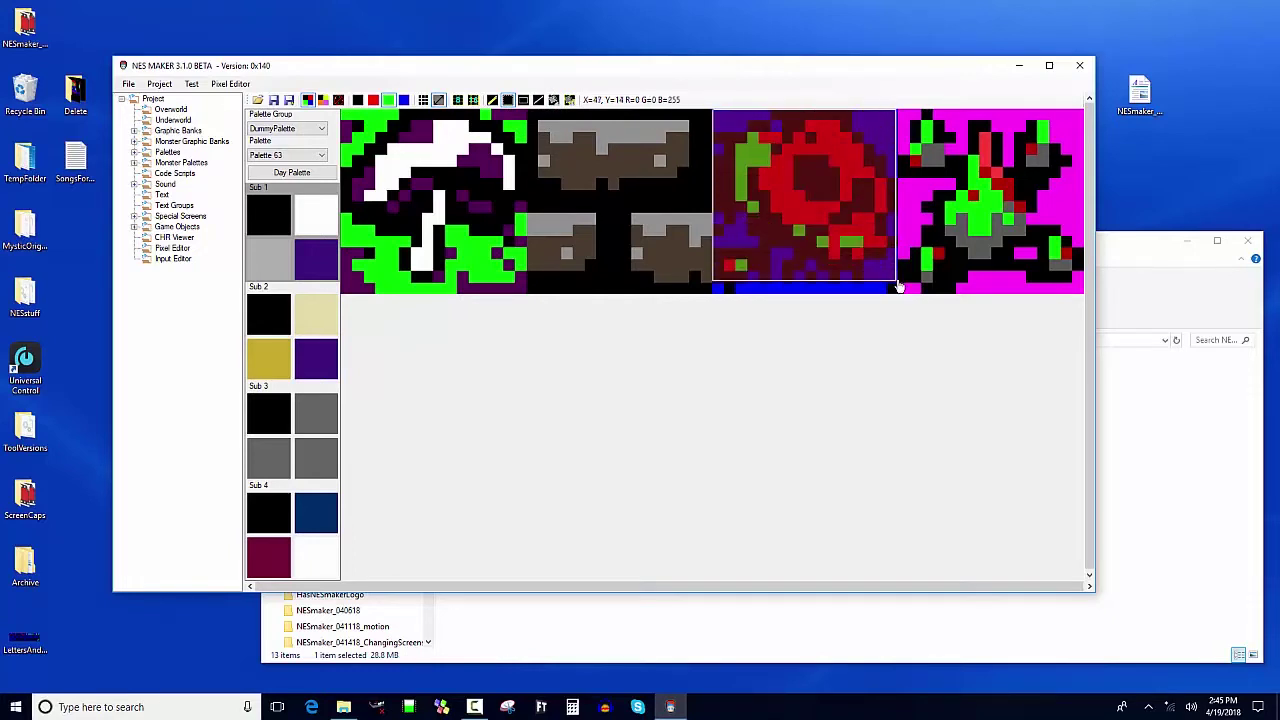
pyautogui.moveTo(668, 156); pyautogui.dragTo(697, 175)
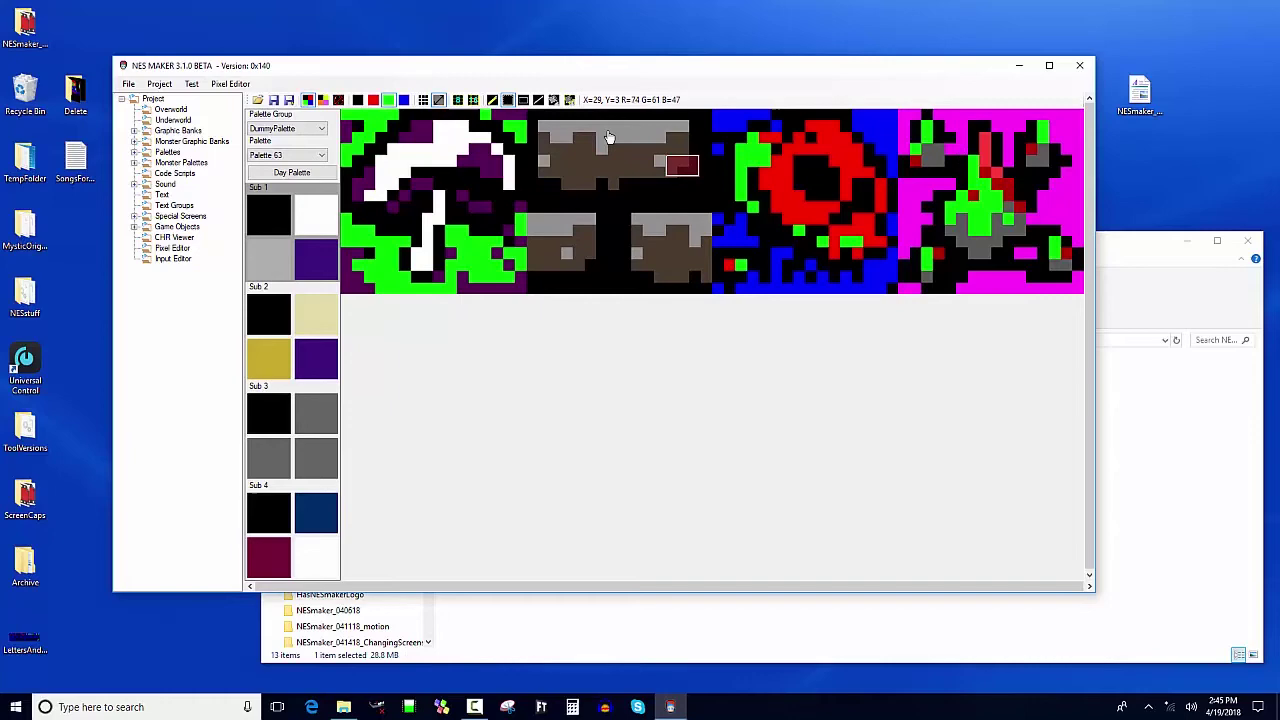
# Step: Reload Tiles.bmp fresh and fill the last tile's magenta background blue
pyautogui.click(258, 101)
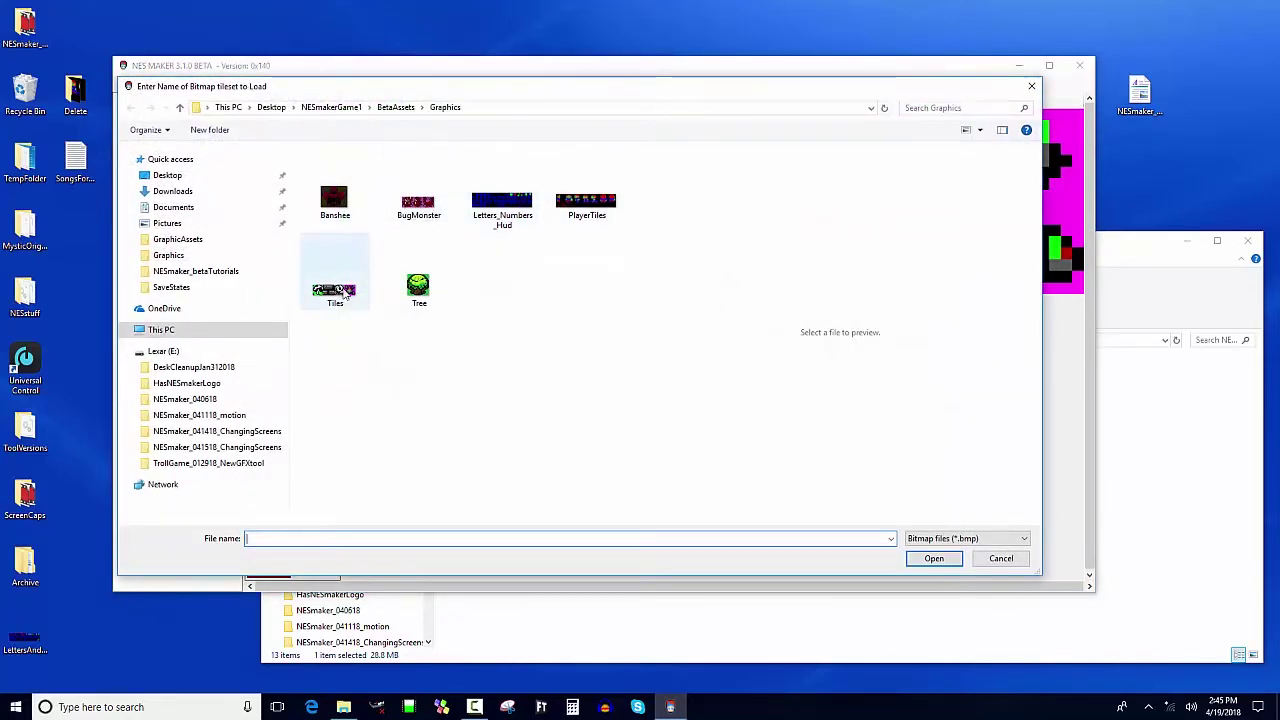
pyautogui.doubleClick(335, 290)
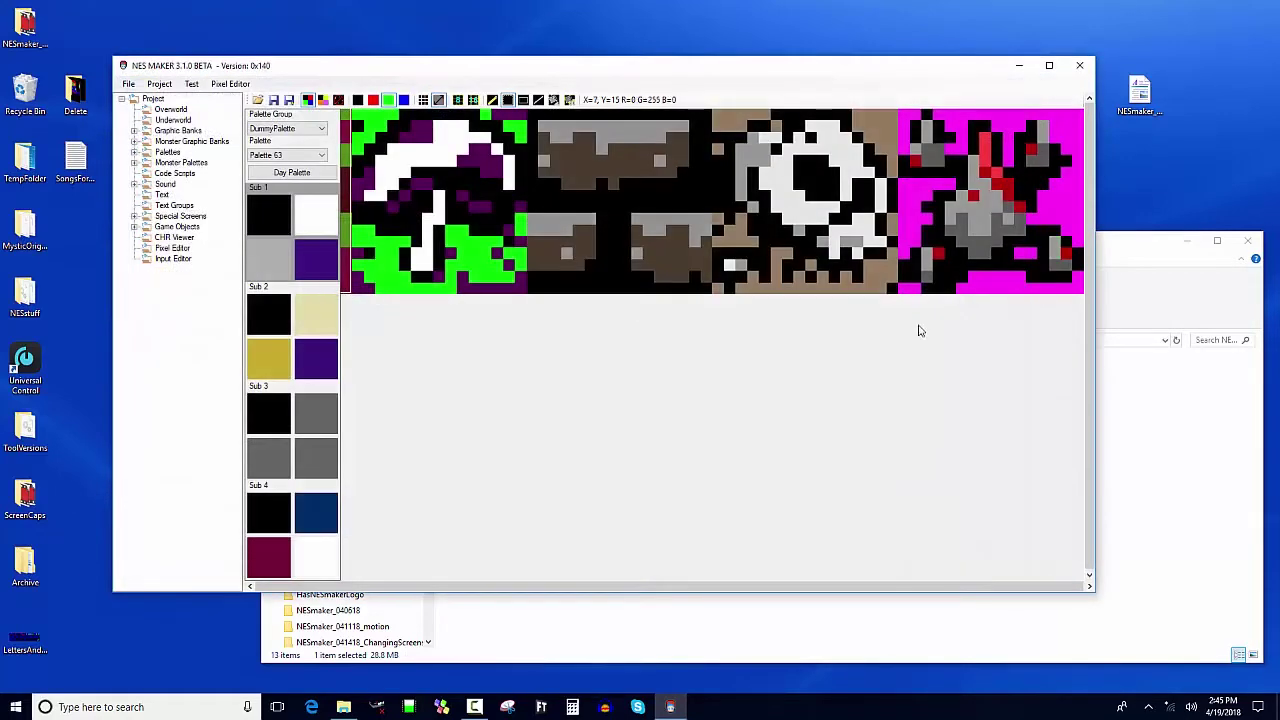
pyautogui.click(553, 100)
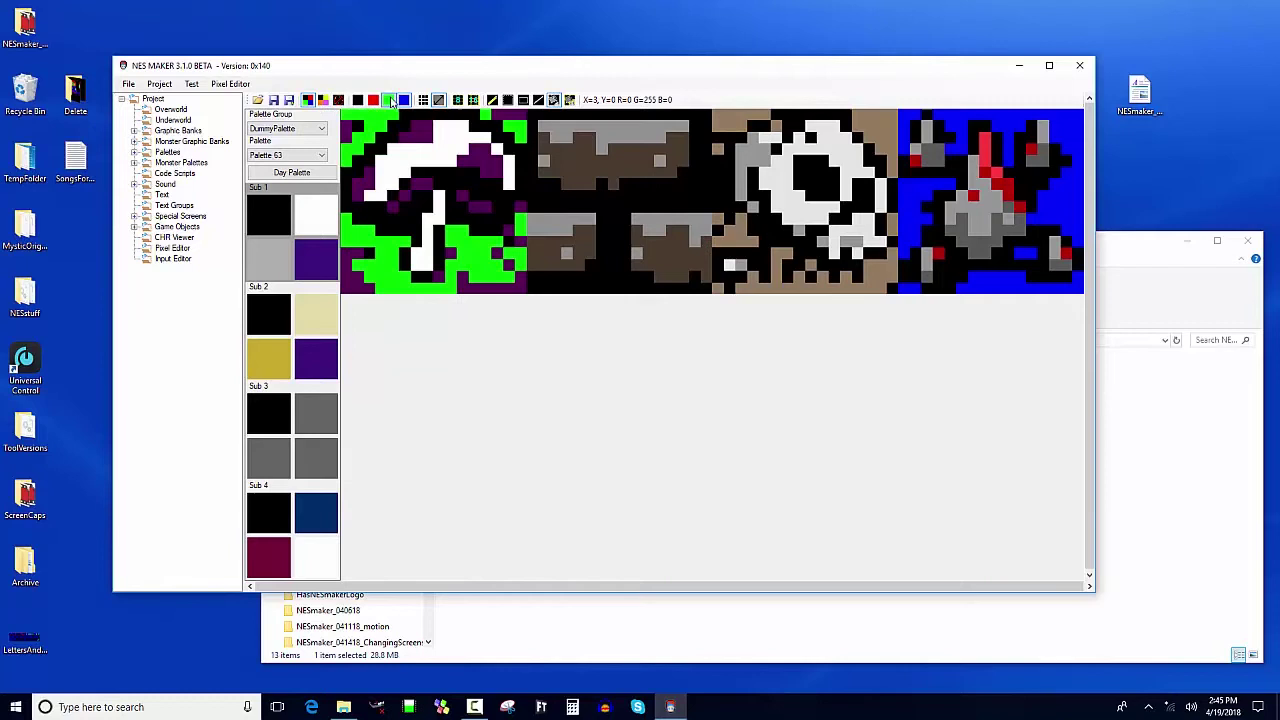
# Step: Recolour the rightmost tile's grey pixels red and green, then box that tile with Select Region
pyautogui.click(374, 101)
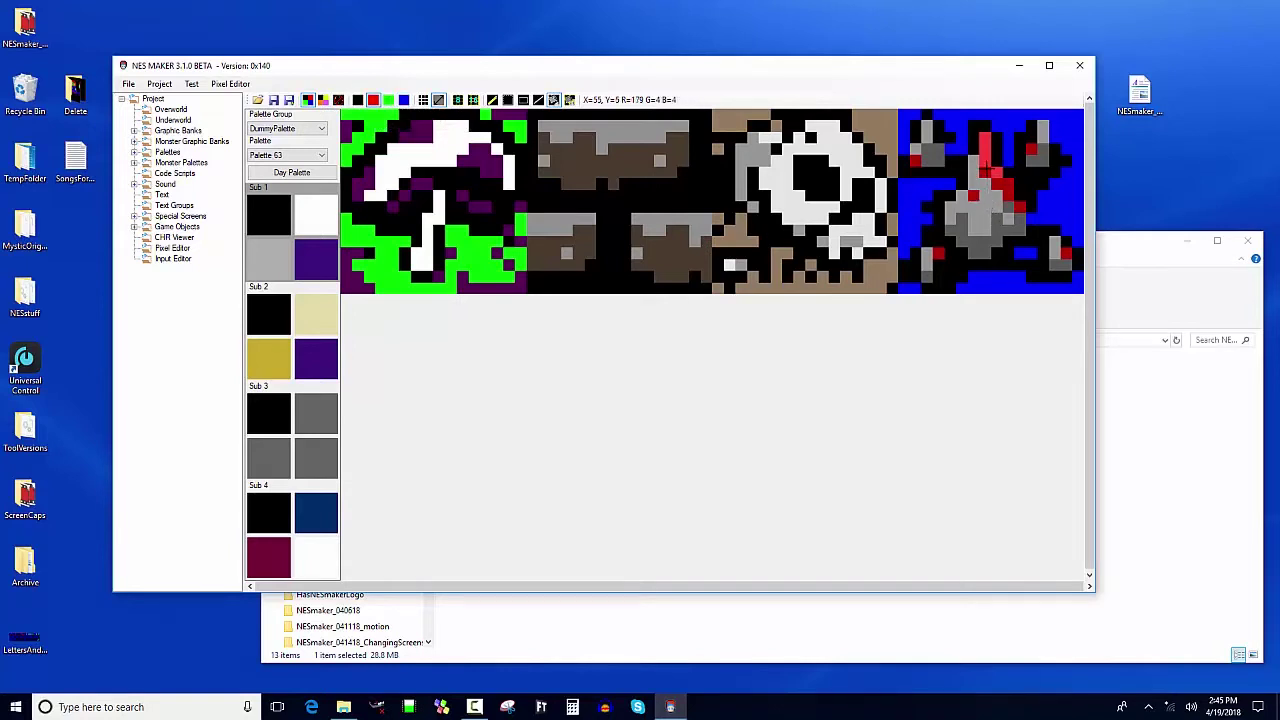
pyautogui.click(988, 192)
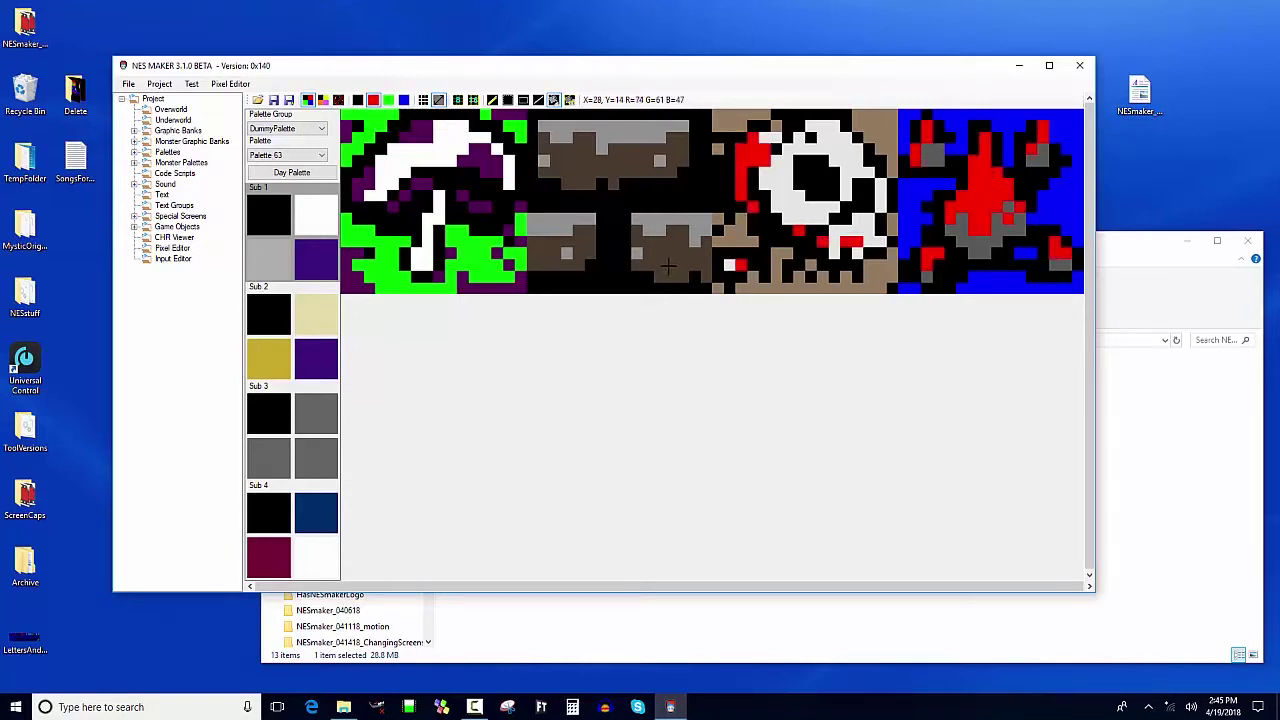
pyautogui.click(388, 100)
pyautogui.click(955, 230)
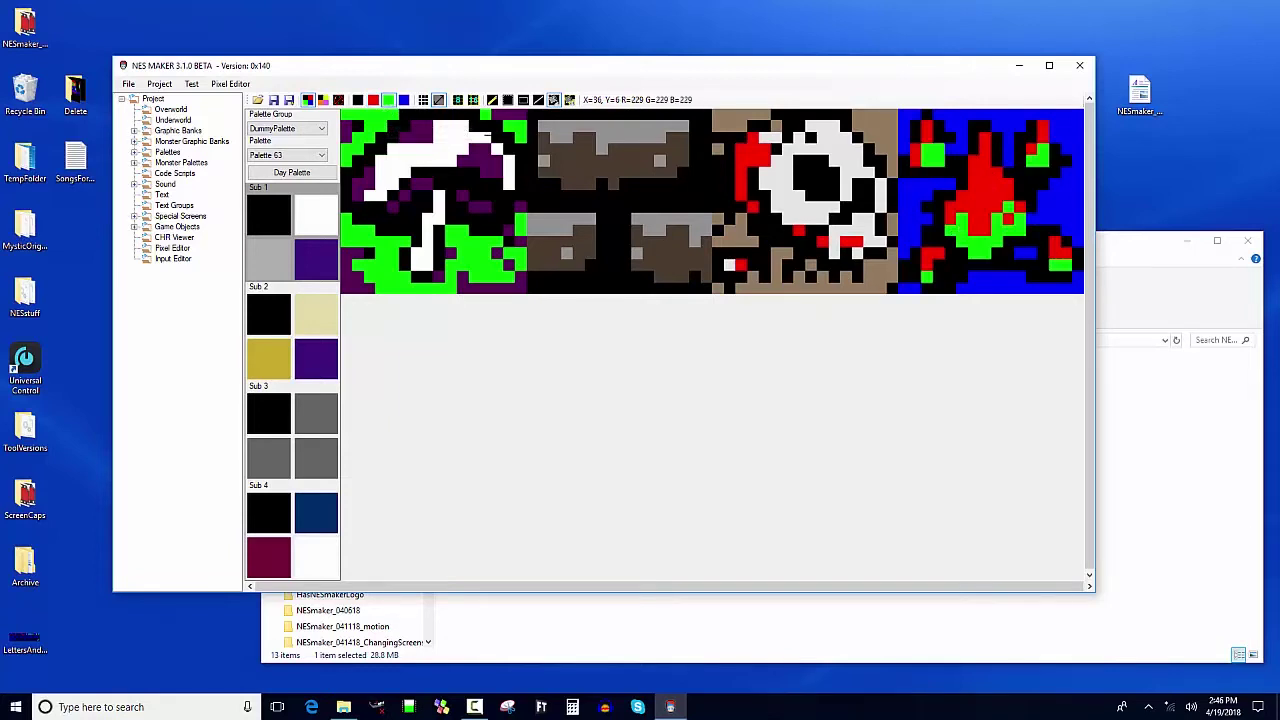
pyautogui.click(507, 100)
pyautogui.moveTo(899, 111); pyautogui.dragTo(1080, 291)
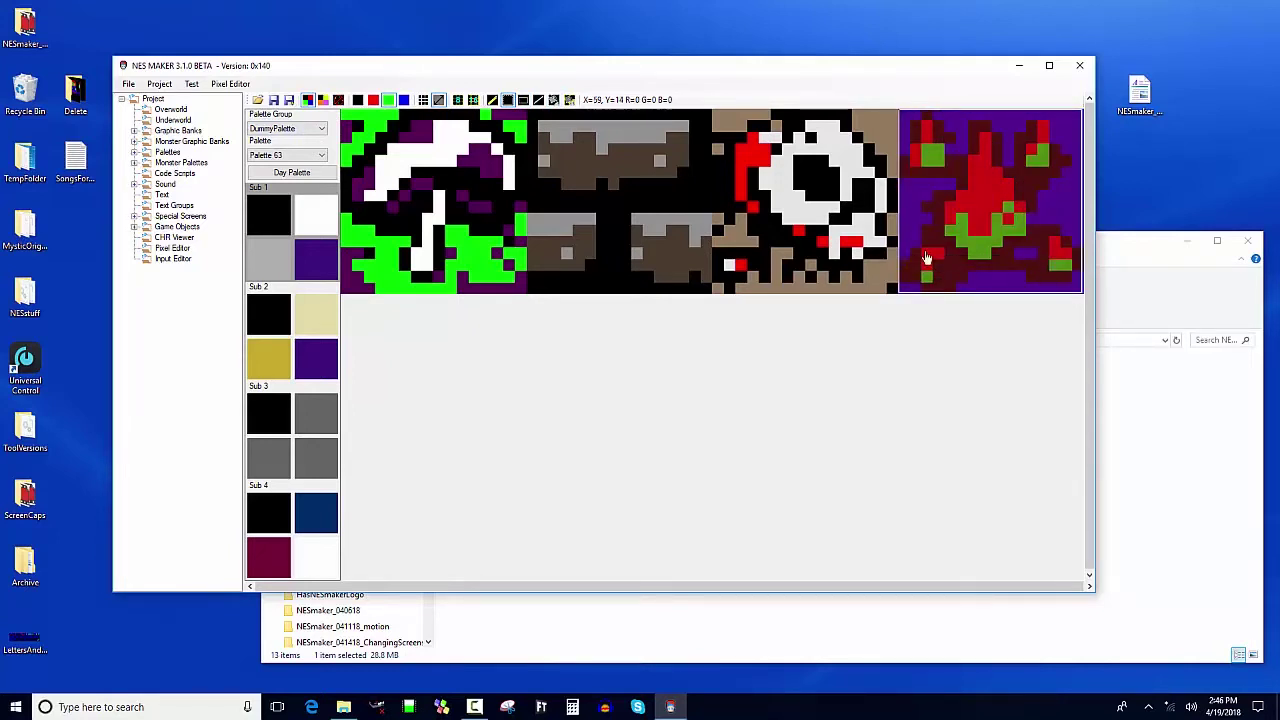
# Step: Create a new gridded 128 x 16 screen tileset and paste the monster tile into slot one
pyautogui.click(216, 85)
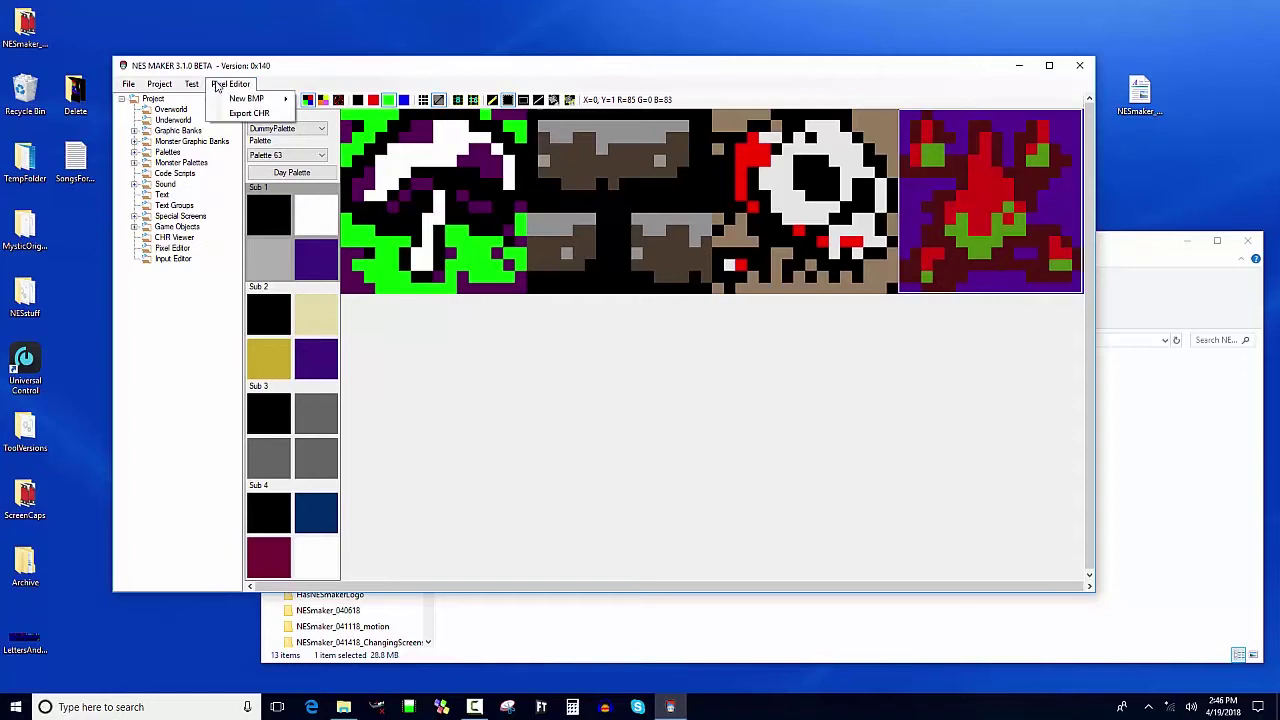
pyautogui.moveTo(262, 98)
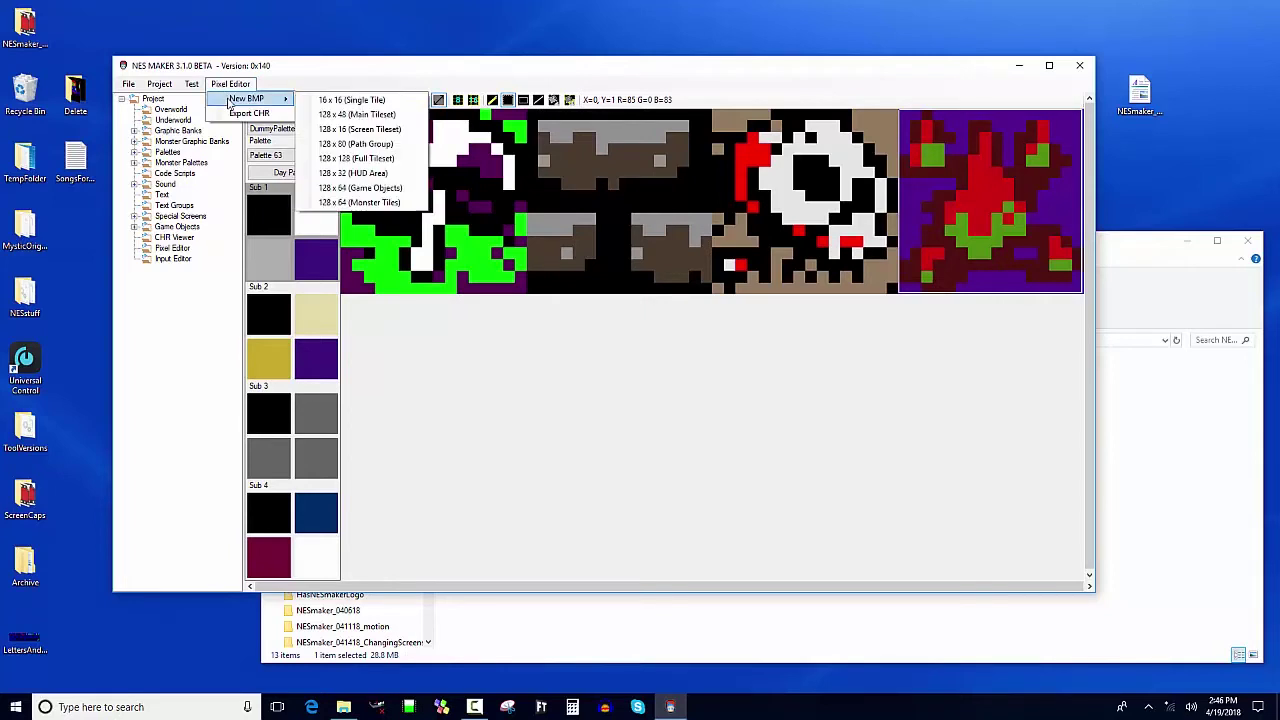
pyautogui.click(352, 130)
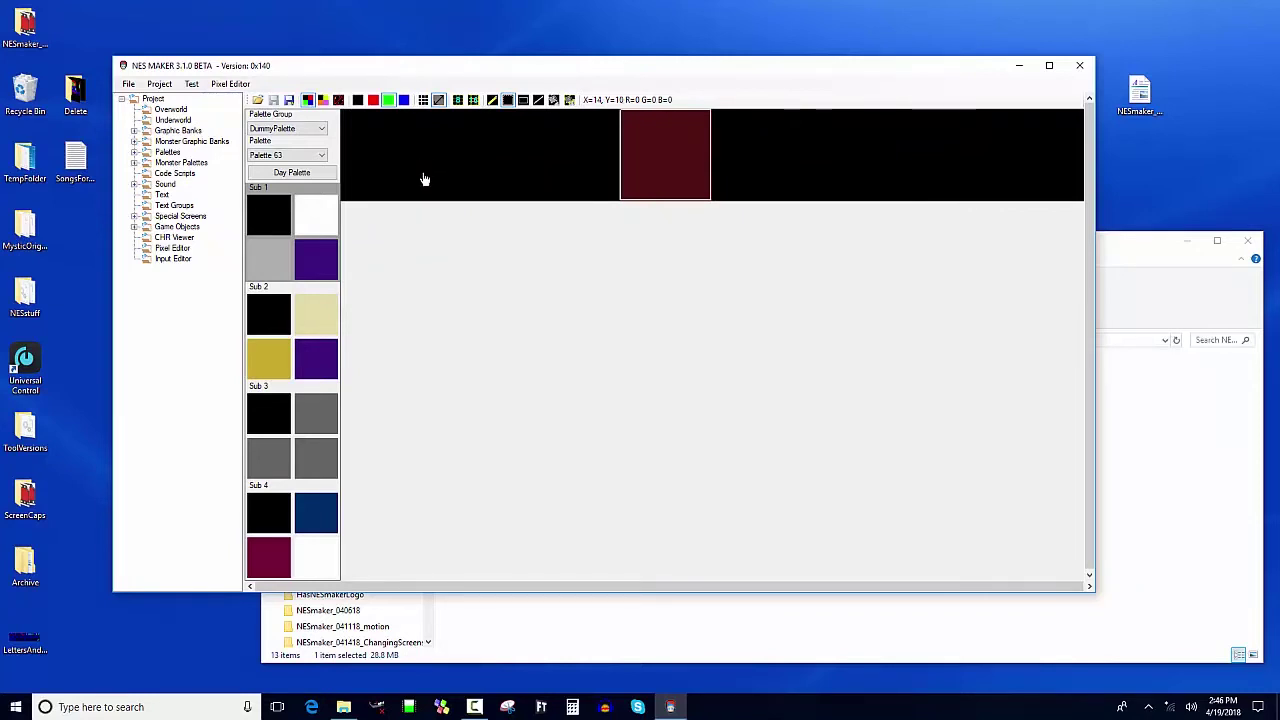
pyautogui.click(473, 100)
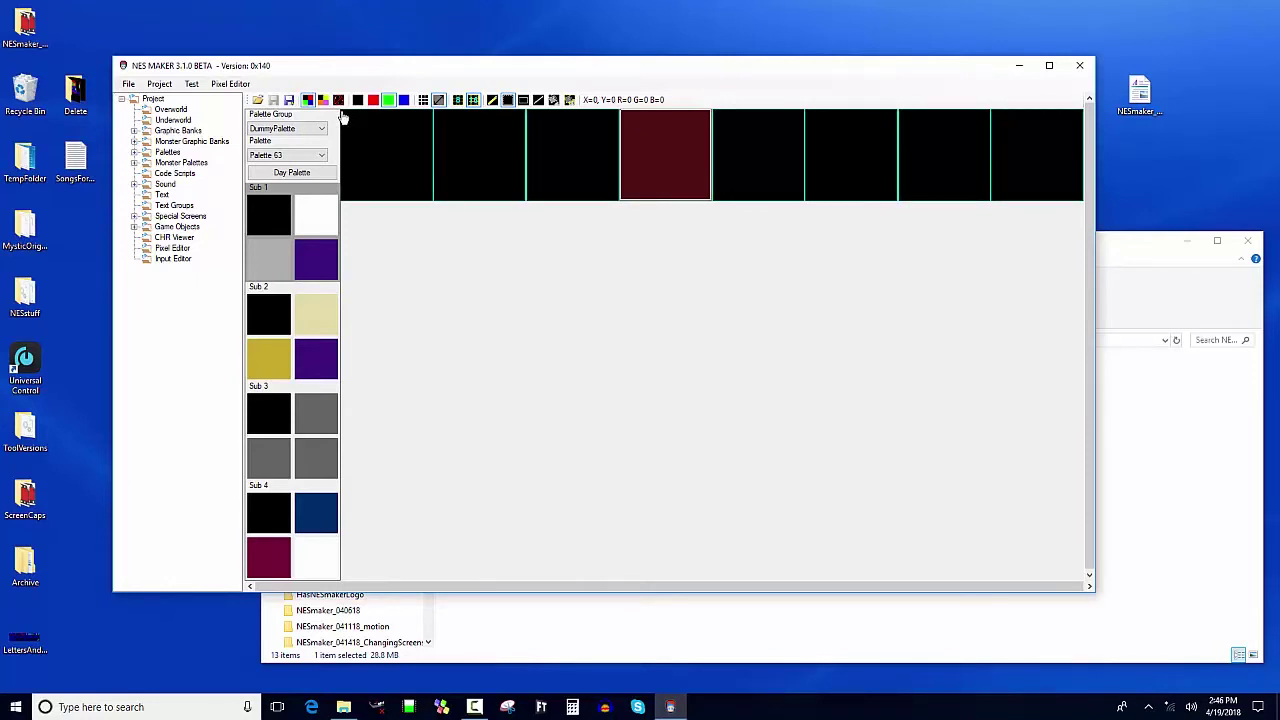
pyautogui.hotkey('ctrl', 'v')
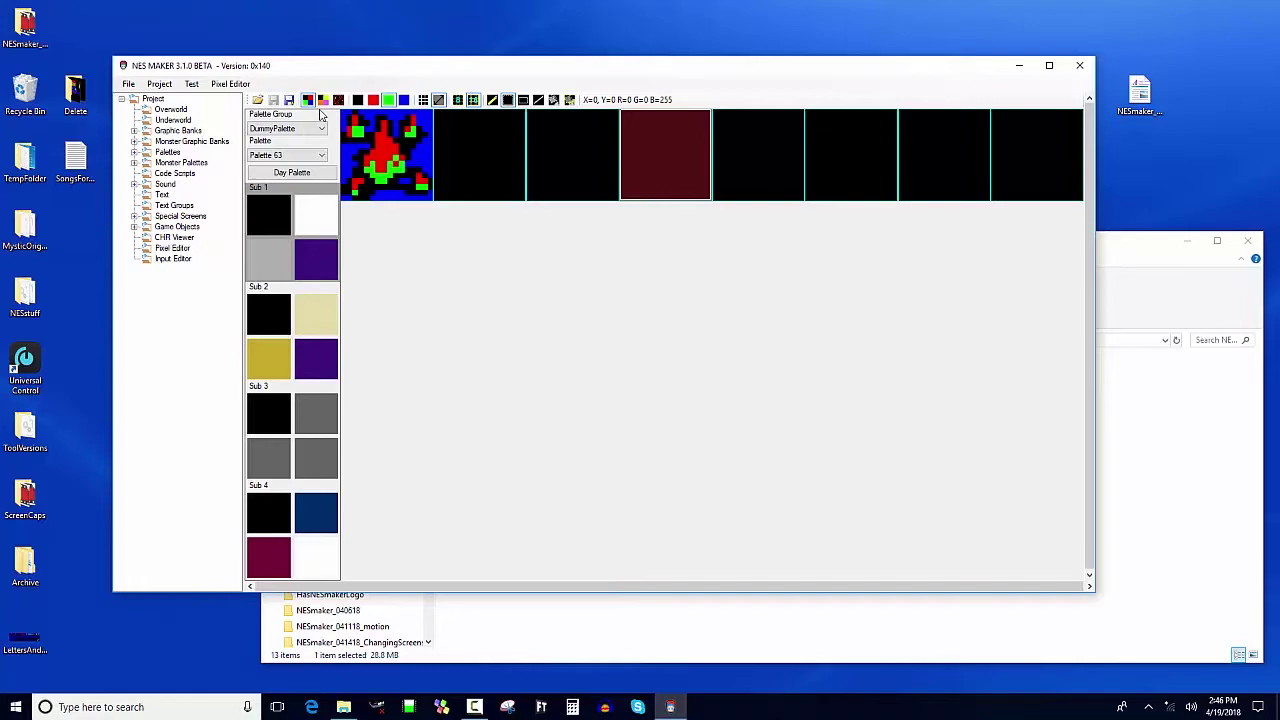
# Step: Save the tileset over GraphicAssets/BckSSChr00.bmp, confirming the replacement and the reload
pyautogui.click(289, 101)
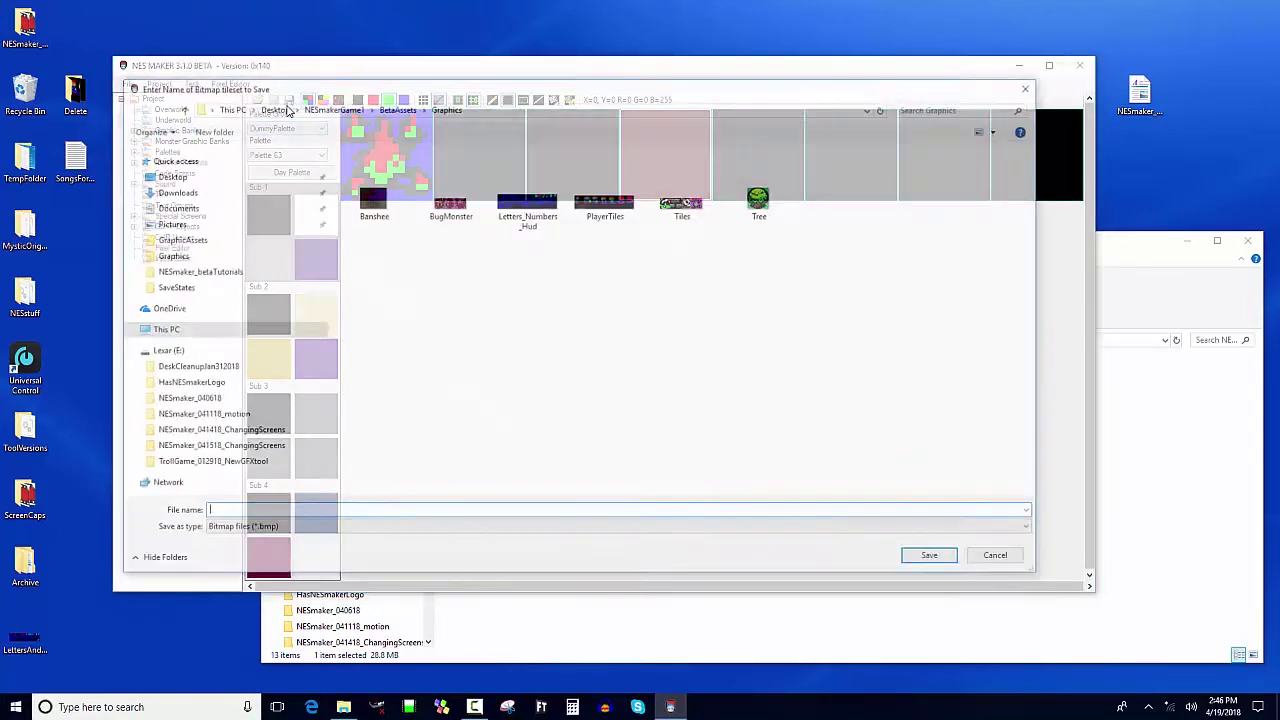
pyautogui.click(345, 108)
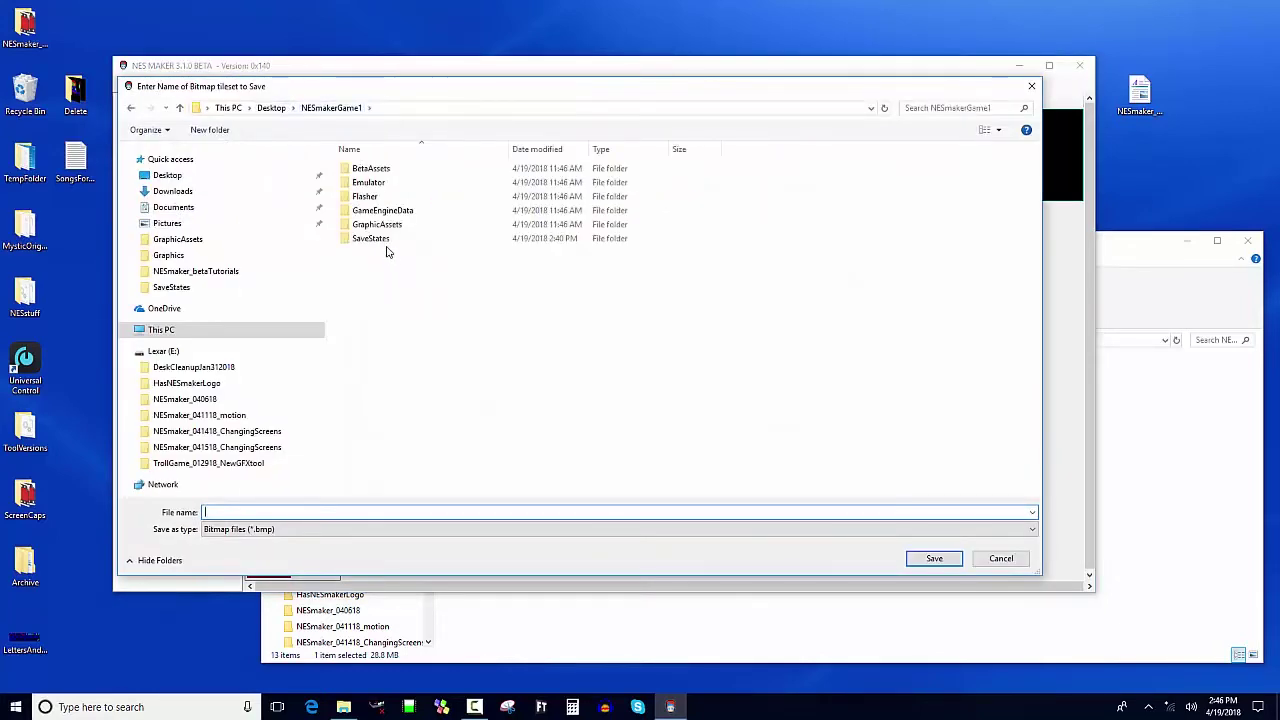
pyautogui.doubleClick(384, 224)
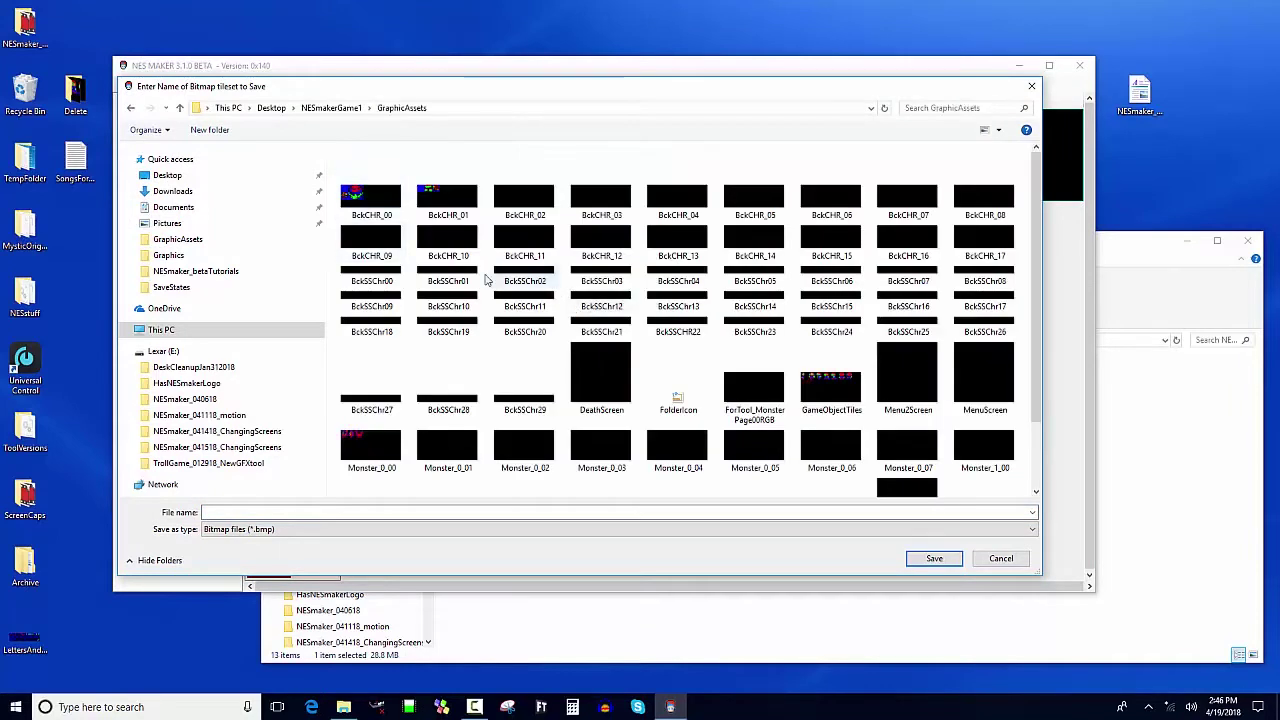
pyautogui.click(375, 284)
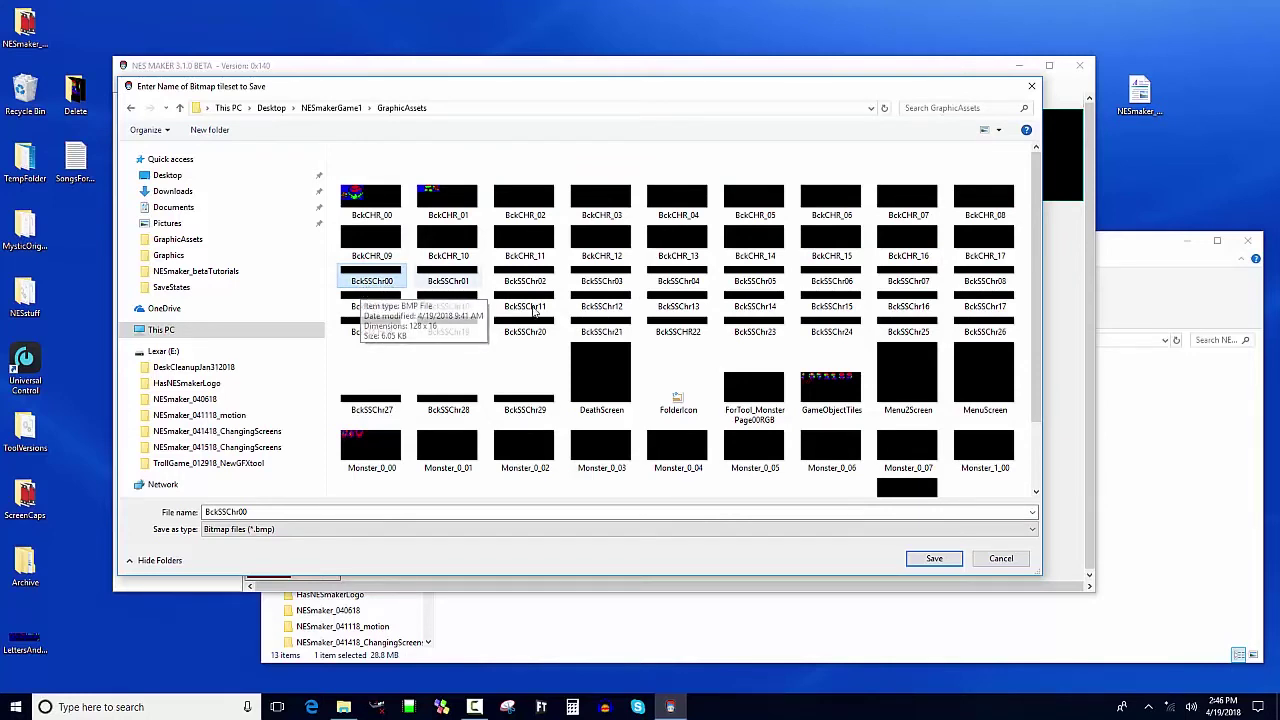
pyautogui.click(934, 558)
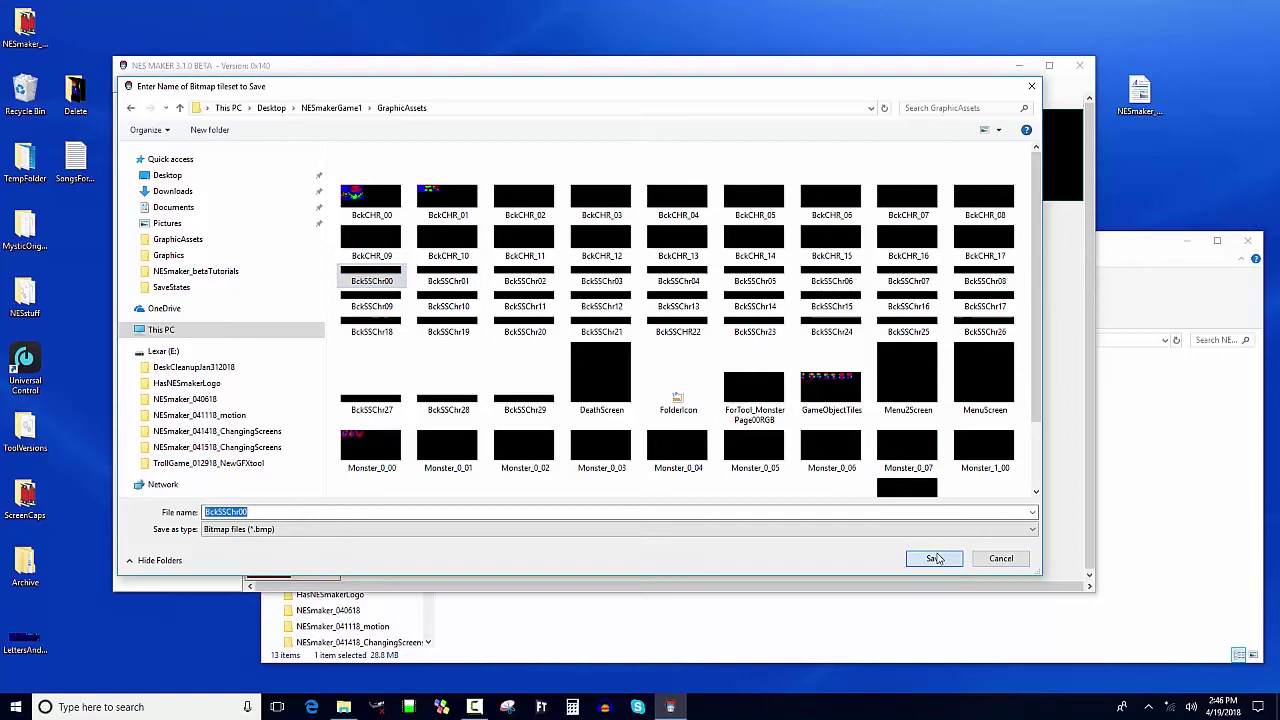
pyautogui.click(673, 355)
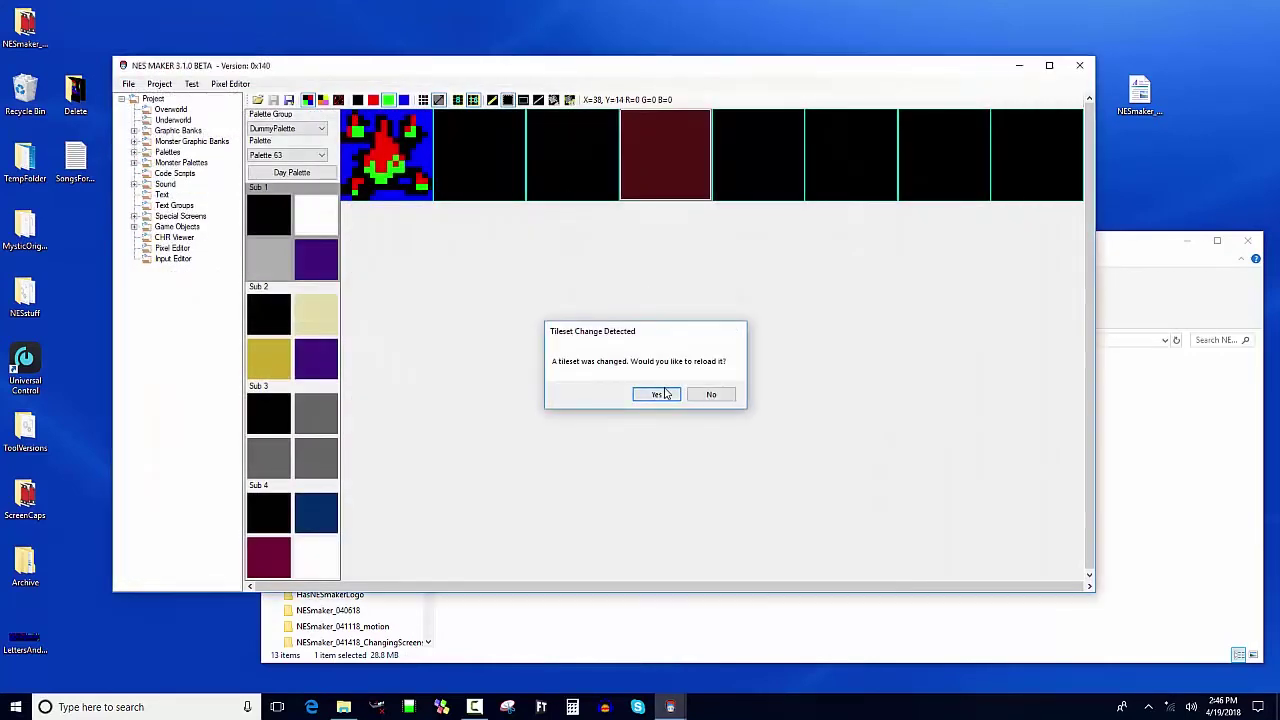
pyautogui.click(656, 394)
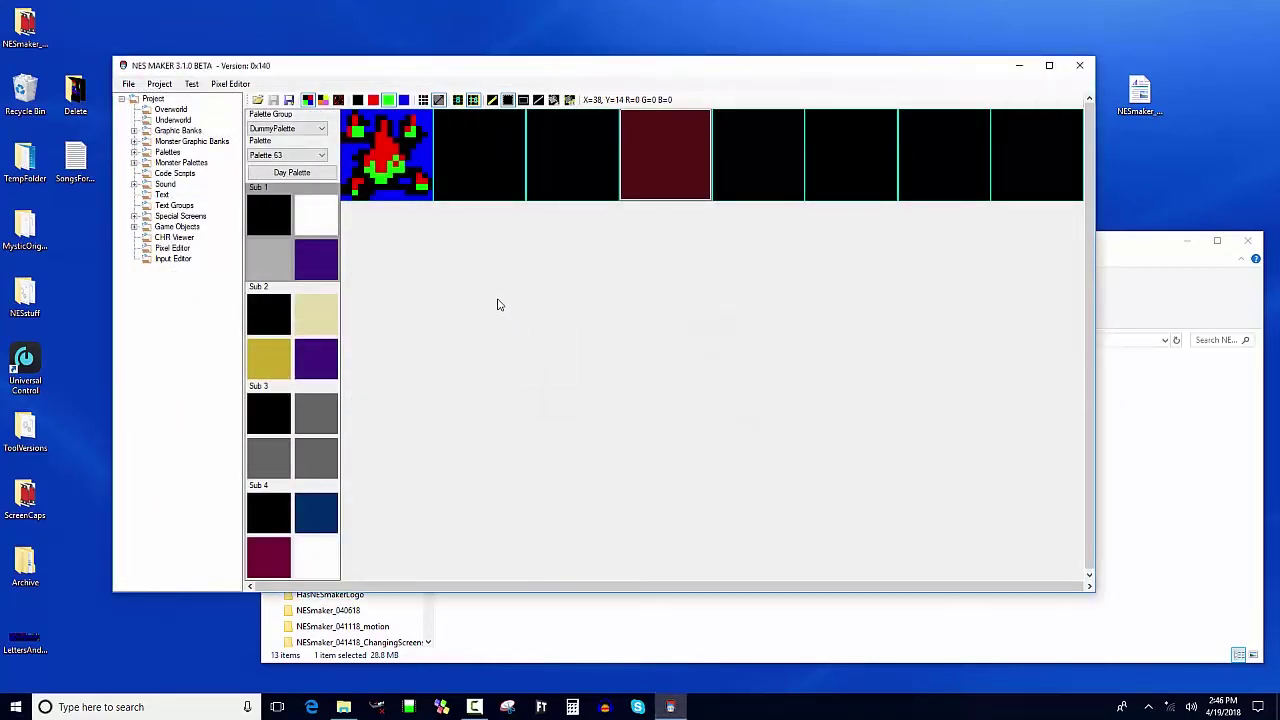
# Step: Open an overworld screen and set main tiles to Tileset00 after trying Tileset01, keeping Tileset_Screen_00
pyautogui.click(168, 110)
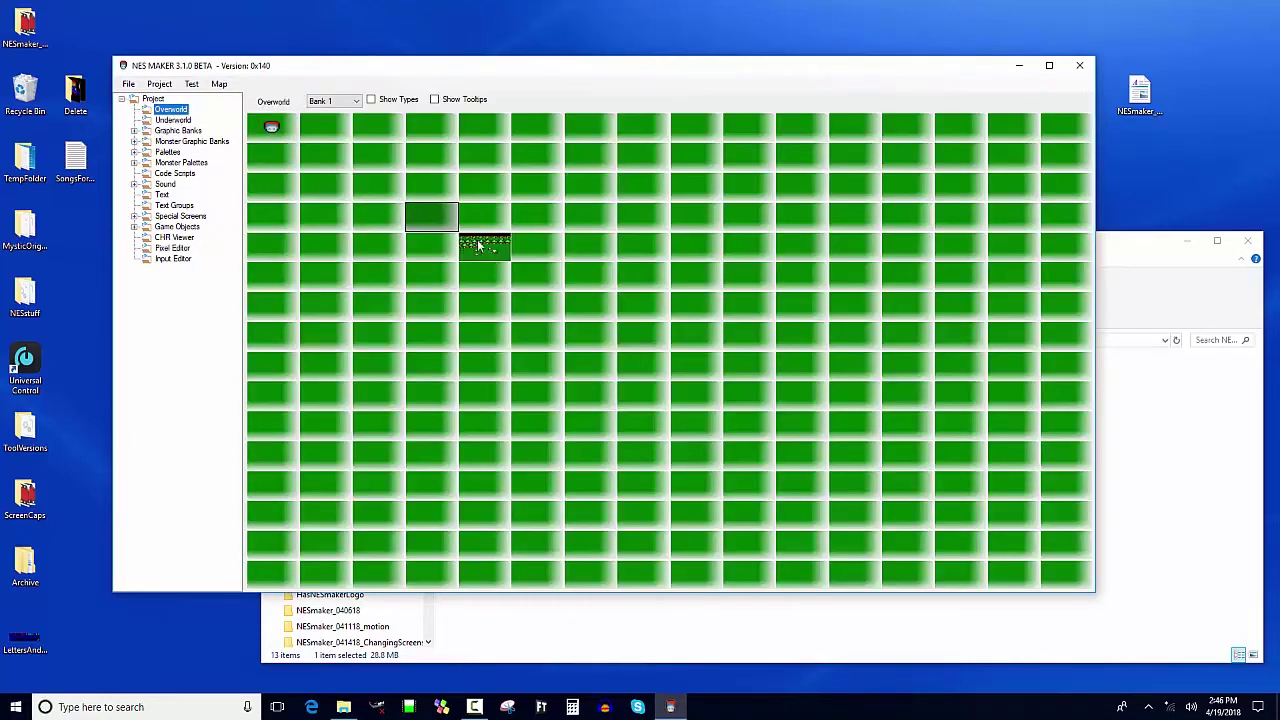
pyautogui.doubleClick(480, 246)
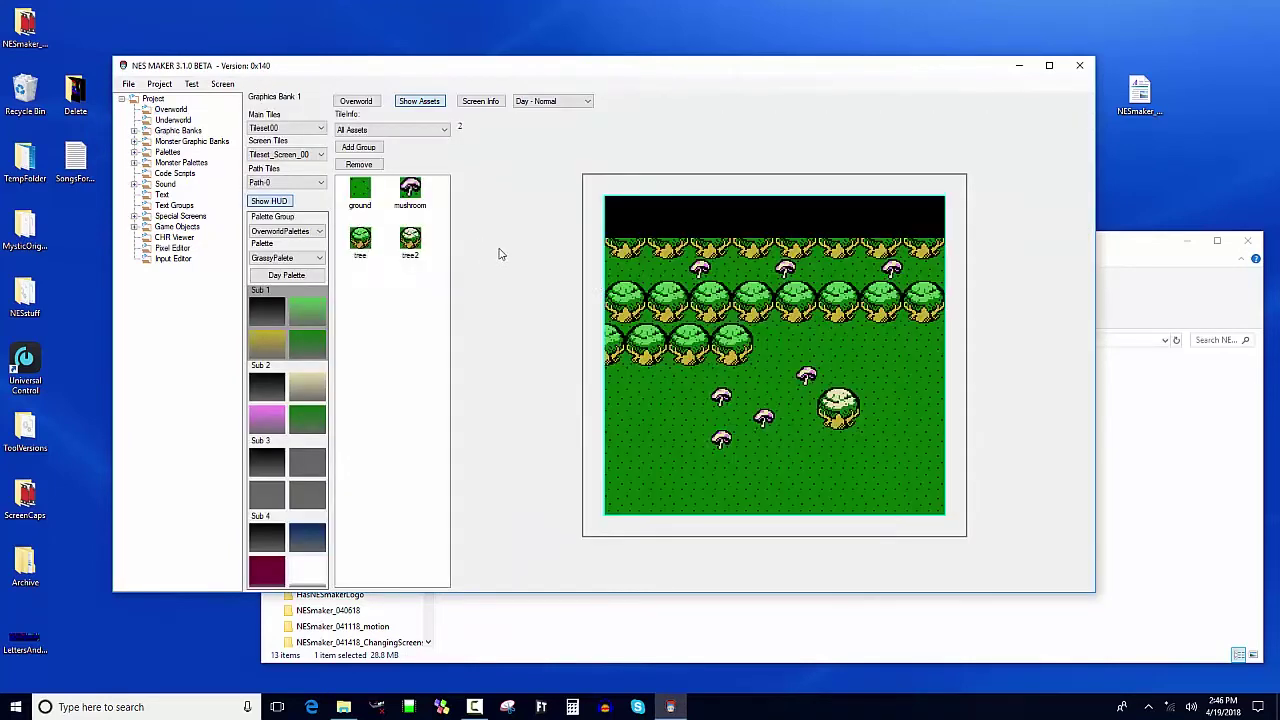
pyautogui.click(260, 128)
pyautogui.click(260, 128)
pyautogui.click(260, 128)
pyautogui.click(270, 128)
pyautogui.click(270, 128)
pyautogui.click(263, 148)
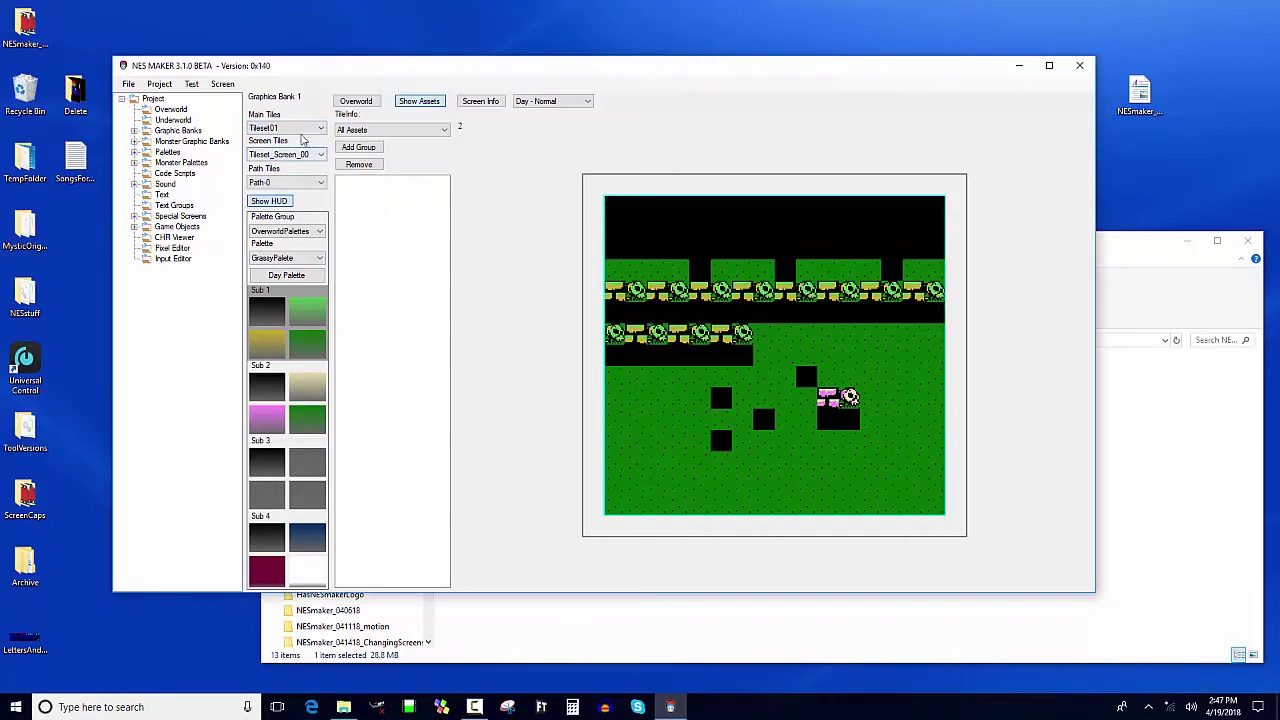
pyautogui.click(285, 128)
pyautogui.click(265, 138)
pyautogui.click(295, 156)
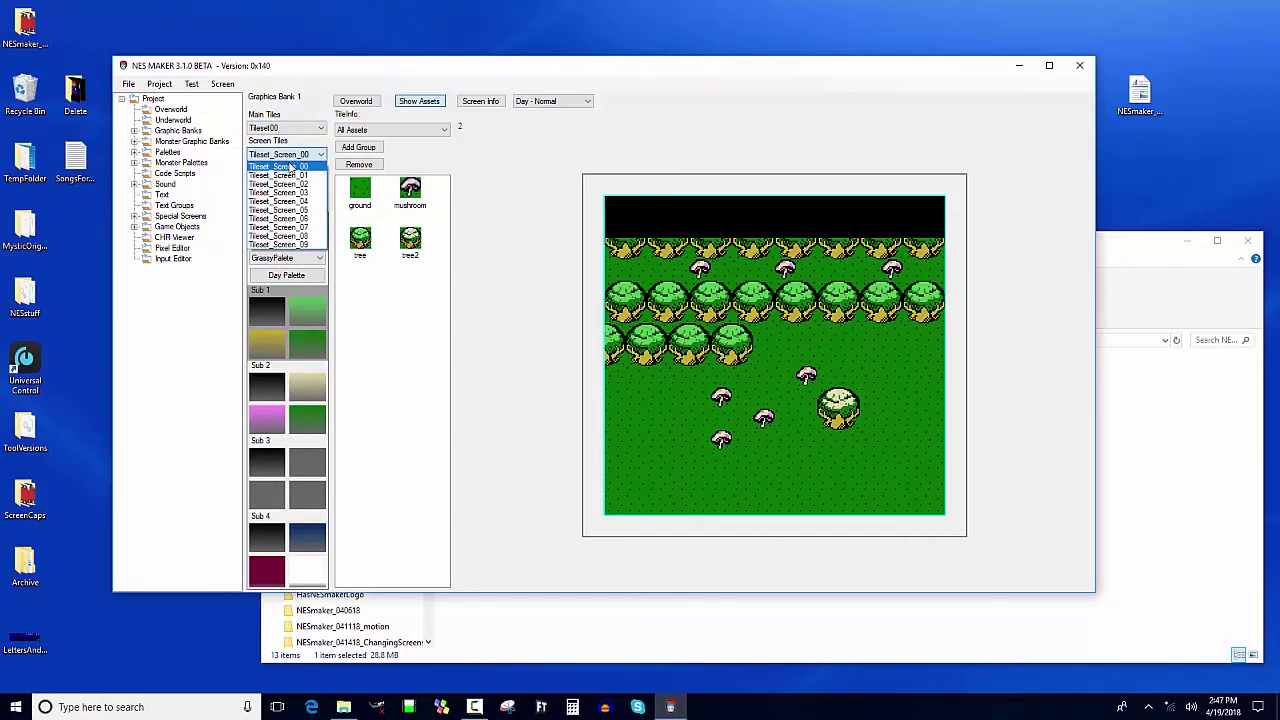
pyautogui.click(287, 167)
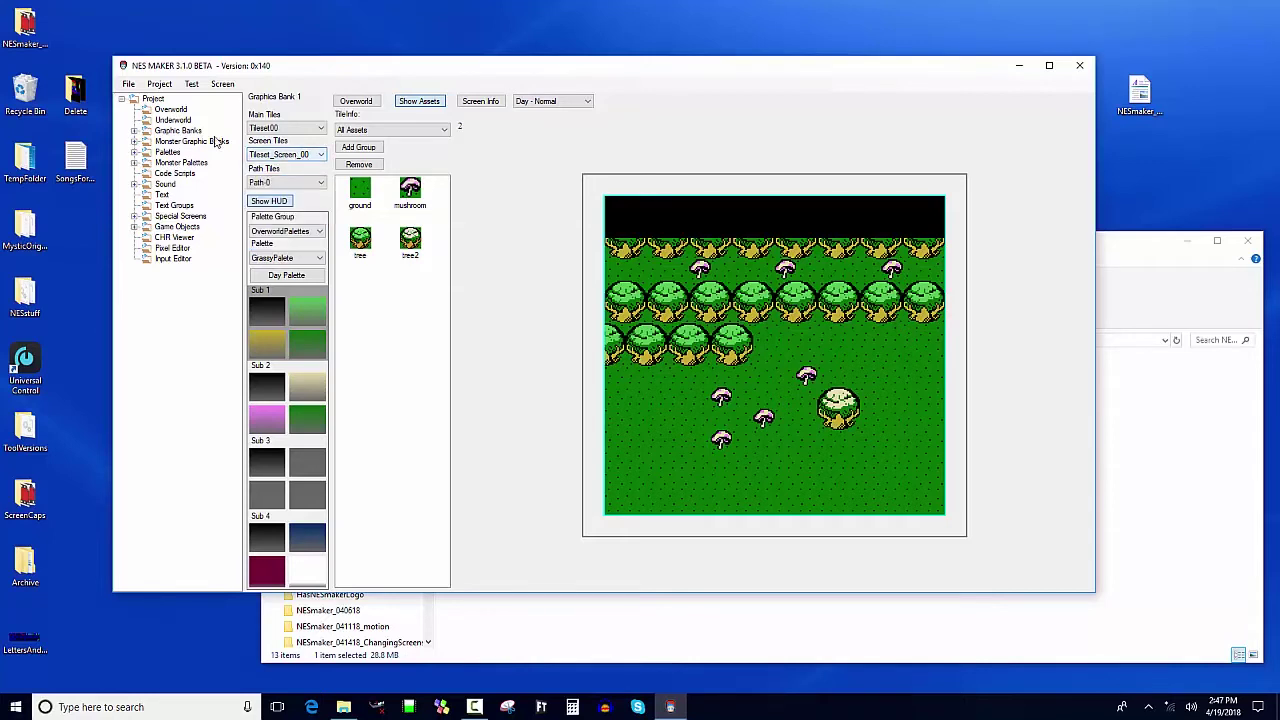
# Step: Expand Graphics Banks down to Graphics Bank 1's Assets
pyautogui.click(135, 131)
pyautogui.click(147, 152)
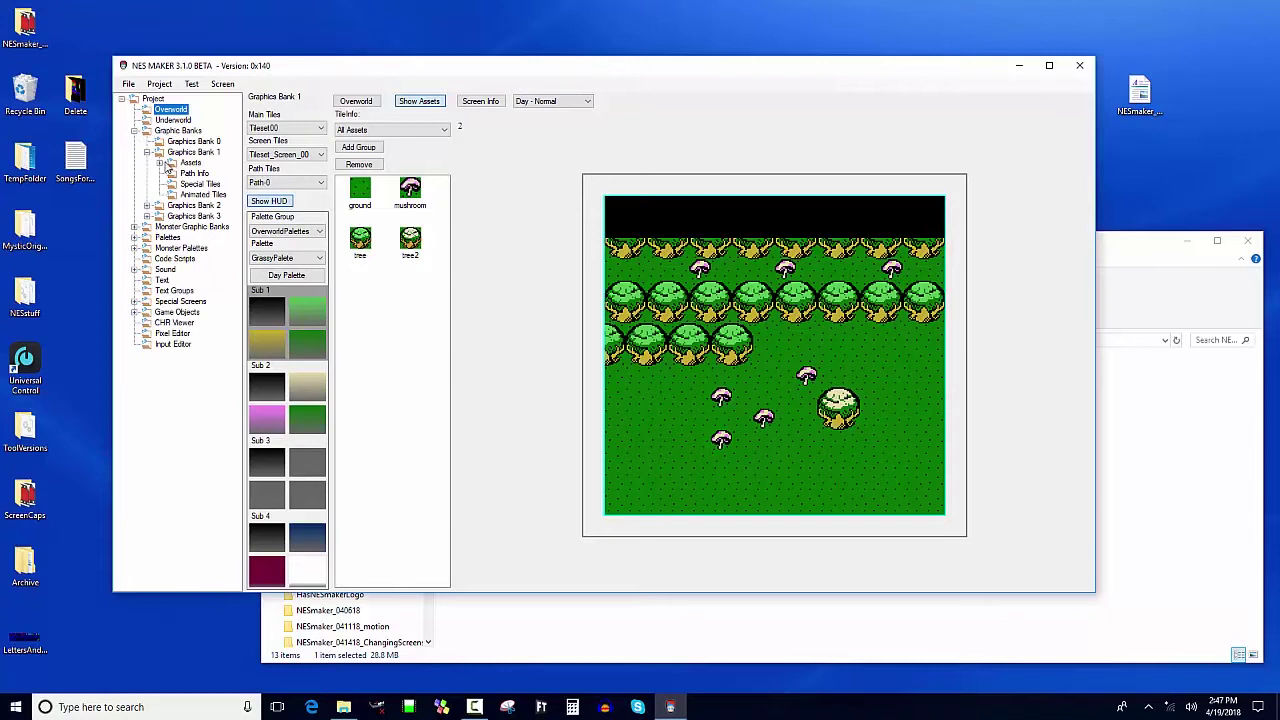
pyautogui.click(160, 162)
# Step: Preview Graphics Bank 1's assets using Tileset01
pyautogui.click(190, 163)
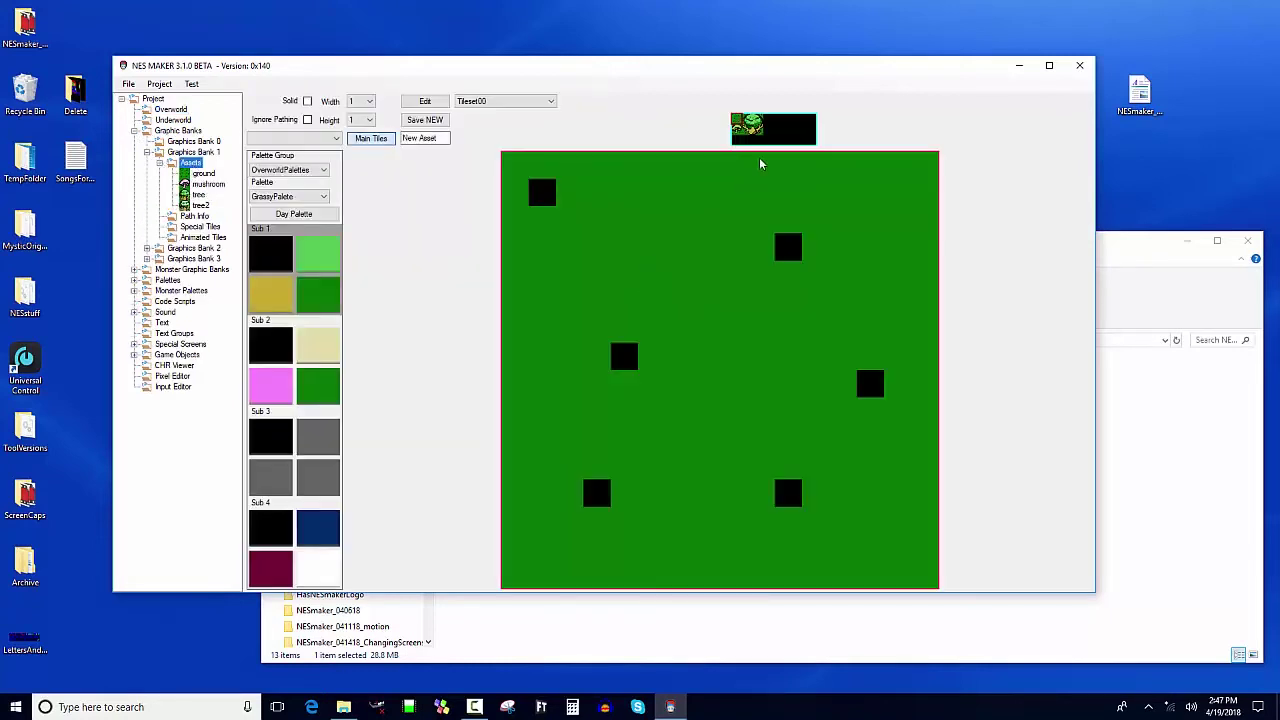
pyautogui.click(522, 102)
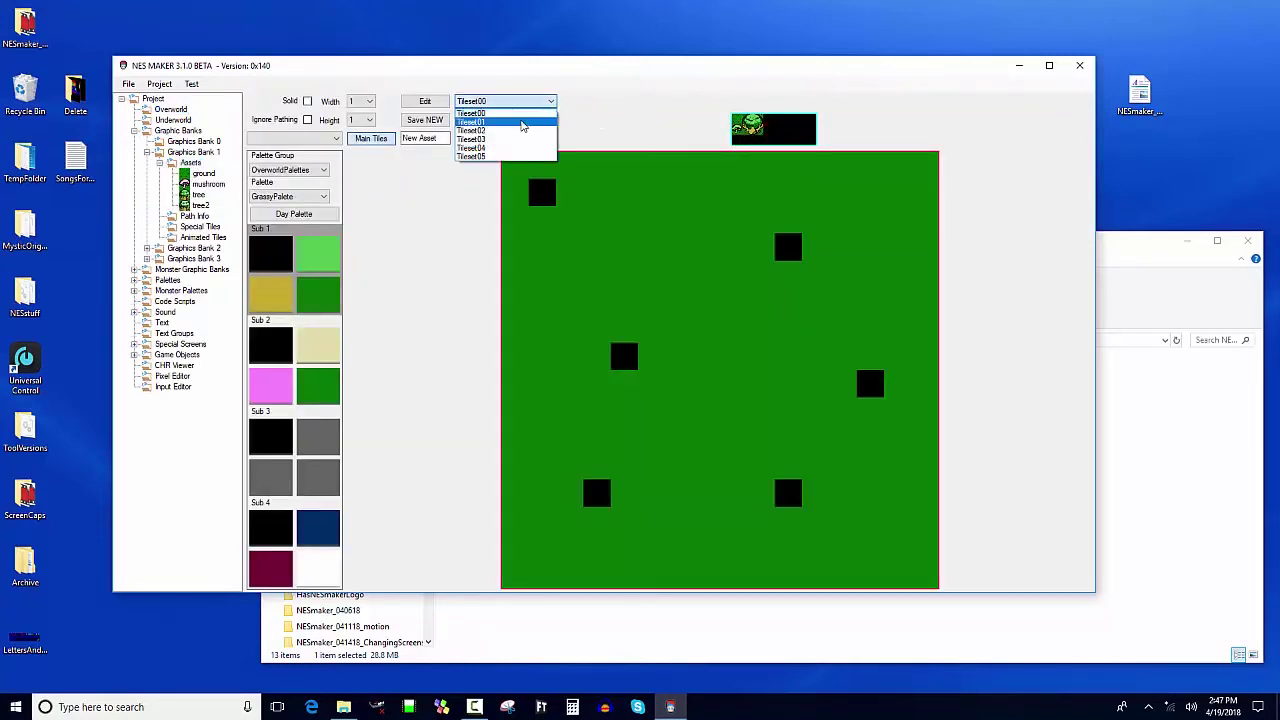
pyautogui.click(521, 123)
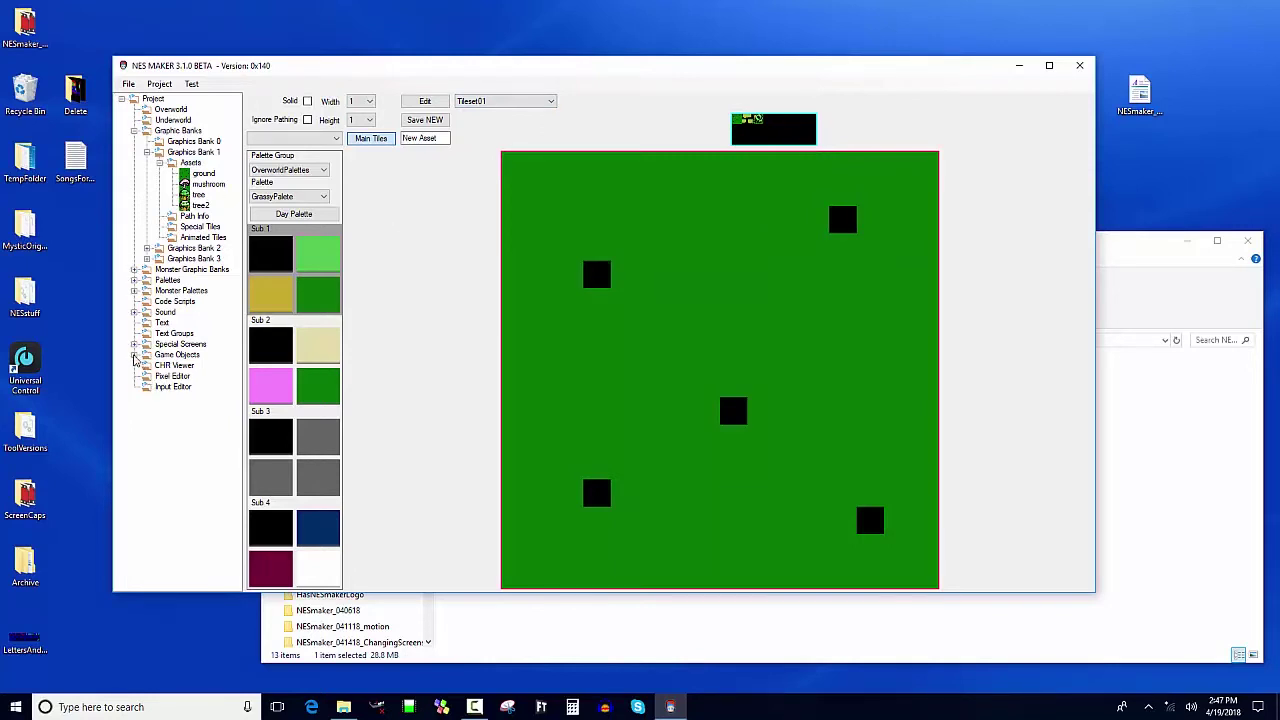
# Step: Add a new palette group under Palettes > Palette Groups
pyautogui.click(134, 281)
pyautogui.click(146, 291)
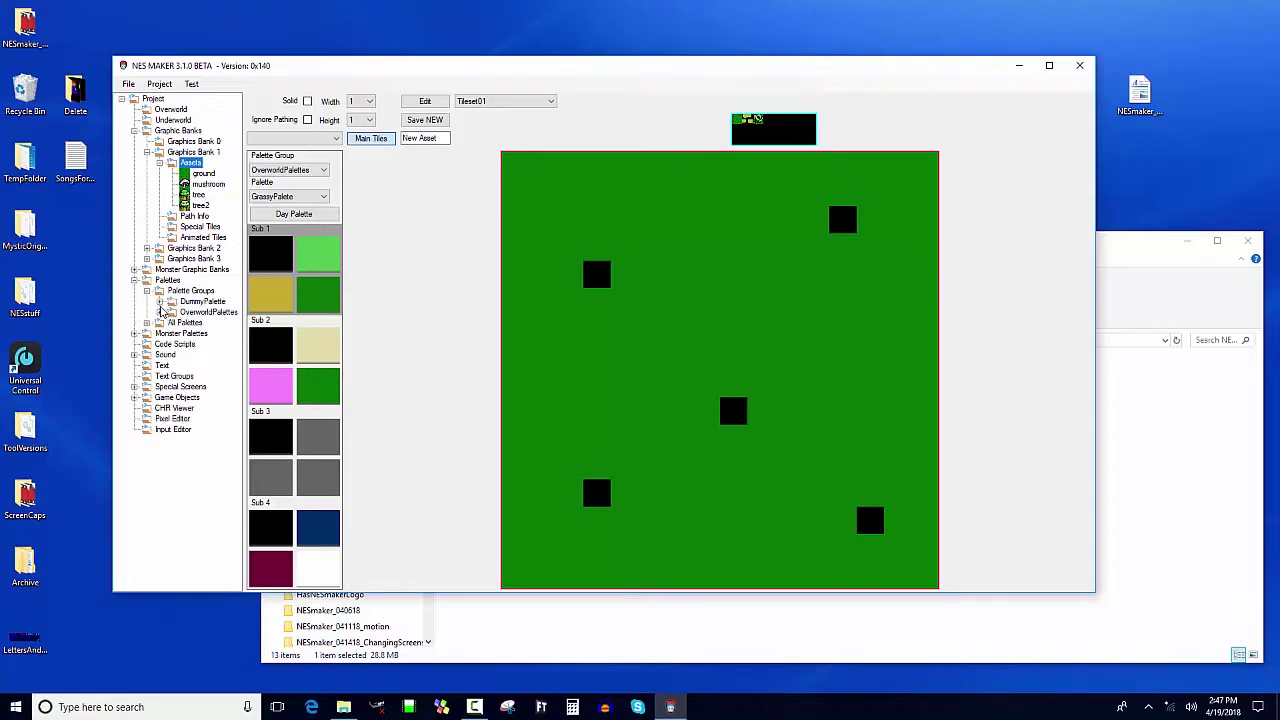
pyautogui.rightClick(188, 291)
pyautogui.click(212, 299)
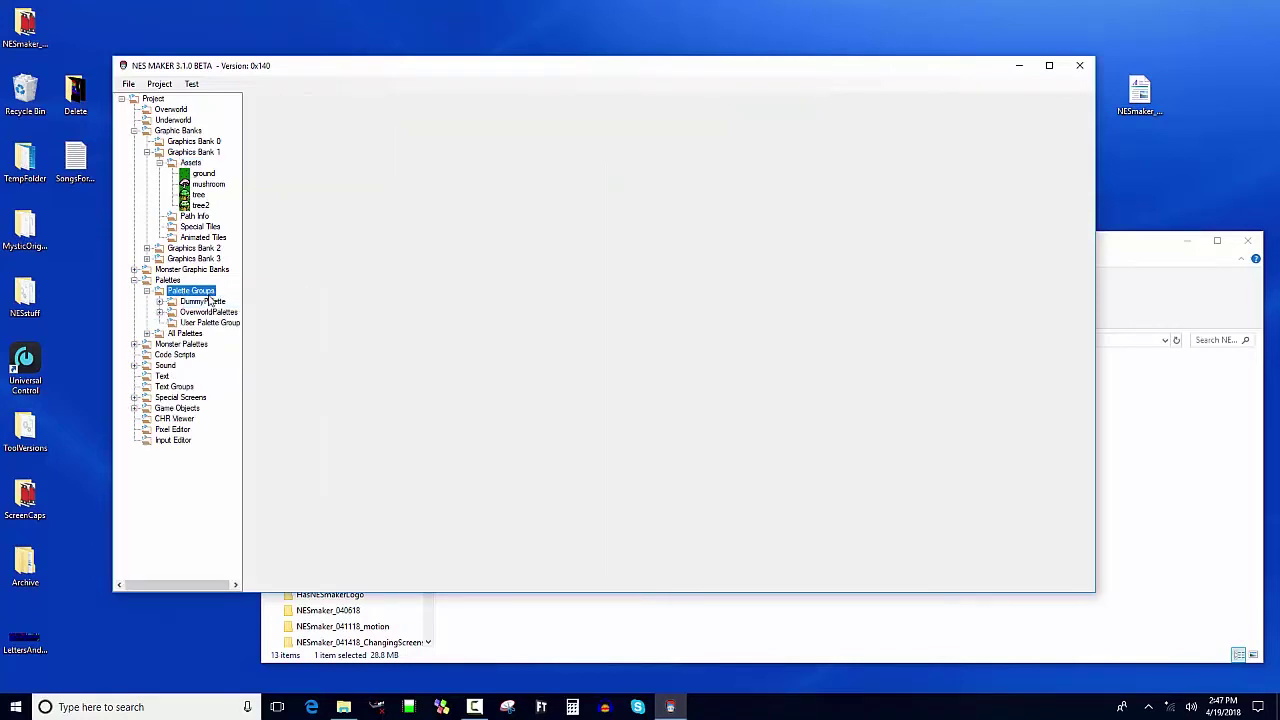
# Step: Rename the new palette group to DungeonPals
pyautogui.rightClick(212, 323)
pyautogui.click(221, 336)
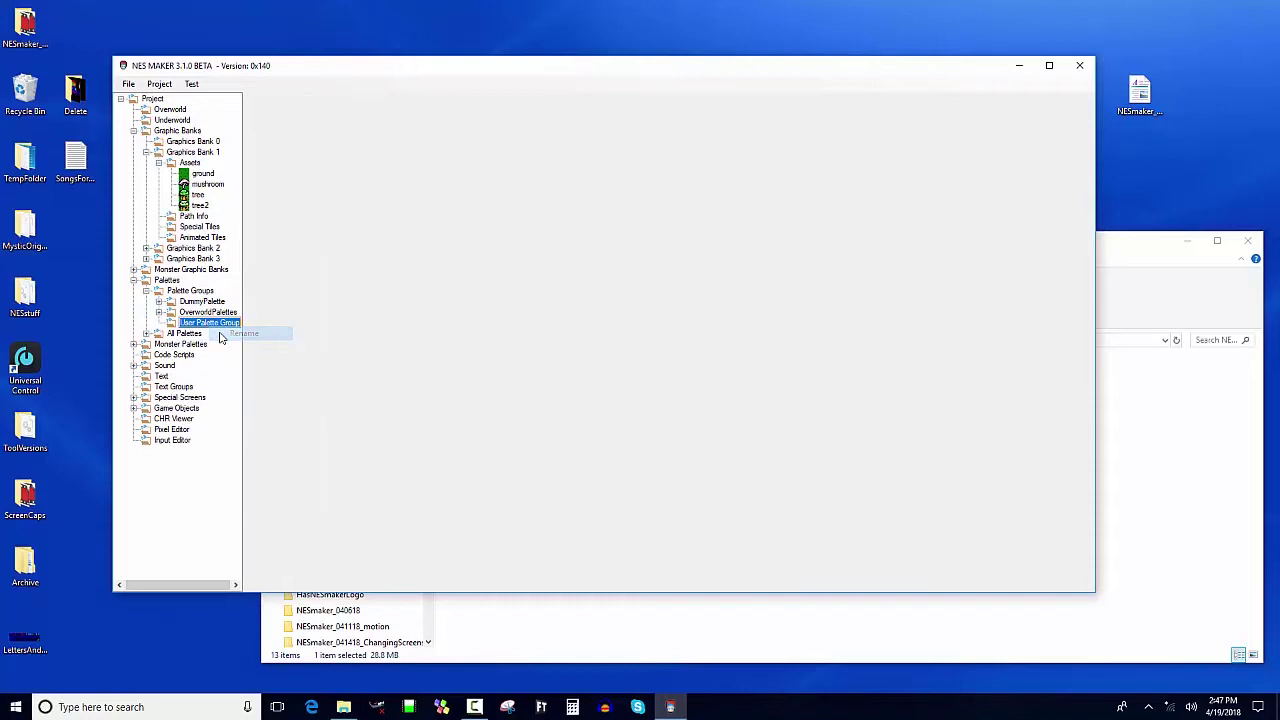
pyautogui.write('Dungeon')
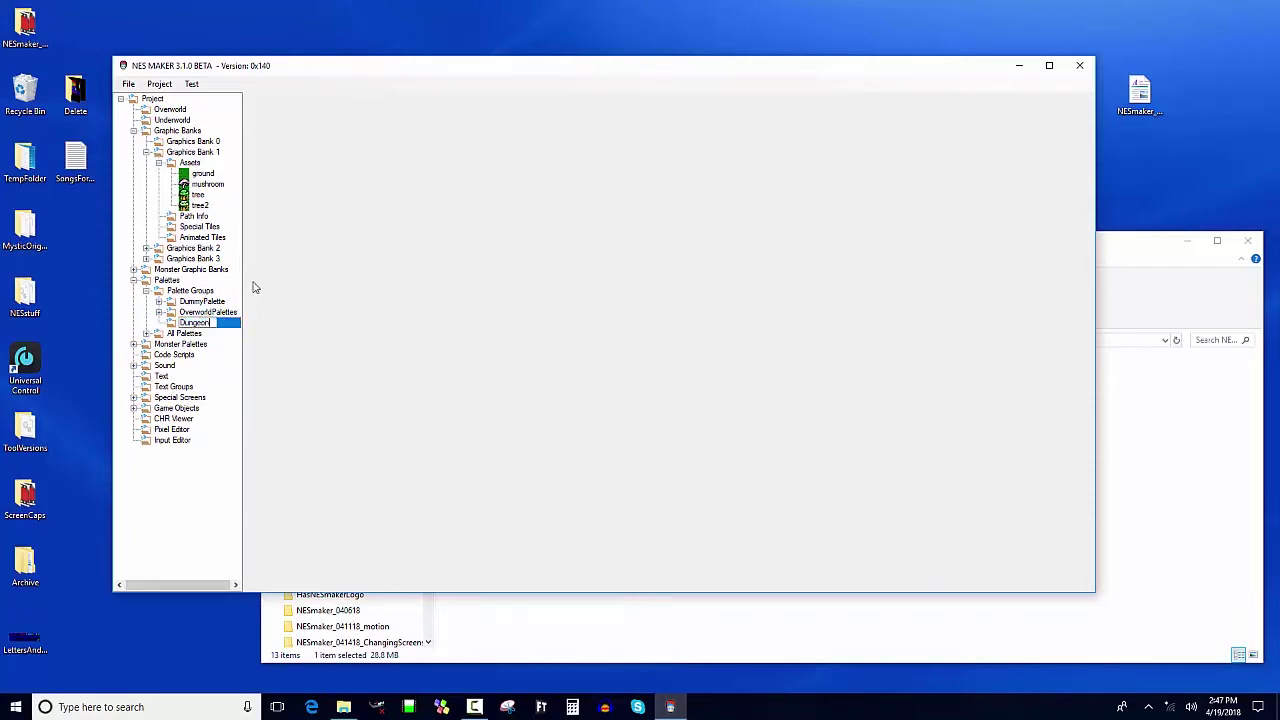
pyautogui.write('Pale')
pyautogui.press('Return')
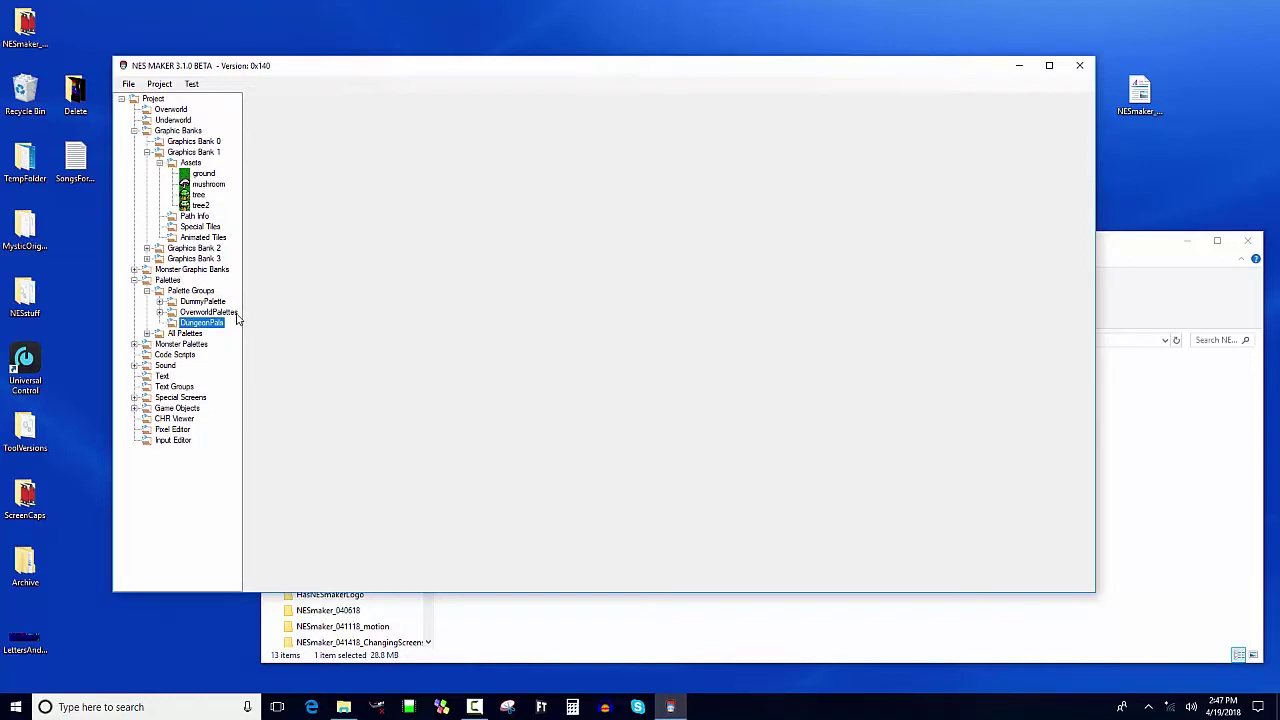
# Step: Rename Palette 1 to DungeonPal1
pyautogui.click(160, 312)
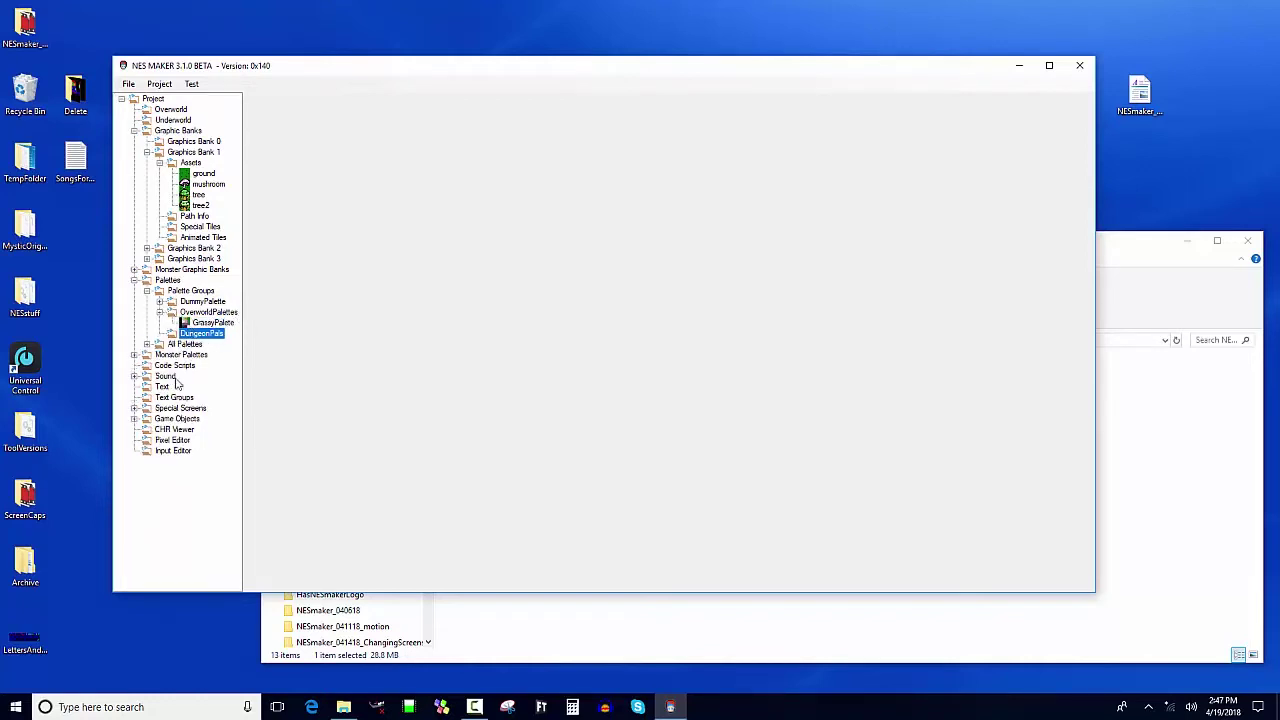
pyautogui.click(147, 345)
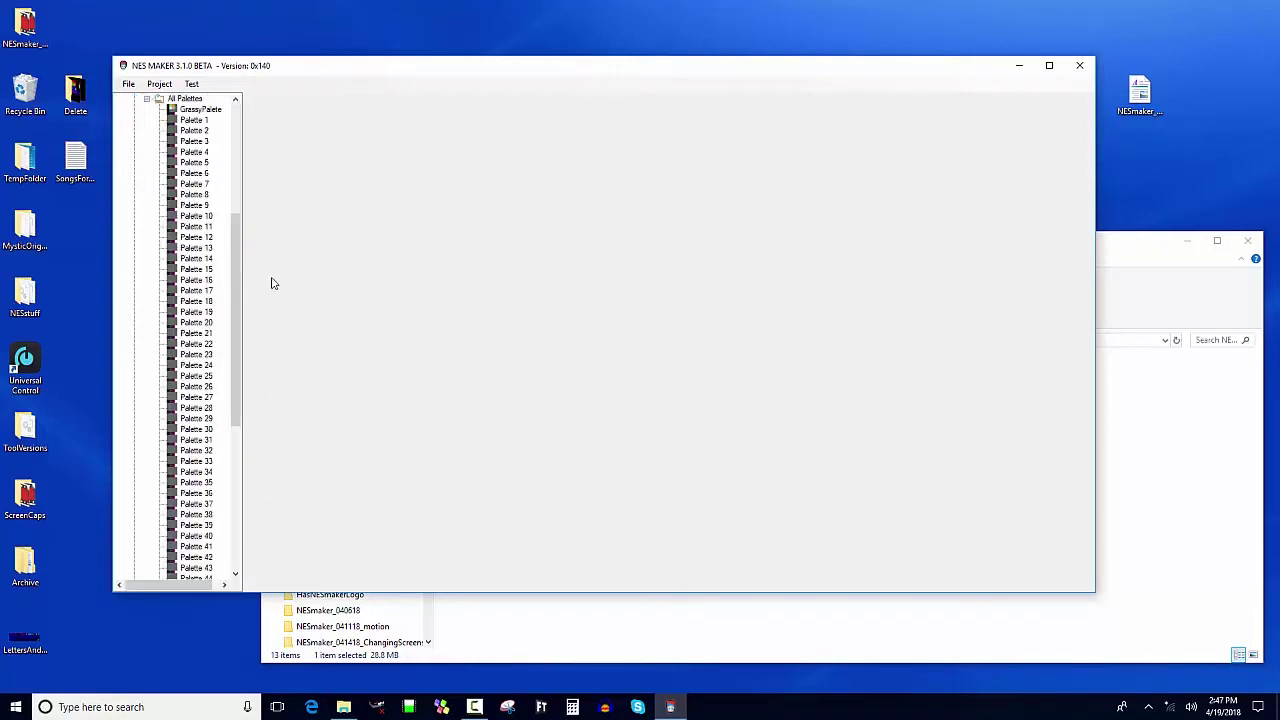
pyautogui.click(193, 120)
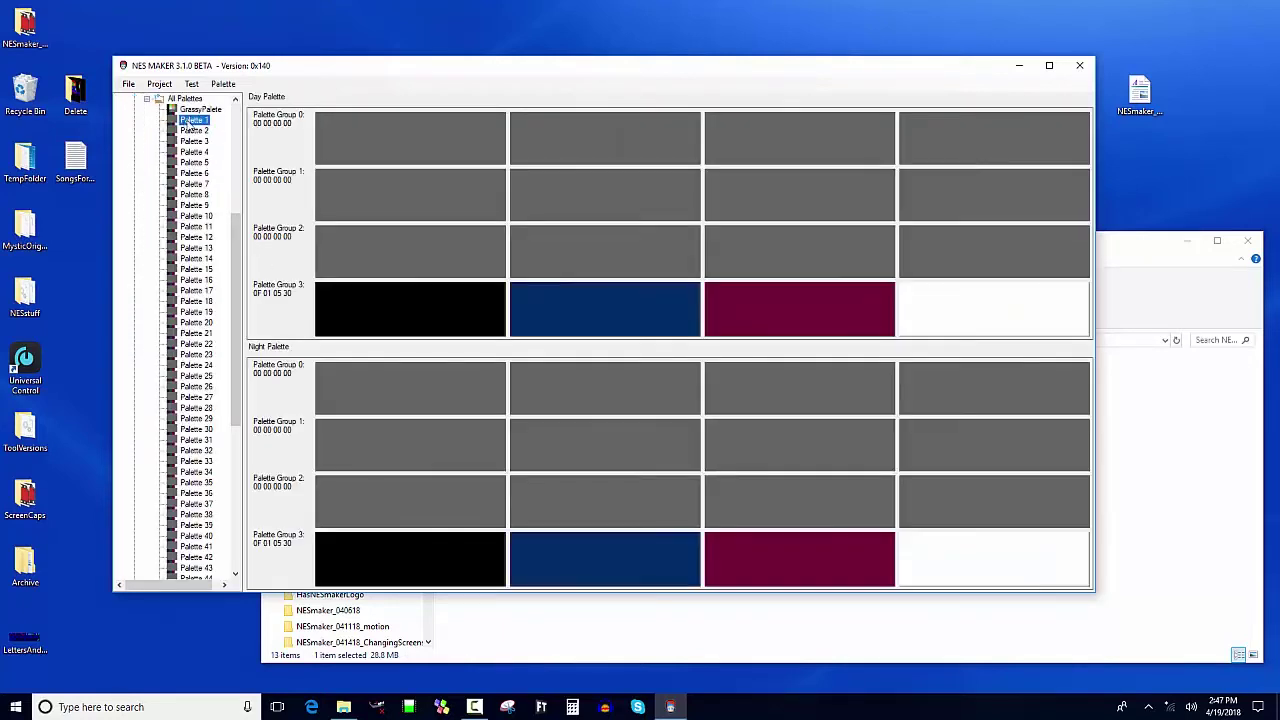
pyautogui.rightClick(193, 121)
pyautogui.click(200, 128)
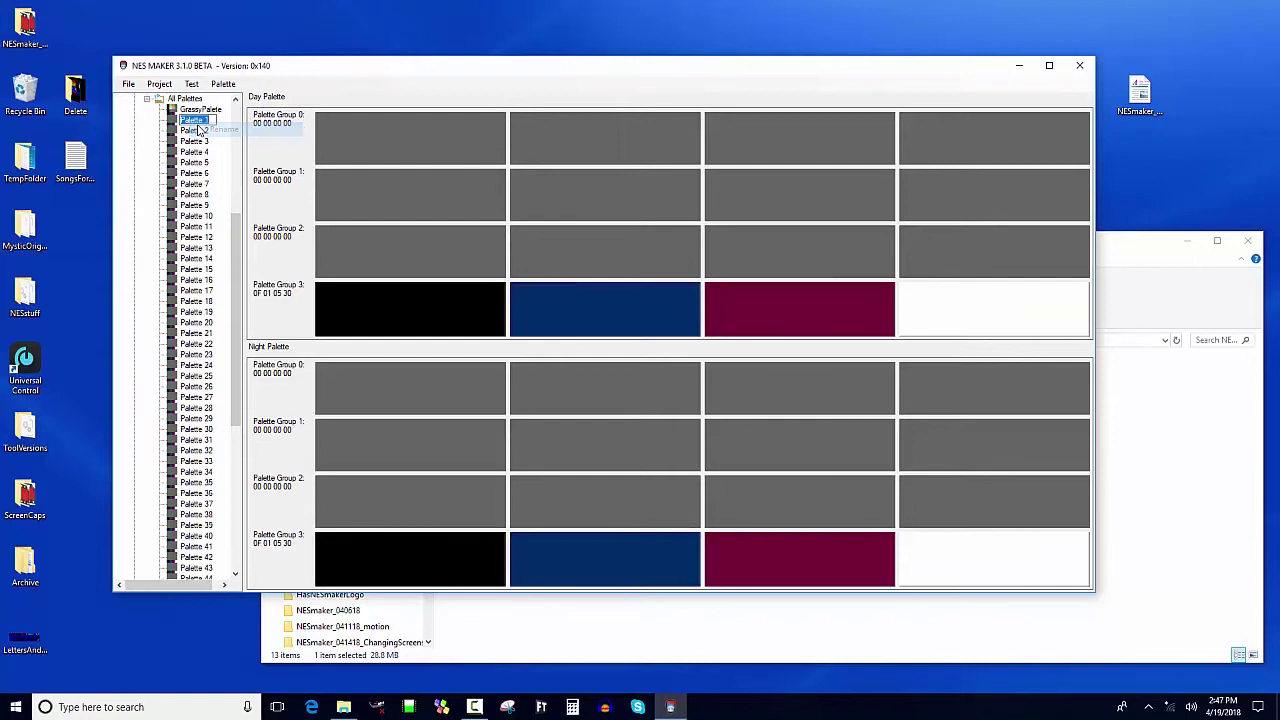
pyautogui.press('BackSpace')
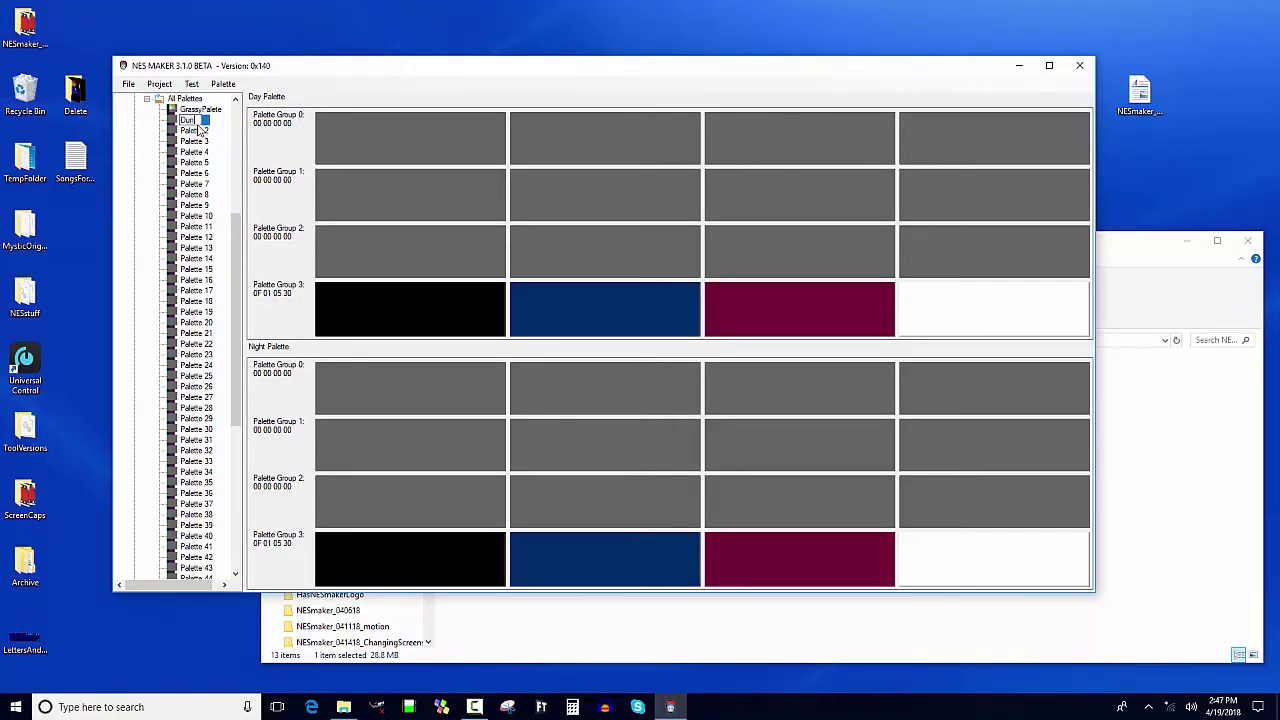
pyautogui.write('DungeonPal1')
pyautogui.press('Return')
# Step: Assign DungeonPal1 to the DungeonPals group and expand the group to show it
pyautogui.rightClick(198, 121)
pyautogui.moveTo(211, 173)
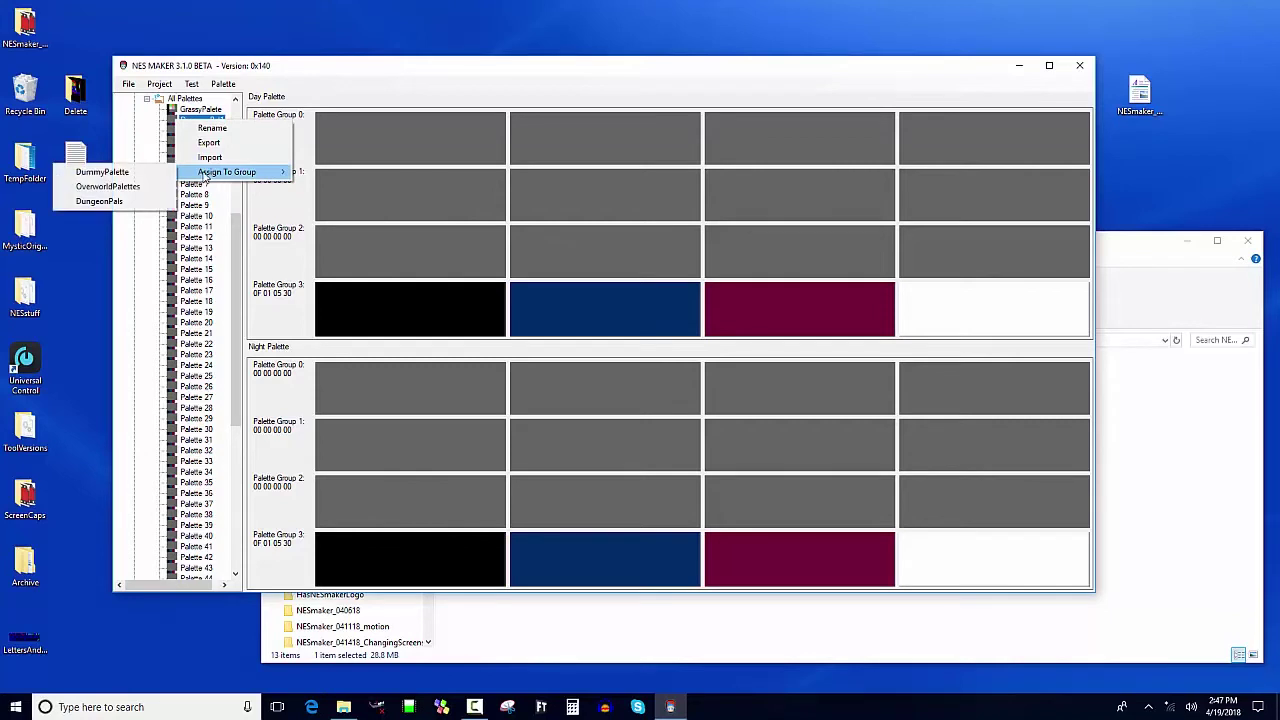
pyautogui.click(118, 201)
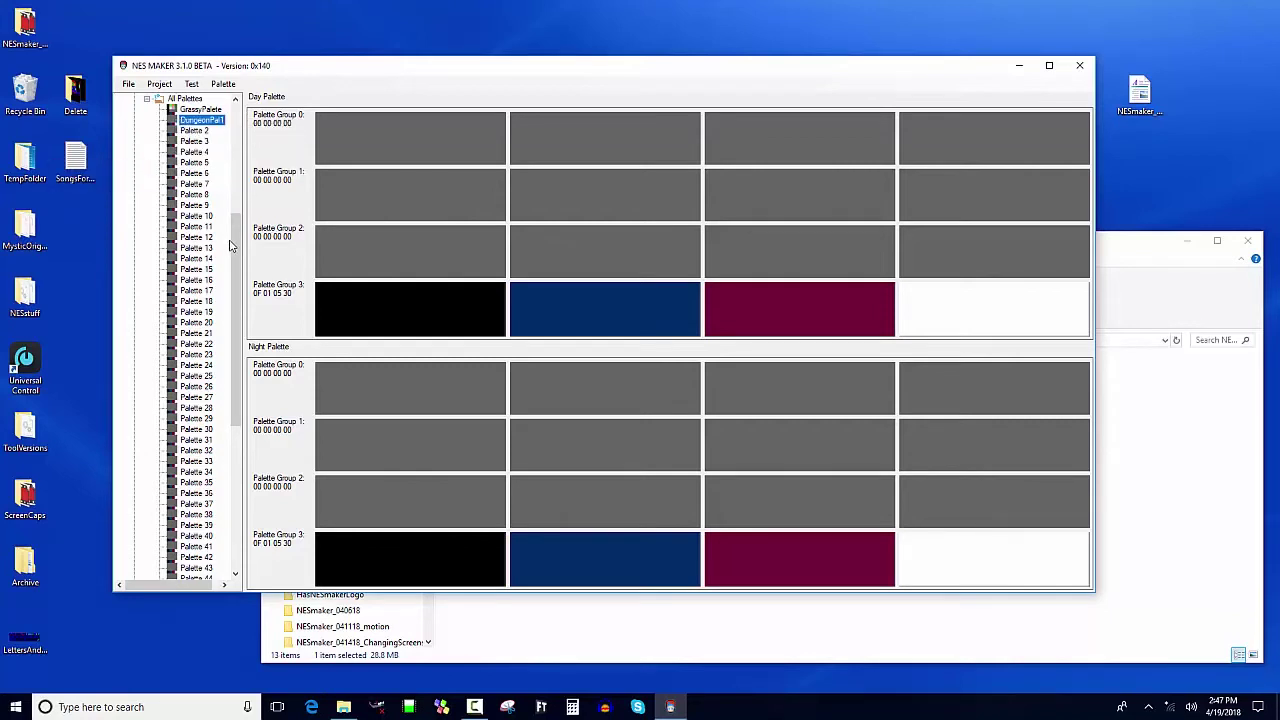
pyautogui.scroll(5, 205, 233)
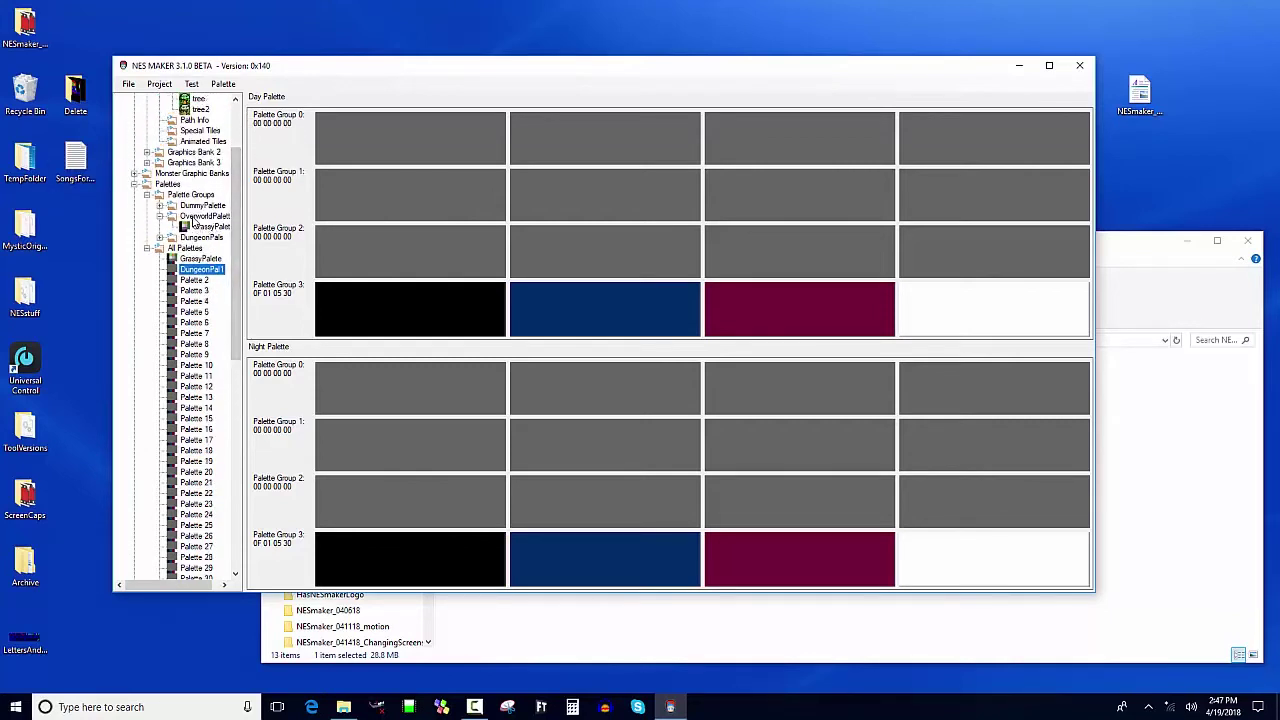
pyautogui.click(160, 238)
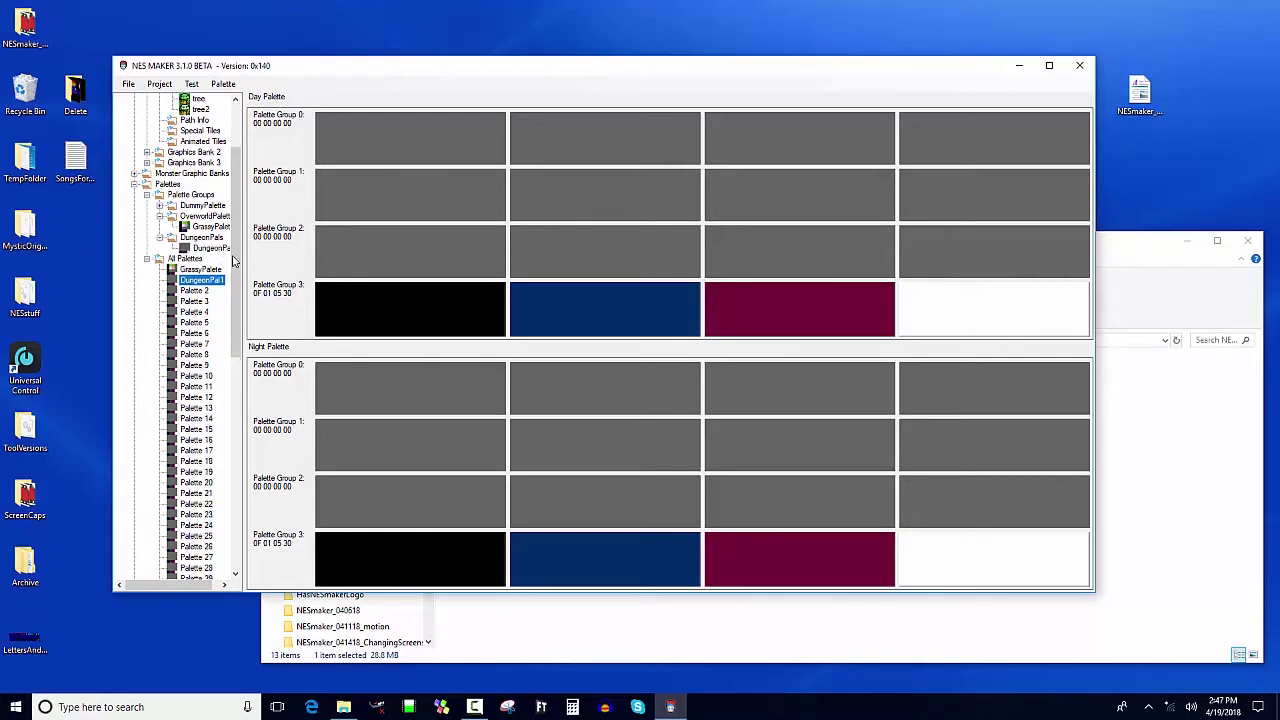
pyautogui.scroll(3, 203, 190)
# Step: Show Tileset01 in the asset editor using palette group DungeonPals and palette DungeonPal1
pyautogui.click(191, 163)
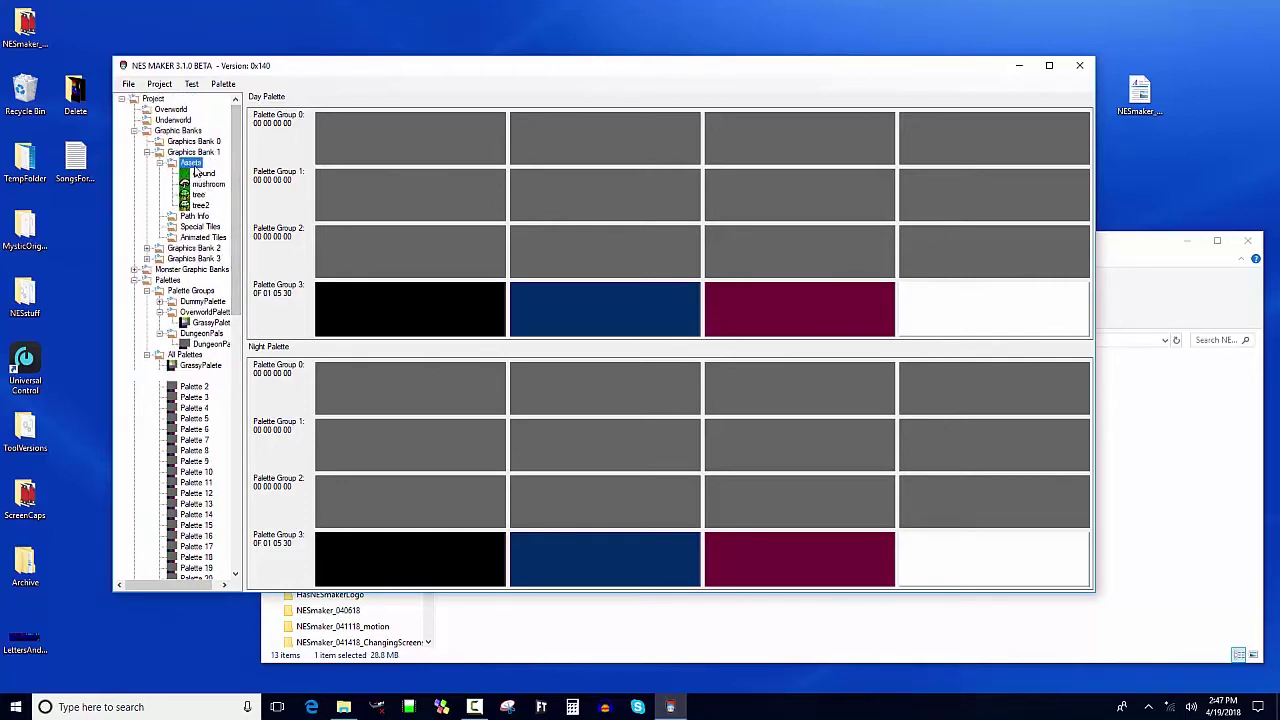
pyautogui.click(535, 101)
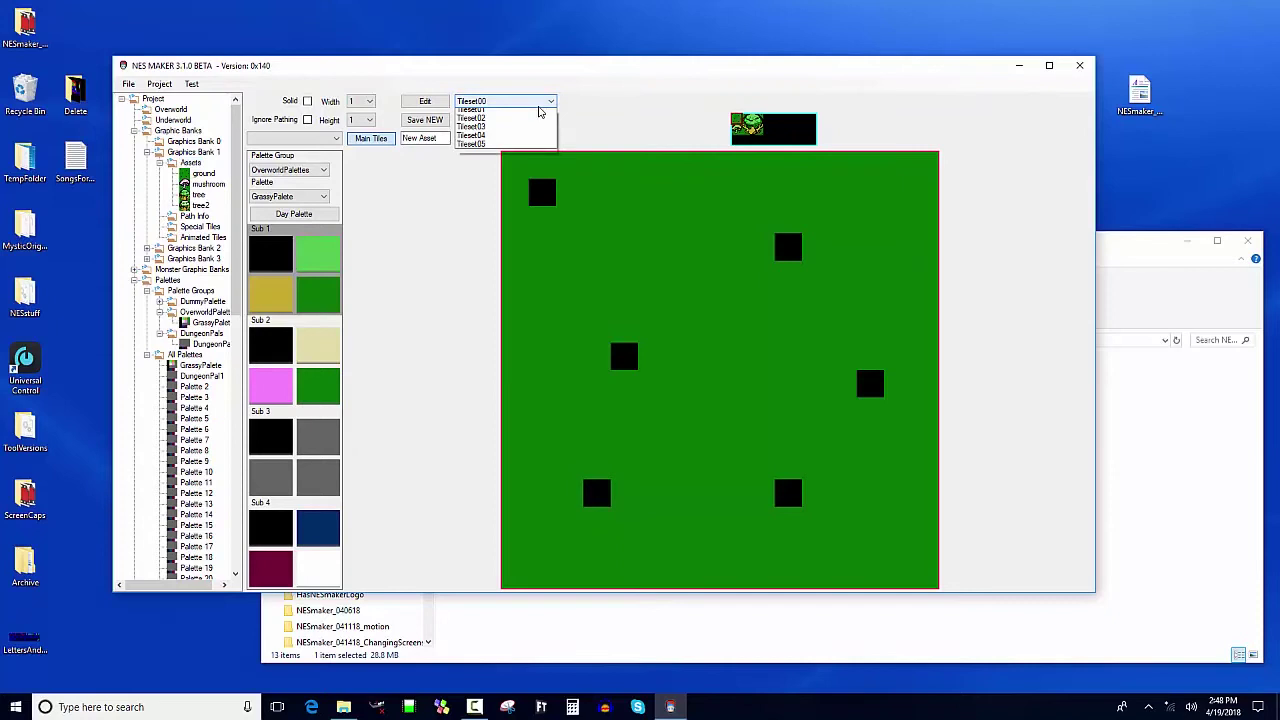
pyautogui.click(521, 121)
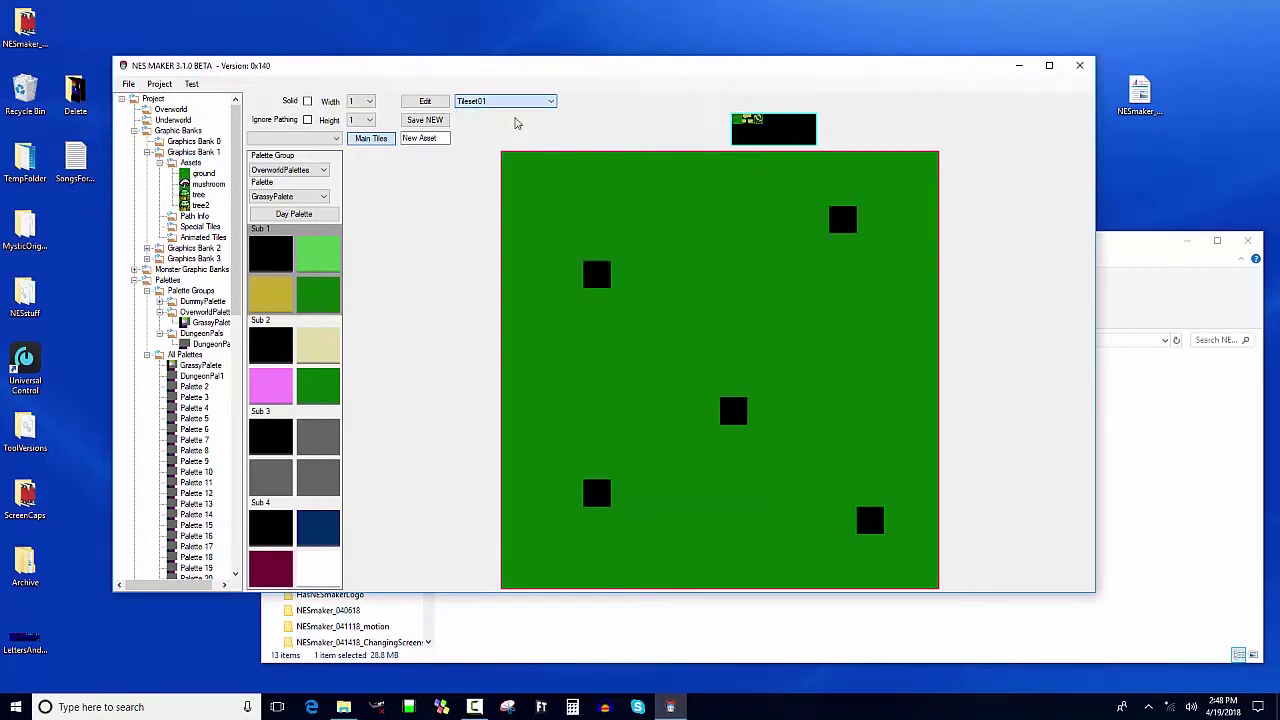
pyautogui.click(318, 171)
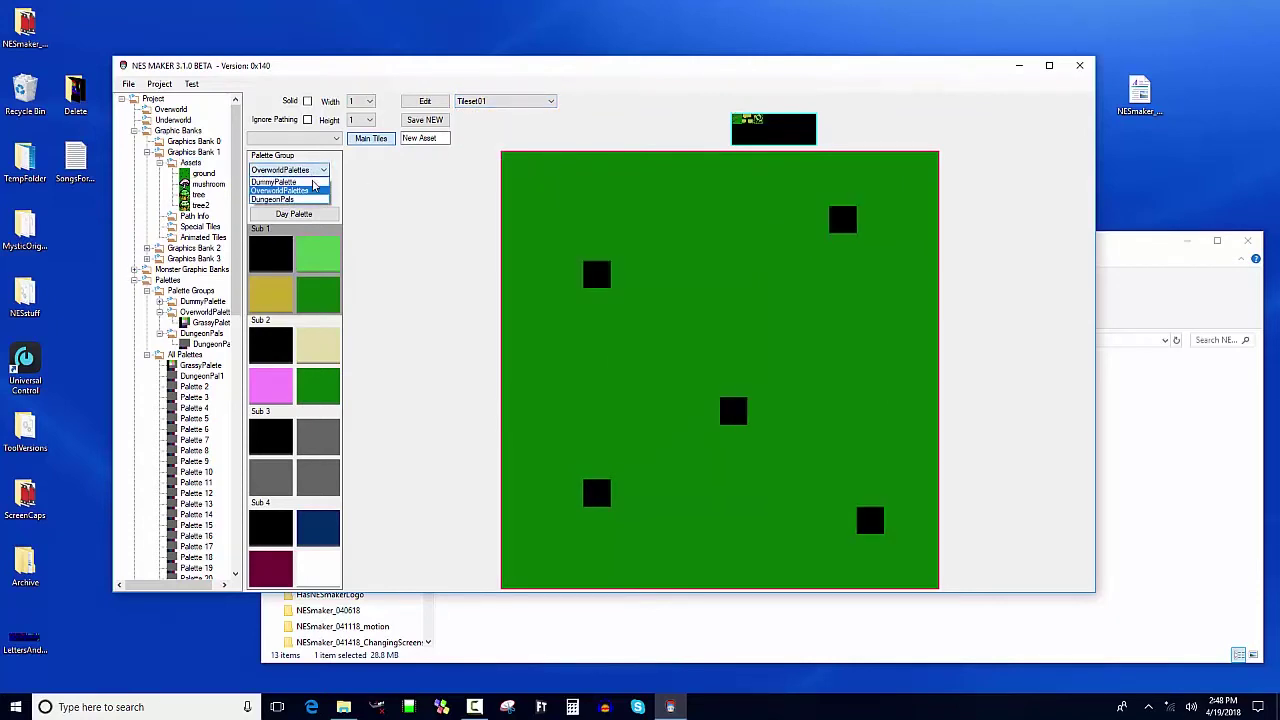
pyautogui.click(314, 204)
pyautogui.click(316, 197)
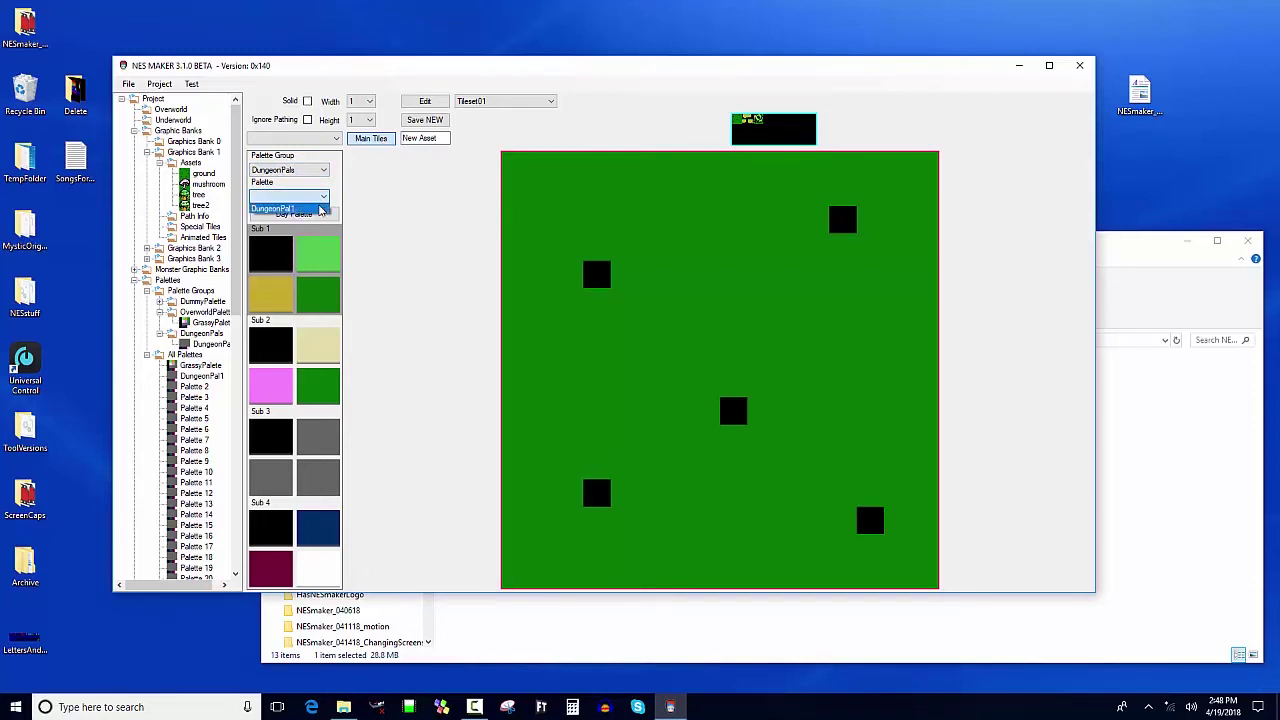
pyautogui.click(300, 211)
# Step: Set the Sub 1 colours to black, dark purple, light grey and white
pyautogui.click(276, 262)
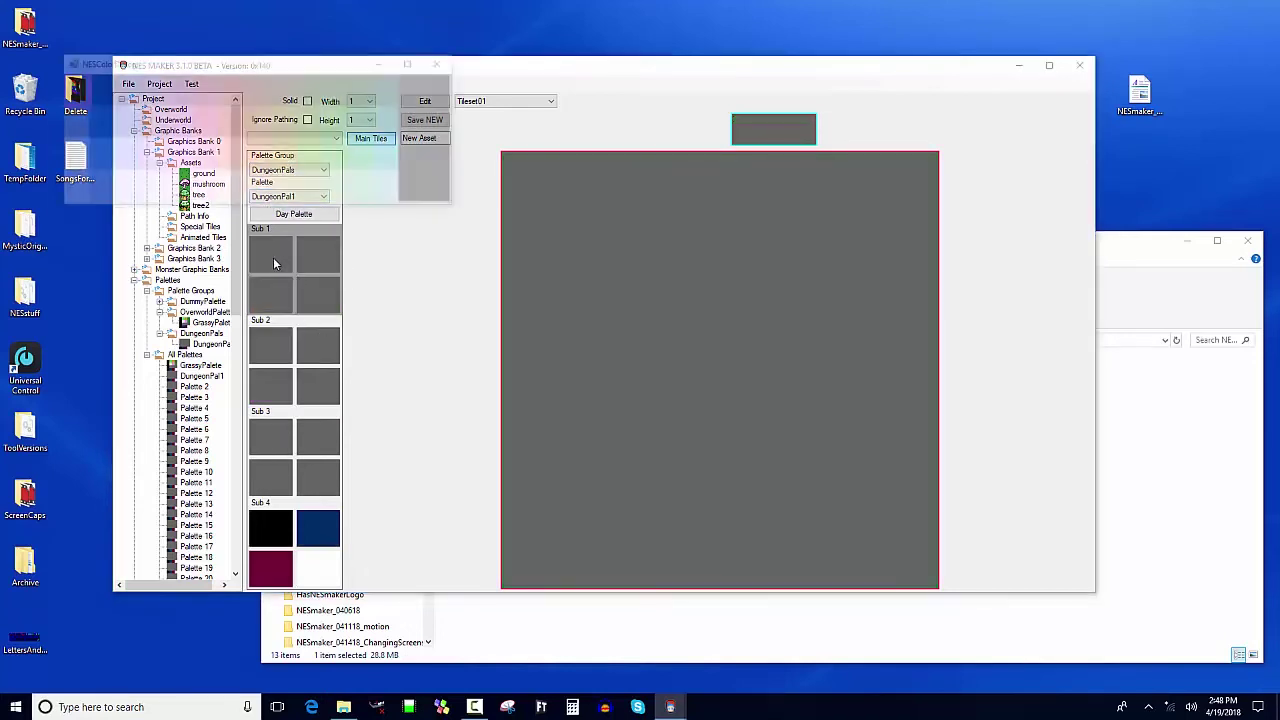
pyautogui.click(446, 93)
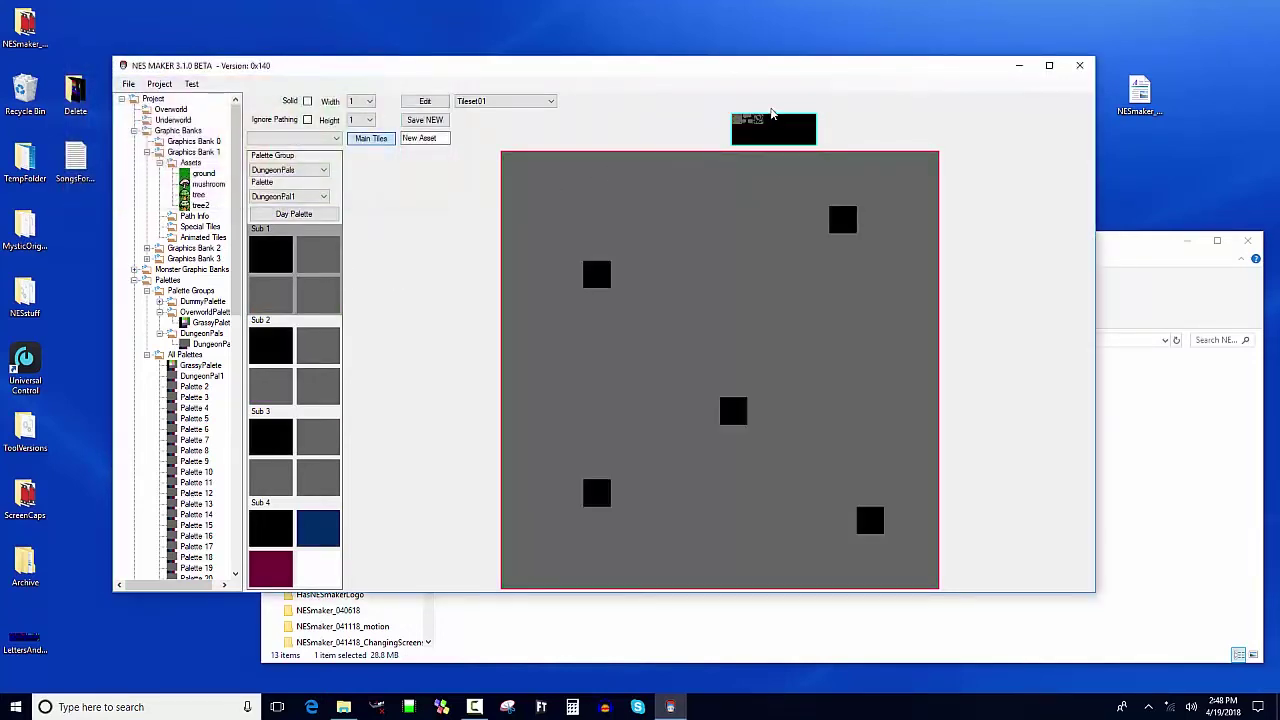
pyautogui.click(747, 139)
pyautogui.click(328, 290)
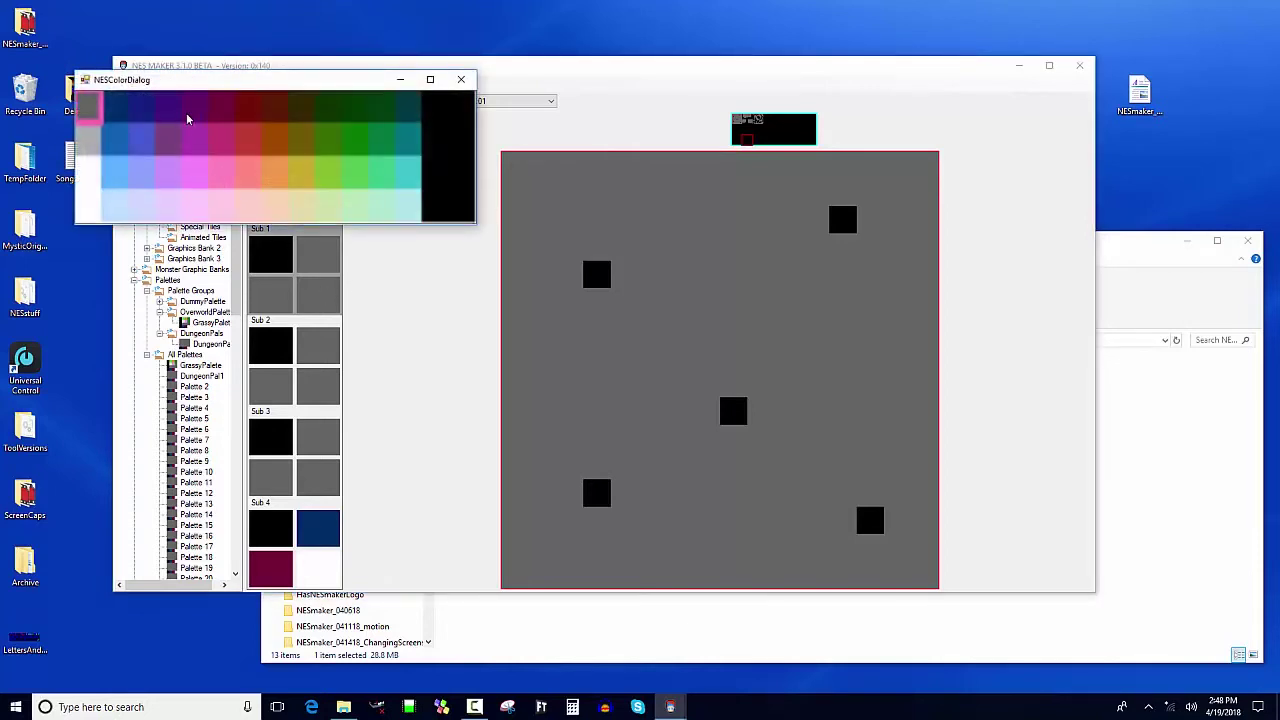
pyautogui.click(186, 112)
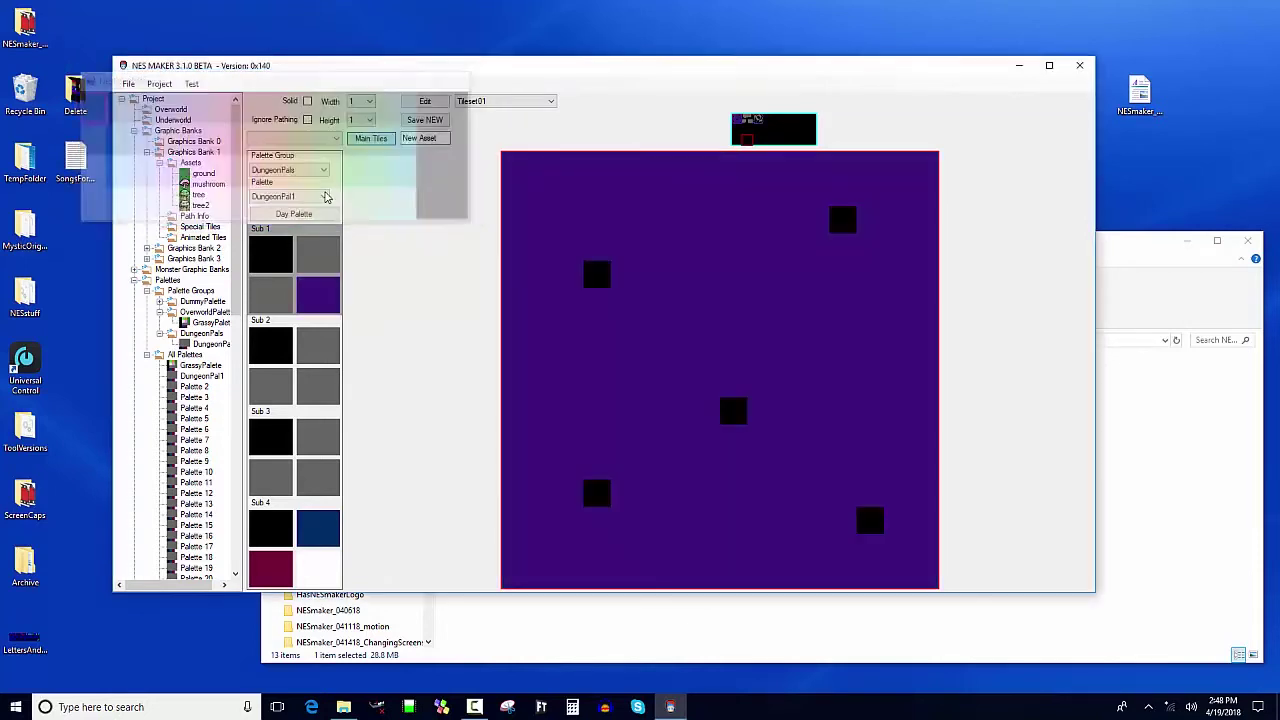
pyautogui.click(316, 249)
pyautogui.click(115, 160)
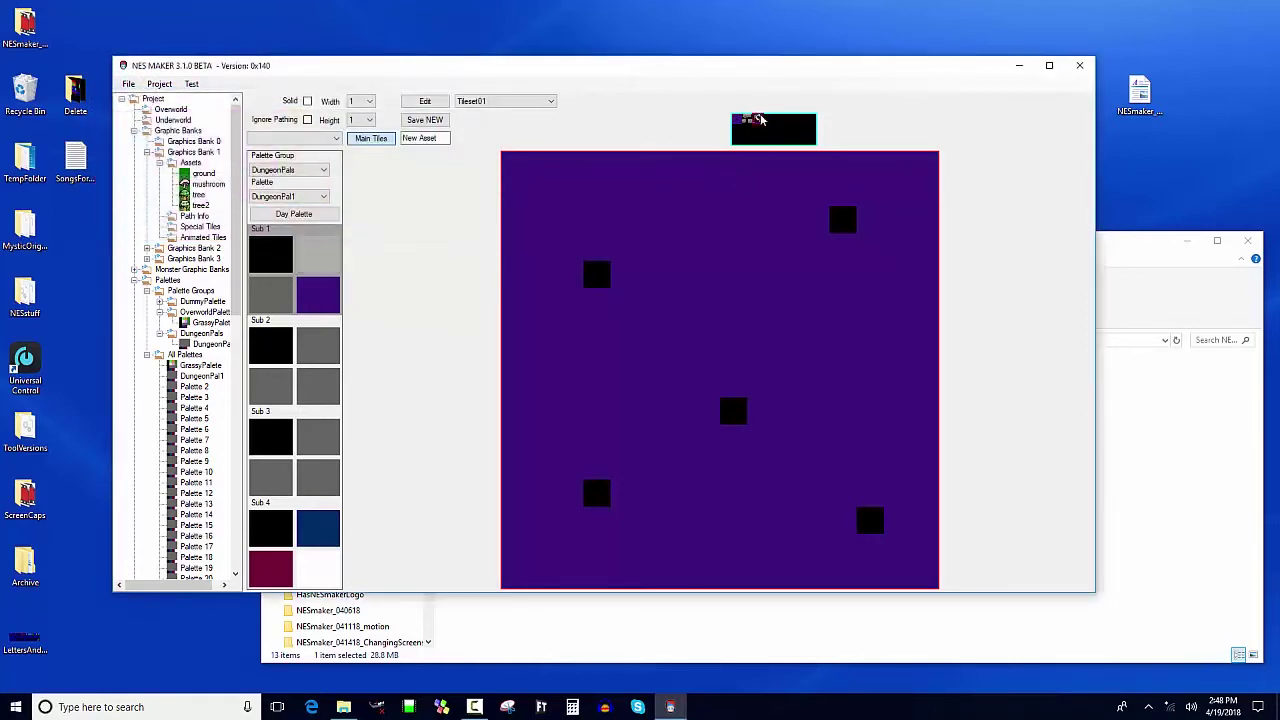
pyautogui.click(318, 252)
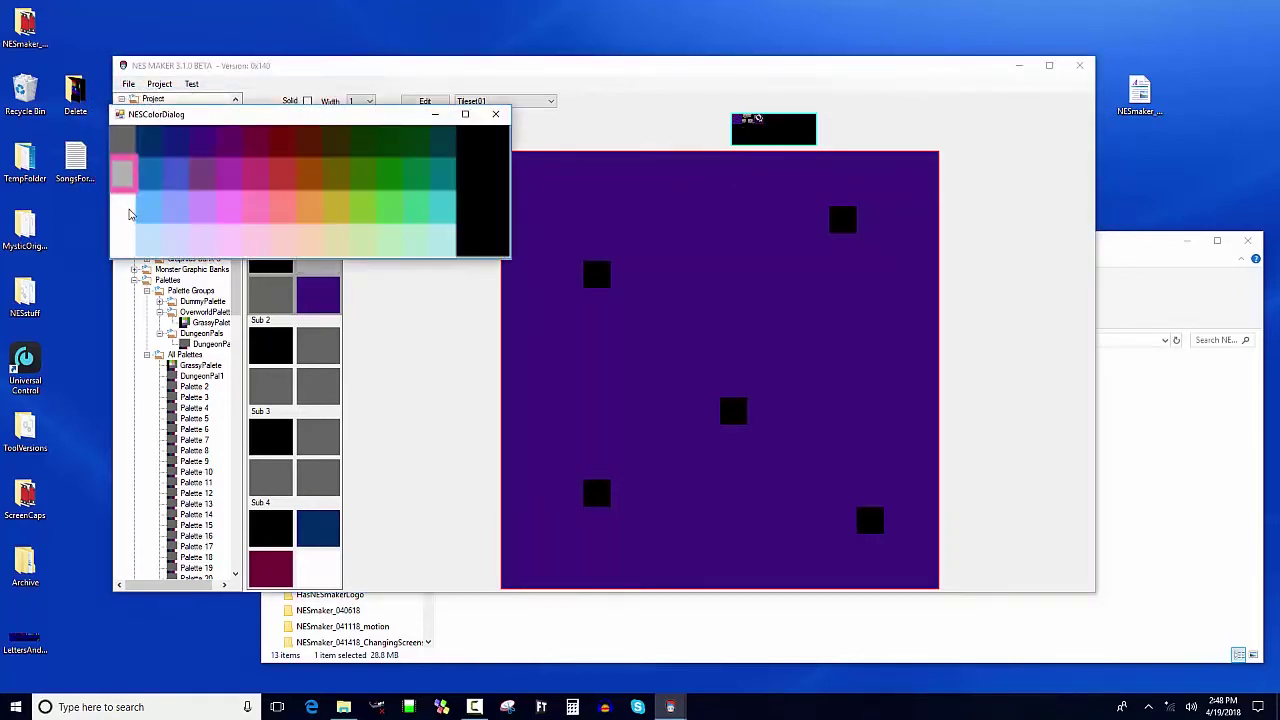
pyautogui.click(128, 214)
pyautogui.click(270, 295)
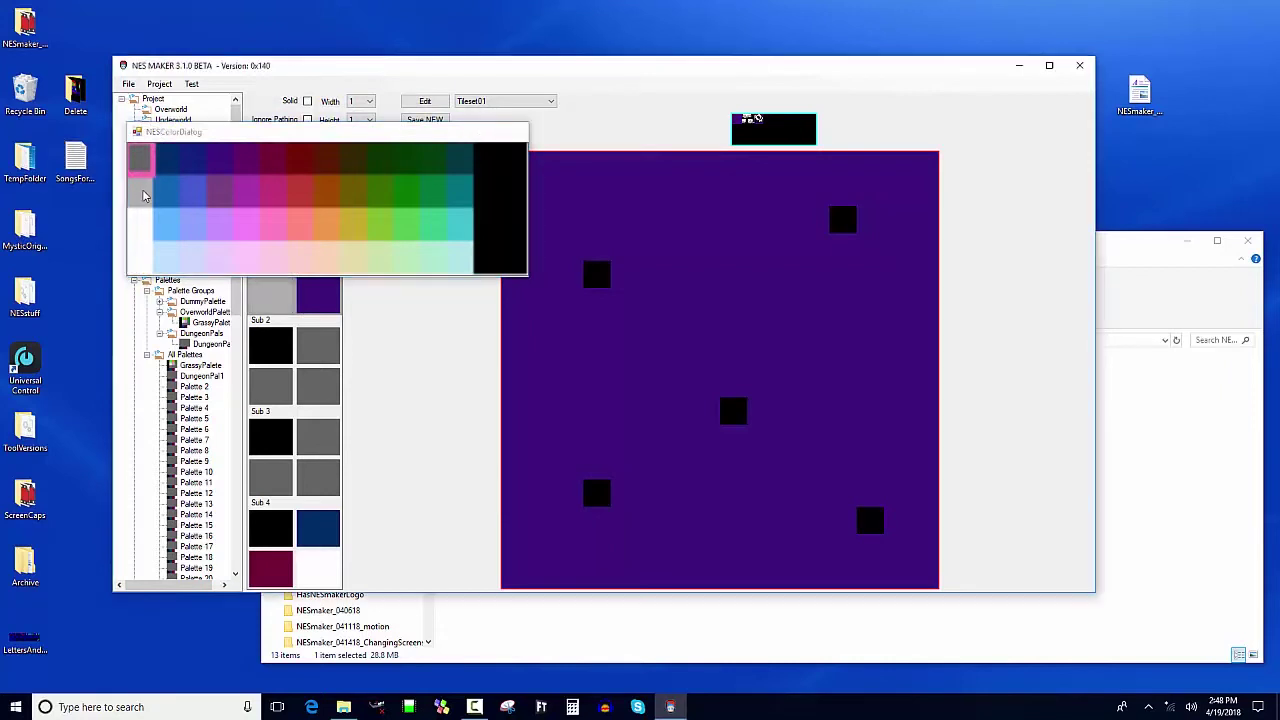
pyautogui.click(143, 196)
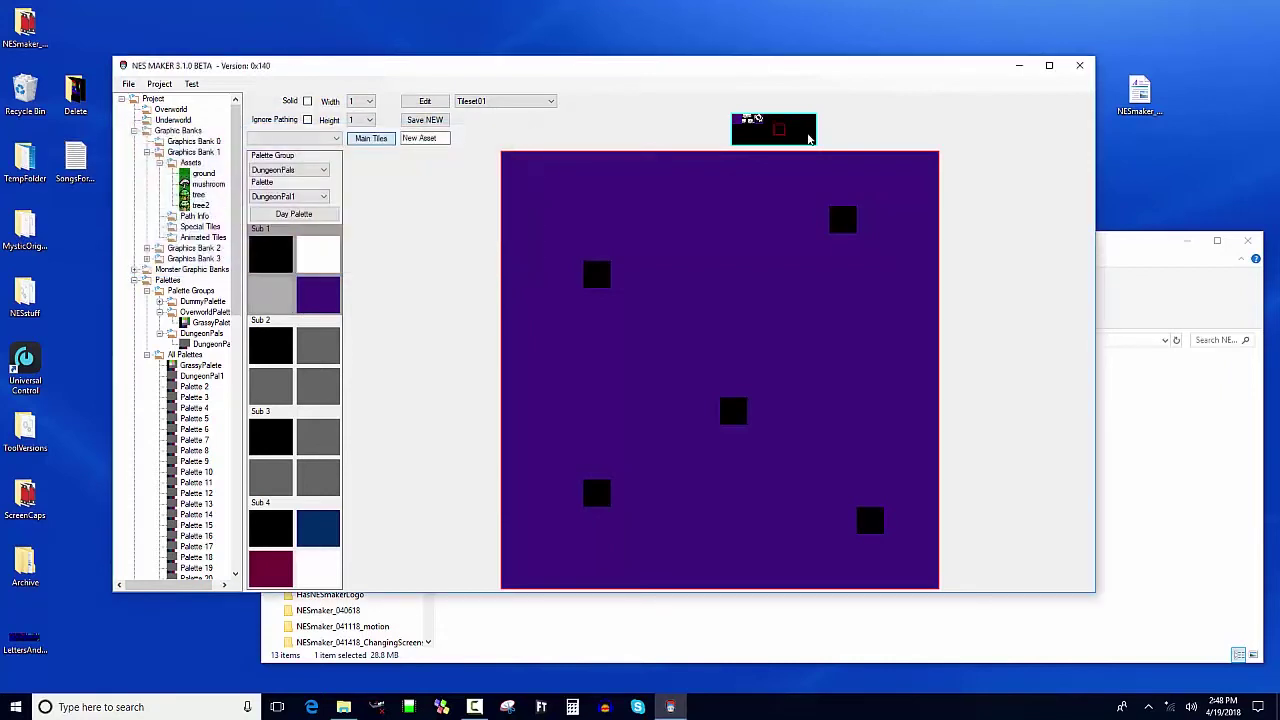
pyautogui.click(759, 120)
# Step: Save the selected tile as new walkable (Null) asset dung_ground
pyautogui.moveTo(442, 137); pyautogui.dragTo(390, 139)
pyautogui.write('dung_ground')
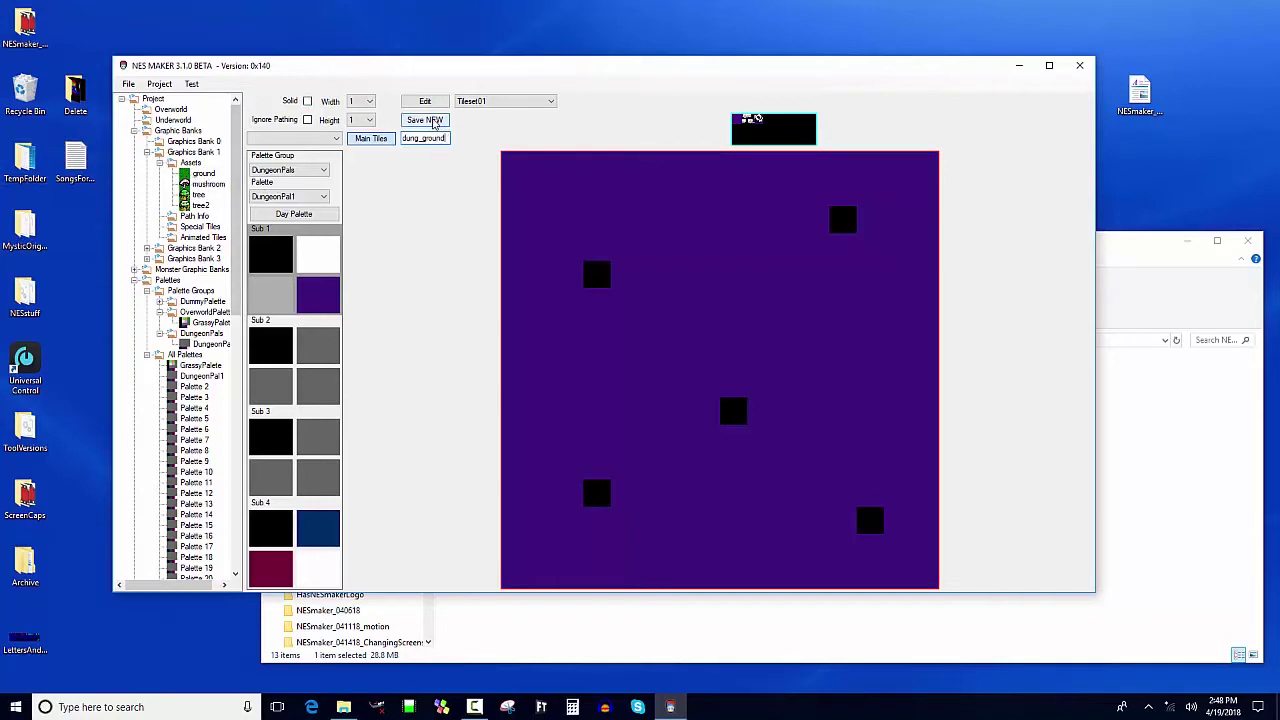
pyautogui.click(334, 138)
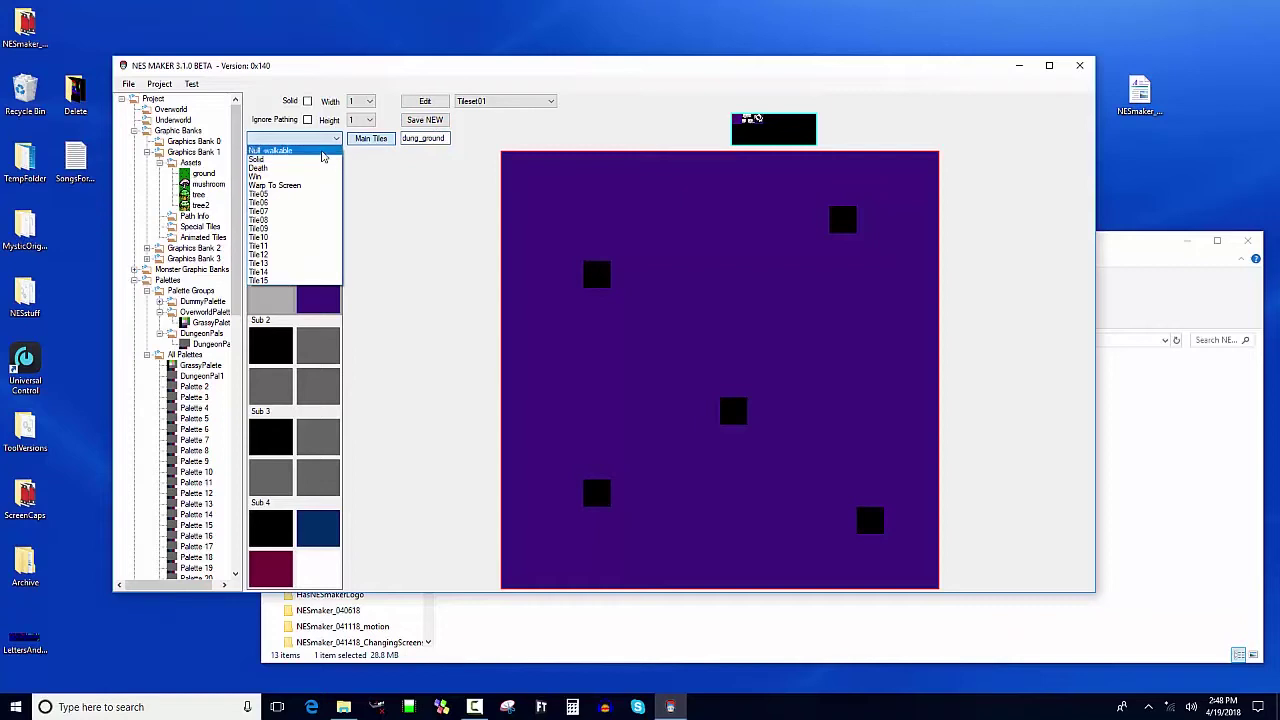
pyautogui.click(270, 150)
pyautogui.click(425, 119)
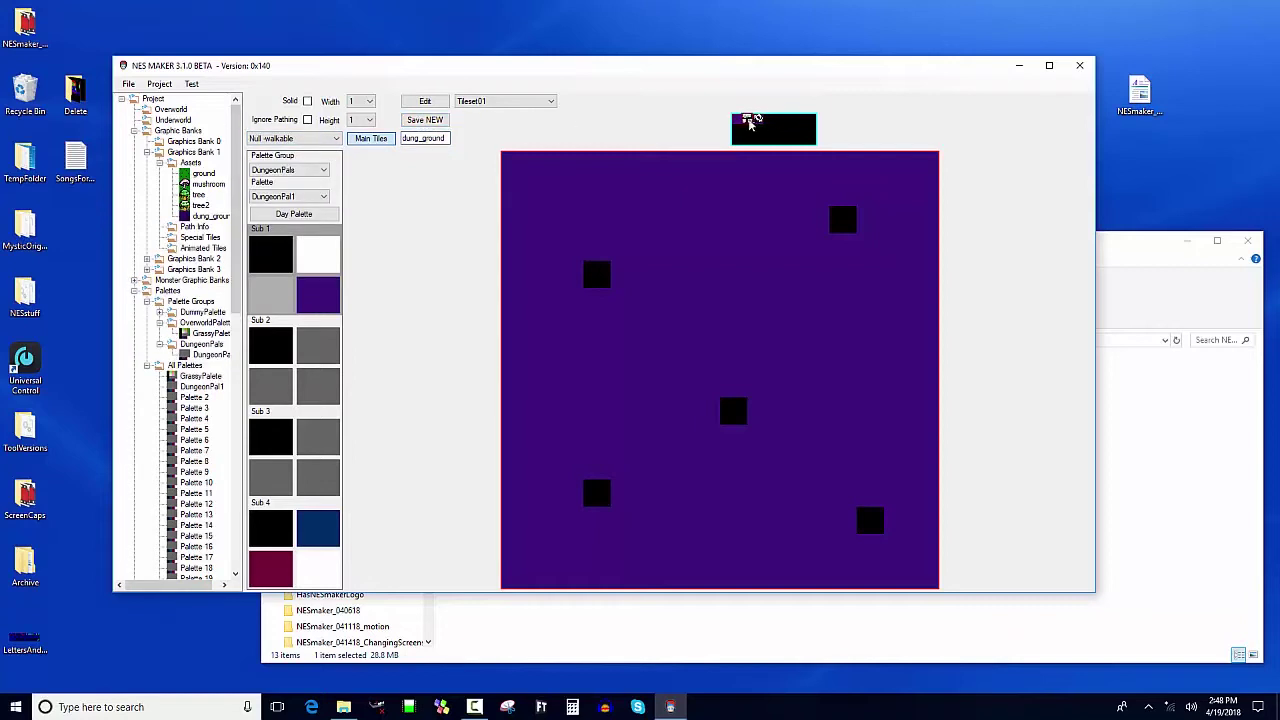
# Step: Save the next tile as new Solid asset dung_wall
pyautogui.click(424, 138)
pyautogui.click(334, 138)
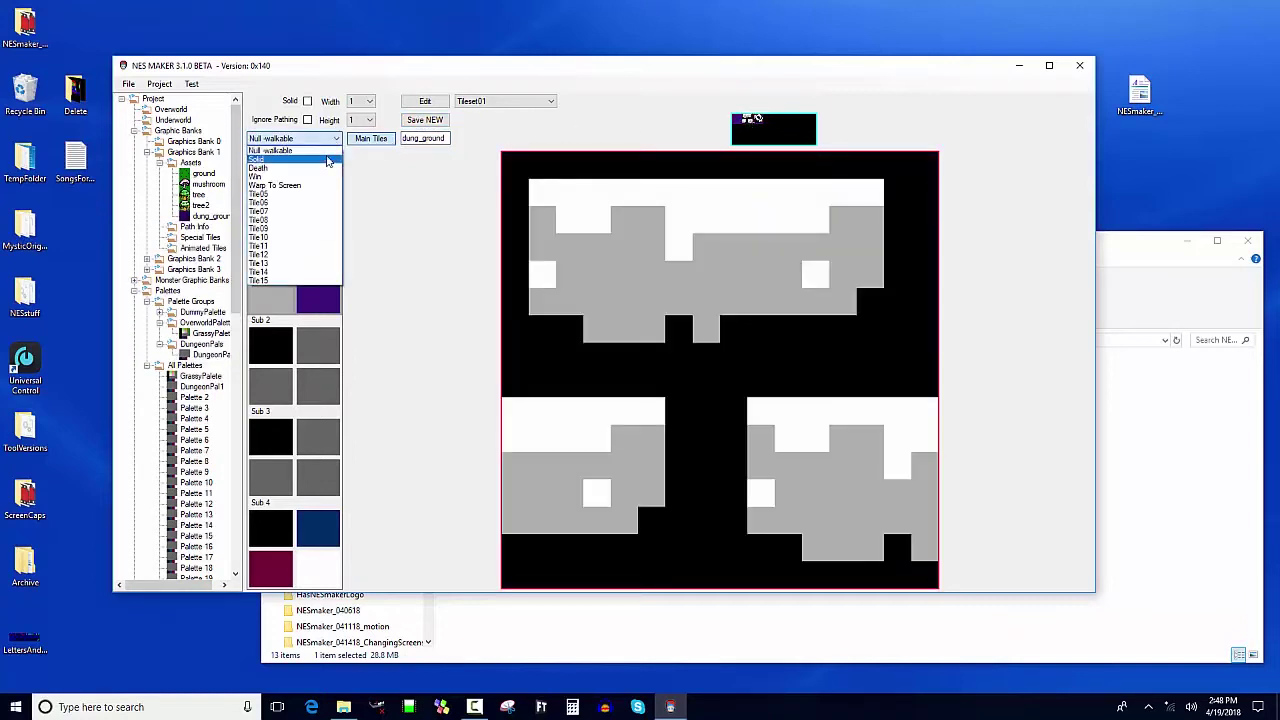
pyautogui.click(328, 159)
pyautogui.moveTo(416, 138); pyautogui.dragTo(476, 135)
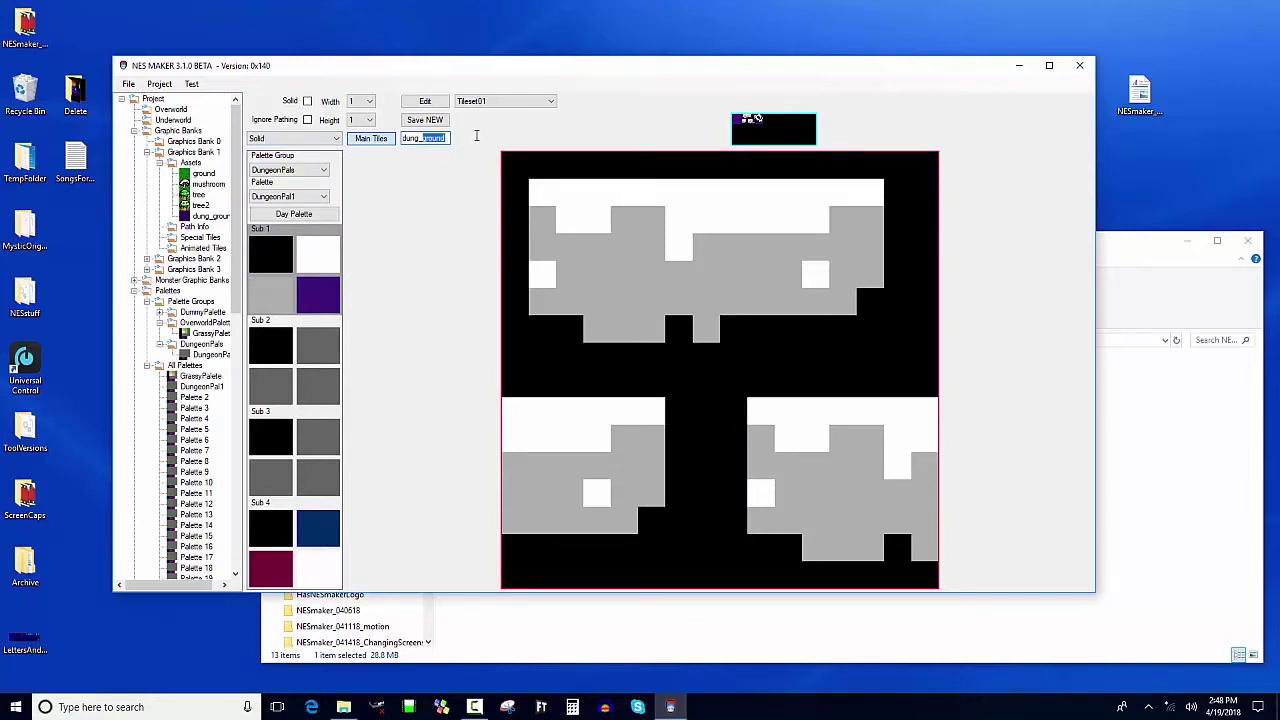
pyautogui.write('wall')
pyautogui.click(425, 120)
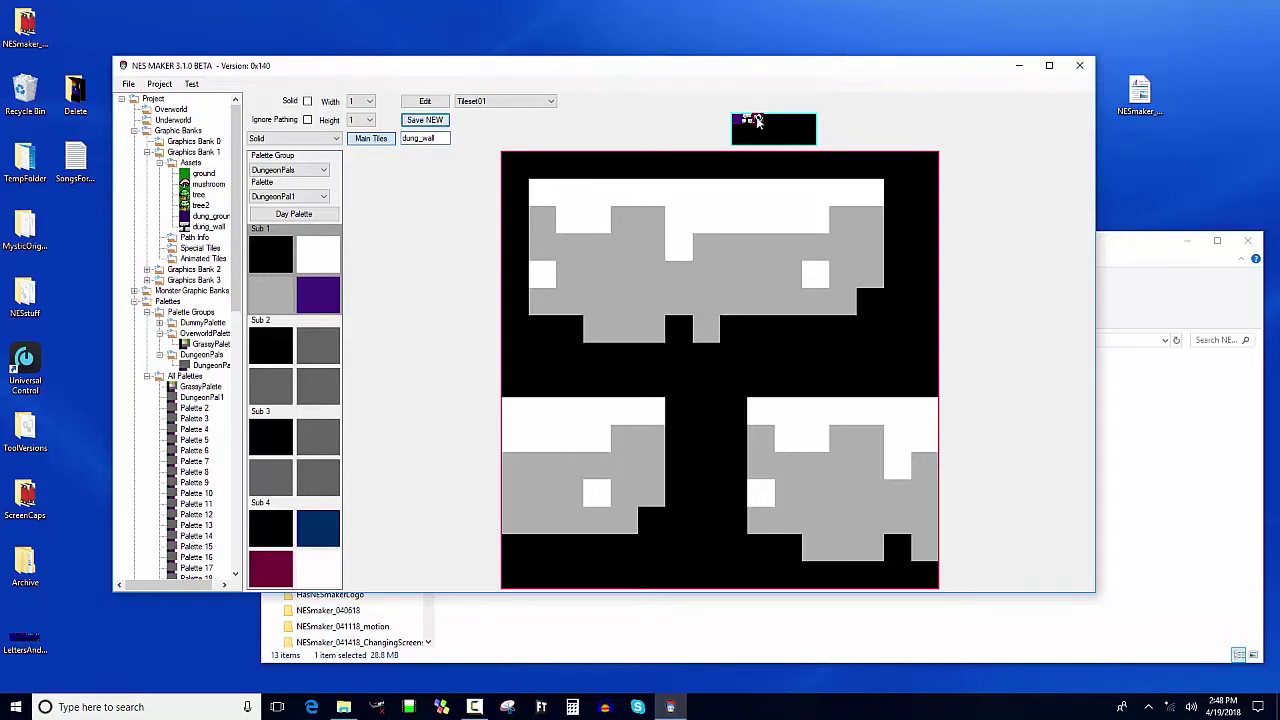
# Step: Save the skull tile as new asset dung_skull and return to the Overworld map
pyautogui.click(757, 120)
pyautogui.click(426, 138)
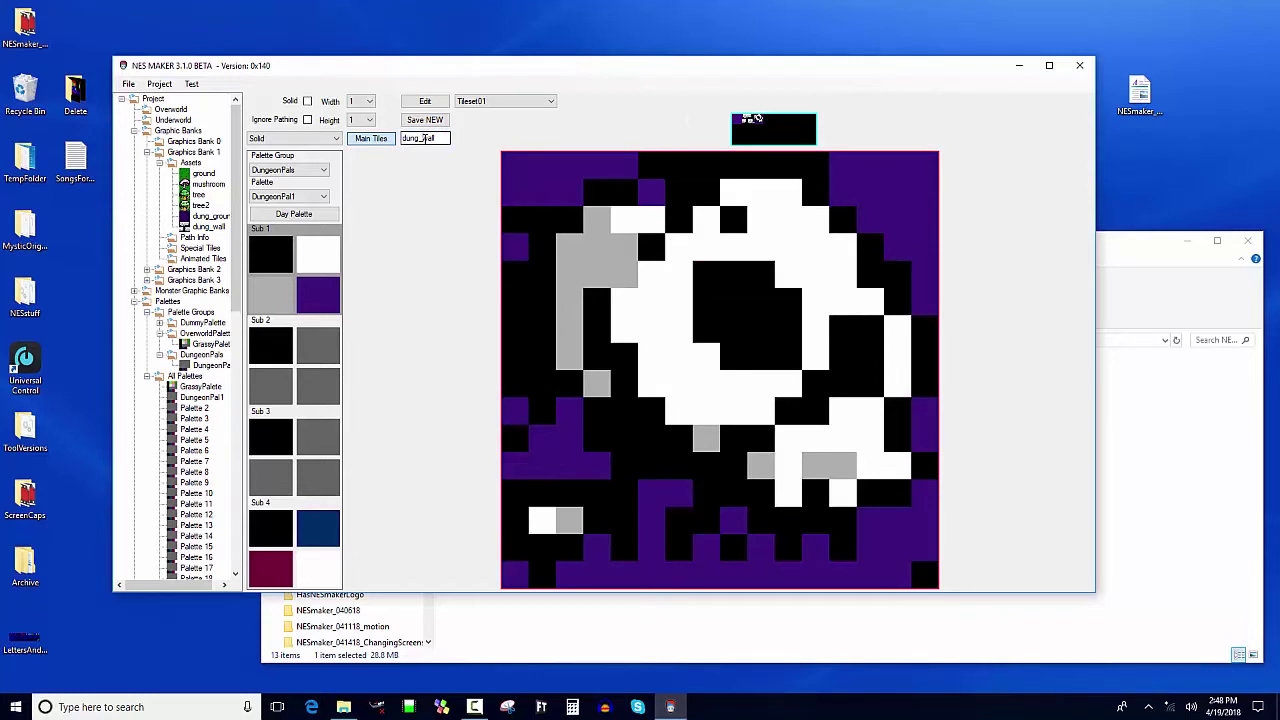
pyautogui.moveTo(426, 138); pyautogui.dragTo(480, 138)
pyautogui.write('skull')
pyautogui.click(424, 120)
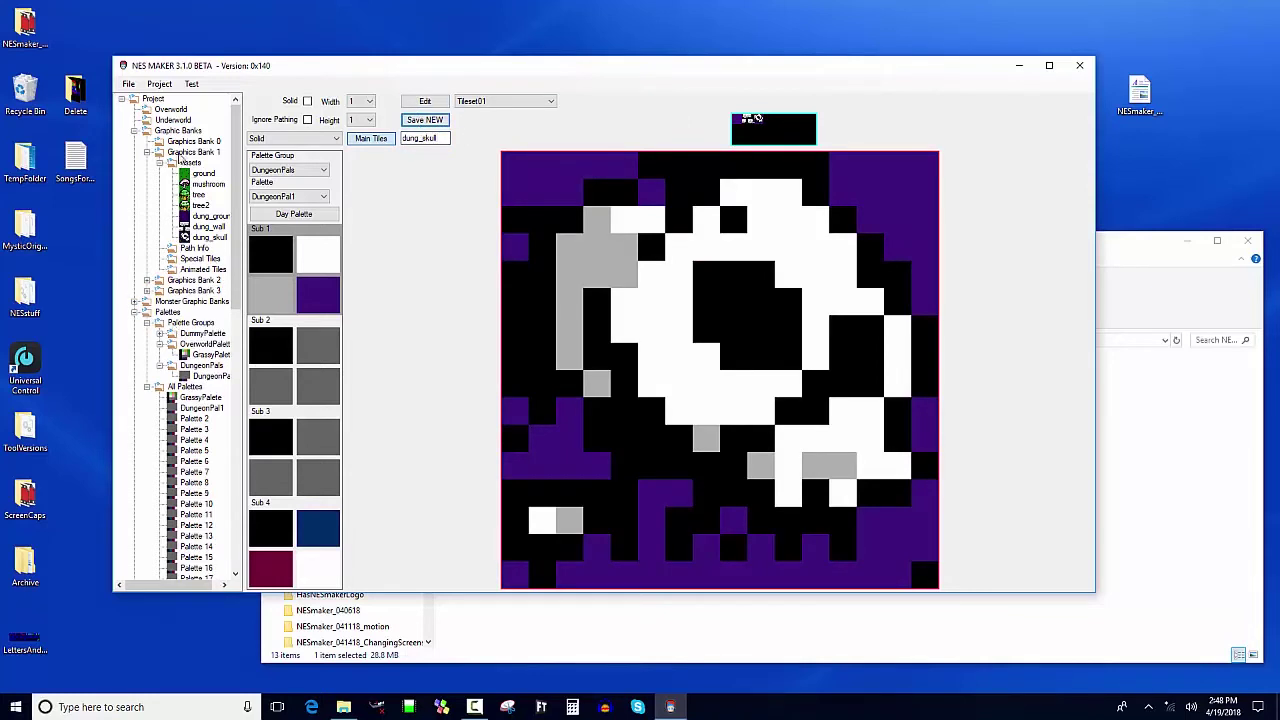
pyautogui.click(172, 110)
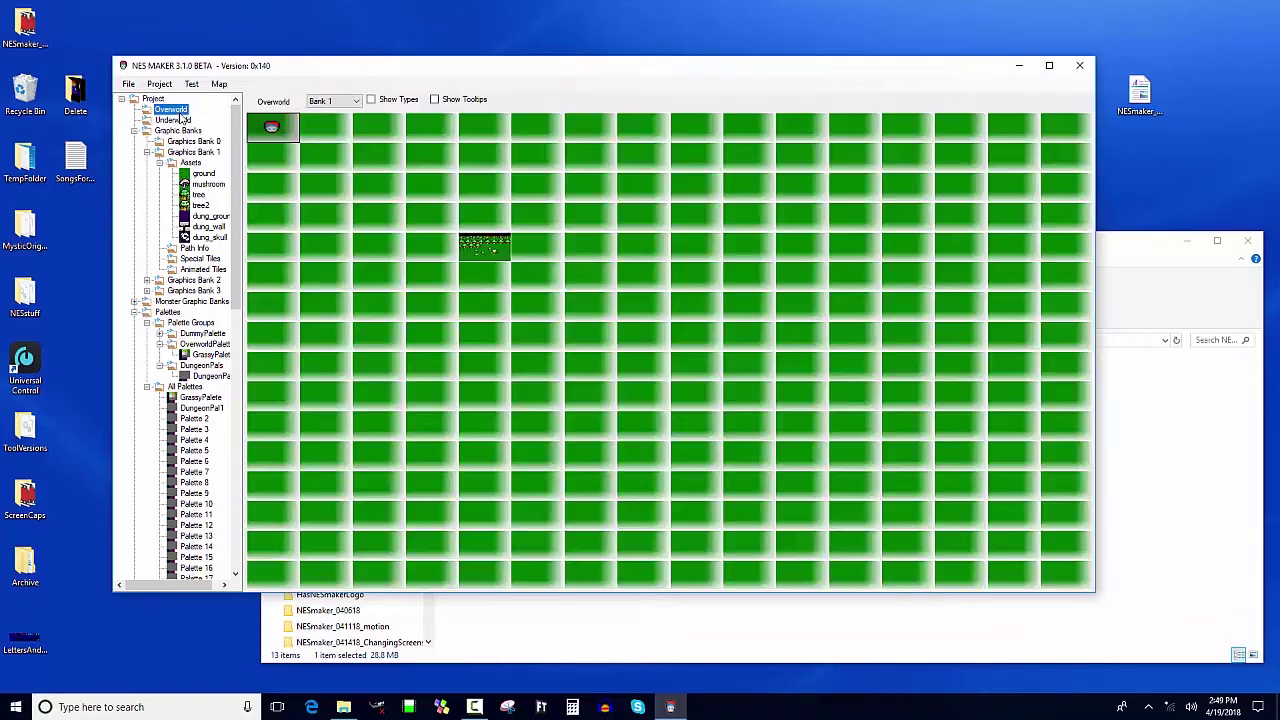
# Step: Open an overworld screen from the Overworld map in the screen editor
pyautogui.click(484, 248)
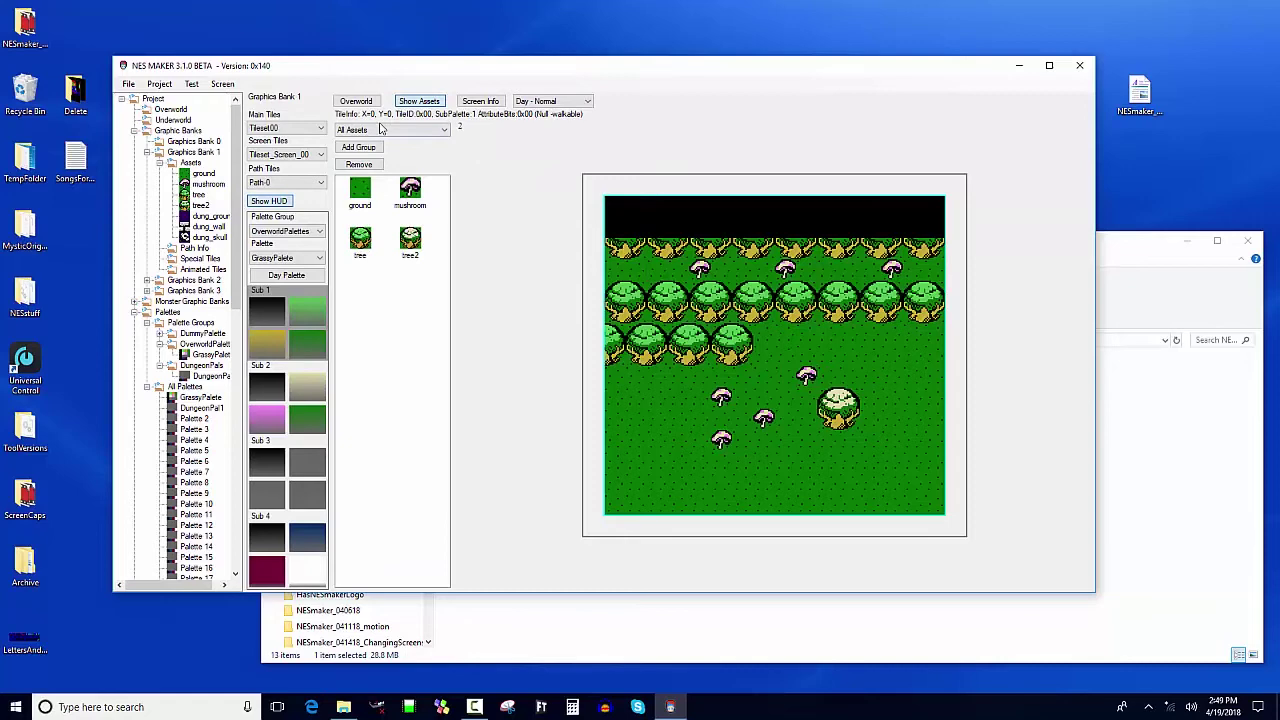
pyautogui.click(355, 101)
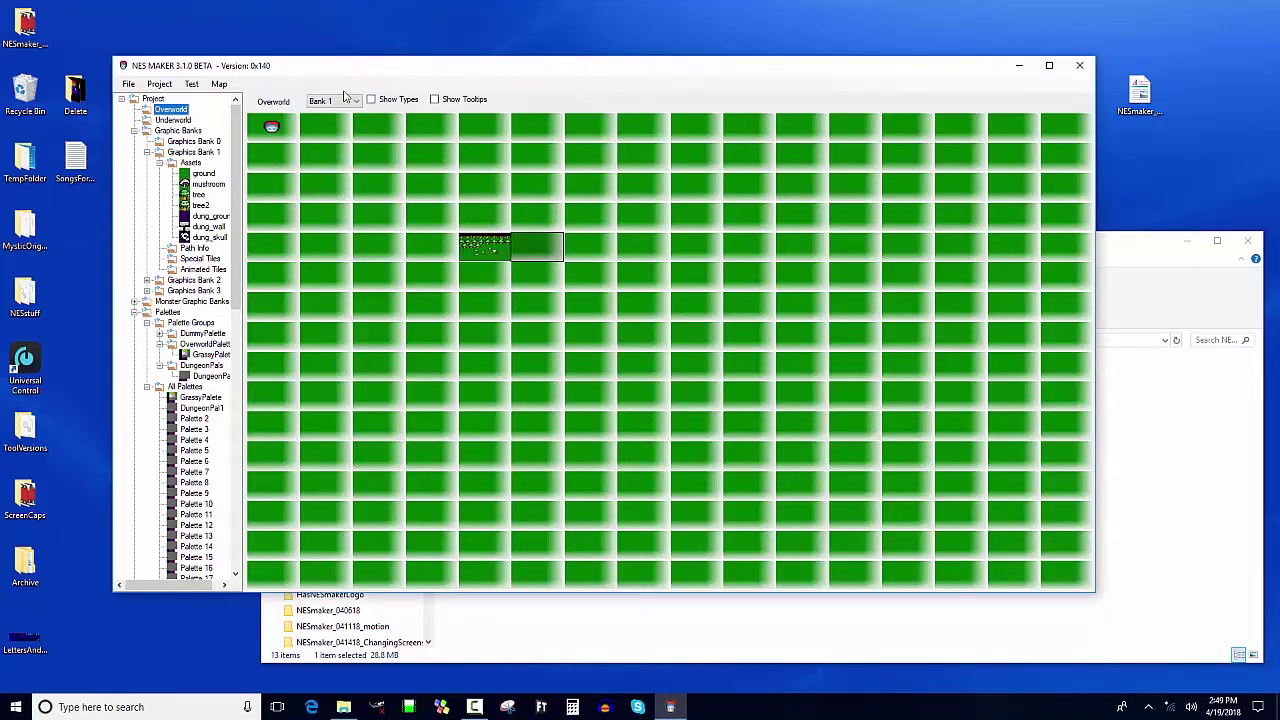
pyautogui.doubleClick(539, 240)
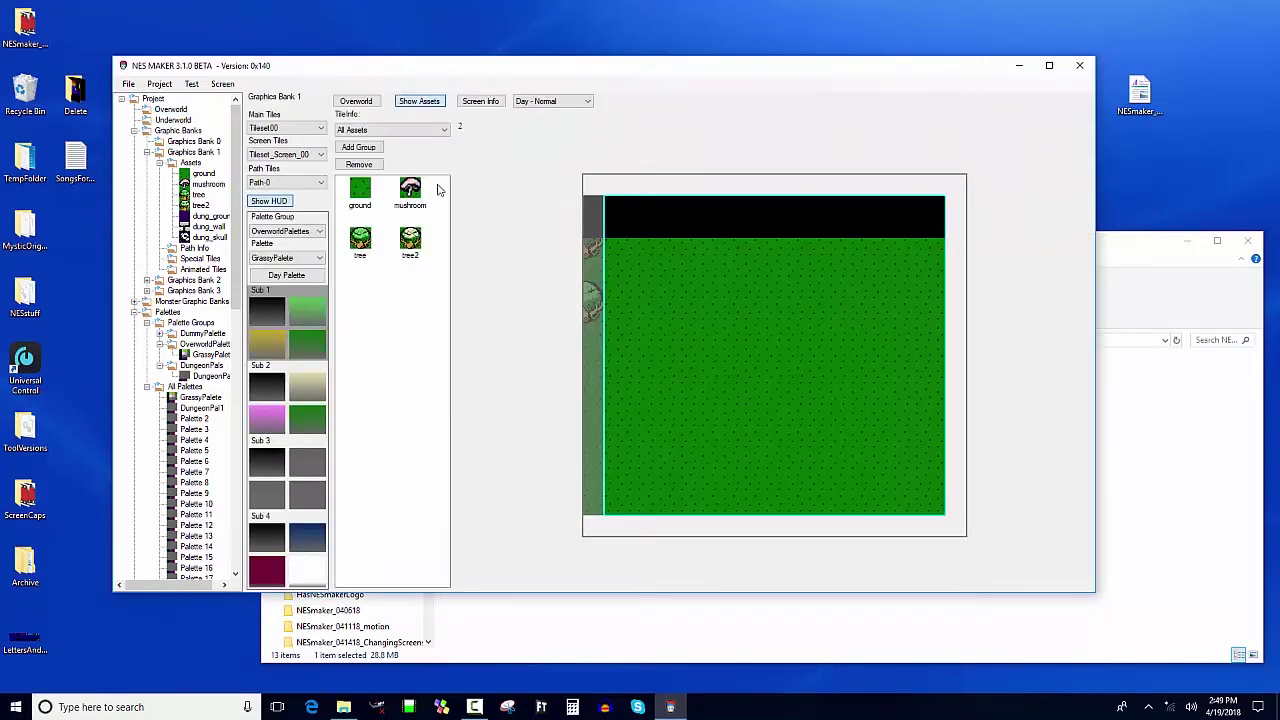
# Step: Set the screen's main tileset to Tileset01 and its palette group to DungeonPals
pyautogui.click(308, 130)
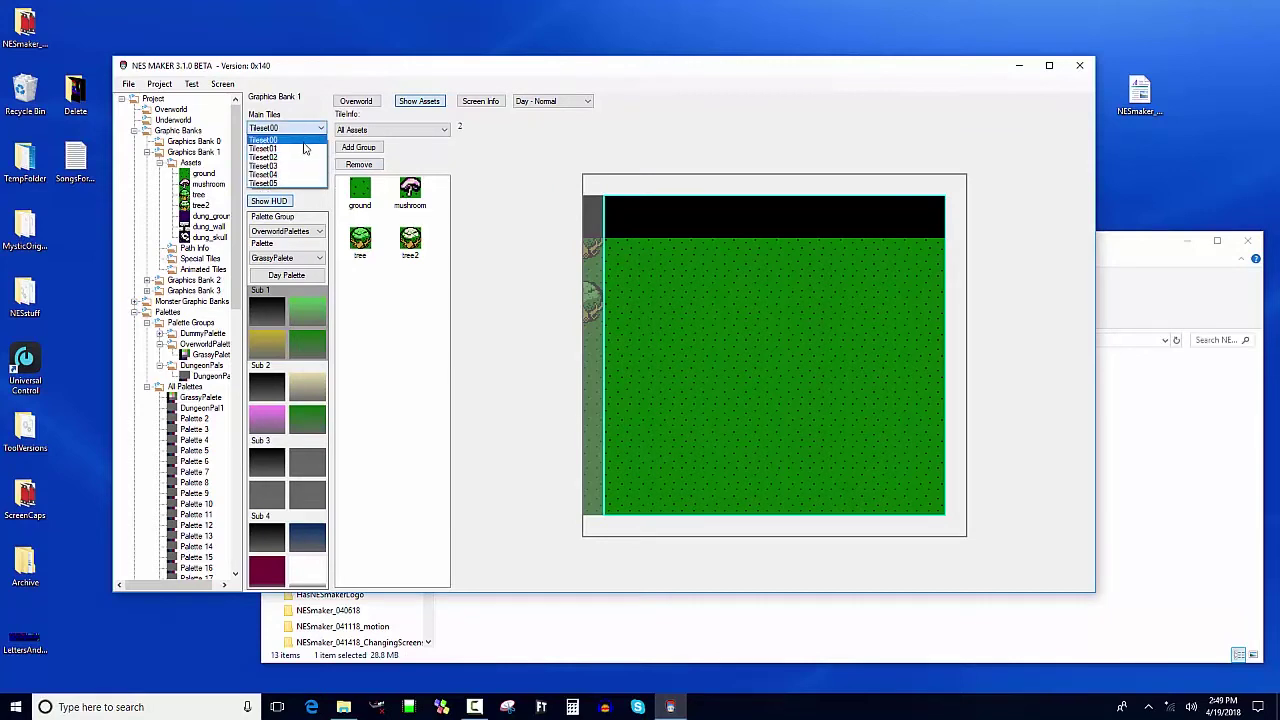
pyautogui.click(305, 148)
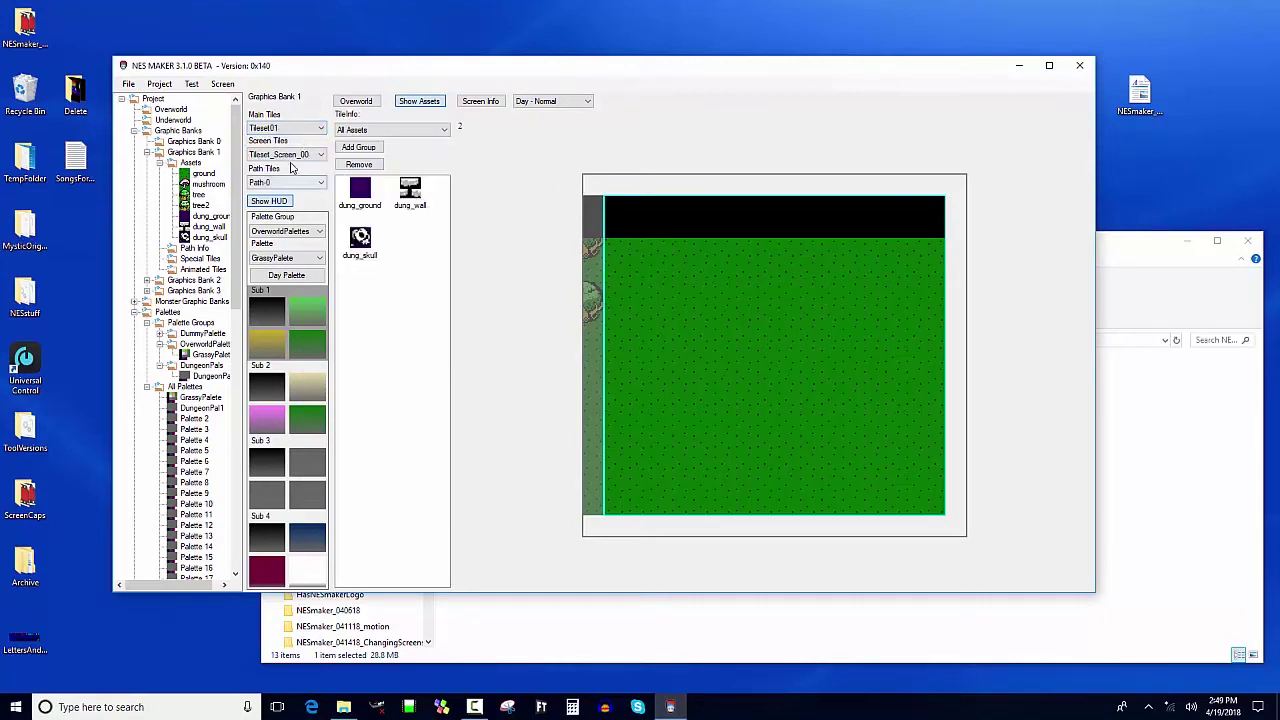
pyautogui.click(319, 231)
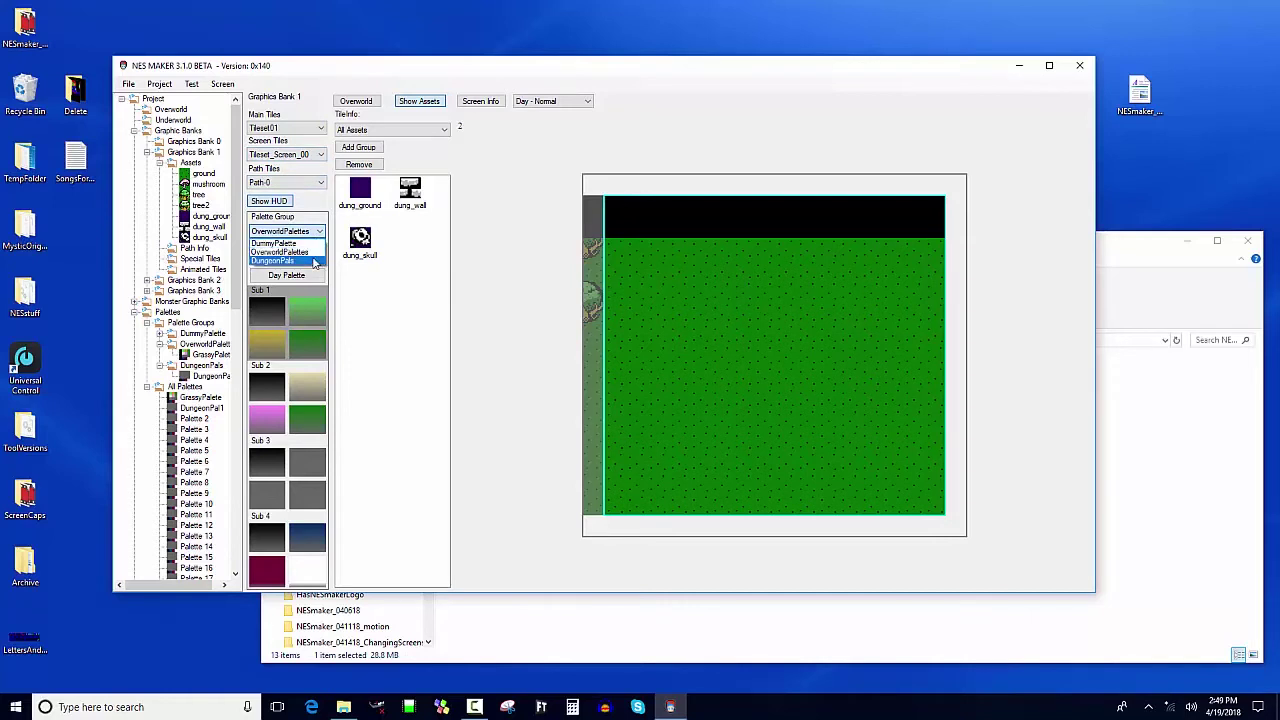
pyautogui.click(295, 260)
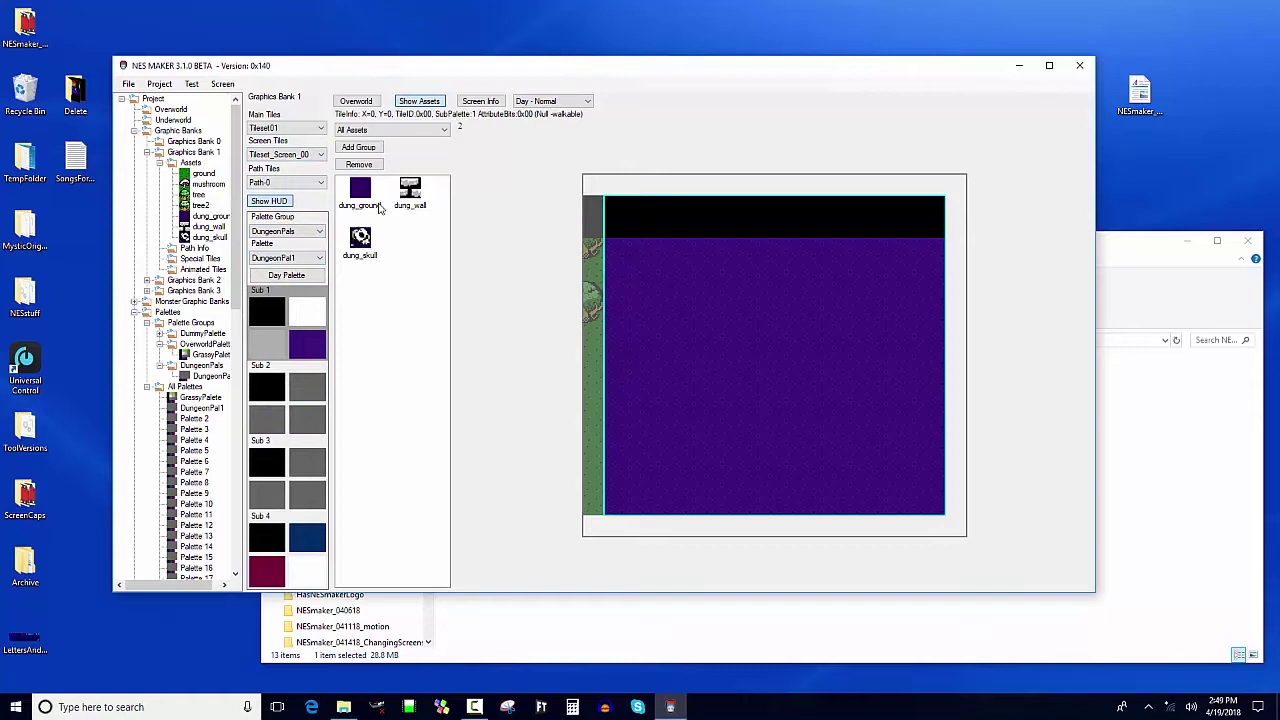
# Step: Paint a block of dung_wall brick along the top of the dungeon screen
pyautogui.click(410, 190)
pyautogui.click(656, 268)
pyautogui.moveTo(658, 268)
pyautogui.mouseDown()
pyautogui.moveTo(694, 258)
pyautogui.moveTo(661, 255)
pyautogui.moveTo(679, 274)
pyautogui.moveTo(717, 252)
pyautogui.moveTo(721, 272)
pyautogui.moveTo(762, 278)
pyautogui.moveTo(765, 245)
pyautogui.mouseUp()
# Step: Place four dung_skull tiles at scattered spots on the purple floor
pyautogui.click(360, 238)
pyautogui.click(721, 354)
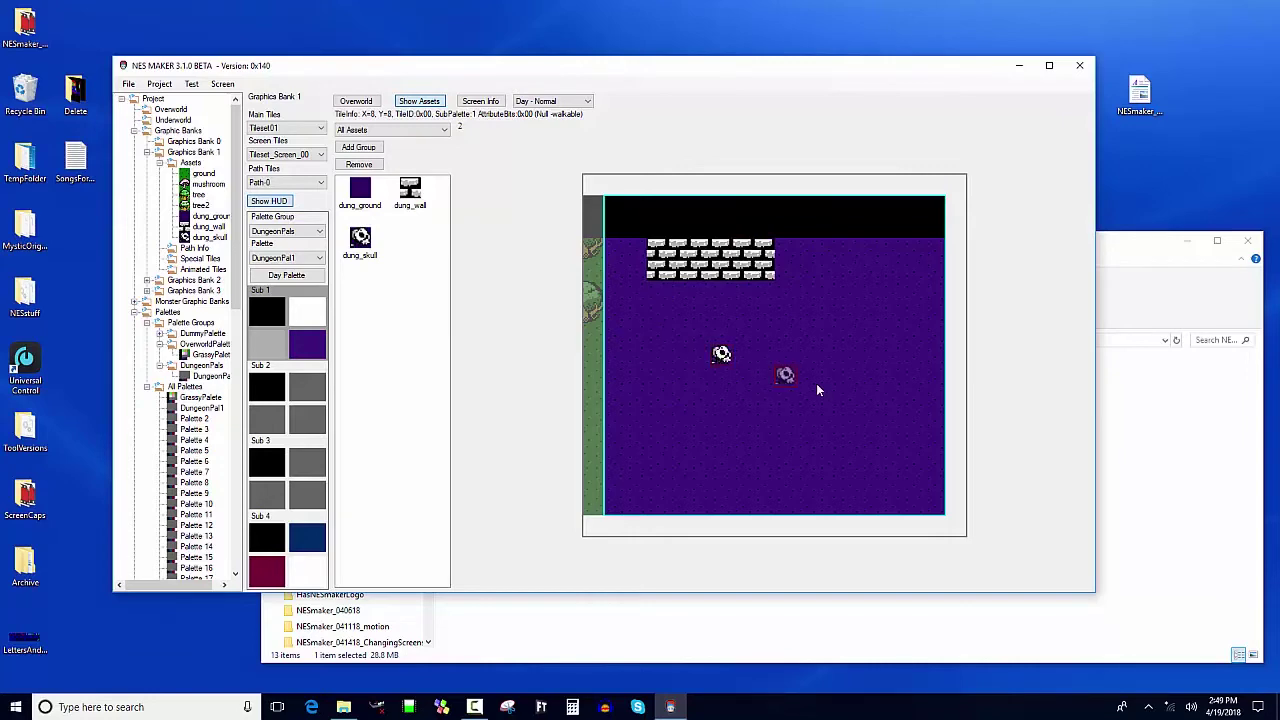
pyautogui.click(828, 397)
pyautogui.click(871, 354)
pyautogui.click(720, 445)
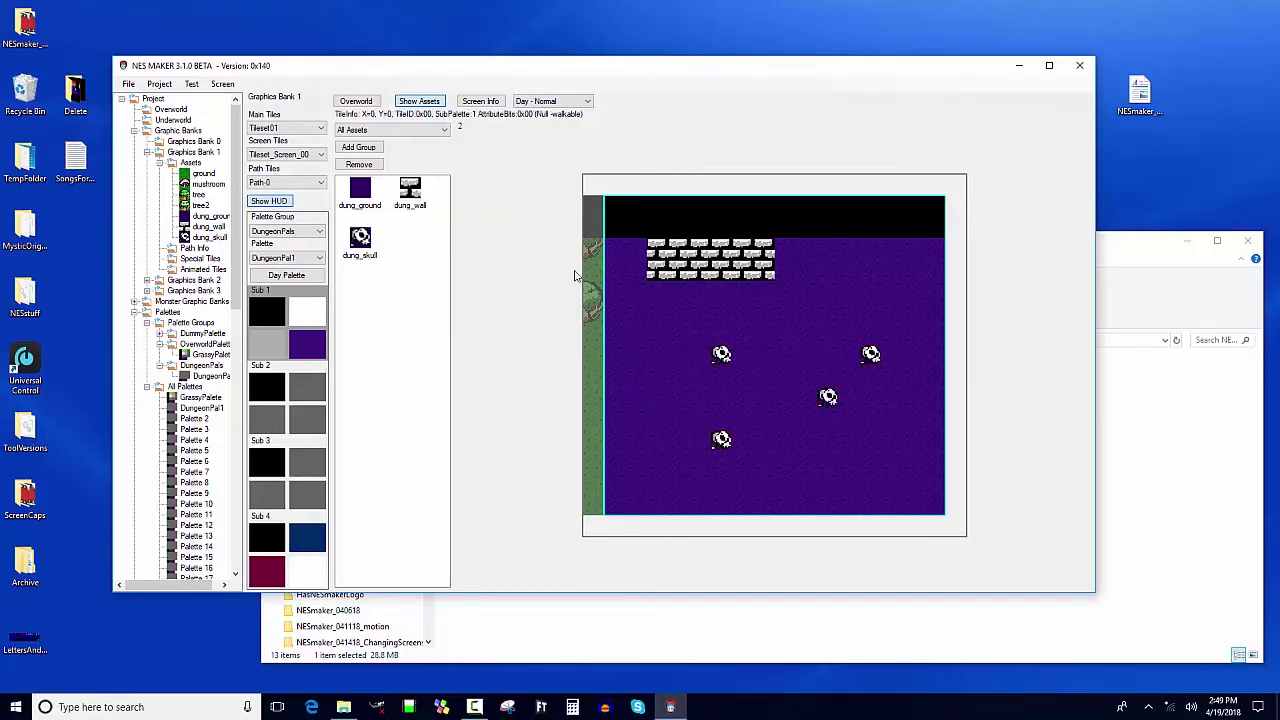
# Step: Paint dung_wall bricks down the left edge up to the top row
pyautogui.press('Left')
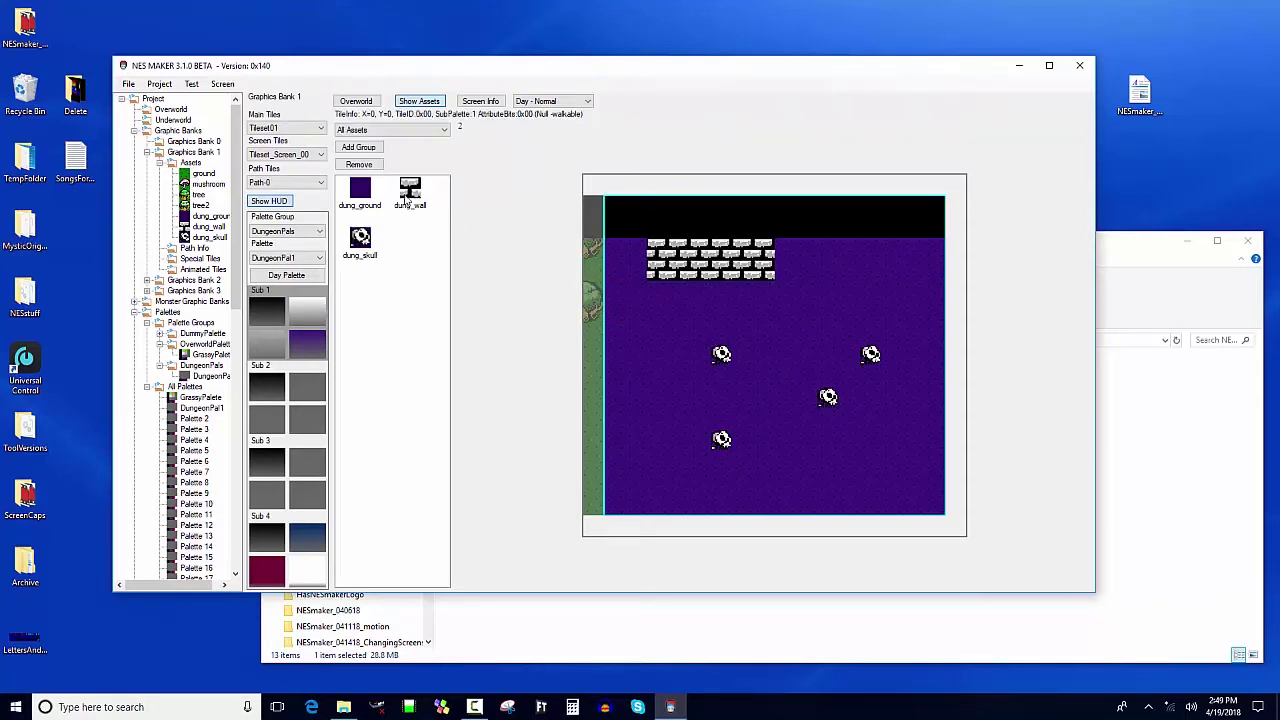
pyautogui.click(409, 191)
pyautogui.moveTo(620, 317)
pyautogui.mouseDown()
pyautogui.moveTo(620, 250)
pyautogui.moveTo(633, 277)
pyautogui.mouseUp()
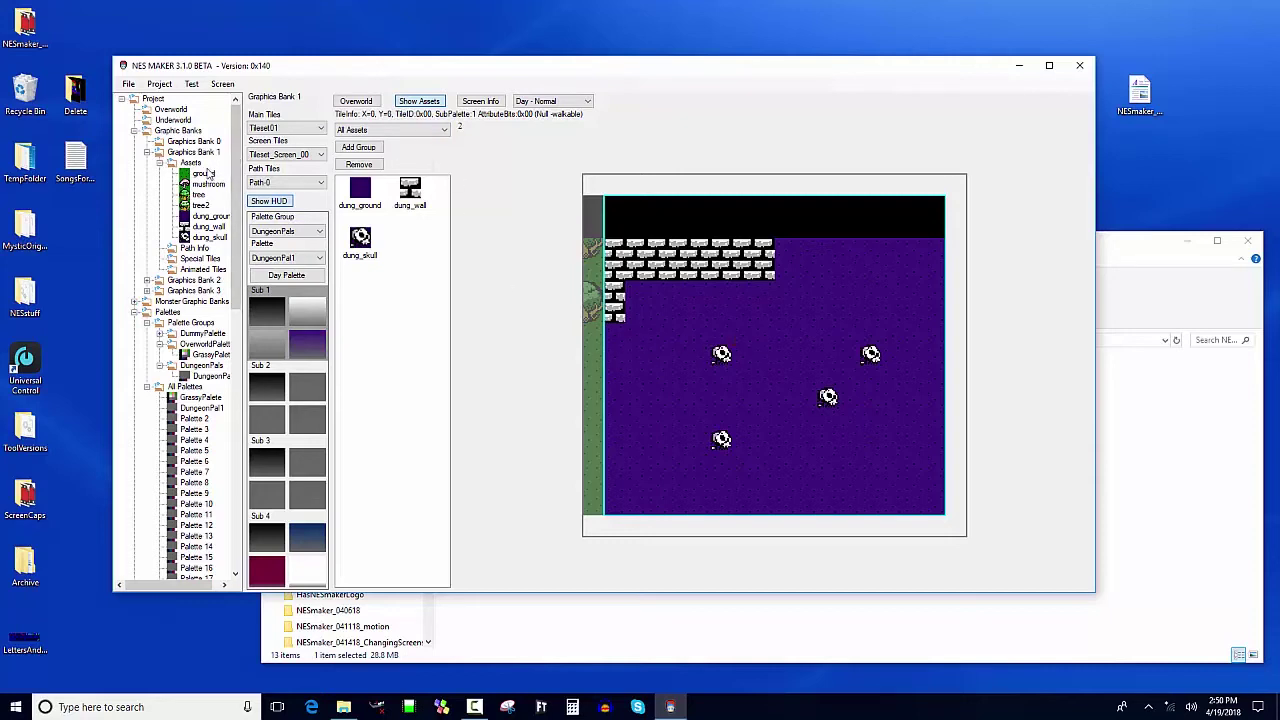
# Step: Open the asset editor on Screen Tiles and select Tileset_Screen_00's first tile
pyautogui.click(192, 163)
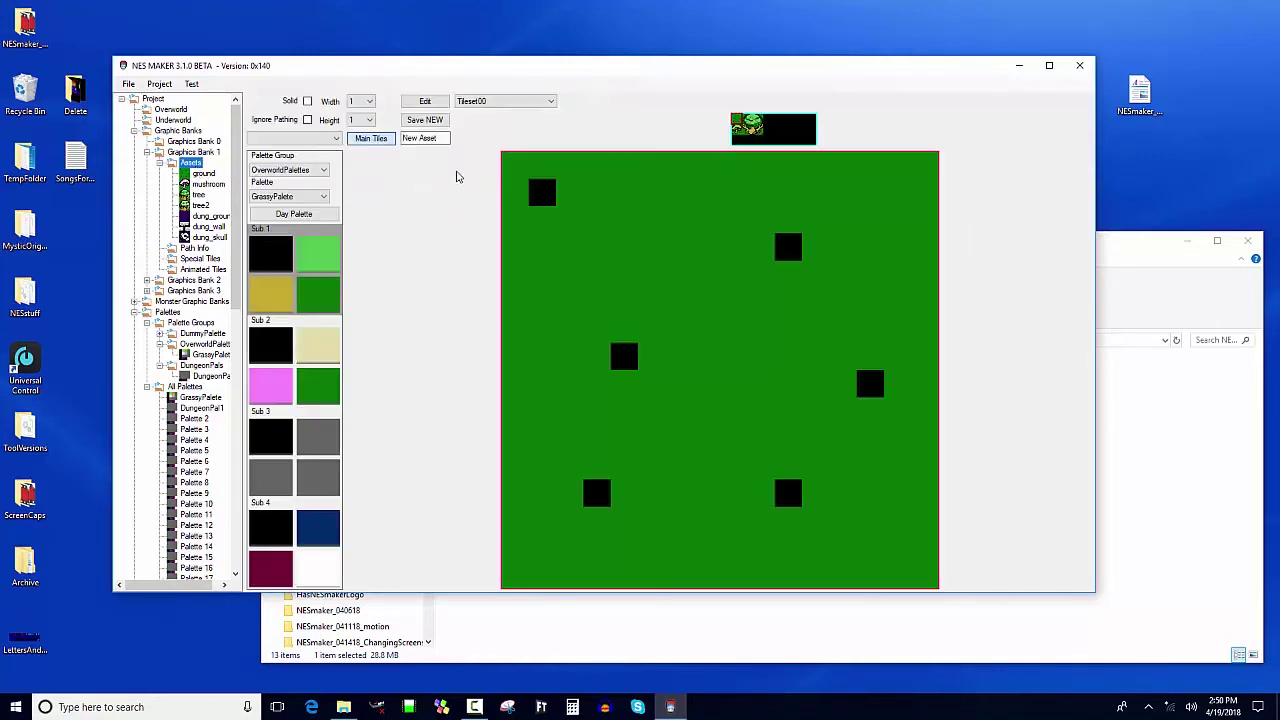
pyautogui.click(372, 139)
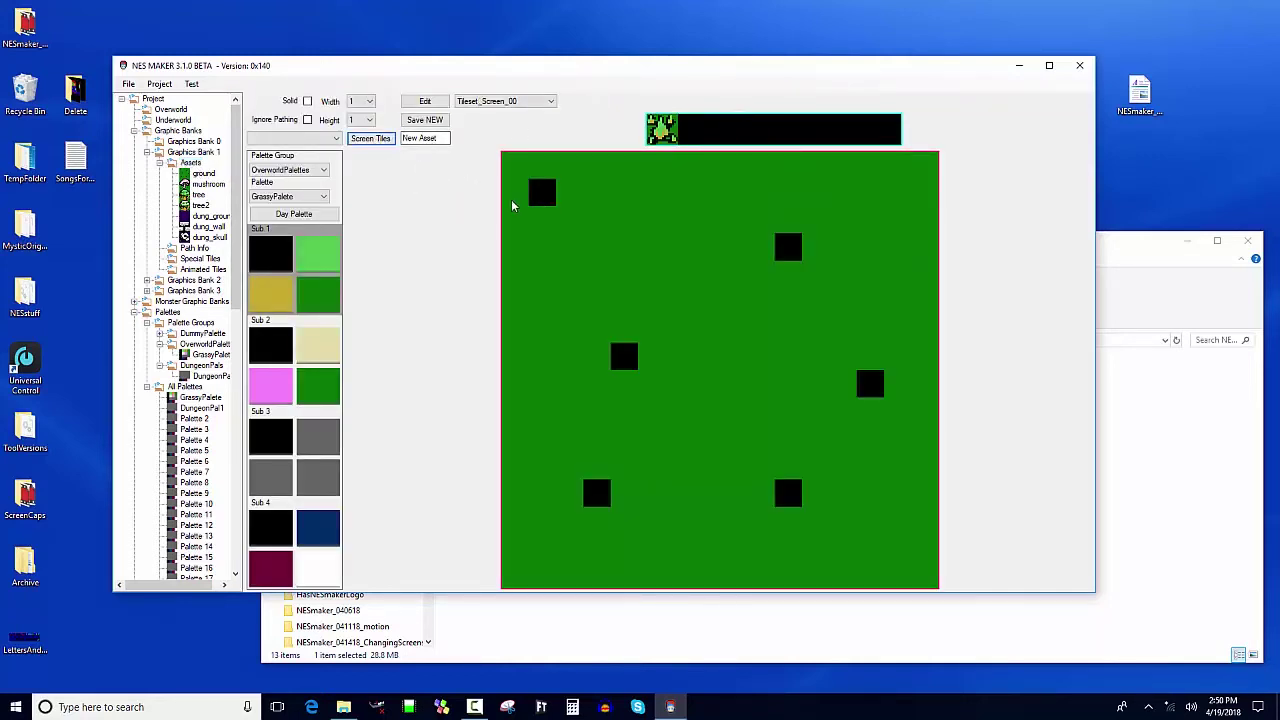
pyautogui.click(661, 131)
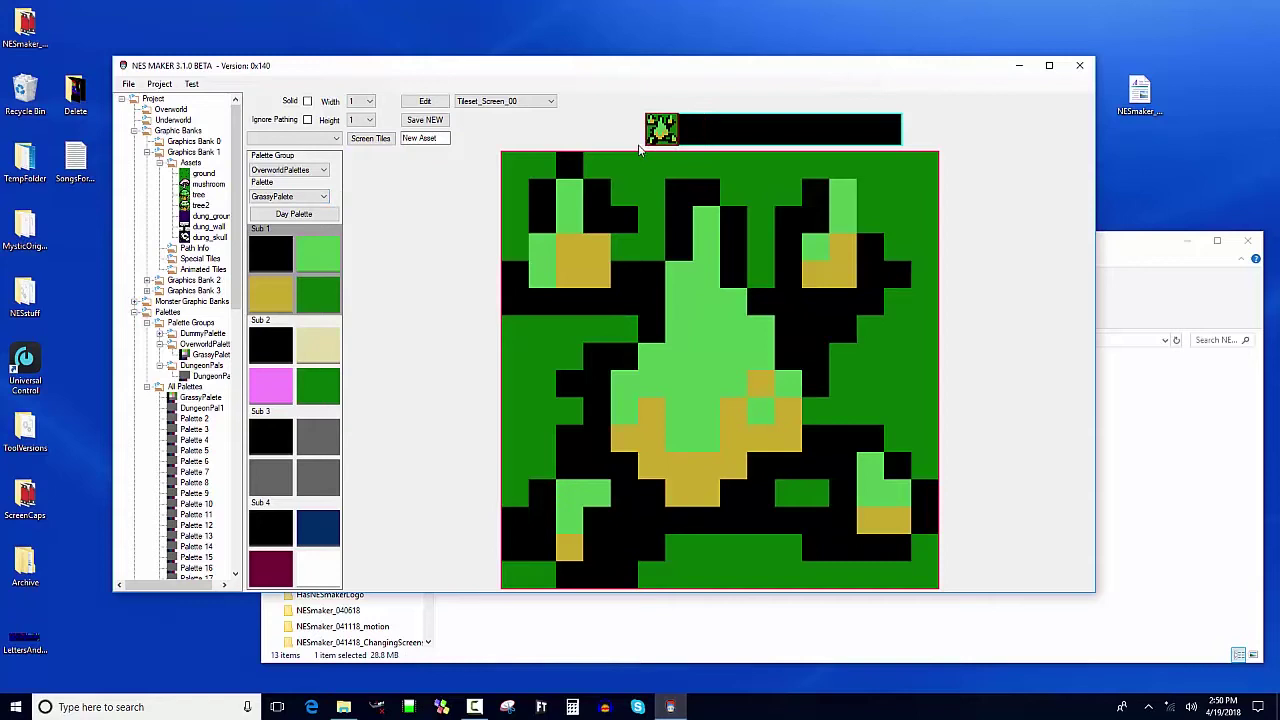
pyautogui.click(313, 197)
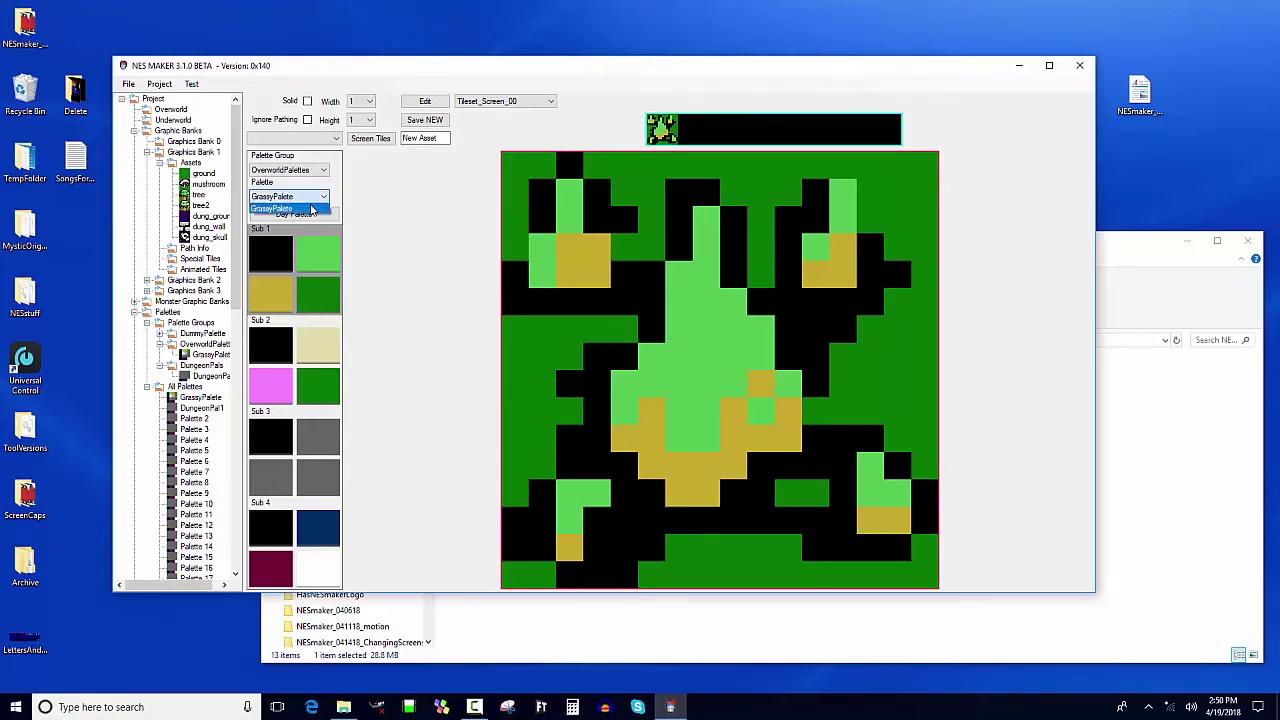
pyautogui.click(313, 202)
pyautogui.click(323, 170)
pyautogui.click(300, 199)
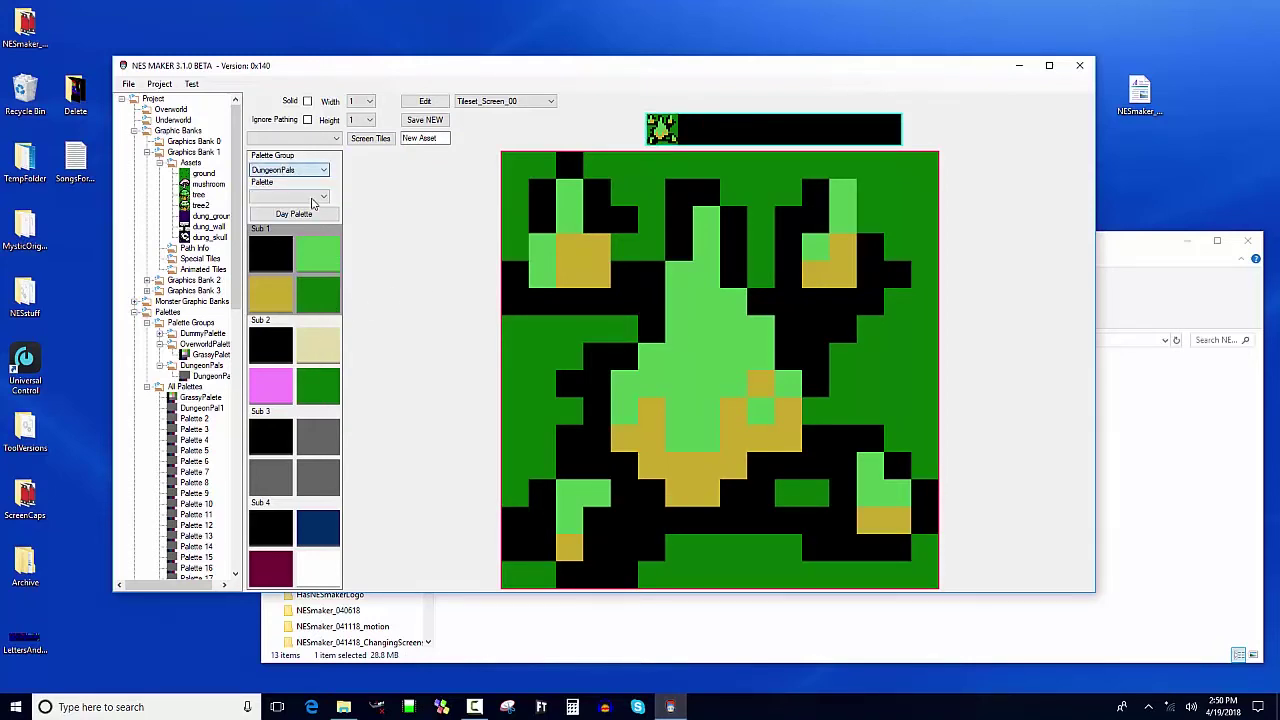
pyautogui.click(313, 197)
pyautogui.click(300, 208)
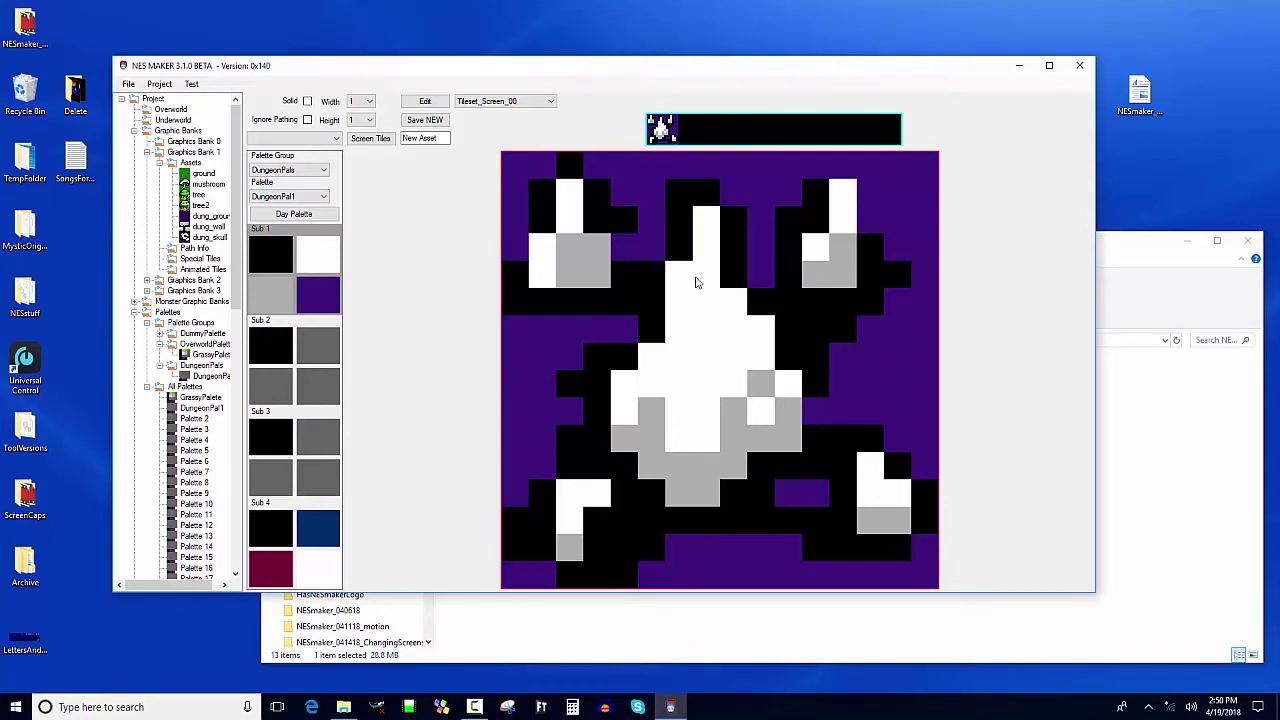
pyautogui.click(293, 172)
pyautogui.click(287, 190)
pyautogui.click(323, 196)
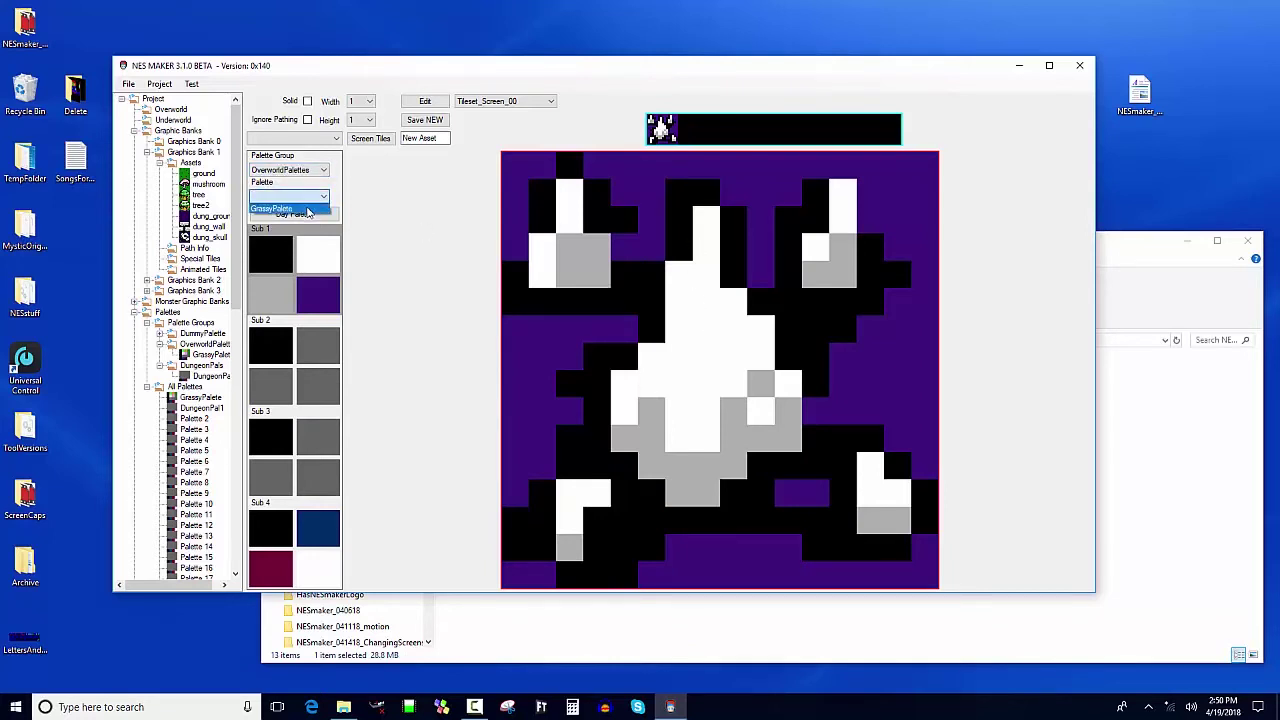
pyautogui.click(290, 208)
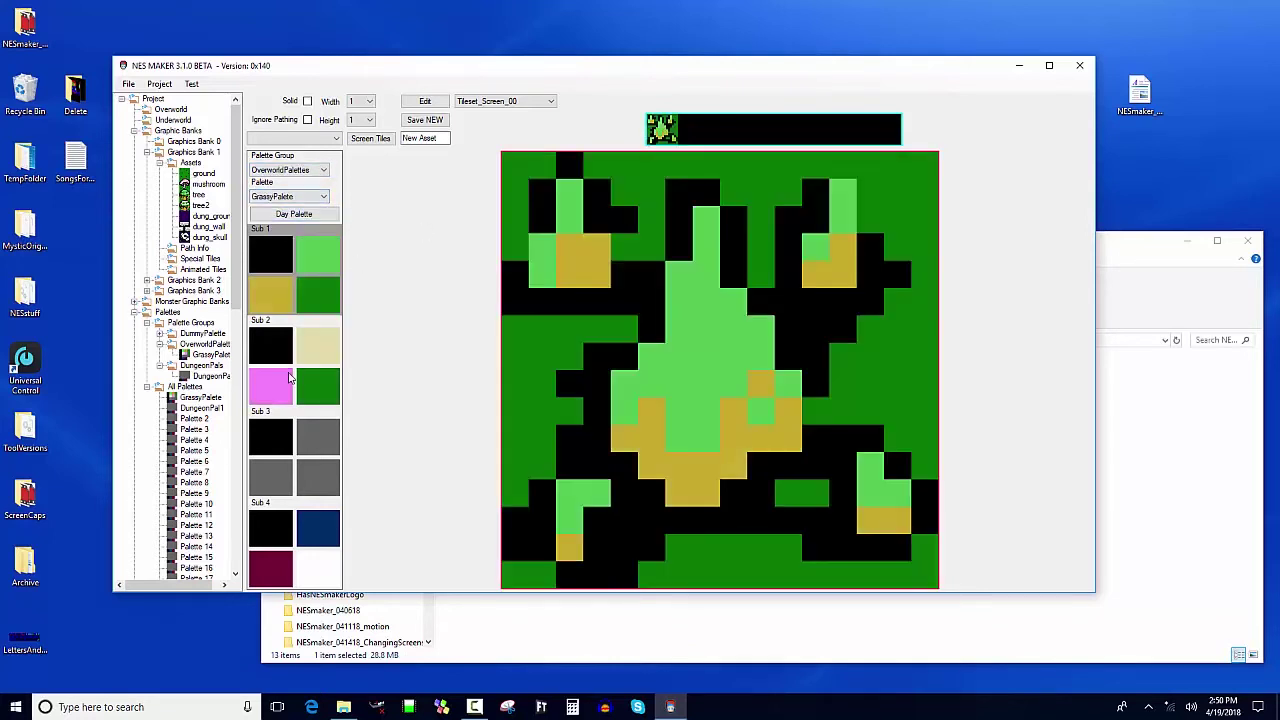
# Step: Change GrassyPalette's Sub 3 colours to green, light grey and dark grey alongside black
pyautogui.click(315, 476)
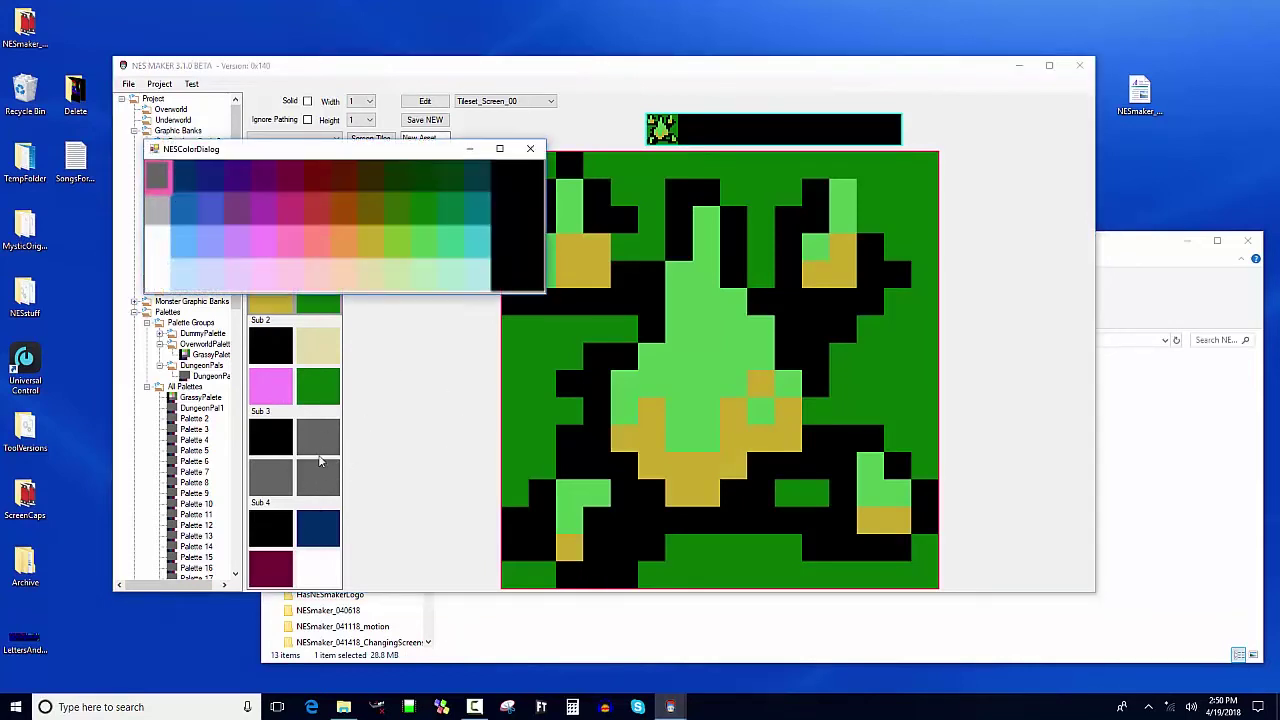
pyautogui.click(425, 221)
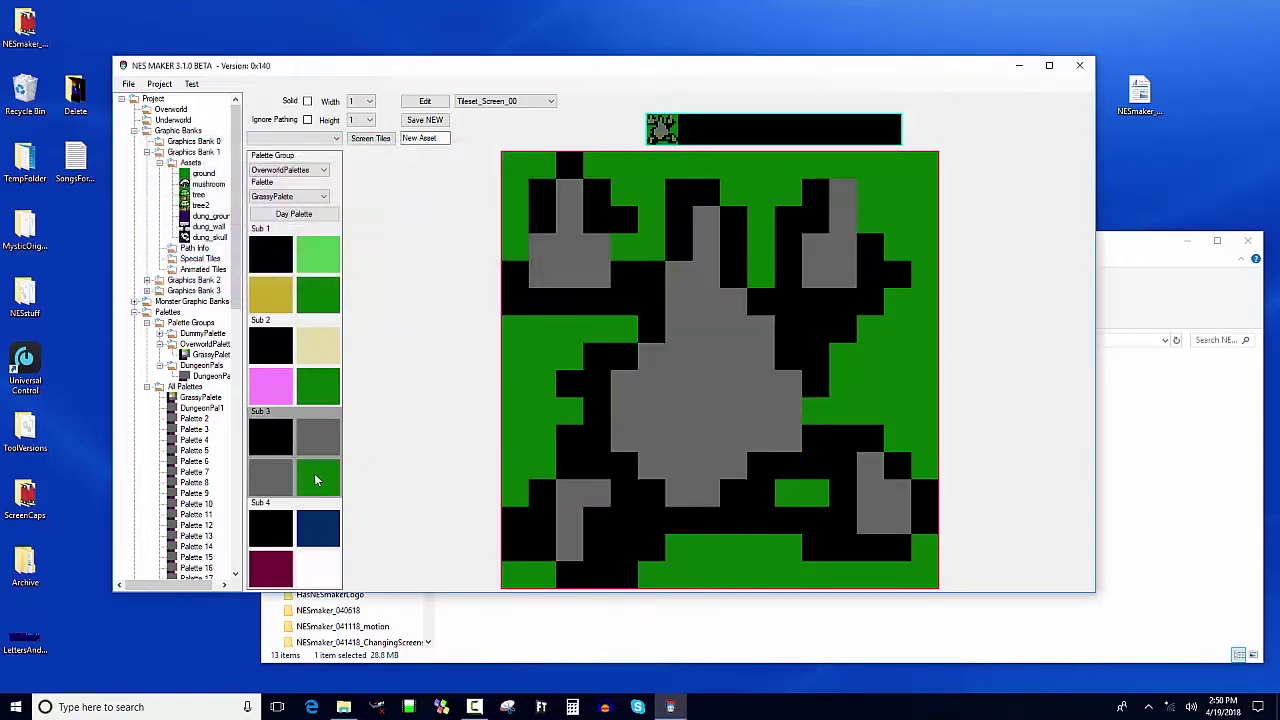
pyautogui.click(272, 480)
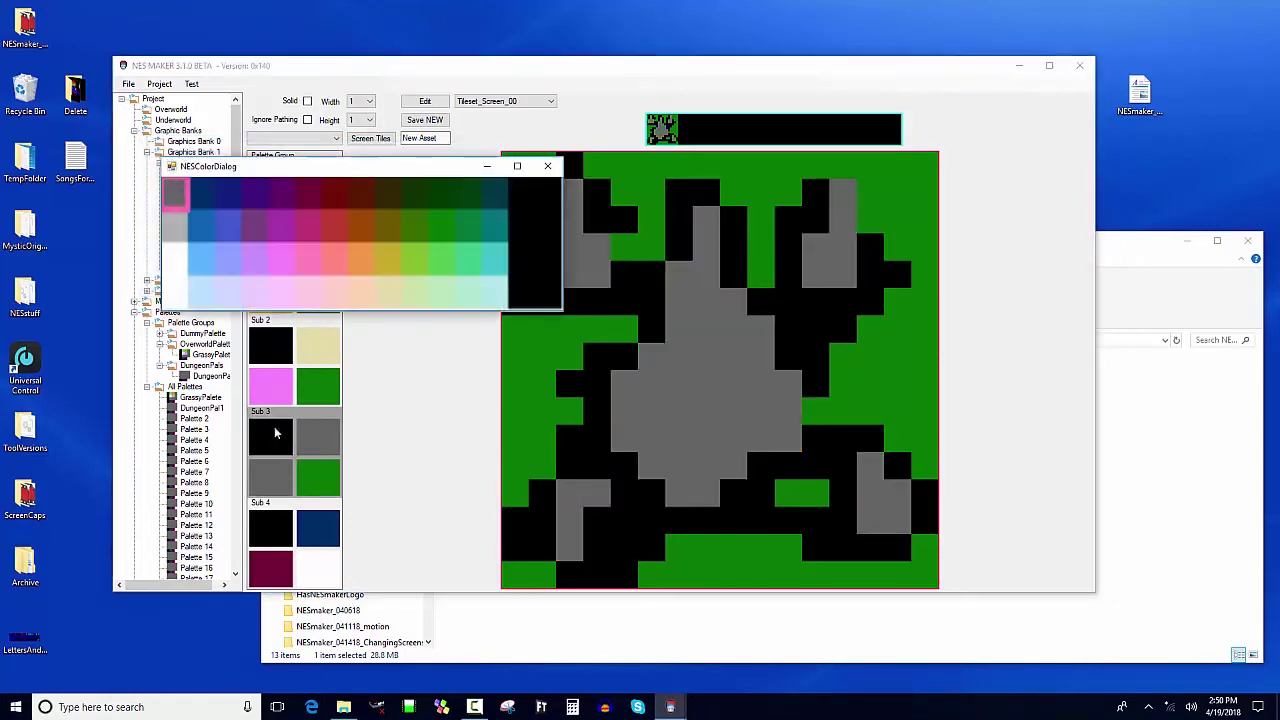
pyautogui.click(182, 252)
pyautogui.click(322, 443)
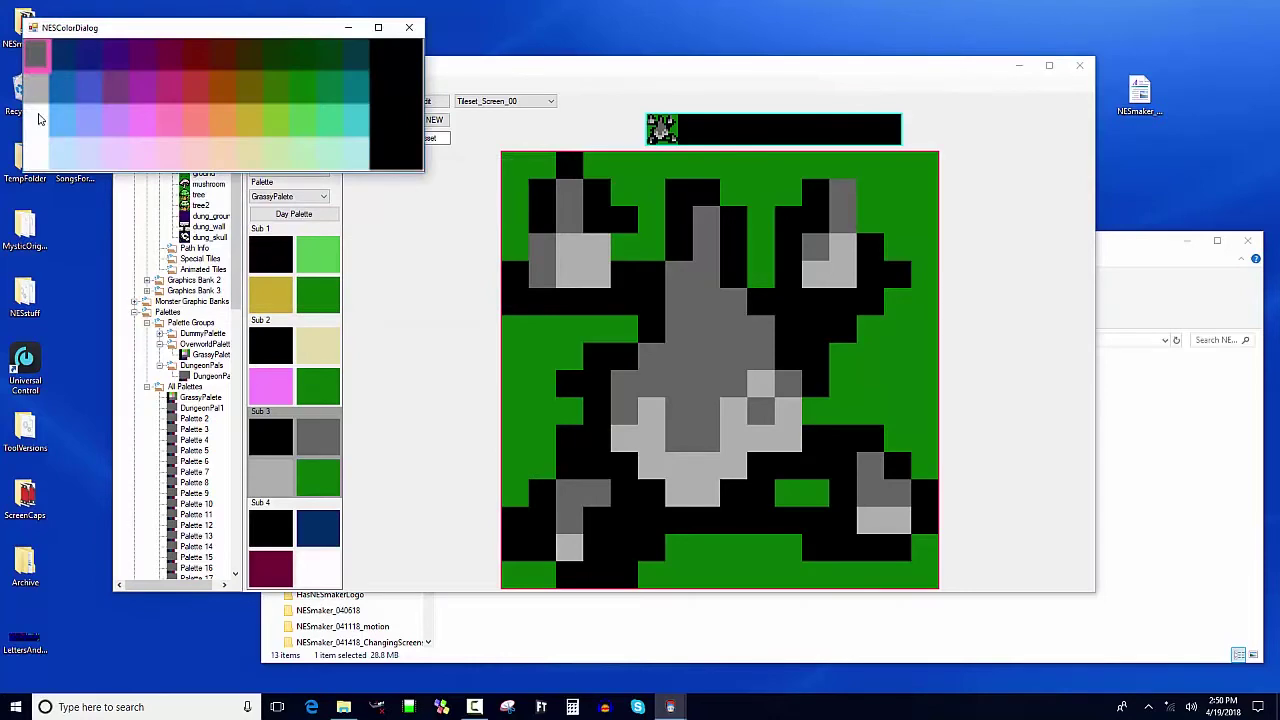
pyautogui.click(38, 119)
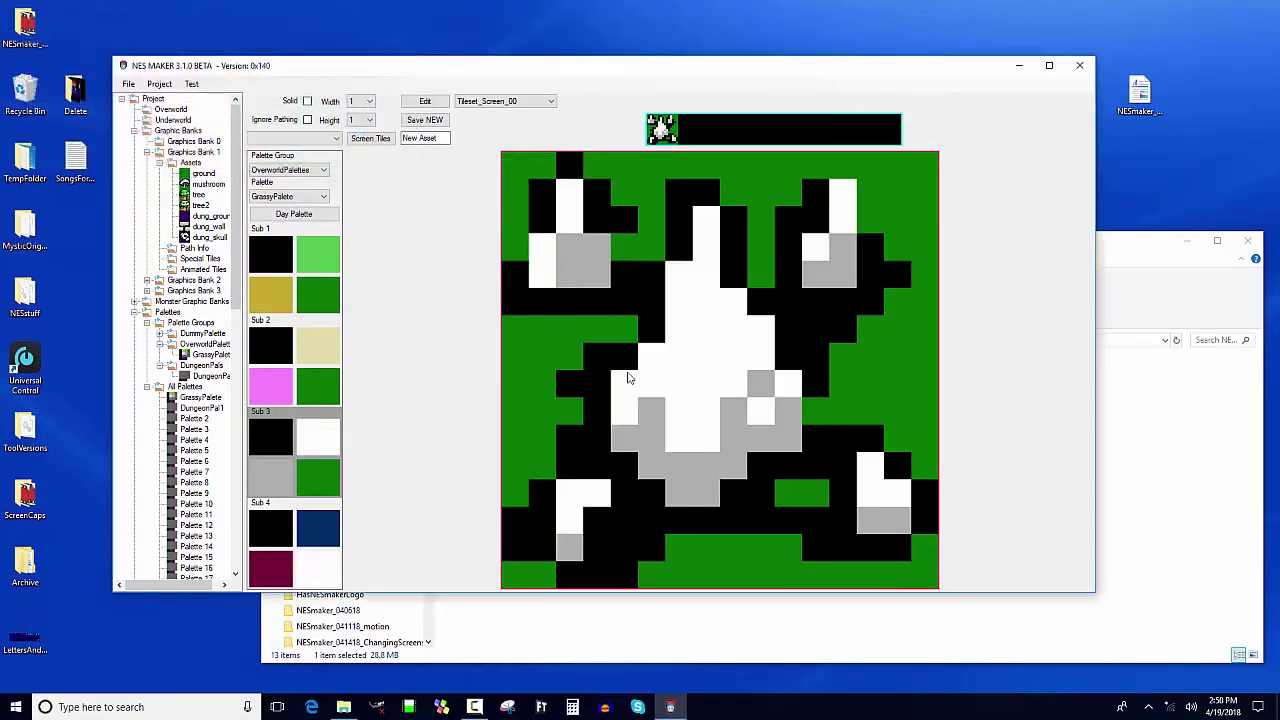
pyautogui.click(322, 437)
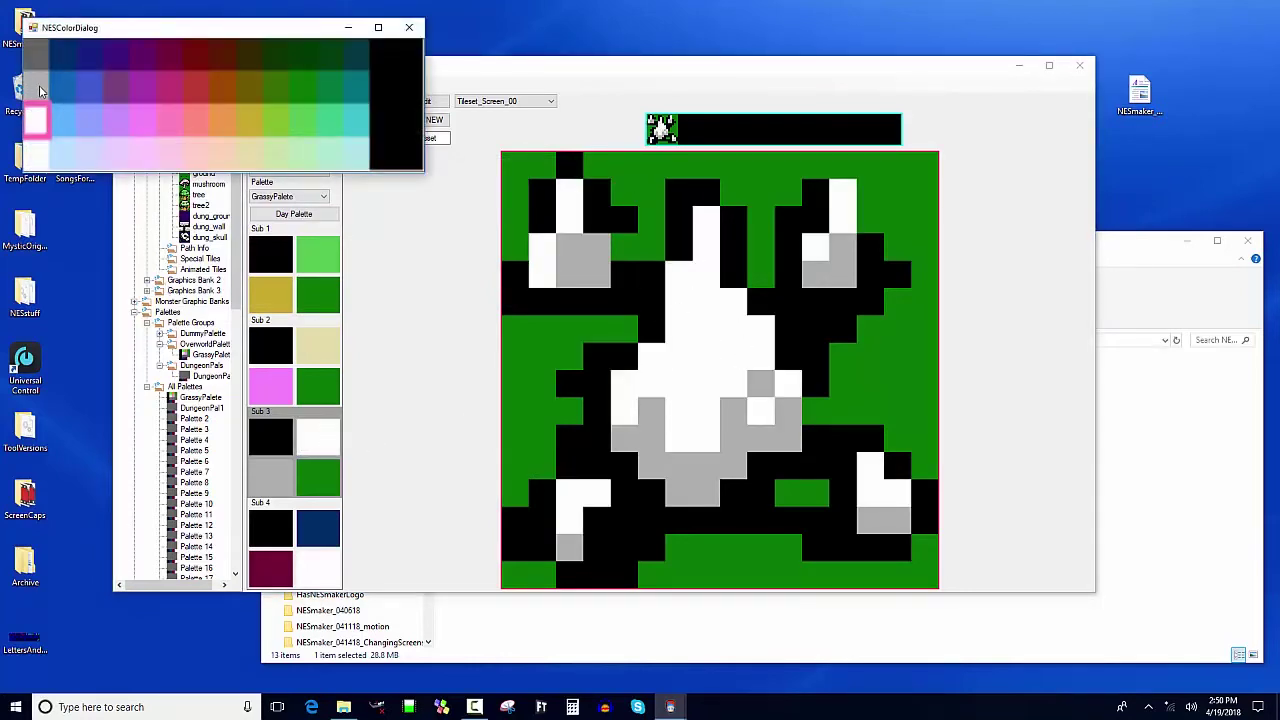
pyautogui.click(40, 92)
pyautogui.click(275, 468)
pyautogui.click(58, 70)
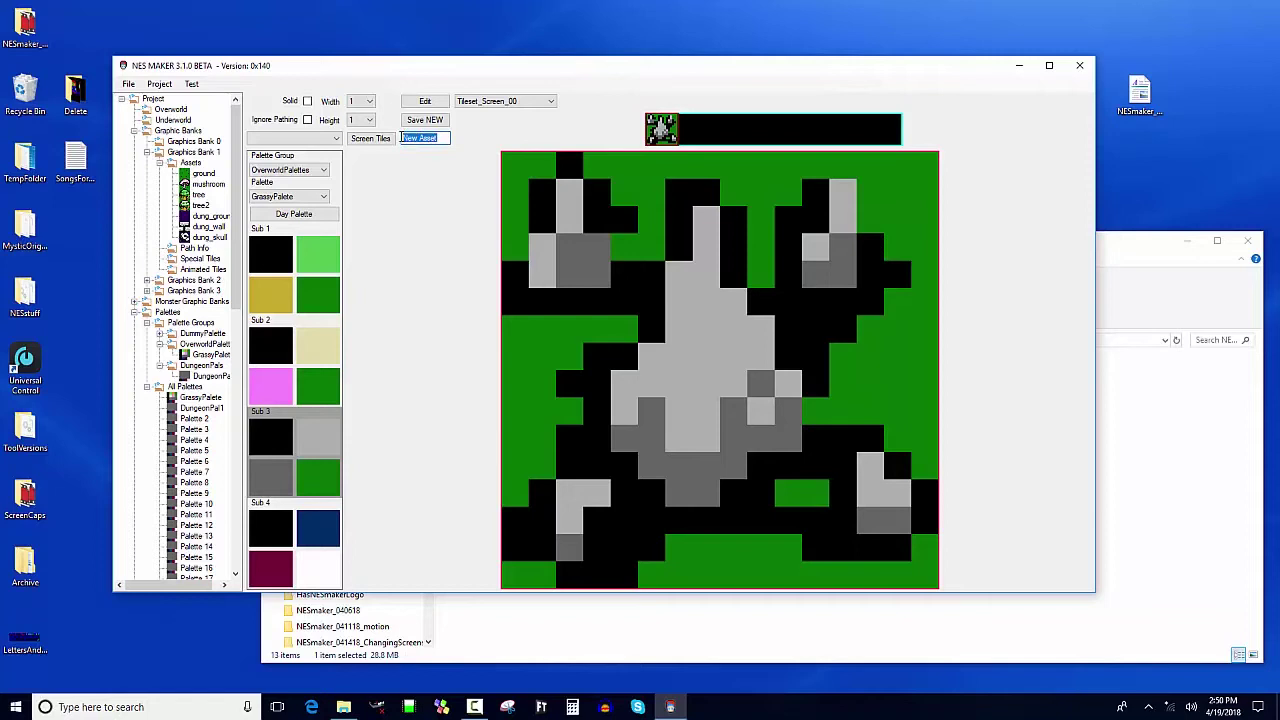
# Step: Set the tile type to Death, name it 'spikes', and save it as a new asset
pyautogui.click(326, 138)
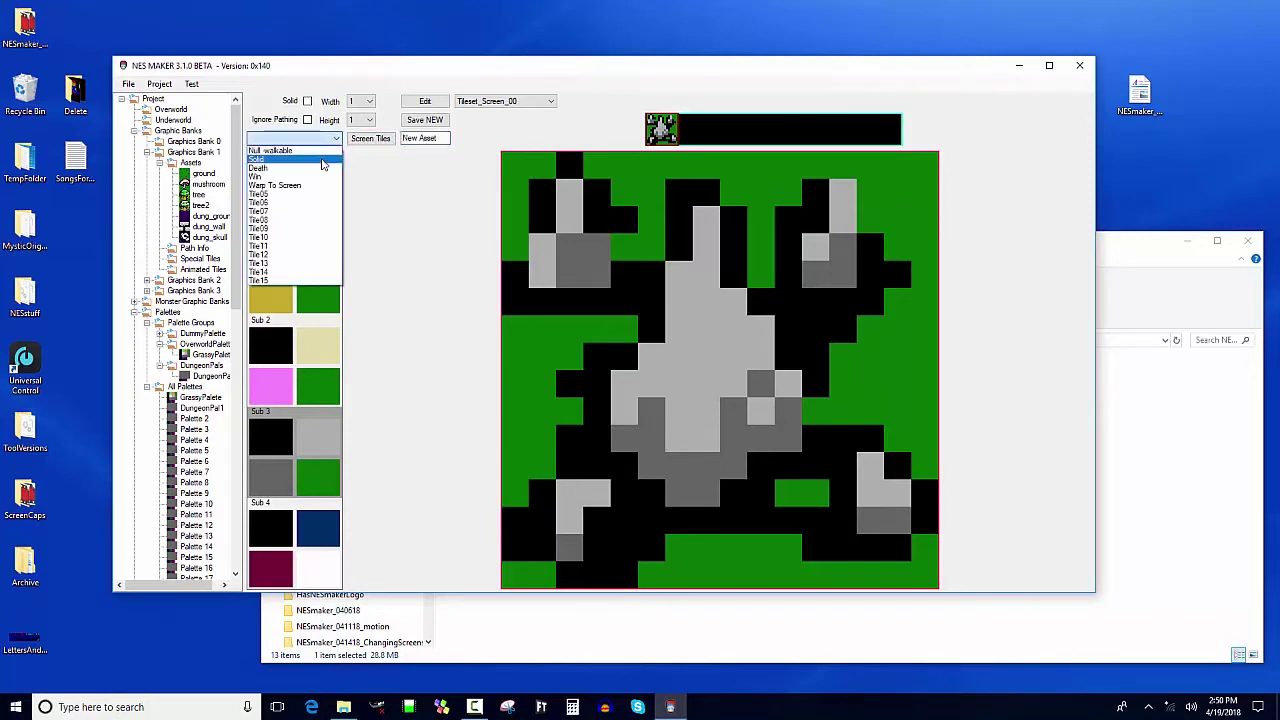
pyautogui.click(325, 168)
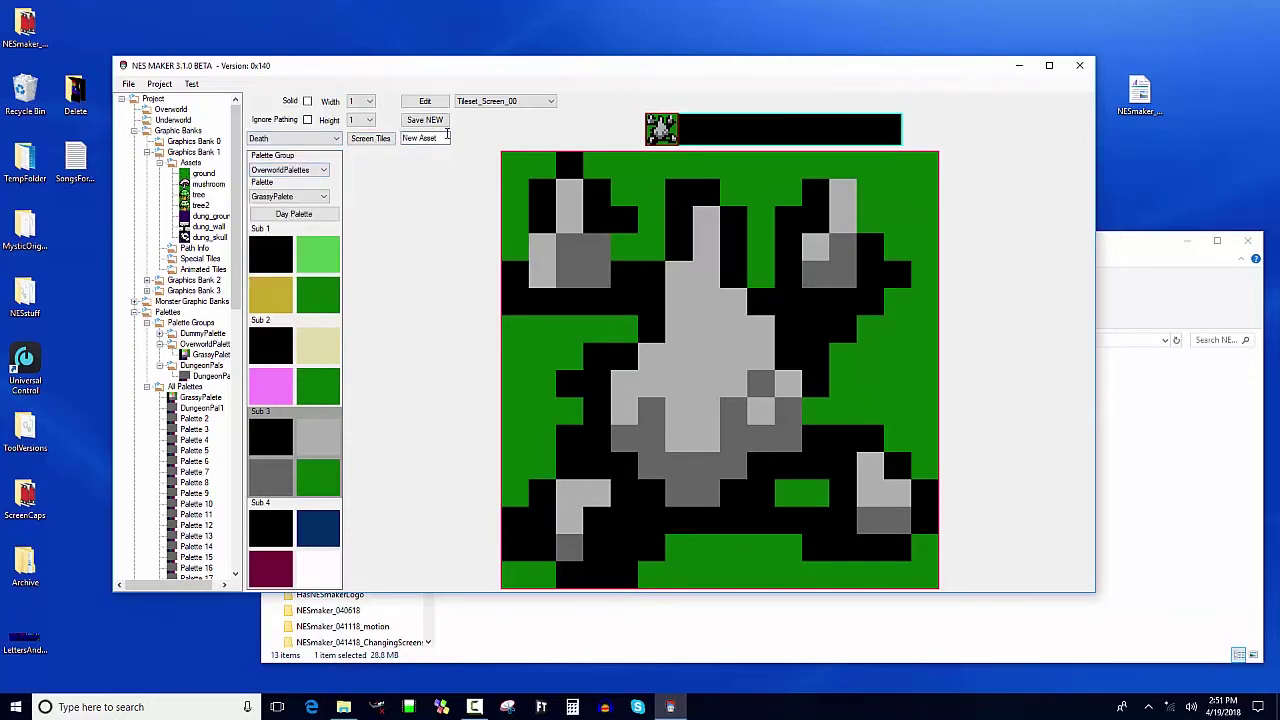
pyautogui.moveTo(446, 137); pyautogui.dragTo(396, 131)
pyautogui.write('spikes')
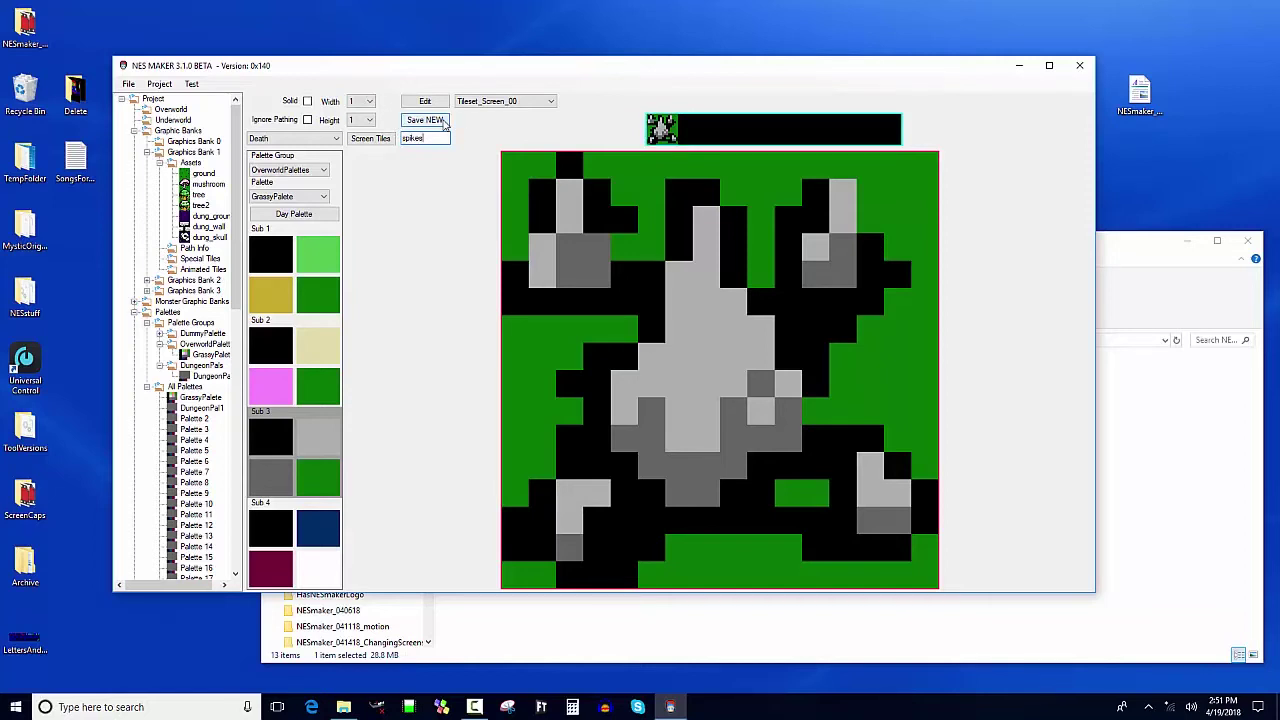
pyautogui.click(443, 121)
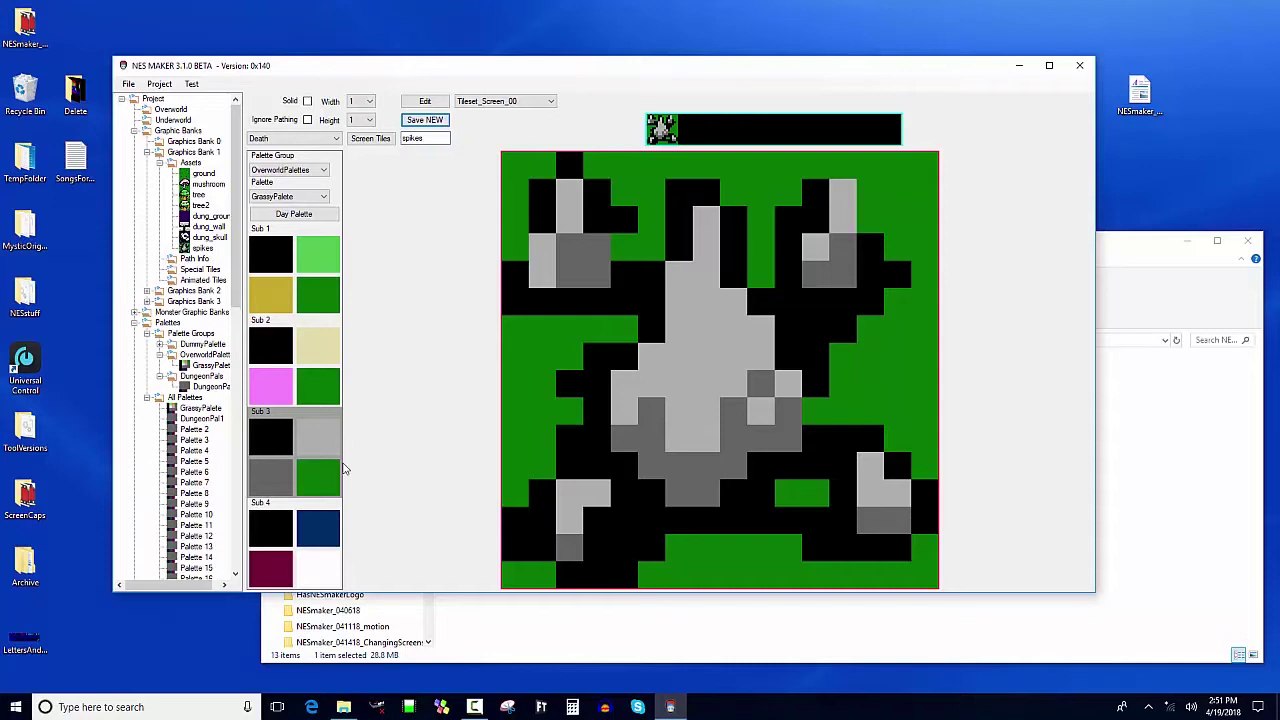
# Step: Preview the tile in the DungeonPals group using DungeonPal1 colours
pyautogui.click(322, 171)
pyautogui.click(322, 199)
pyautogui.click(322, 196)
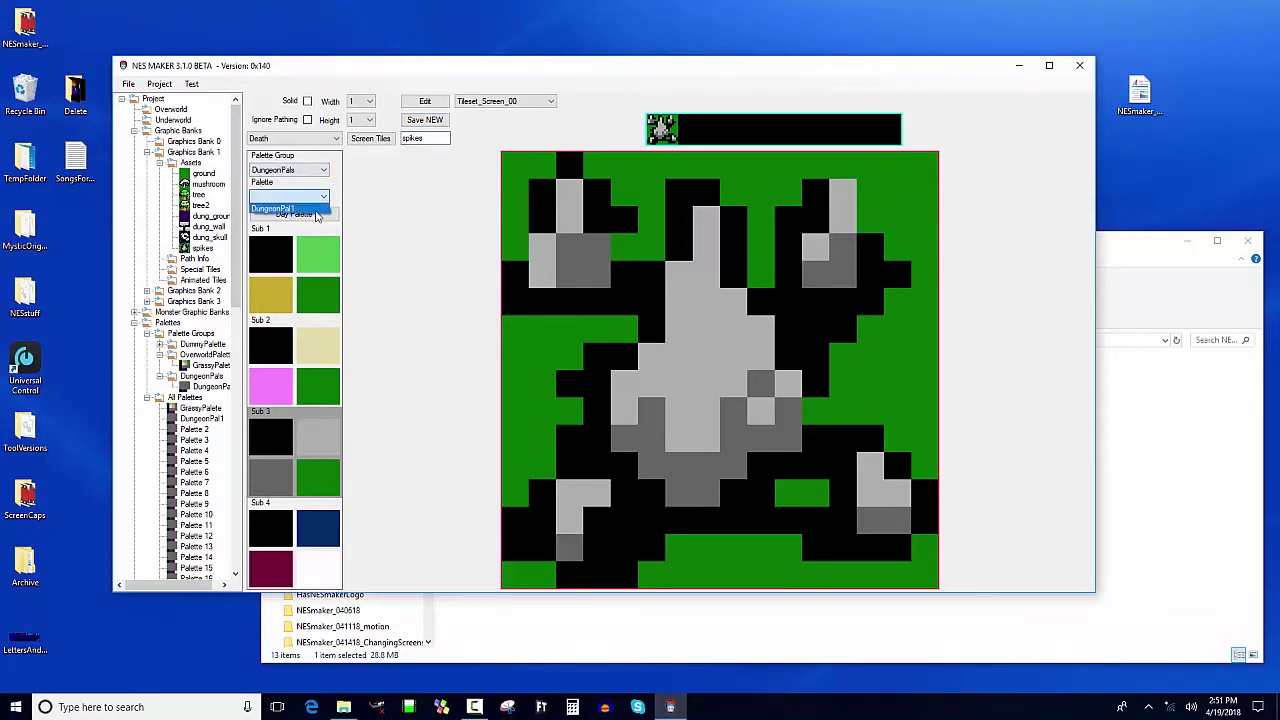
pyautogui.click(319, 213)
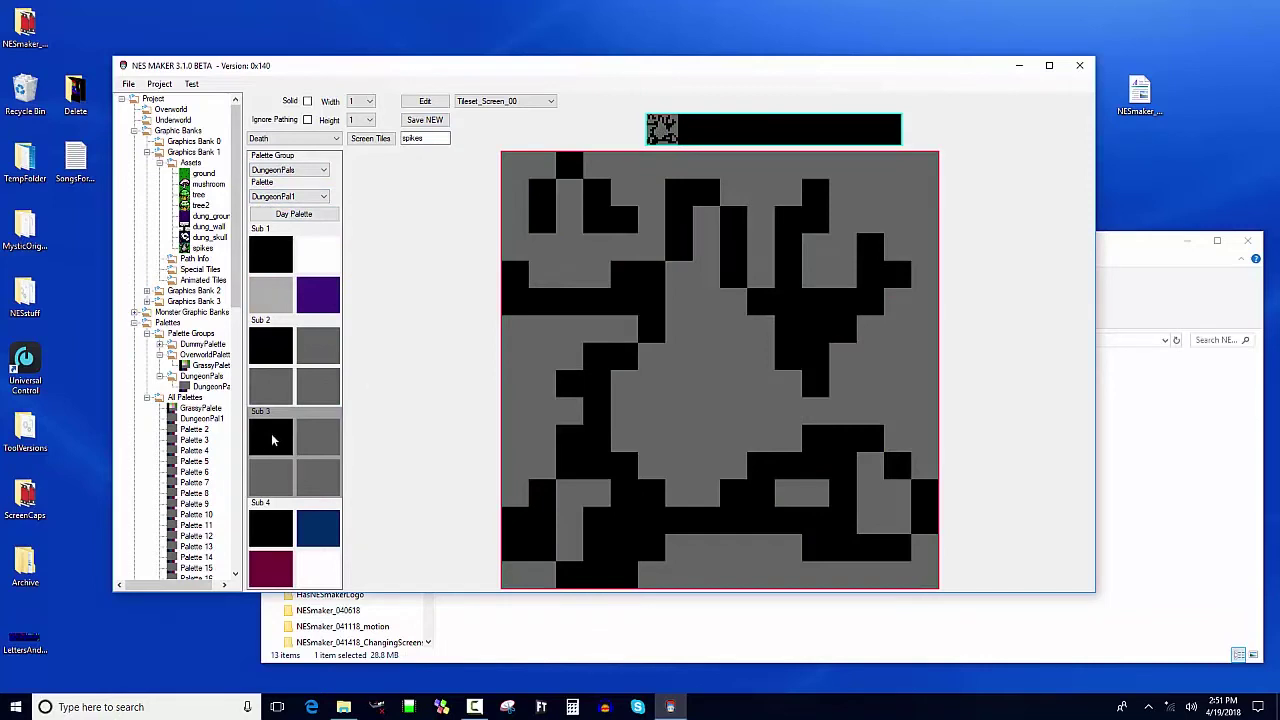
# Step: Change the Sub 3 colours to purple, then indigo, and lighten the Sub 3 grey
pyautogui.click(316, 482)
pyautogui.click(177, 89)
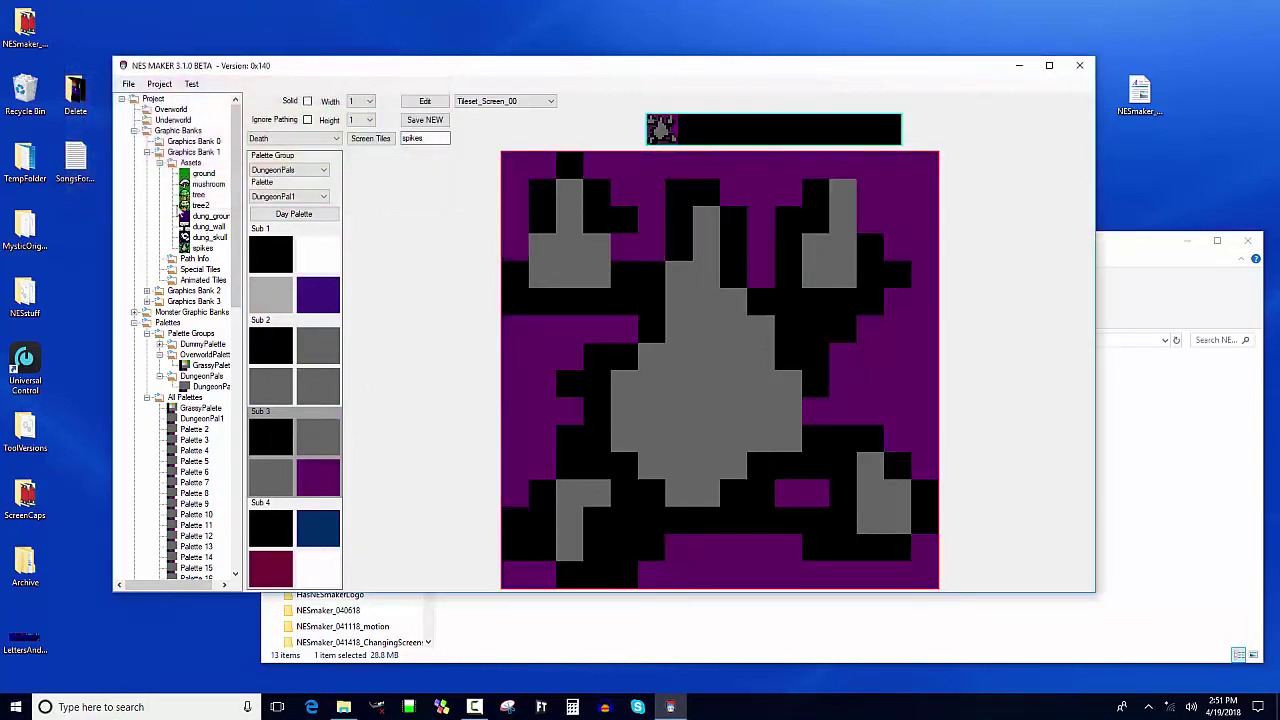
pyautogui.click(320, 467)
pyautogui.click(166, 91)
pyautogui.click(311, 443)
pyautogui.click(114, 164)
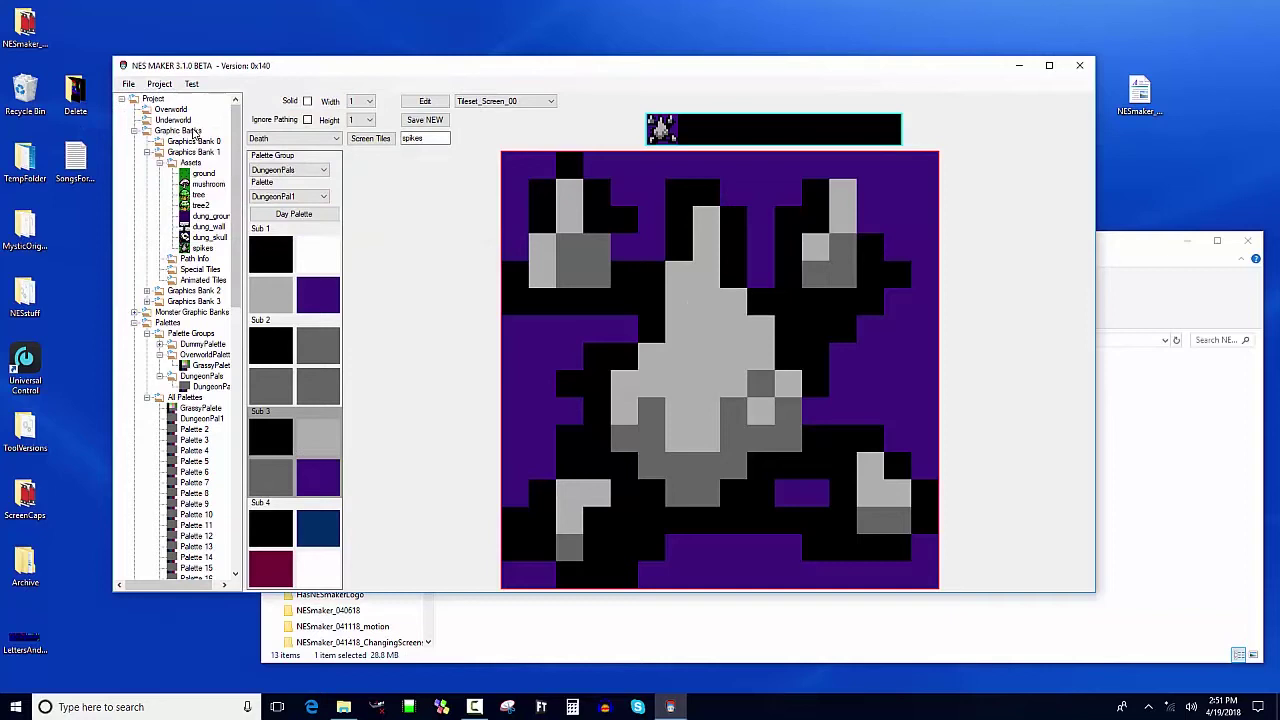
# Step: Reopen the saved spikes asset and keep GrassyPalette as its palette
pyautogui.click(192, 247)
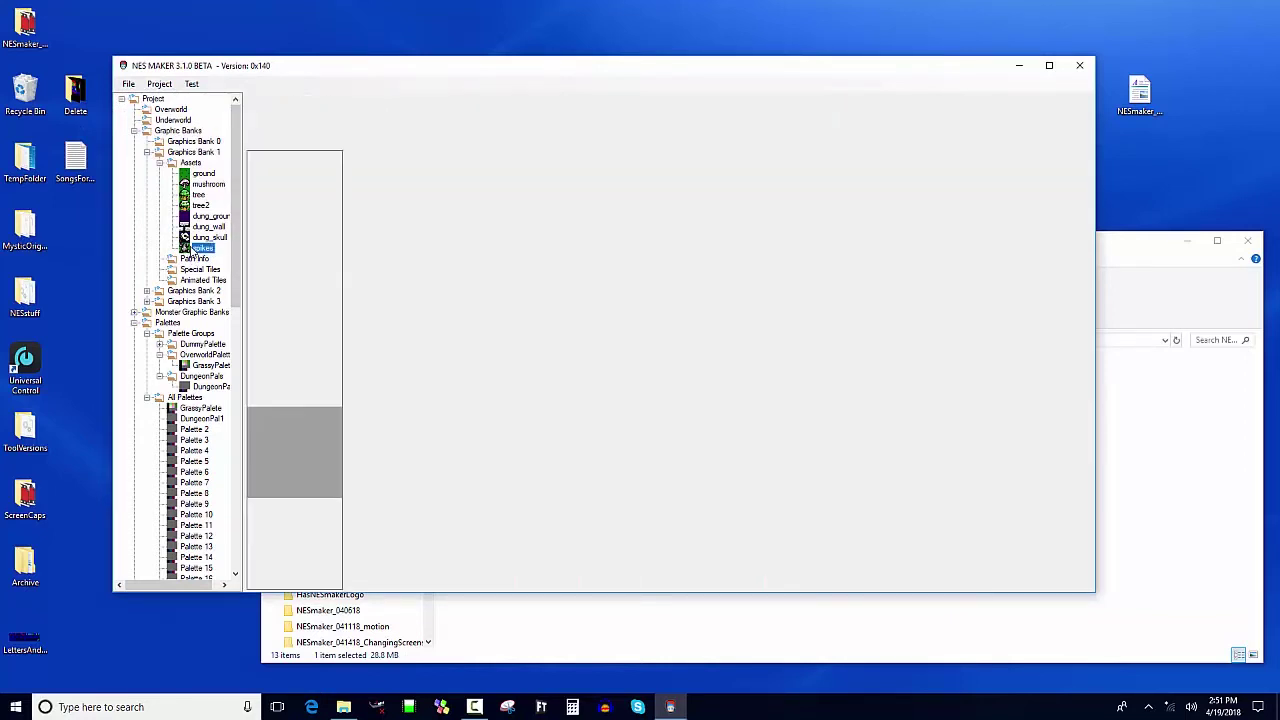
pyautogui.click(203, 250)
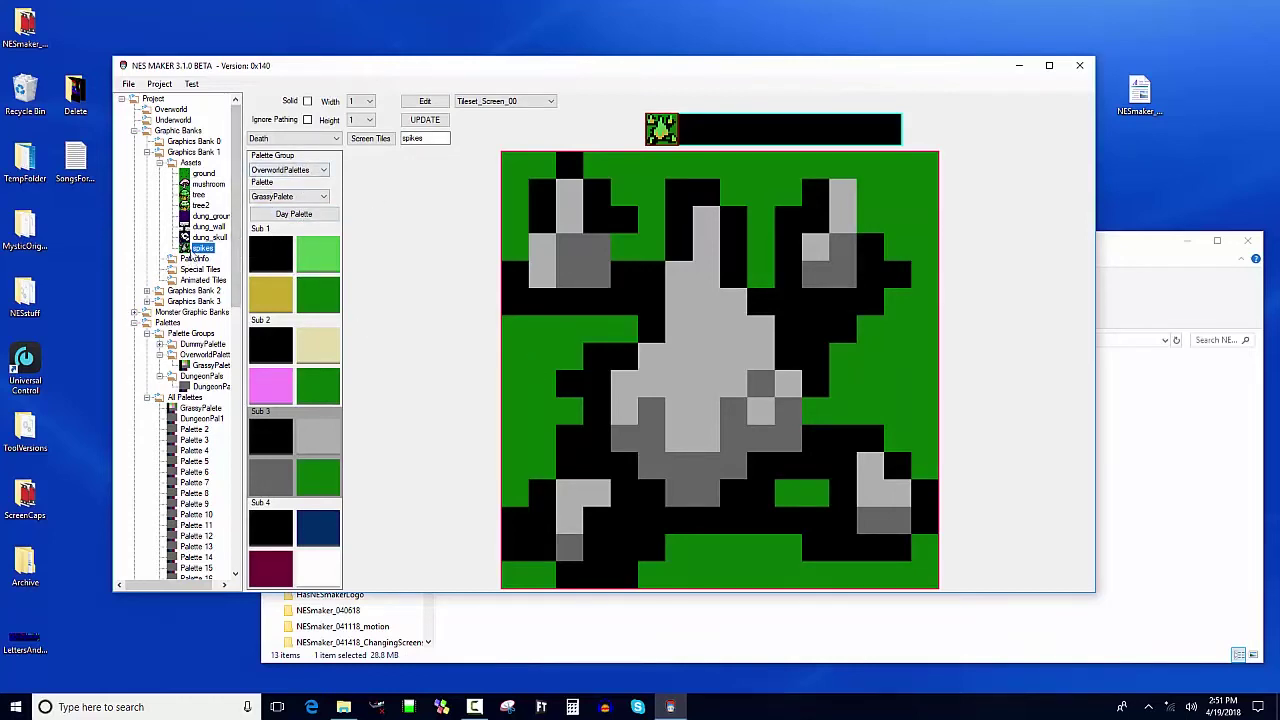
pyautogui.click(314, 200)
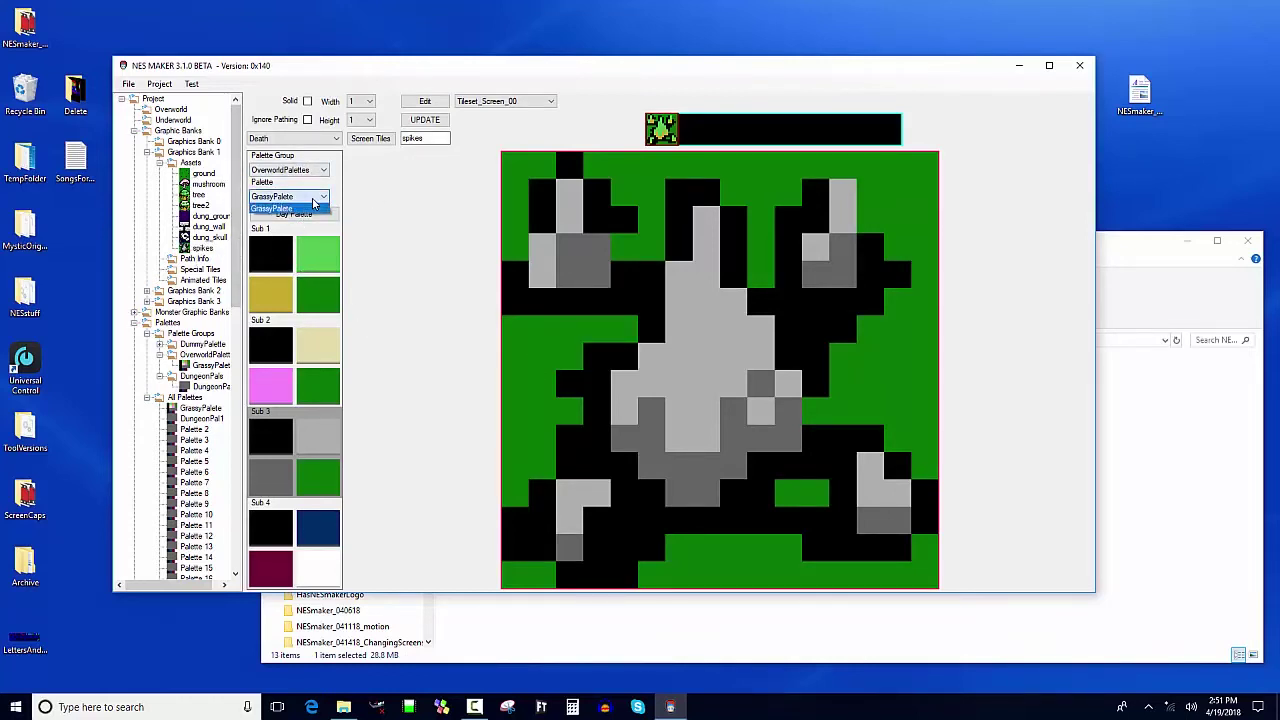
pyautogui.click(322, 172)
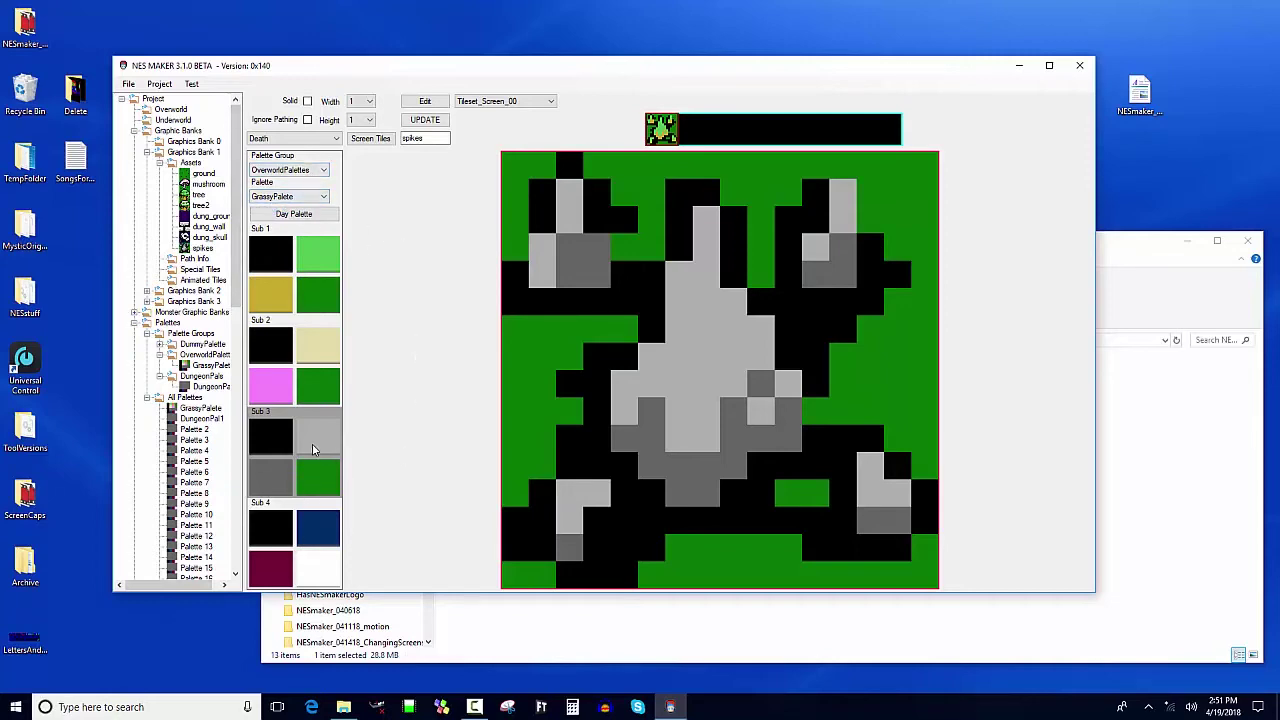
# Step: On an overworld screen using Tileset_Screen_00, paint three spikes tiles below the mushrooms
pyautogui.click(172, 110)
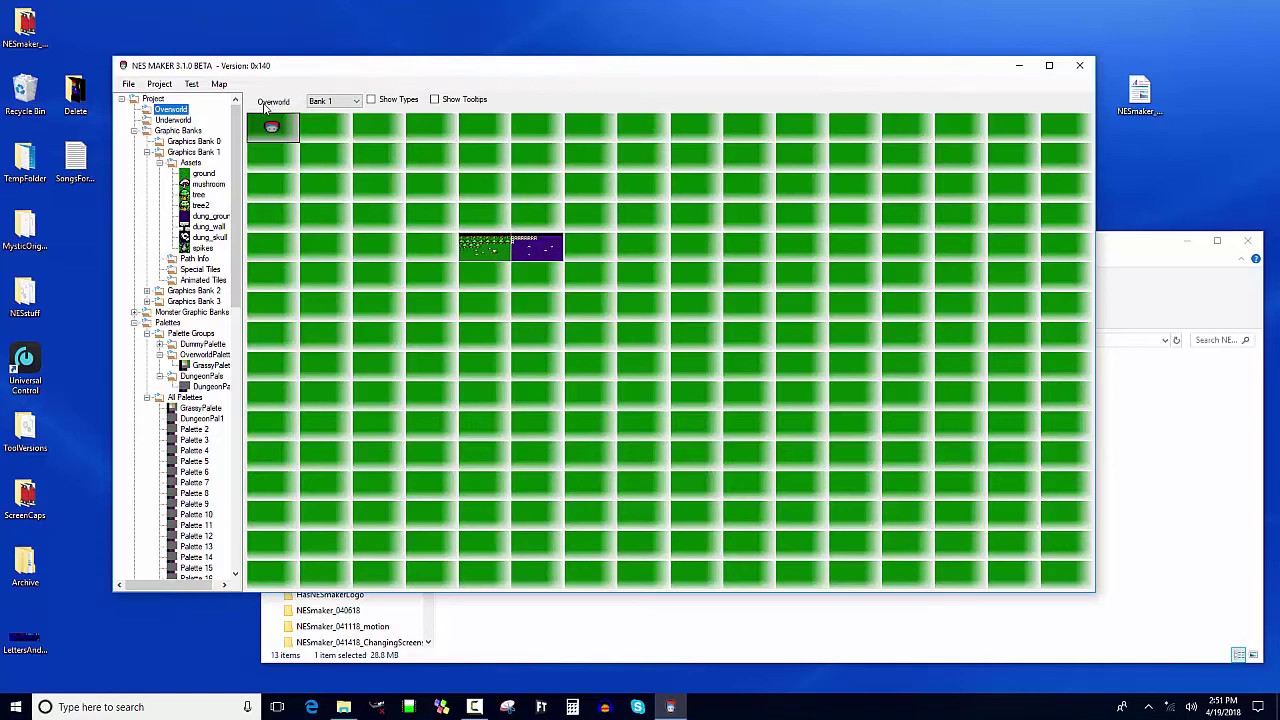
pyautogui.doubleClick(490, 250)
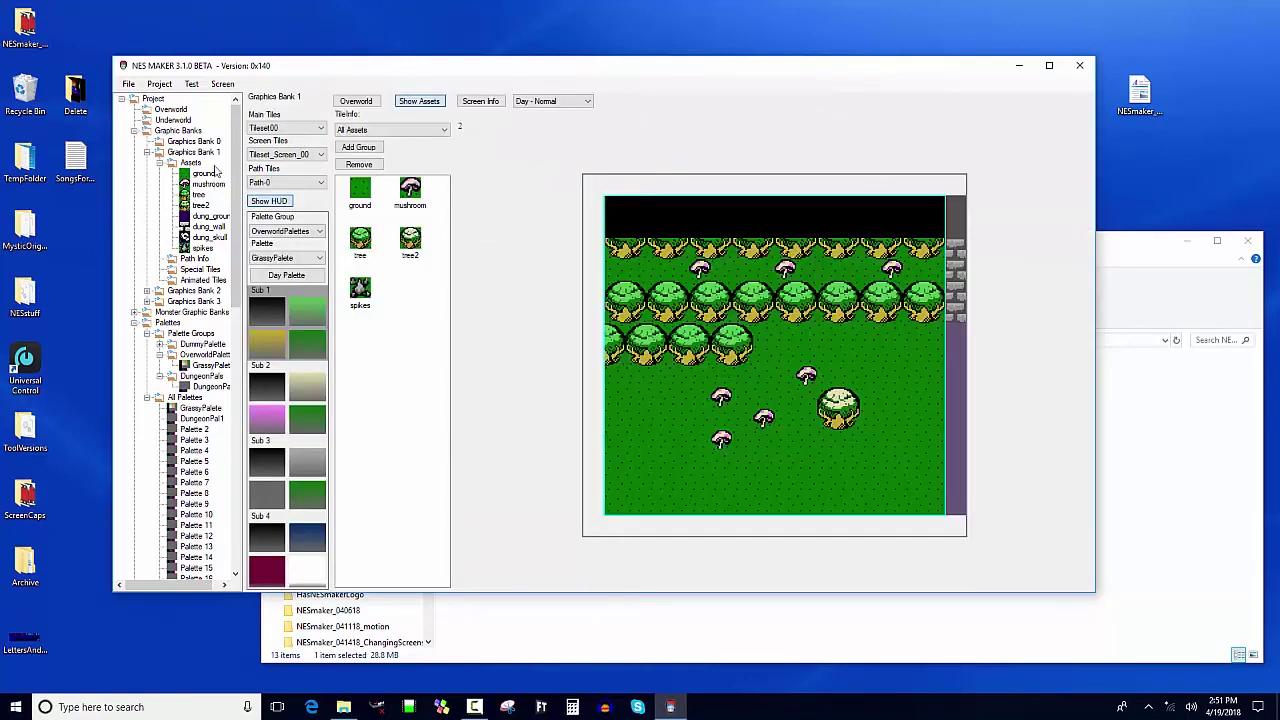
pyautogui.click(300, 157)
pyautogui.click(300, 167)
pyautogui.click(678, 461)
pyautogui.click(700, 461)
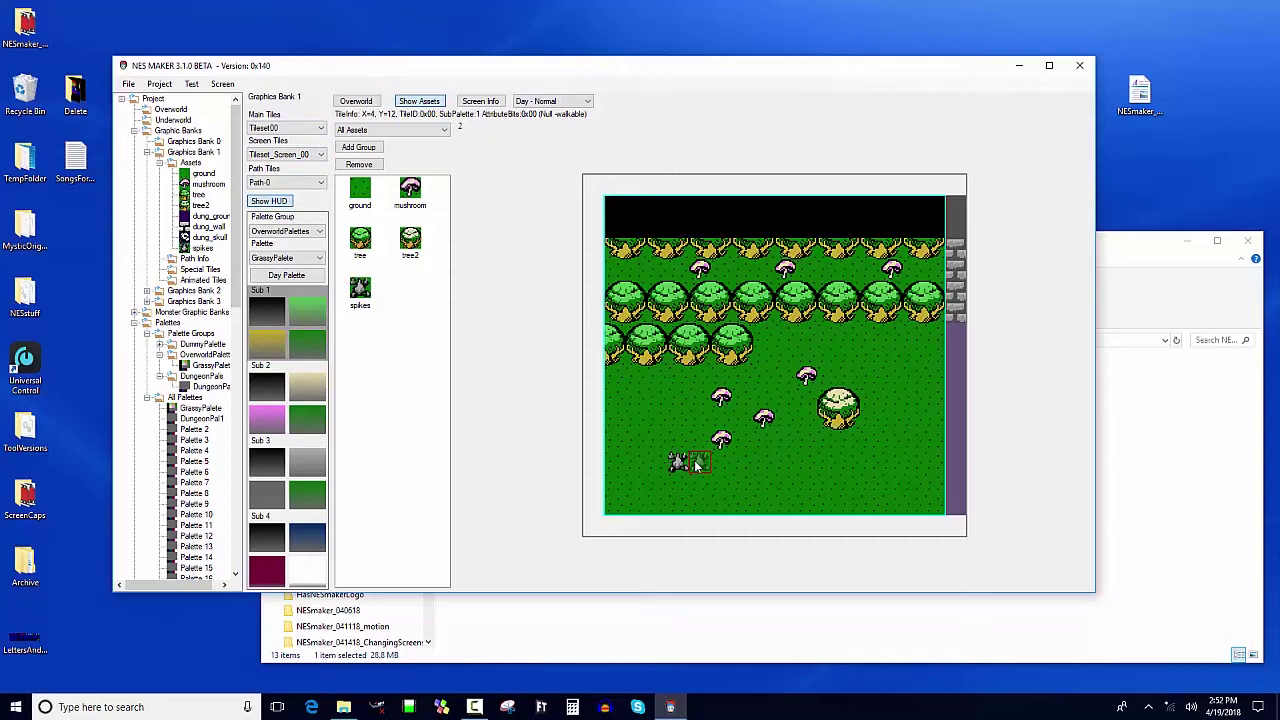
pyautogui.click(722, 461)
# Step: Paint spikes tiles beneath the dungeon brick wall, then return and open the tile assets
pyautogui.click(955, 475)
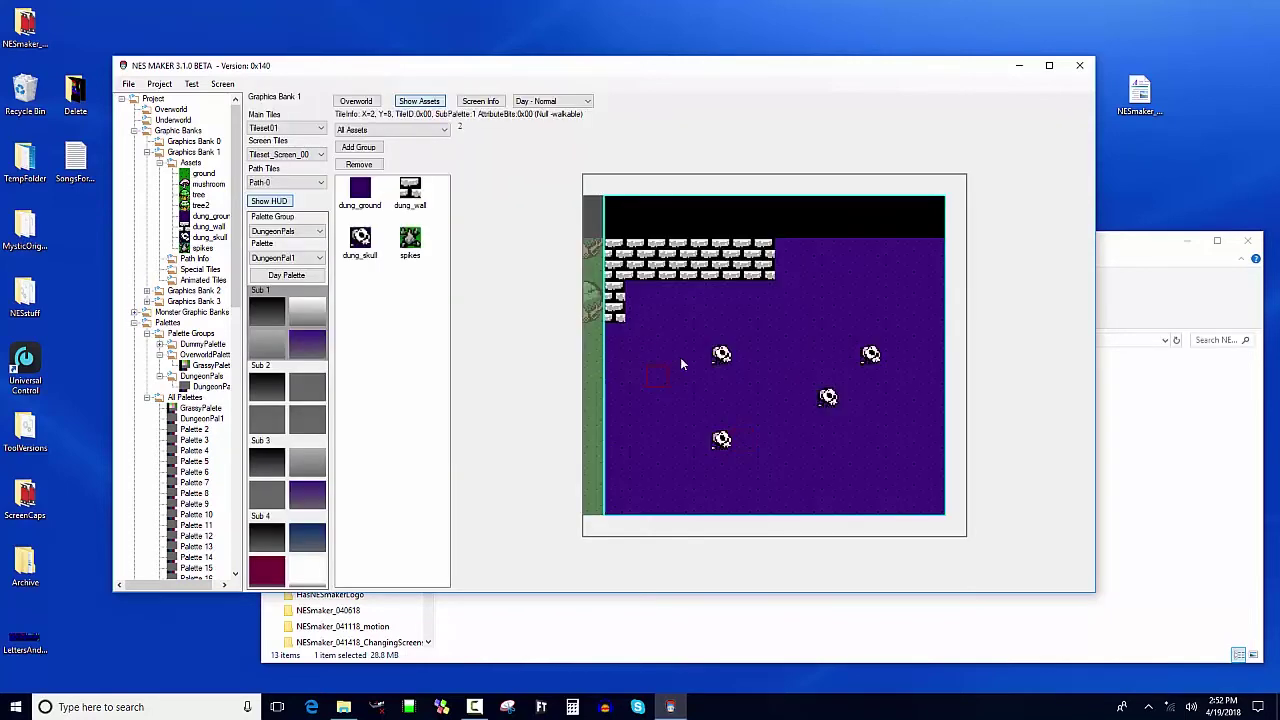
pyautogui.click(410, 237)
pyautogui.click(636, 291)
pyautogui.click(657, 291)
pyautogui.click(636, 312)
pyautogui.click(678, 291)
pyautogui.click(699, 291)
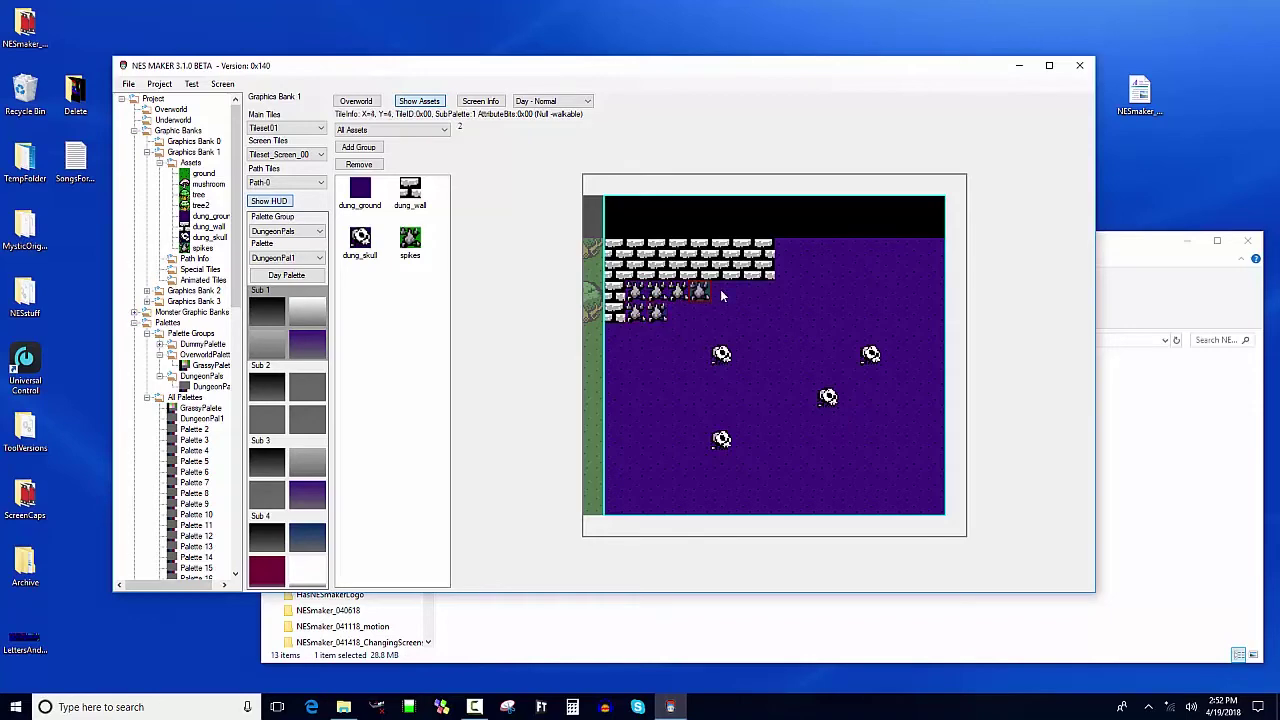
pyautogui.click(720, 291)
pyautogui.click(594, 445)
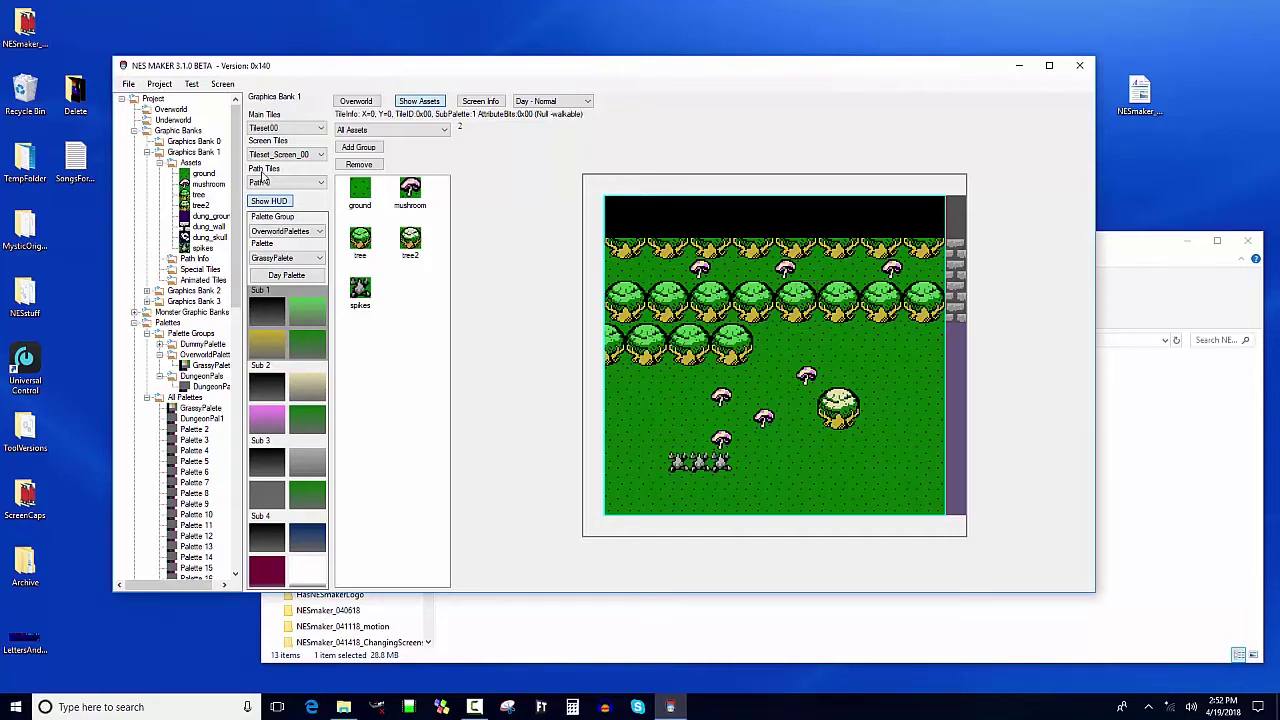
pyautogui.click(210, 164)
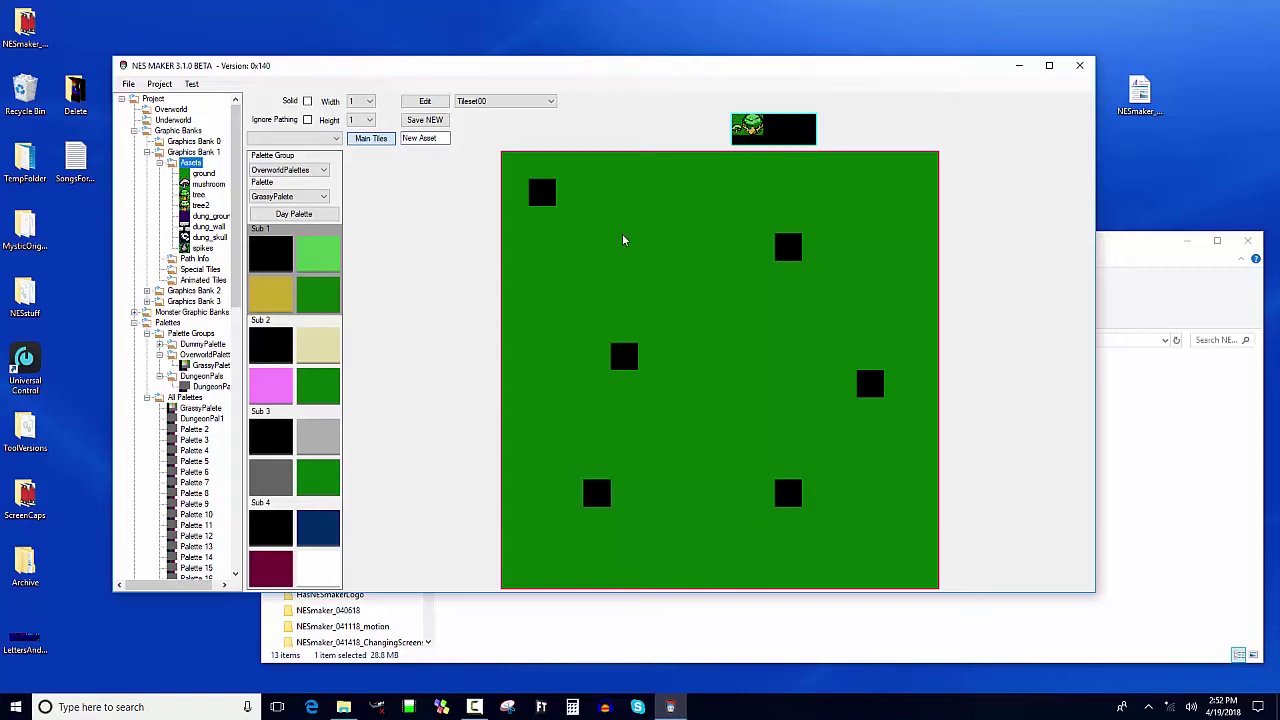
# Step: Switch the tile editor to Screen Tiles and select the empty slot right of spikes
pyautogui.click(376, 139)
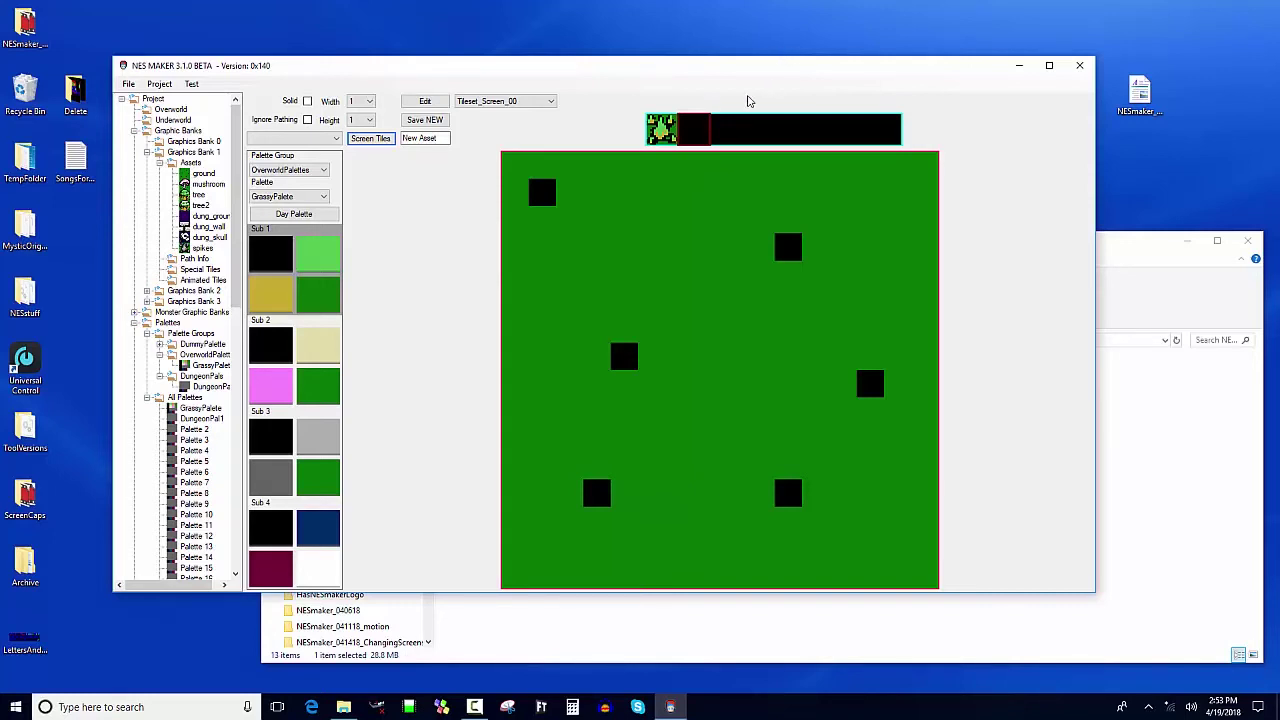
pyautogui.click(726, 128)
# Step: Open the Pixel Editor with palette group DummyPalette and Palette 63
pyautogui.moveTo(235, 273); pyautogui.dragTo(228, 565)
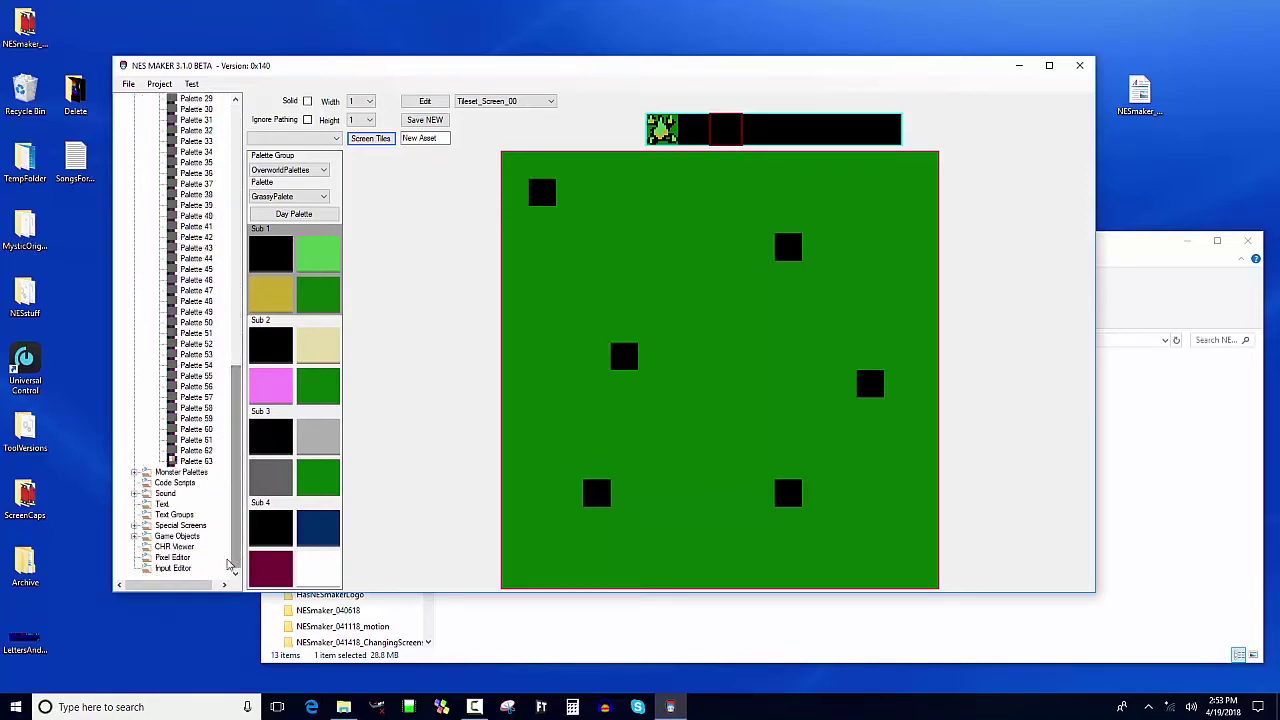
pyautogui.click(172, 557)
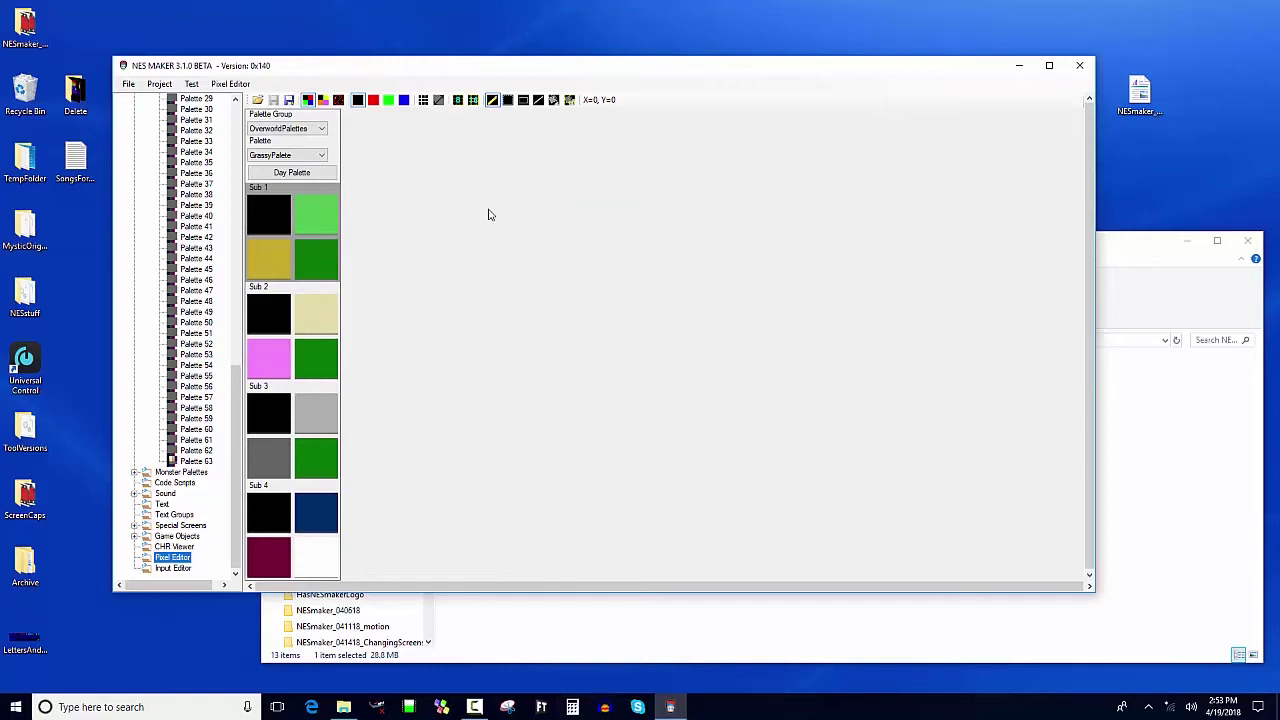
pyautogui.click(285, 129)
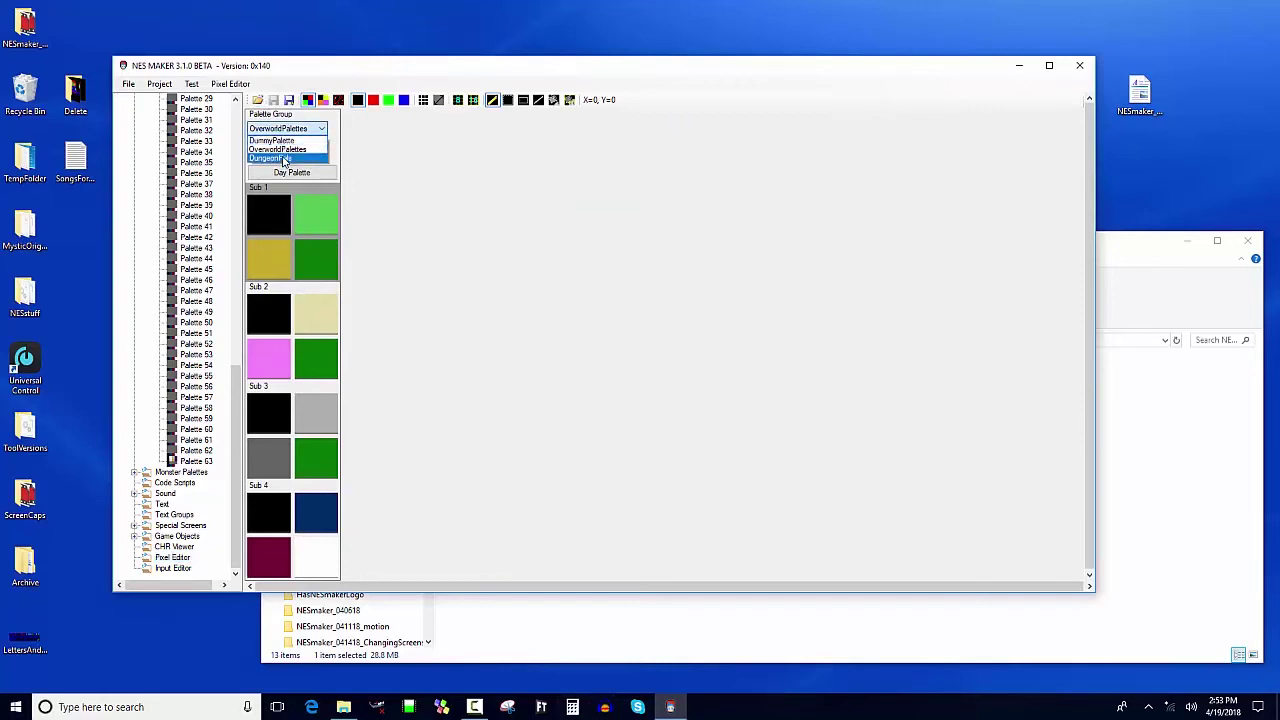
pyautogui.click(293, 152)
pyautogui.click(293, 154)
pyautogui.click(285, 167)
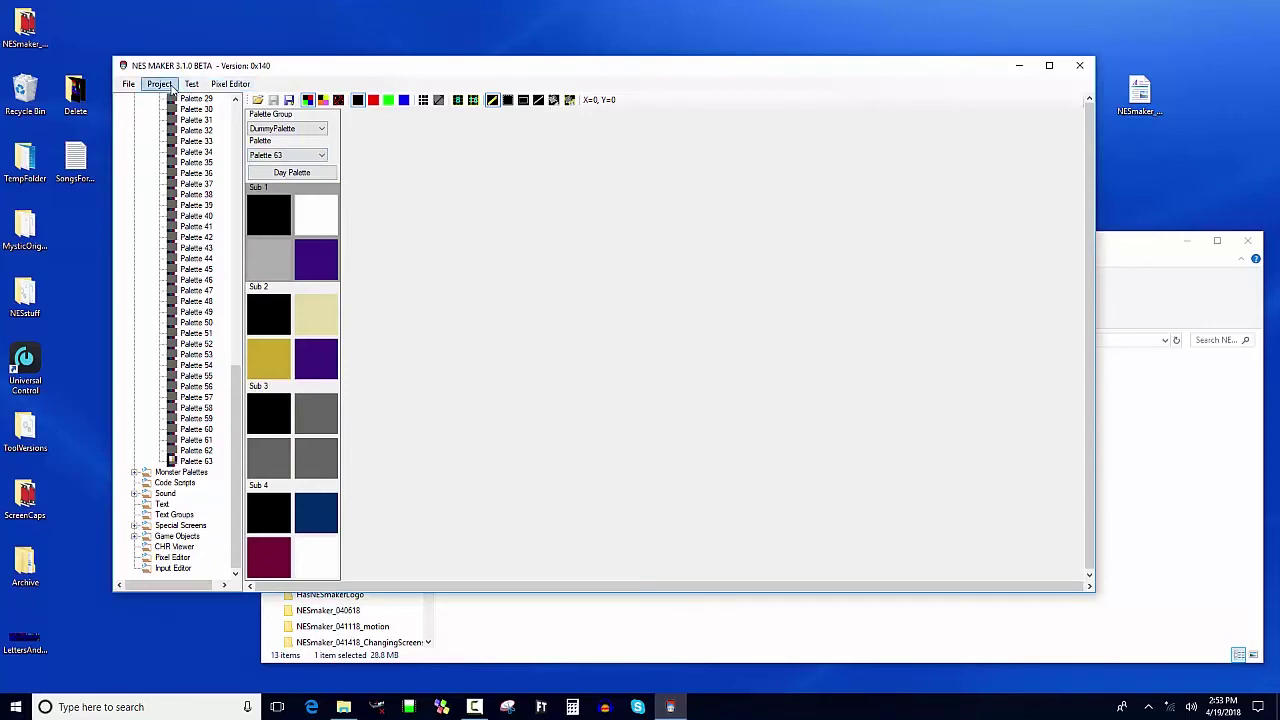
# Step: Load the defaultPathLayout bitmap from the BetaAssets Graphics folder
pyautogui.click(257, 101)
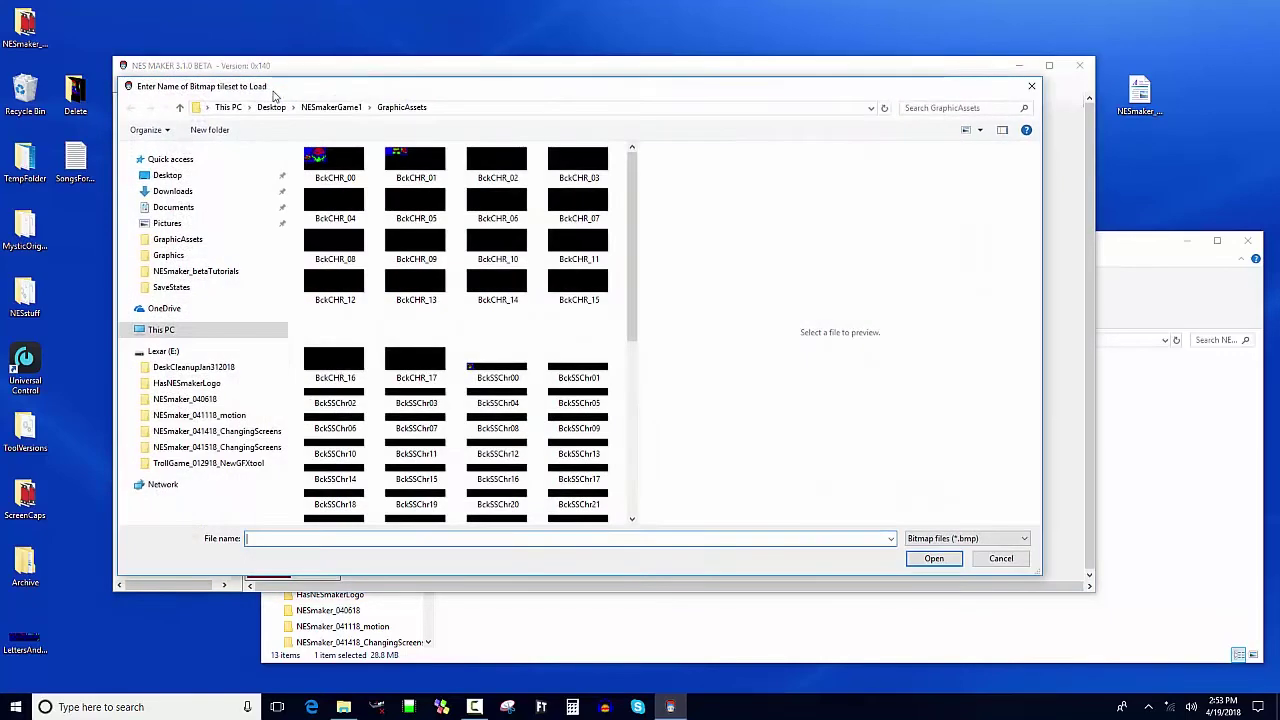
pyautogui.doubleClick(330, 168)
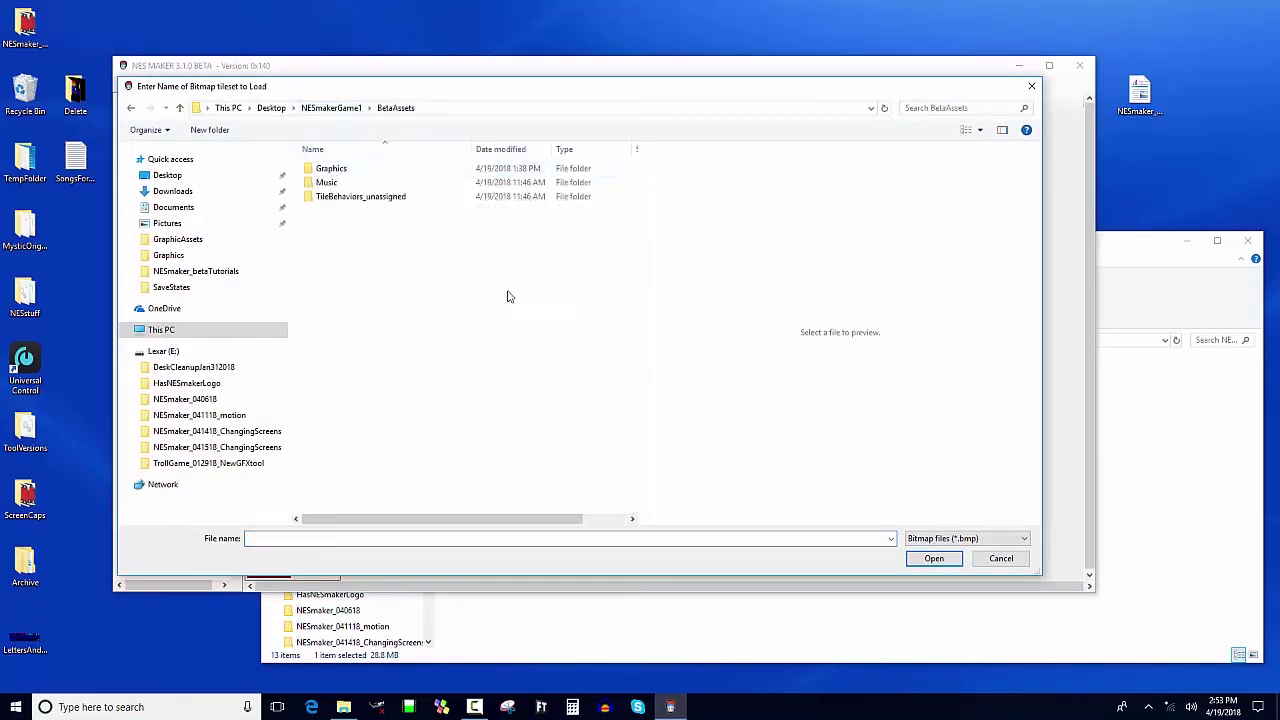
pyautogui.doubleClick(326, 170)
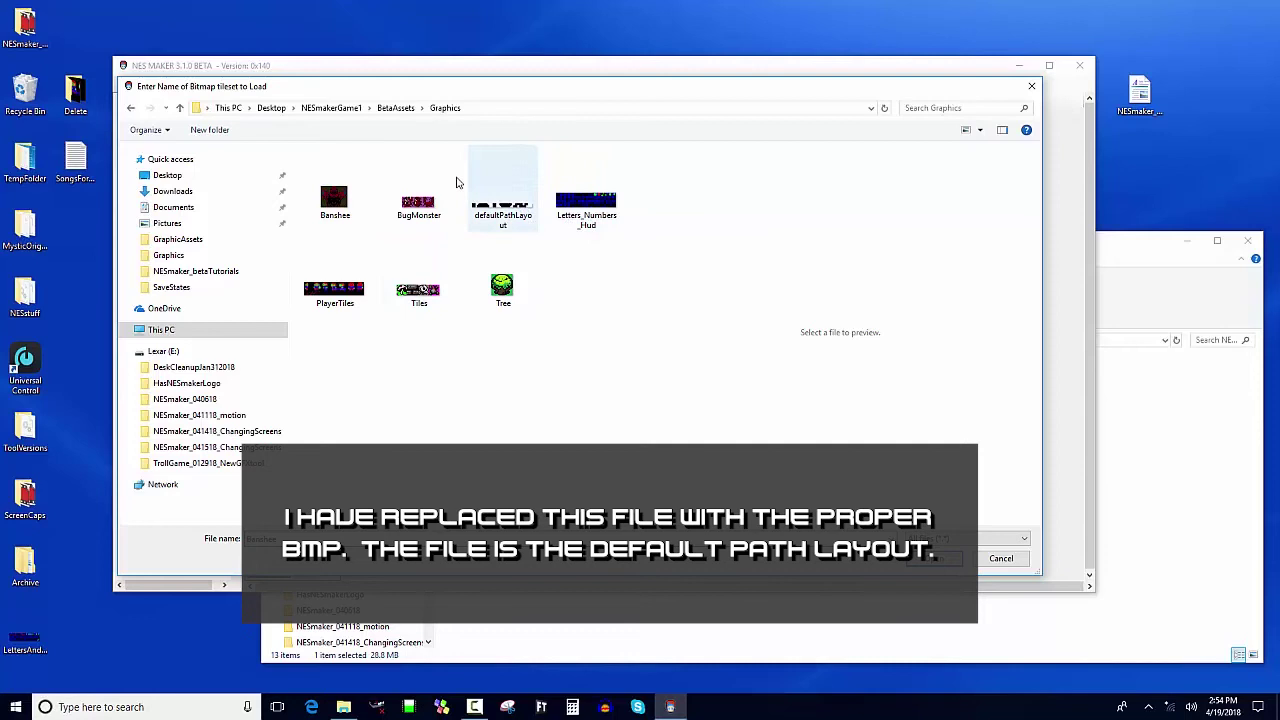
pyautogui.click(503, 212)
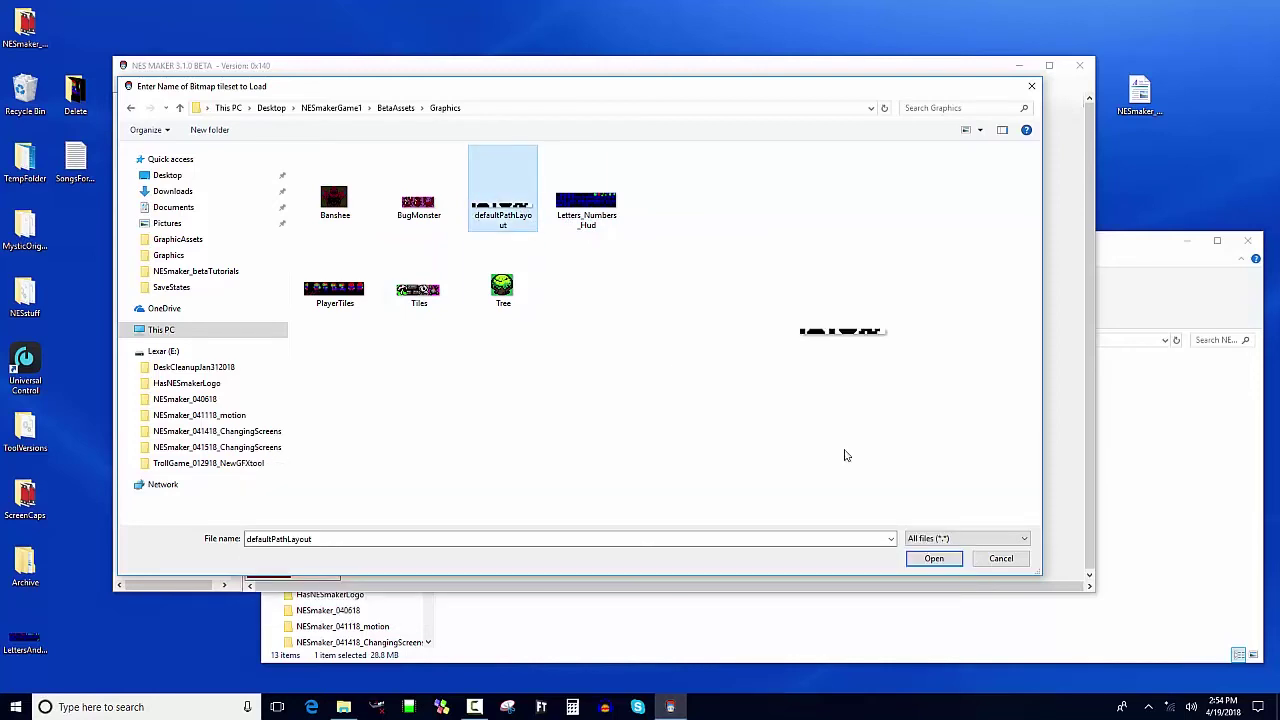
pyautogui.click(938, 559)
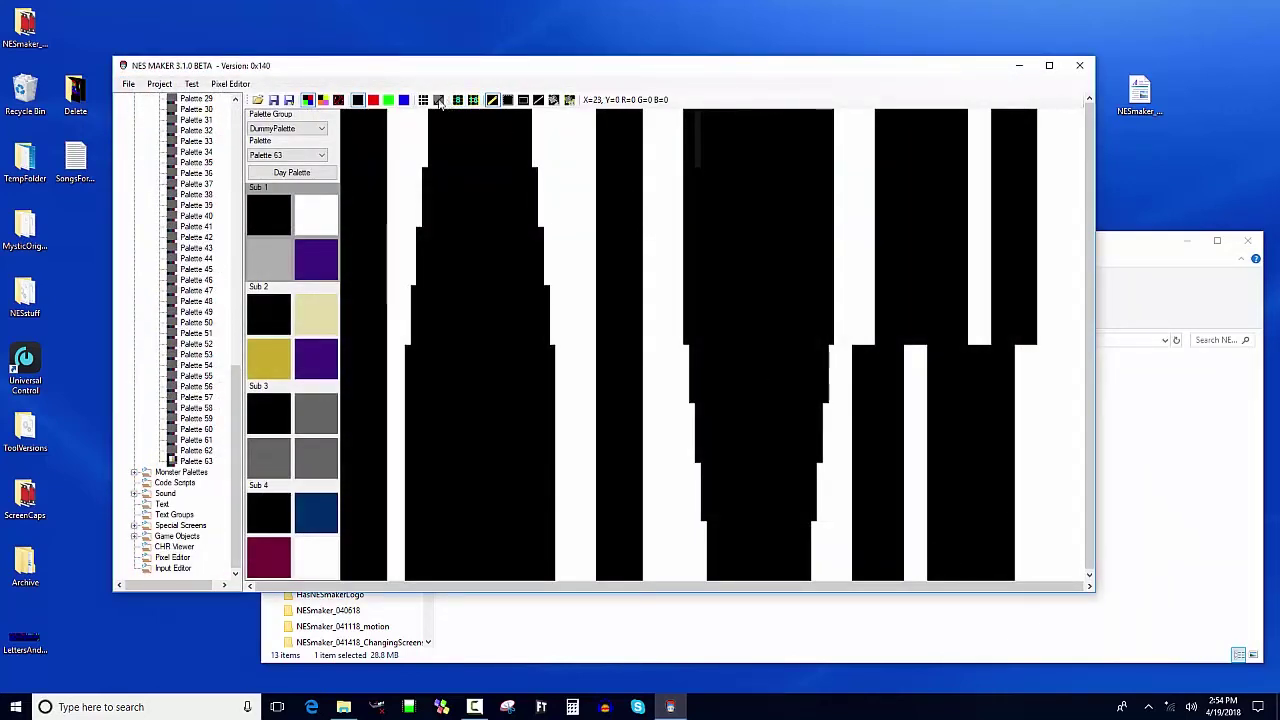
# Step: Show the defaultPathLayout strip at square aspect ratio with tile grid lines
pyautogui.click(439, 101)
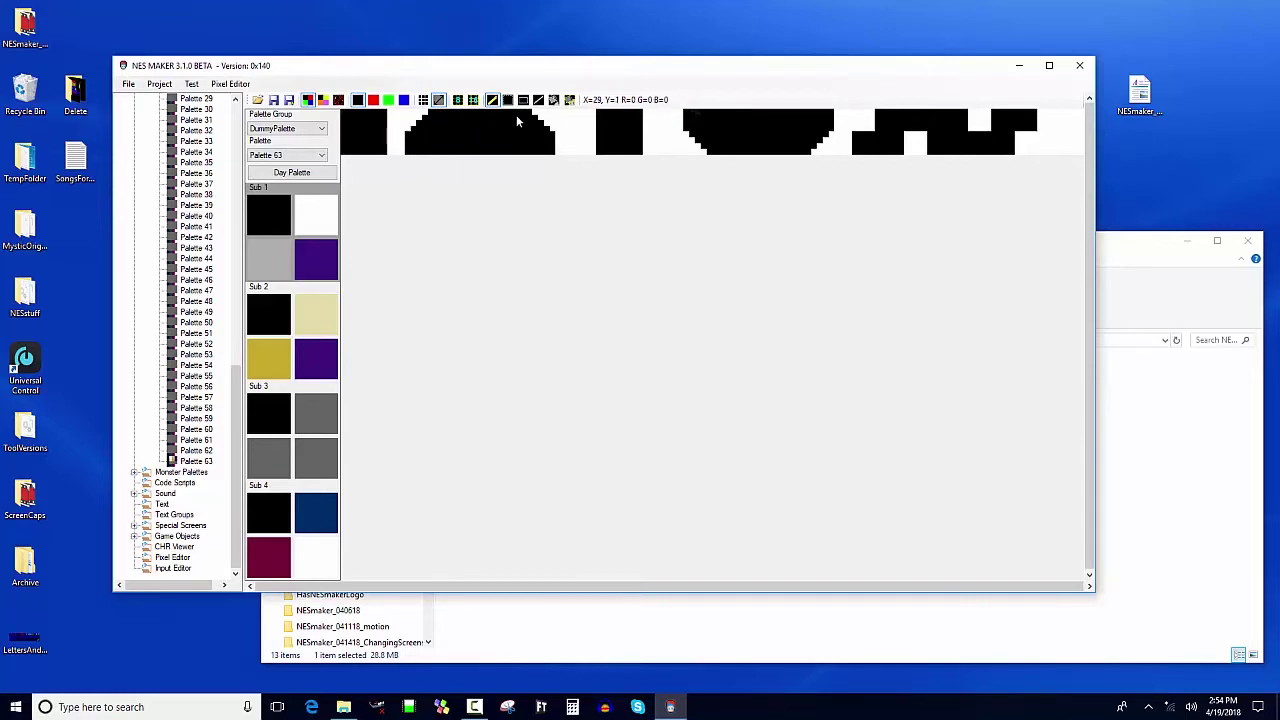
pyautogui.click(473, 100)
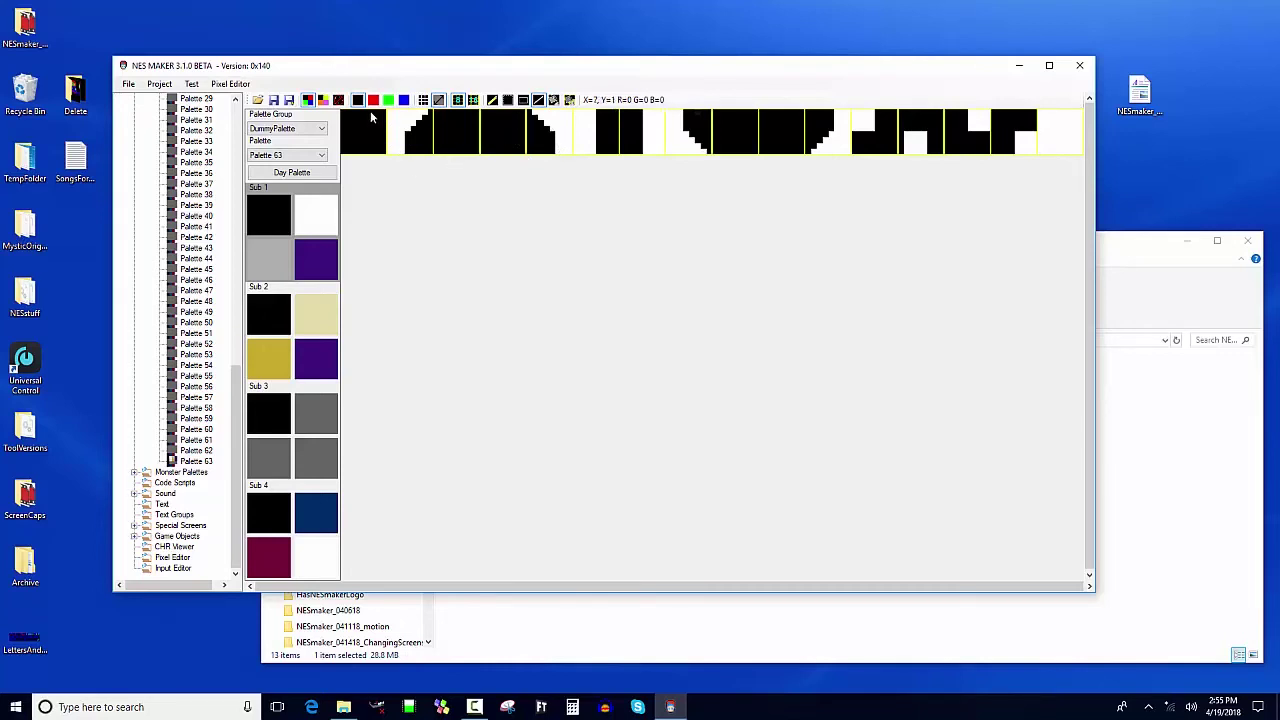
# Step: Recolour the path layout strip in palette colours, turning white pixels blue and black pixels red
pyautogui.click(308, 100)
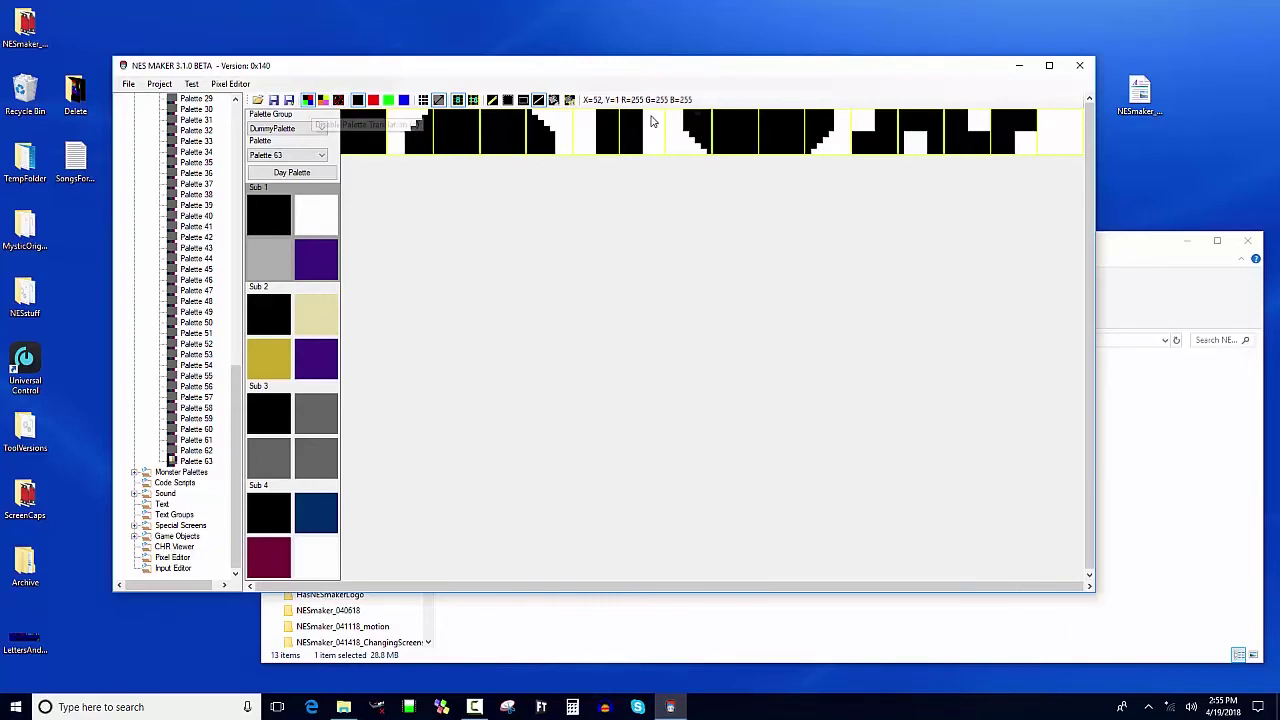
pyautogui.click(554, 100)
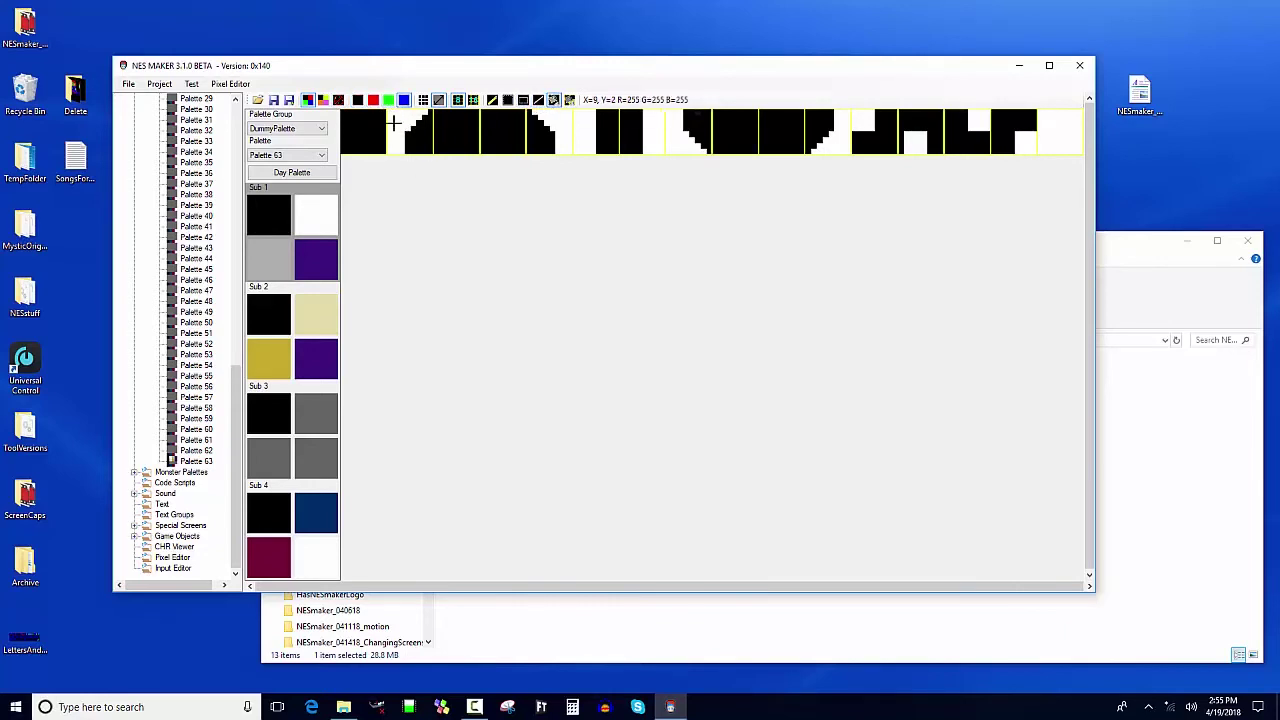
pyautogui.click(395, 122)
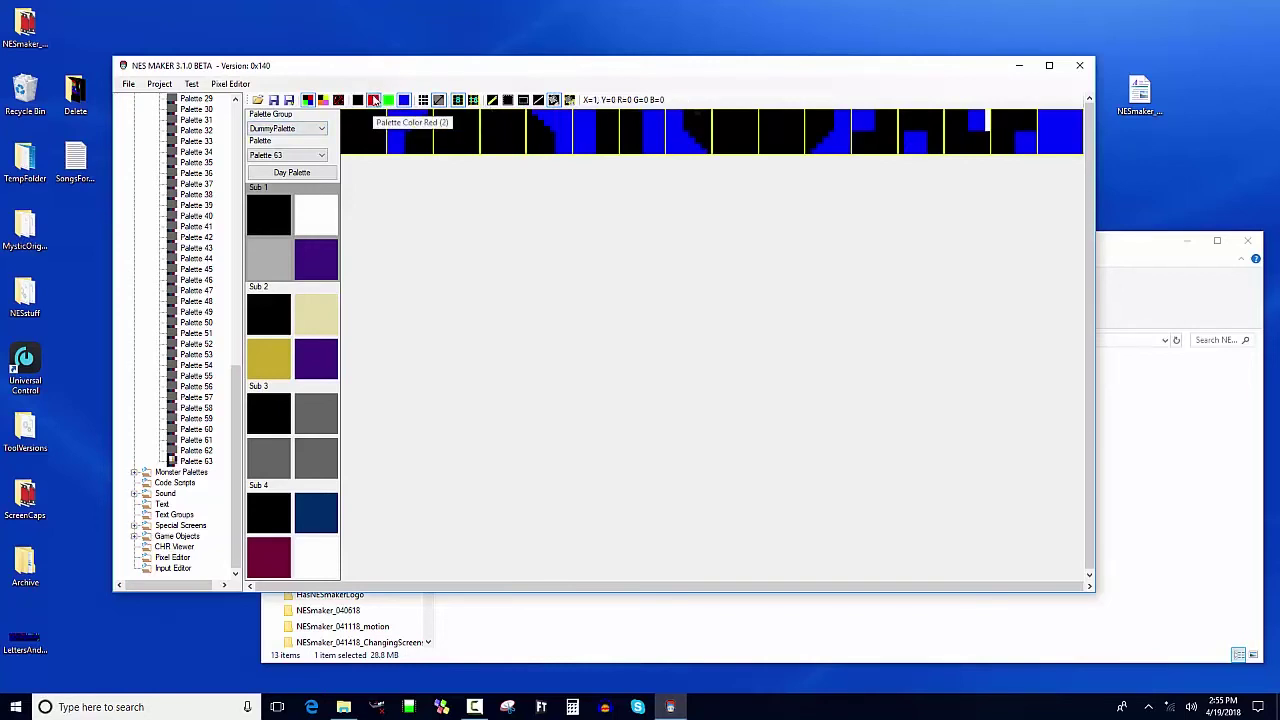
pyautogui.click(374, 101)
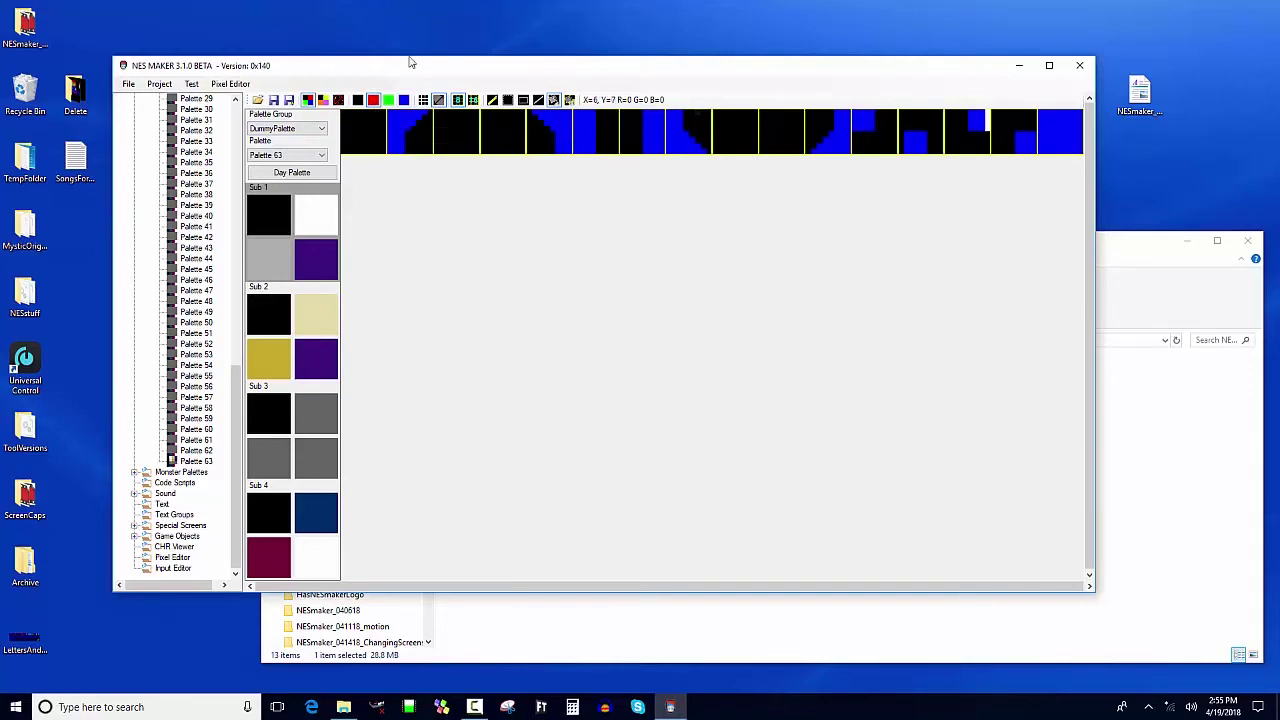
pyautogui.click(363, 144)
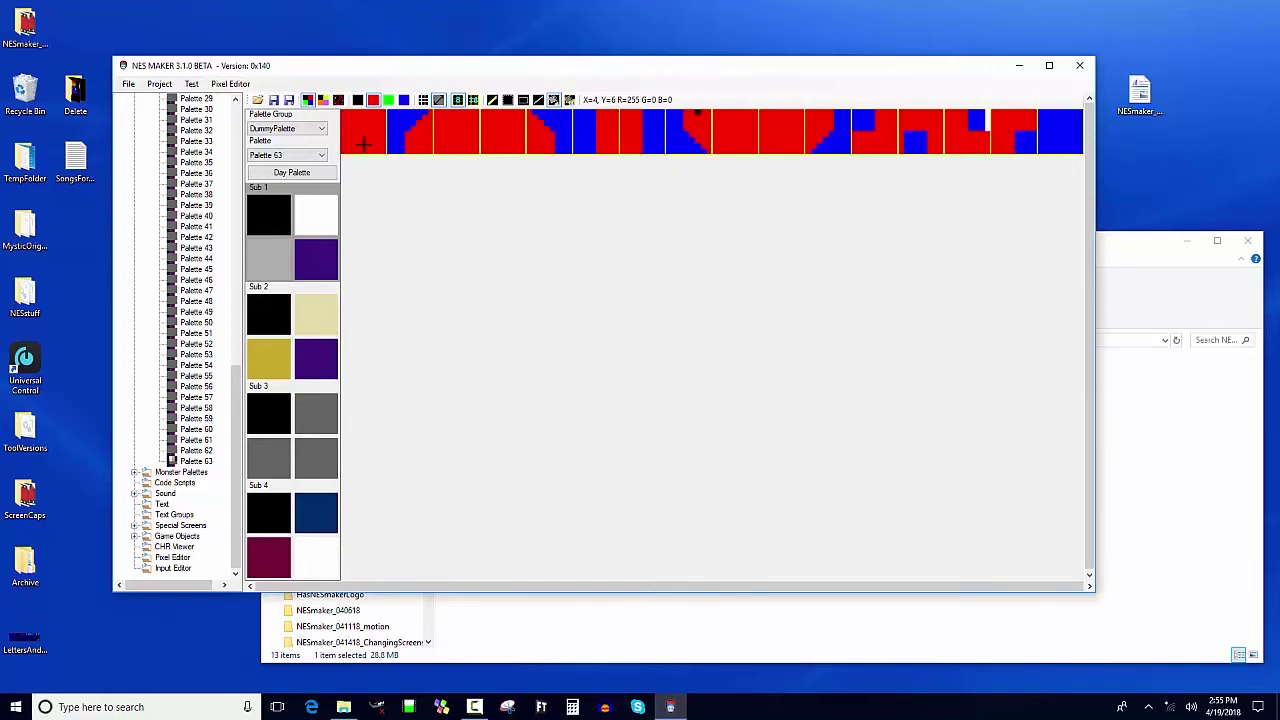
pyautogui.click(698, 112)
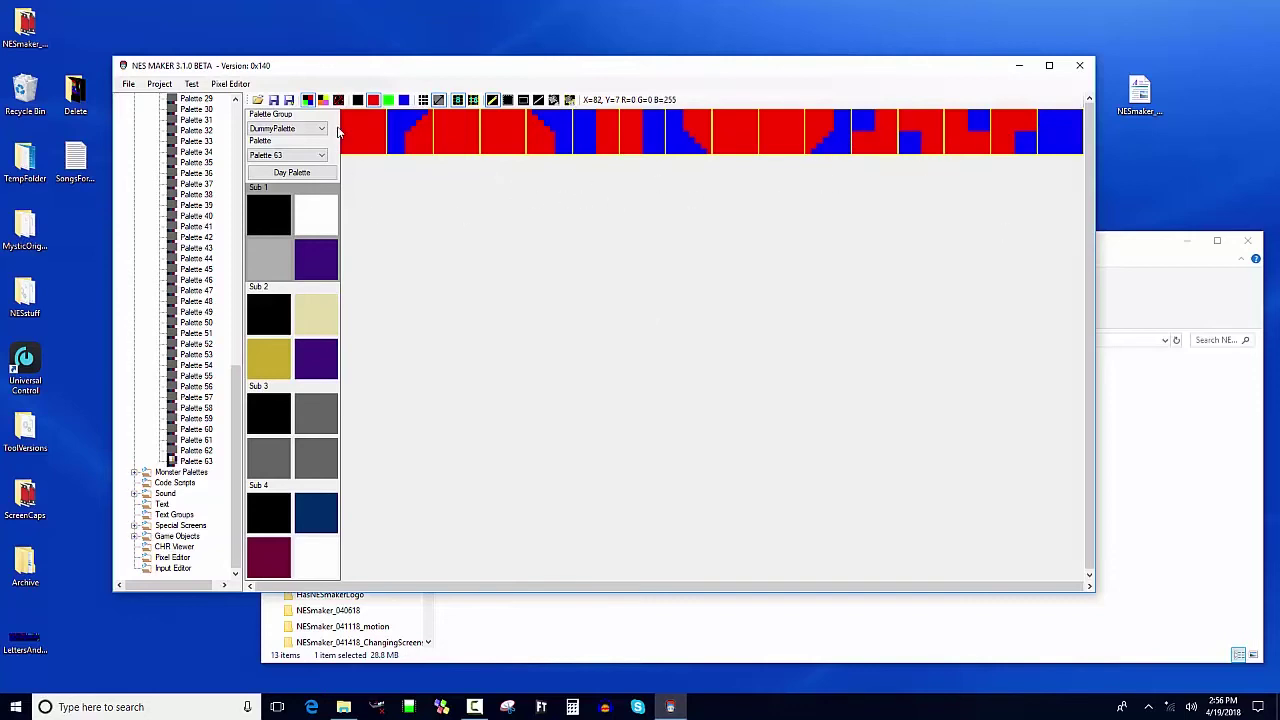
# Step: Set Palette 63's Sub 1 swatches to black, light green, olive and dark green, then preview the strip in Sub 1
pyautogui.click(318, 250)
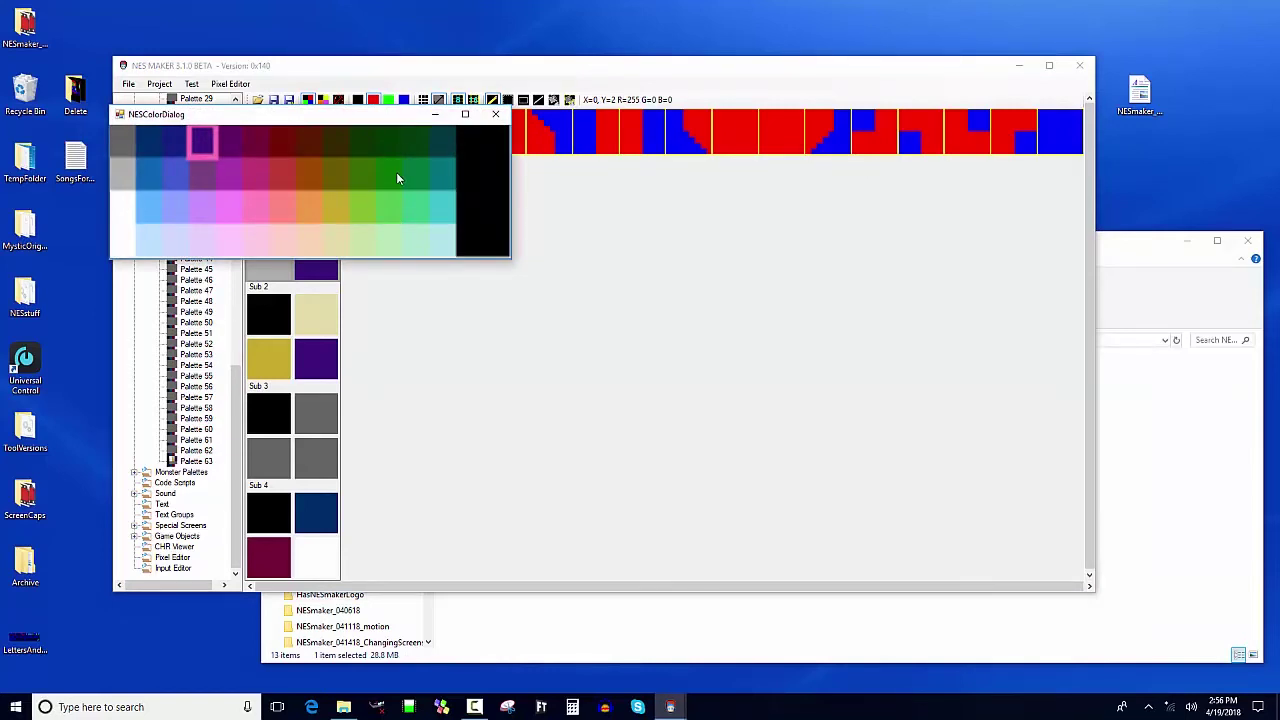
pyautogui.click(396, 172)
pyautogui.click(316, 224)
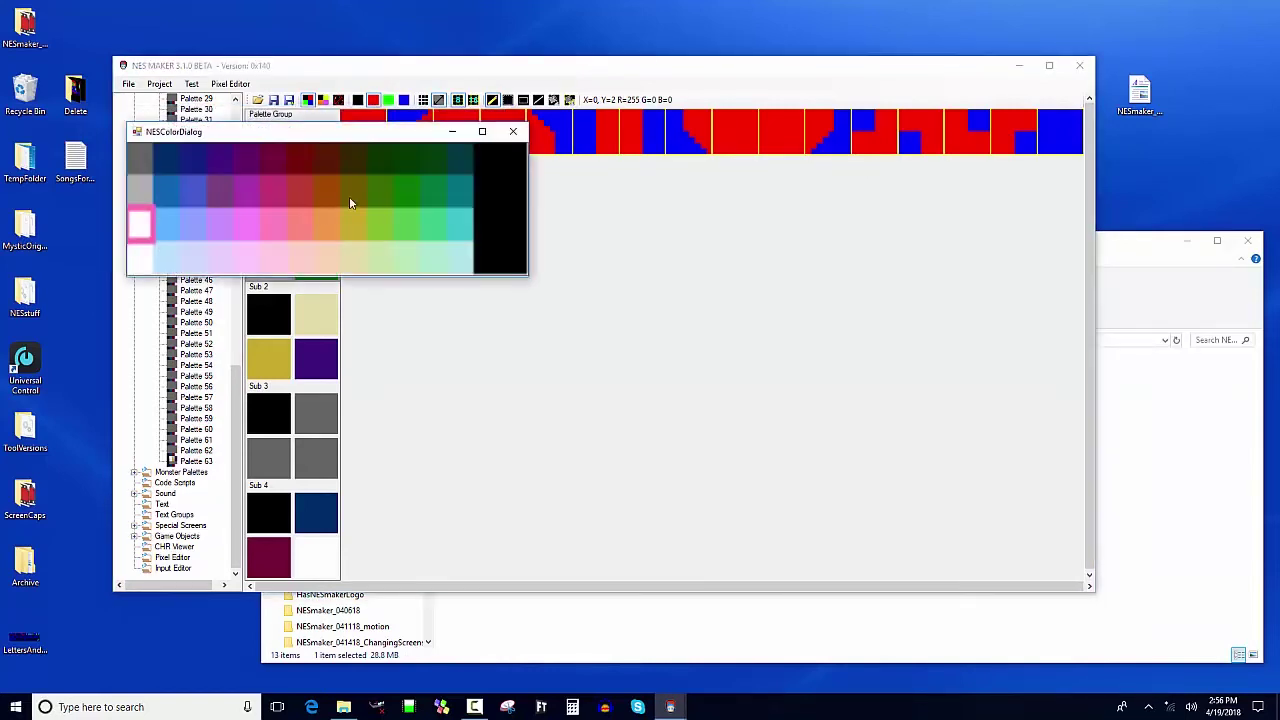
pyautogui.click(353, 191)
pyautogui.click(270, 261)
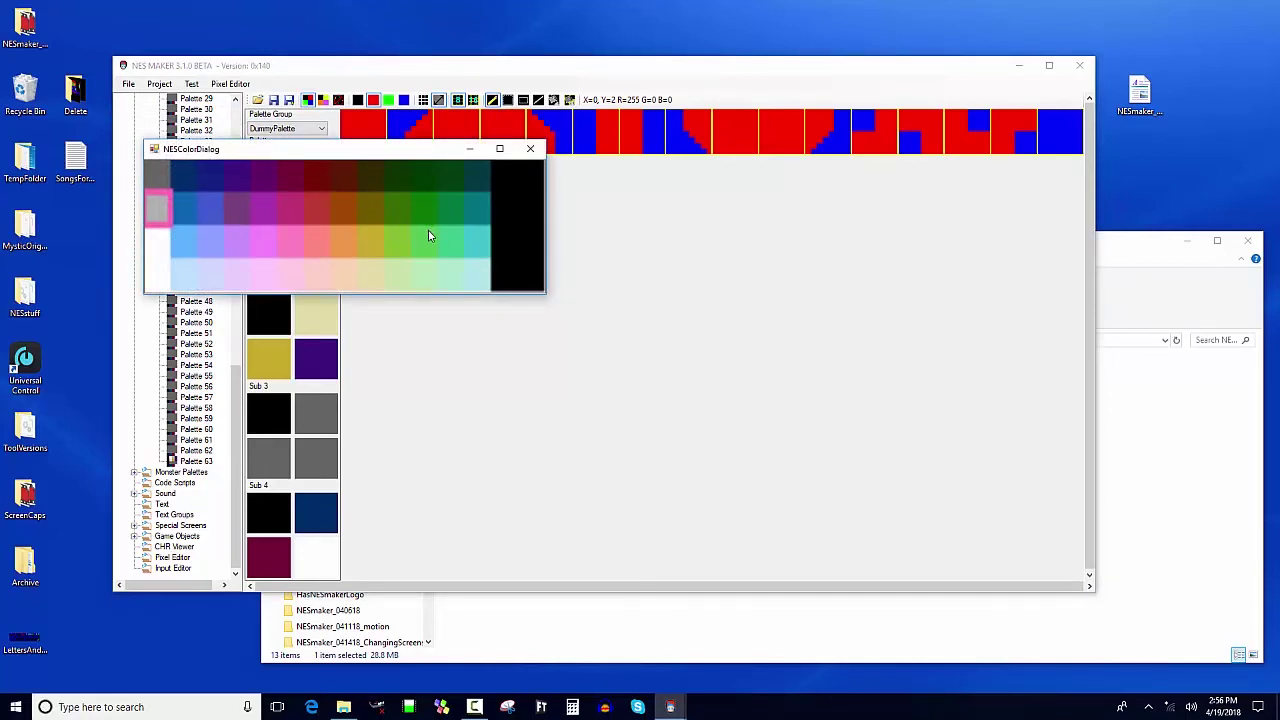
pyautogui.click(427, 231)
pyautogui.click(320, 225)
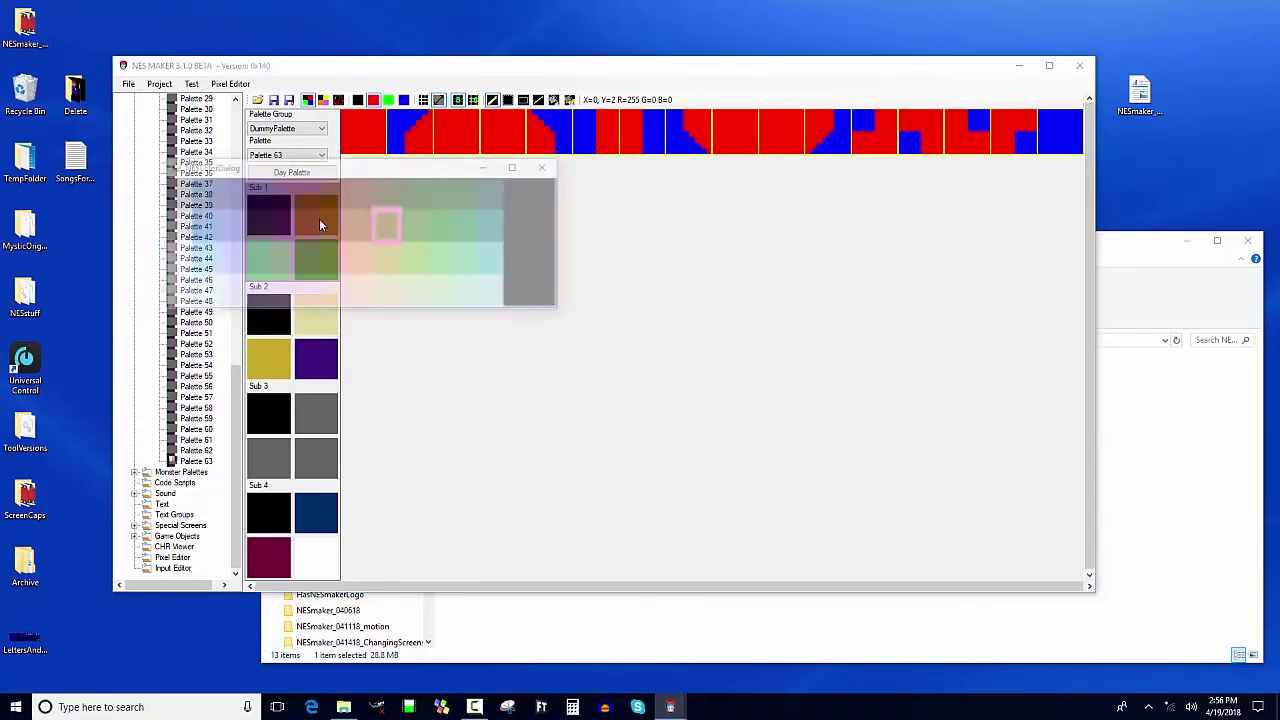
pyautogui.click(437, 266)
pyautogui.click(268, 262)
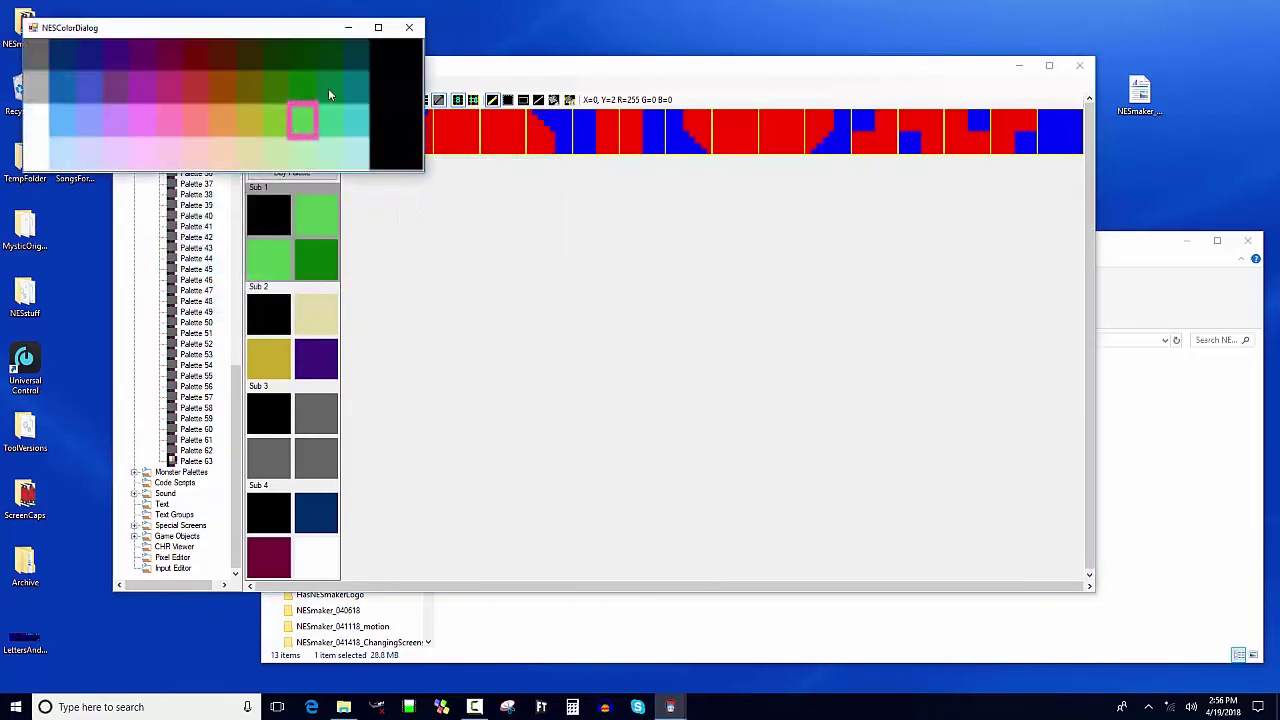
pyautogui.click(276, 94)
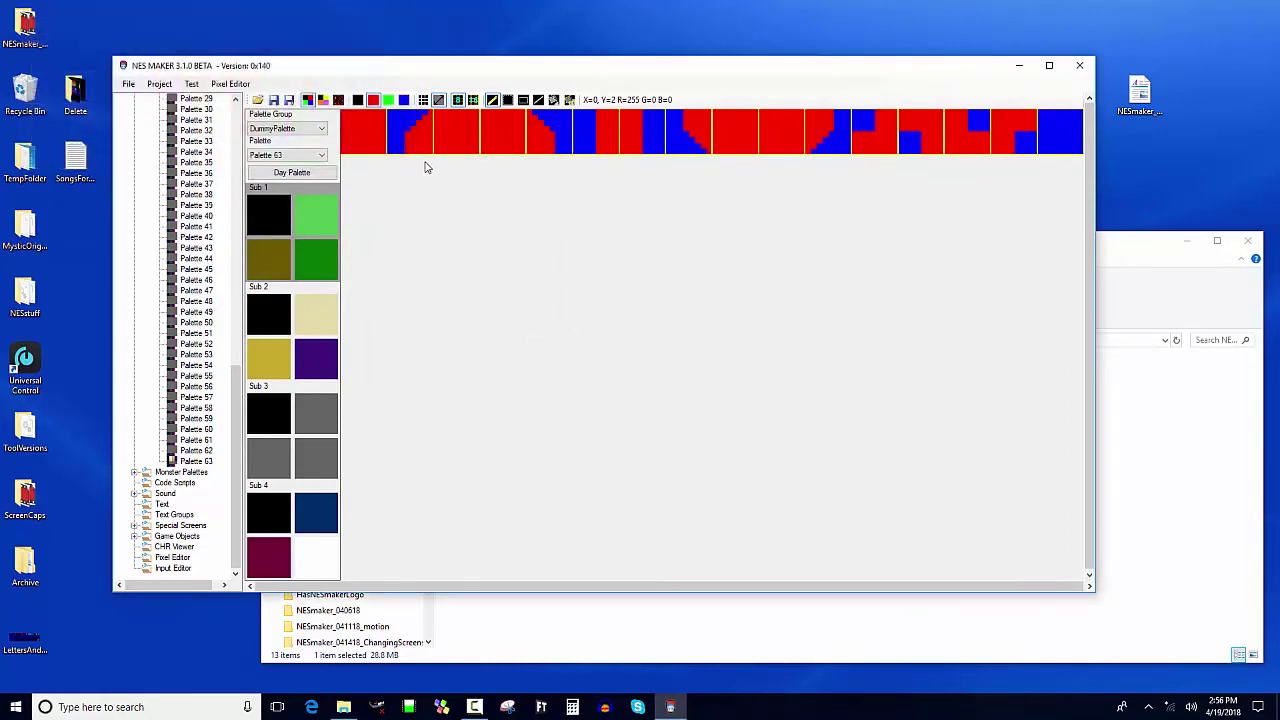
pyautogui.click(323, 100)
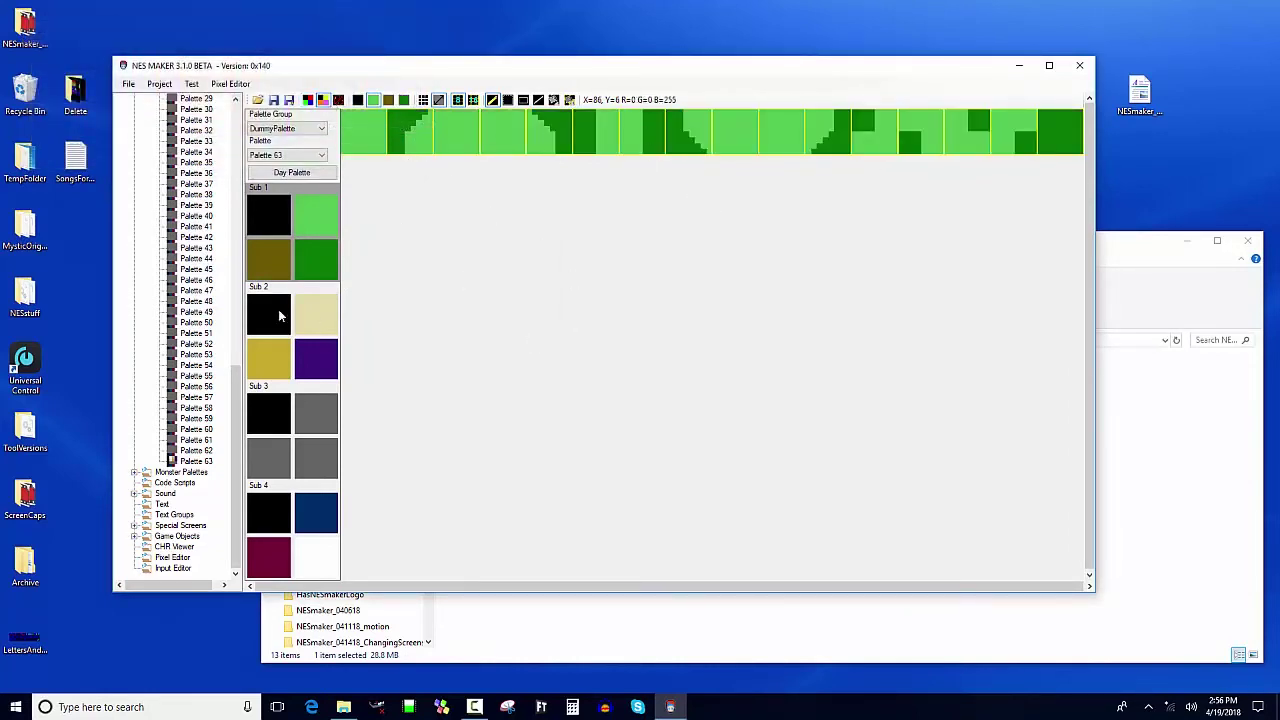
# Step: Preview the strip in Sub 3 and set its swatches to olive, green and olive
pyautogui.click(279, 430)
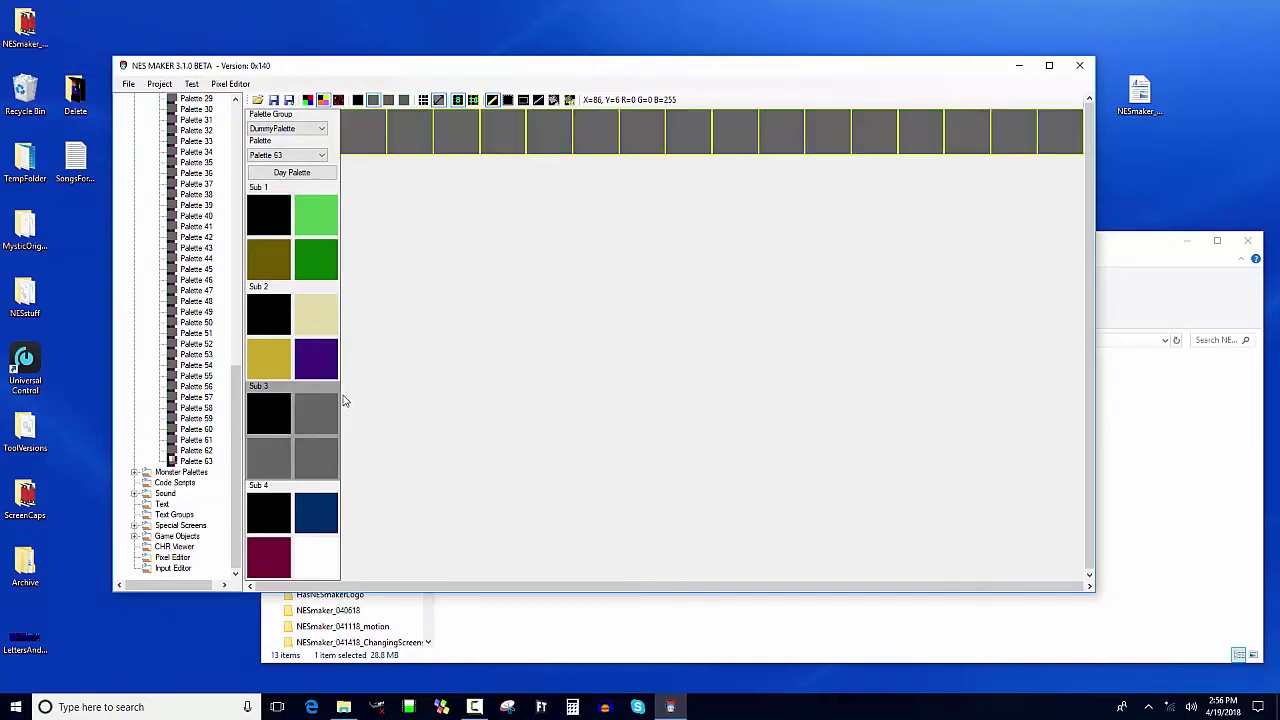
pyautogui.click(312, 420)
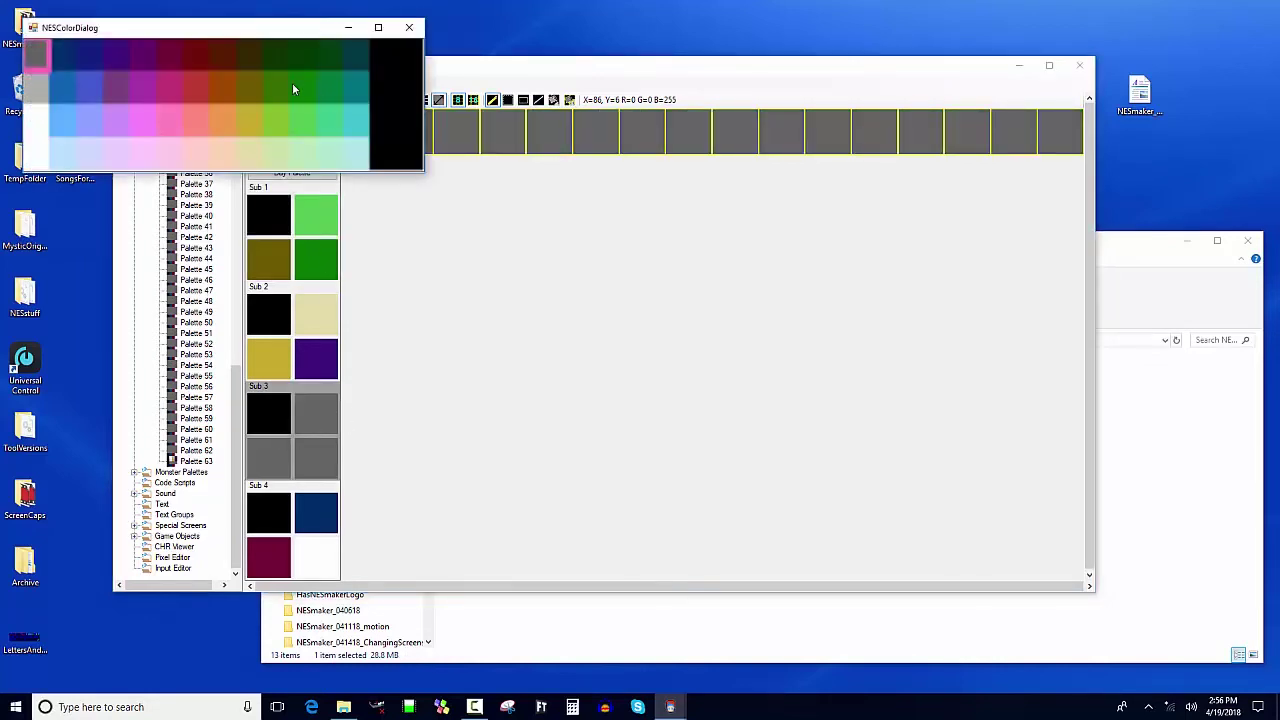
pyautogui.click(242, 88)
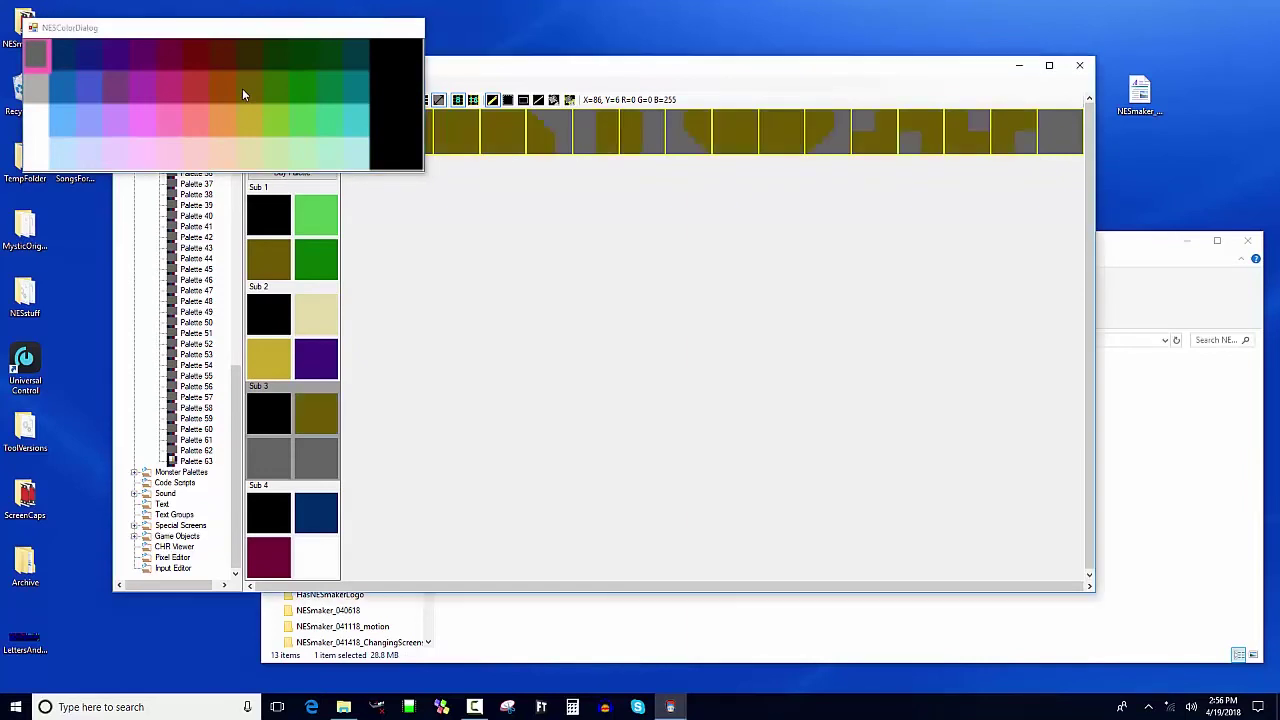
pyautogui.click(306, 450)
pyautogui.click(318, 130)
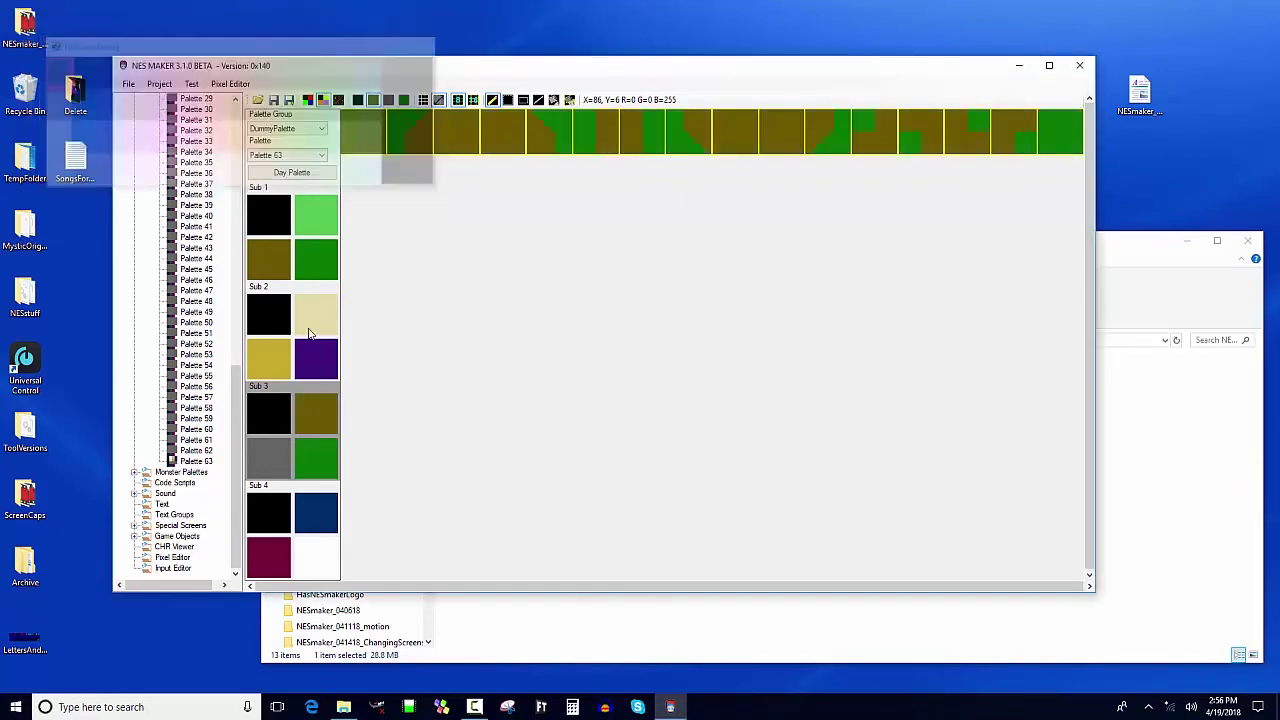
pyautogui.click(270, 450)
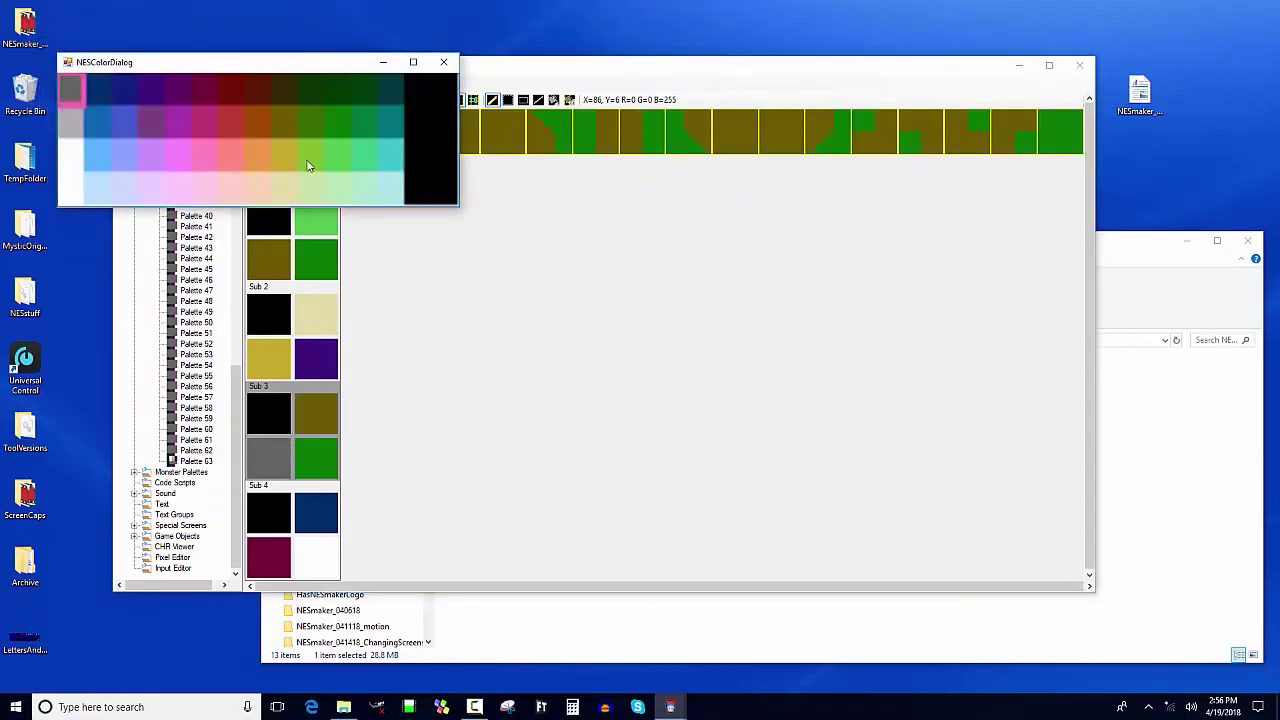
pyautogui.click(283, 126)
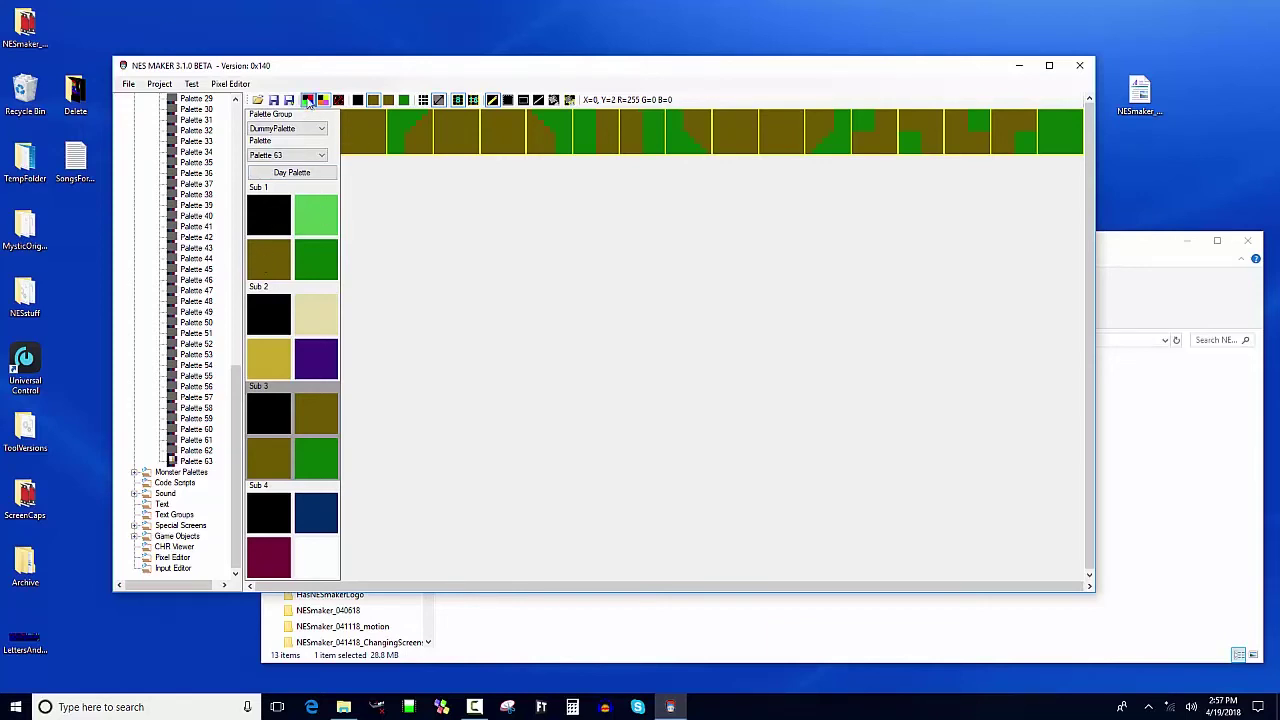
# Step: Replace the strip's red pixels with green, then repaint across the tiles for a rust-brown dirt background
pyautogui.click(307, 100)
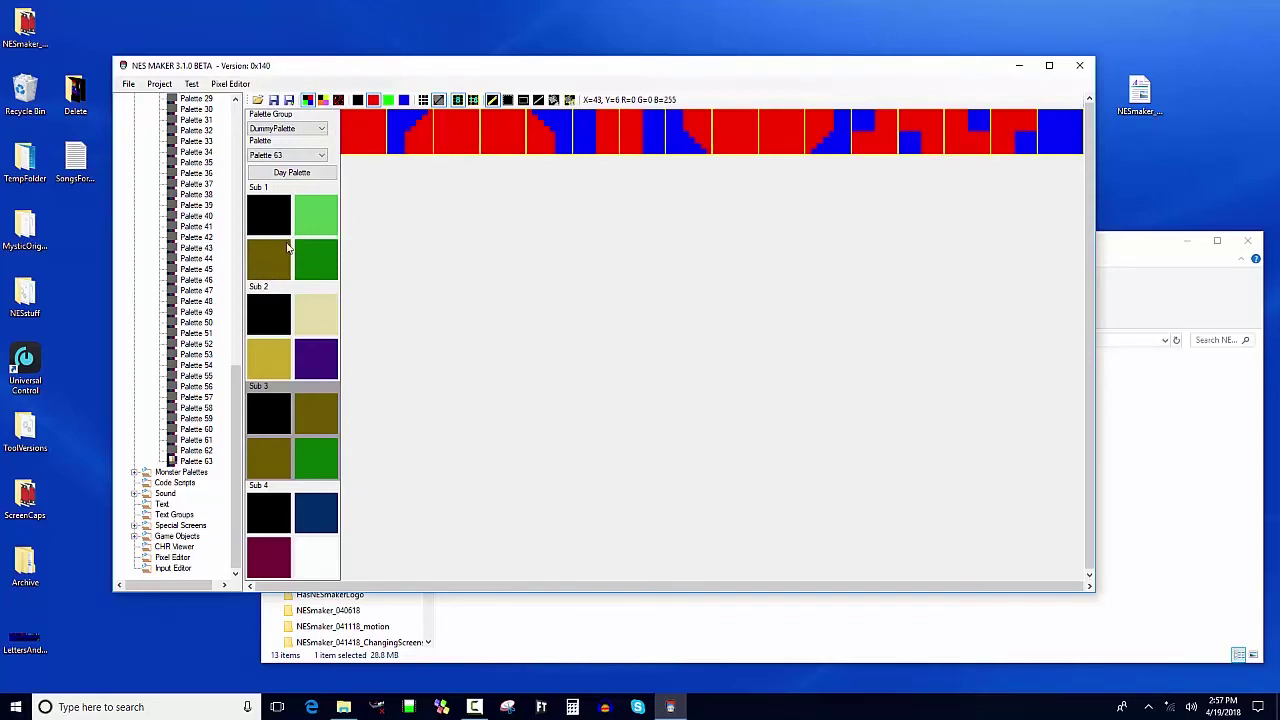
pyautogui.click(388, 100)
pyautogui.click(553, 100)
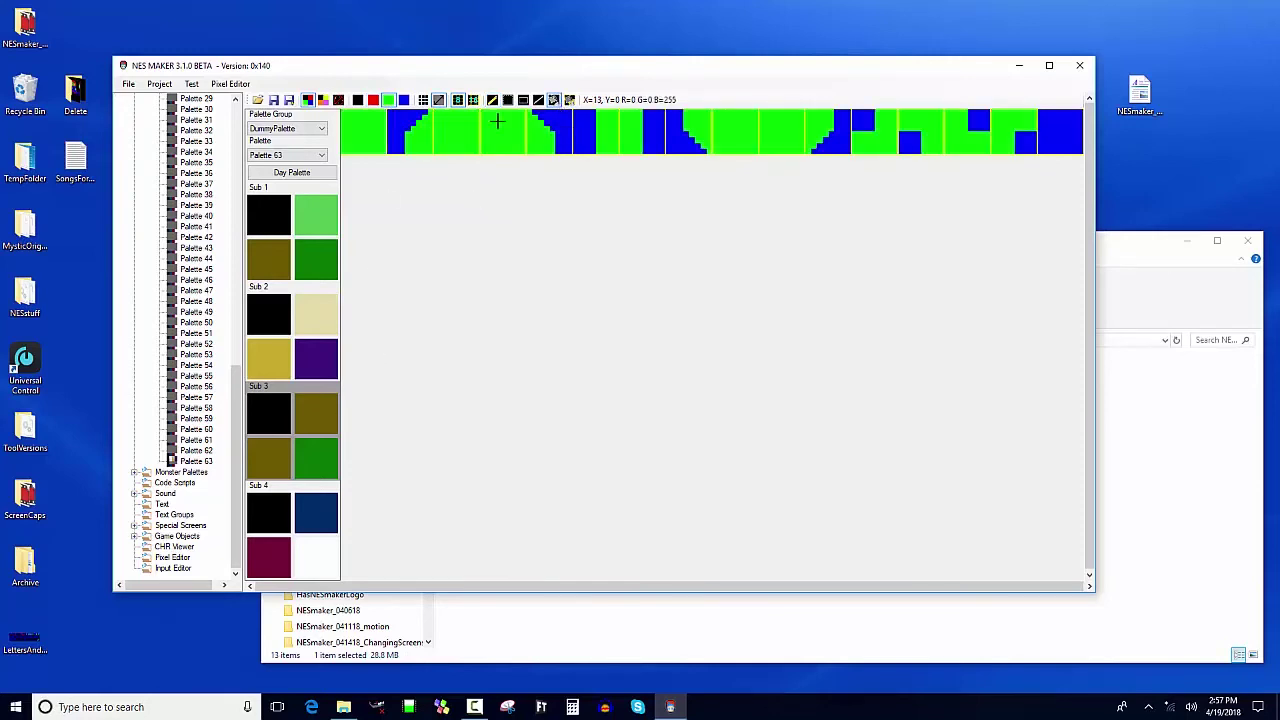
pyautogui.click(323, 100)
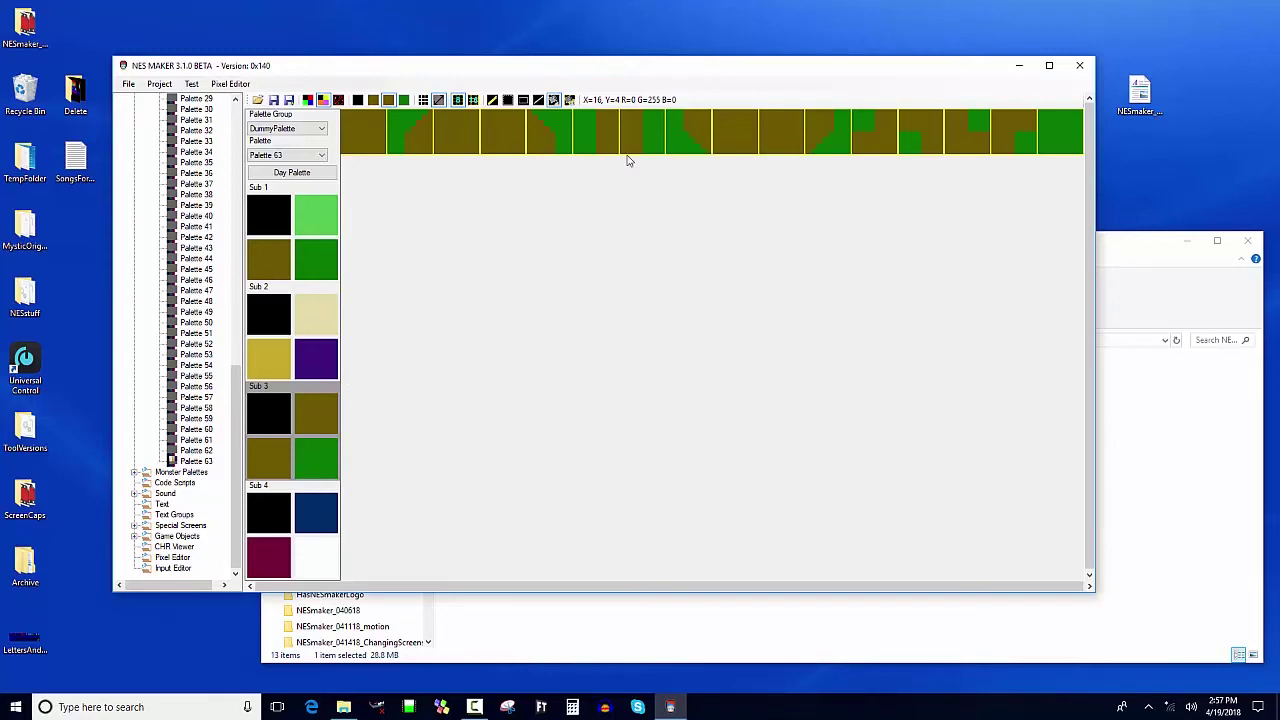
pyautogui.click(508, 100)
pyautogui.moveTo(343, 118)
pyautogui.mouseDown()
pyautogui.moveTo(490, 150)
pyautogui.moveTo(1085, 162)
pyautogui.mouseUp()
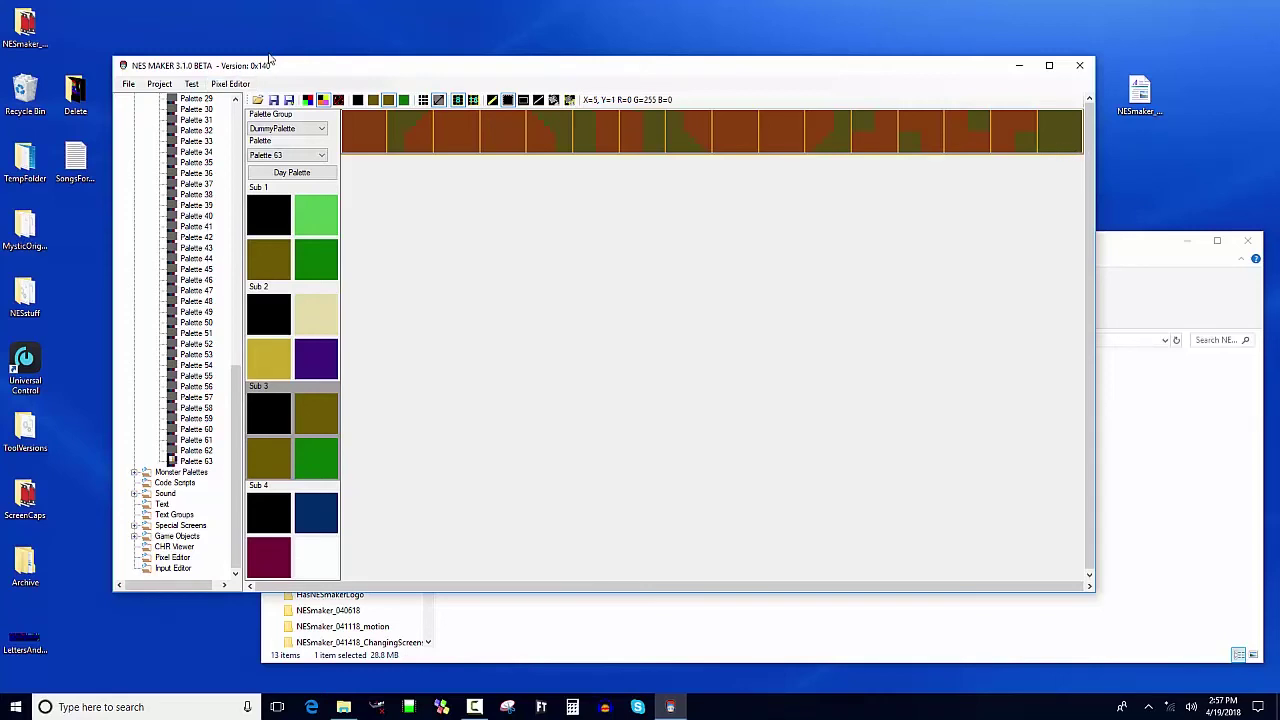
# Step: Create a new 128 x 80 path group bitmap and paste the dirt-path tiles into its top row
pyautogui.click(230, 84)
pyautogui.moveTo(283, 104)
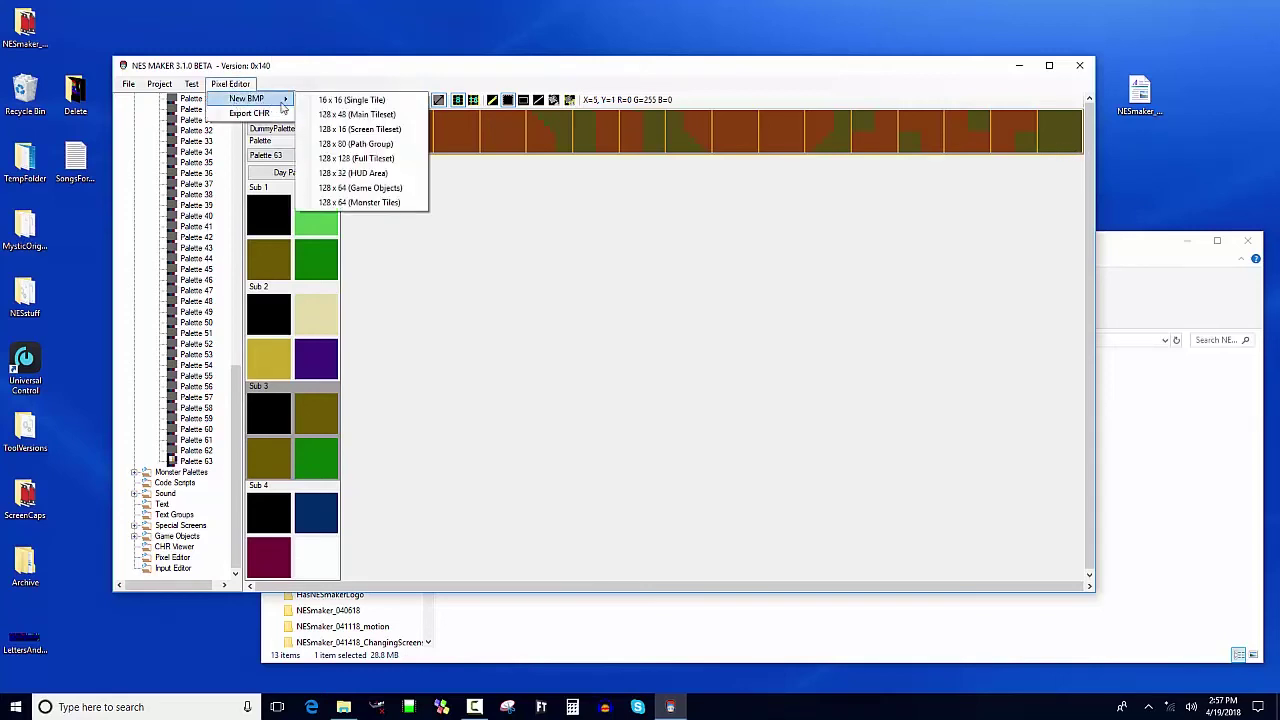
pyautogui.click(395, 145)
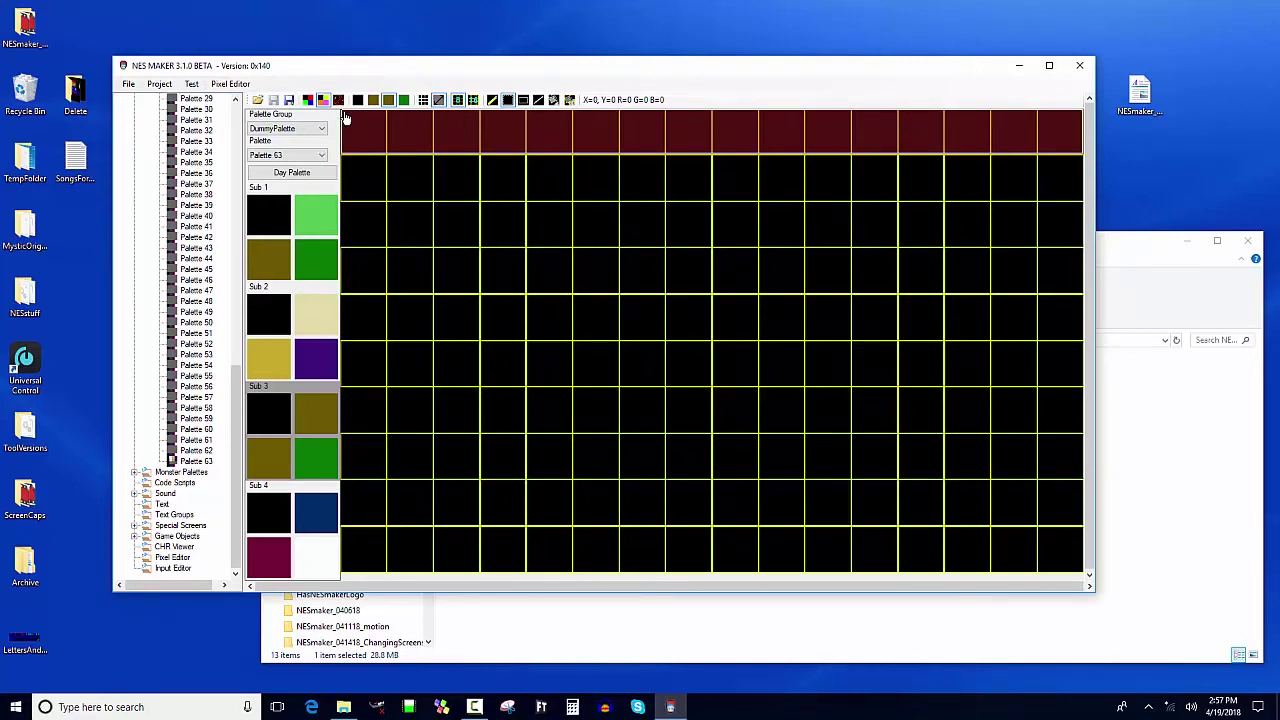
pyautogui.hotkey('ctrl', 'v')
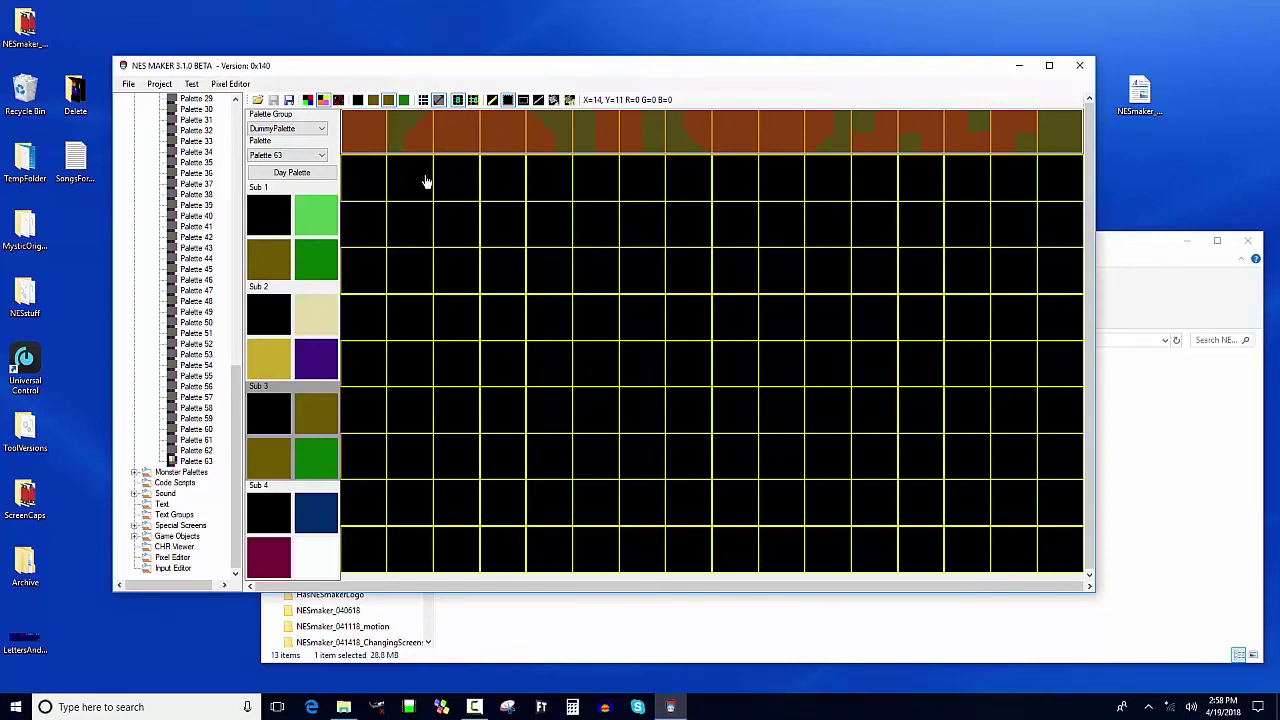
# Step: Overwrite PathTiles00.bmp in NESmakerGame1 > GraphicAssets with the bitmap and reload the tileset
pyautogui.click(289, 100)
pyautogui.click(331, 108)
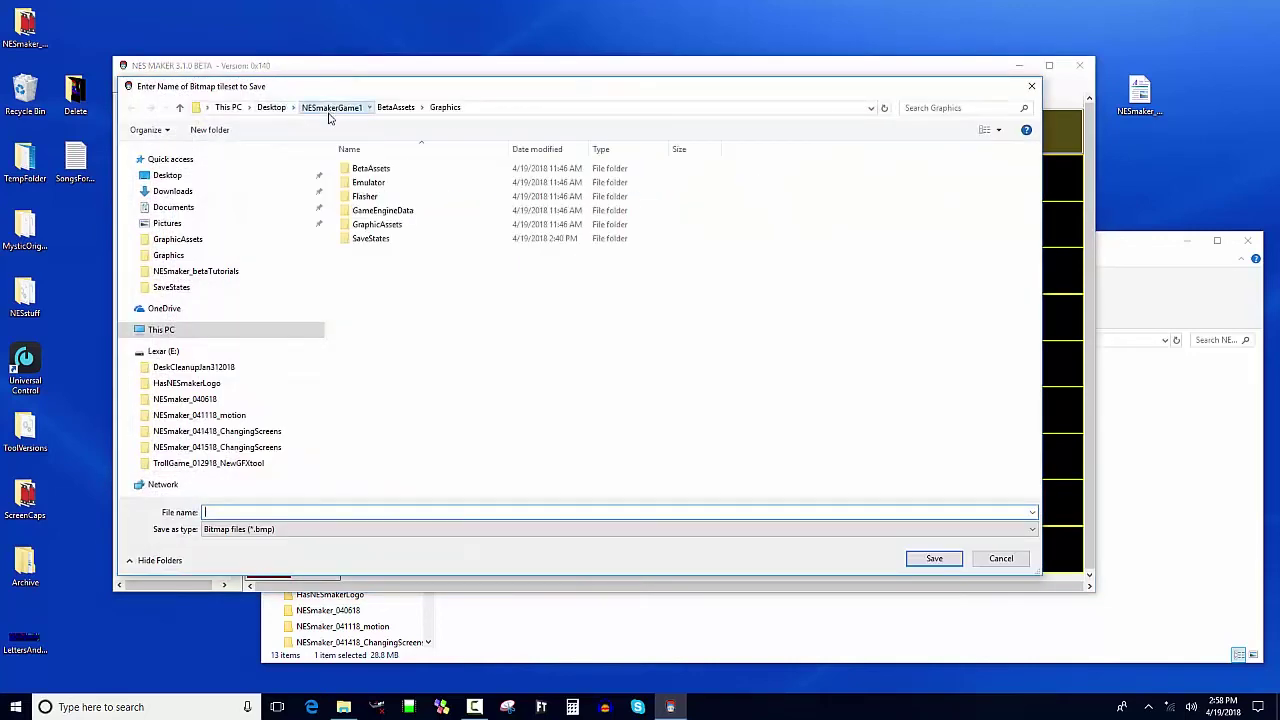
pyautogui.doubleClick(372, 229)
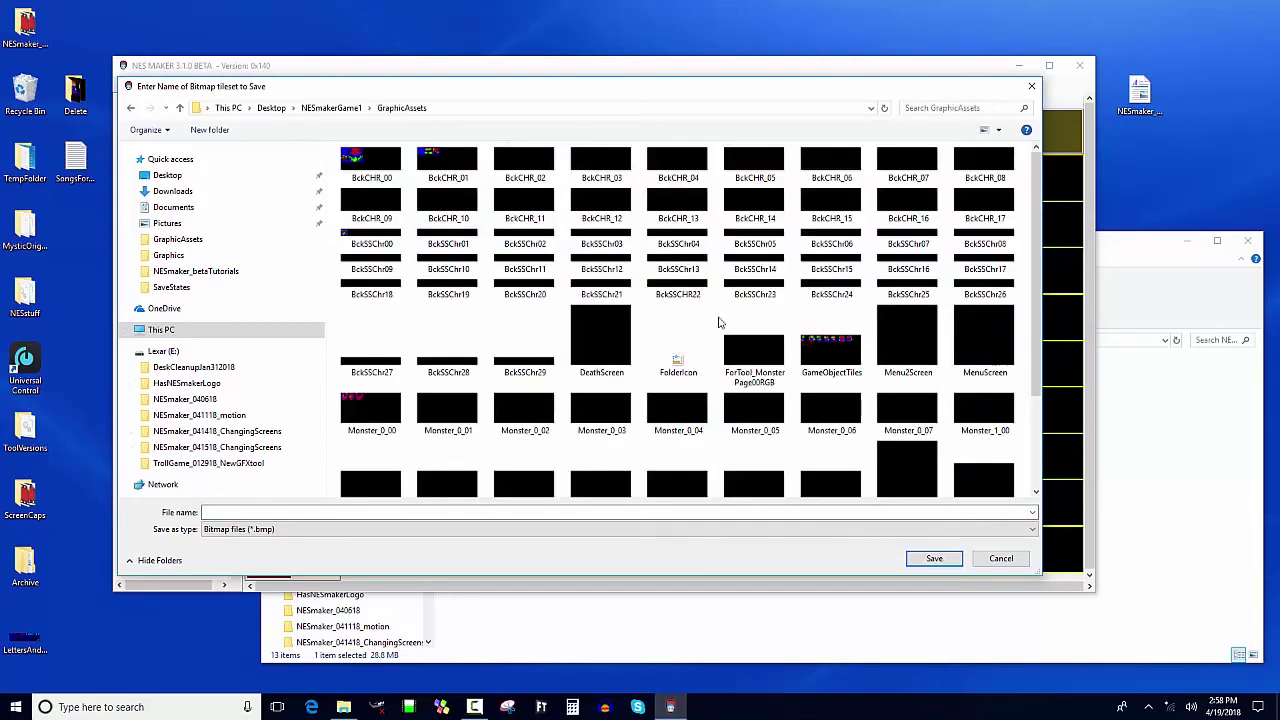
pyautogui.scroll(-2, 848, 333)
pyautogui.click(992, 398)
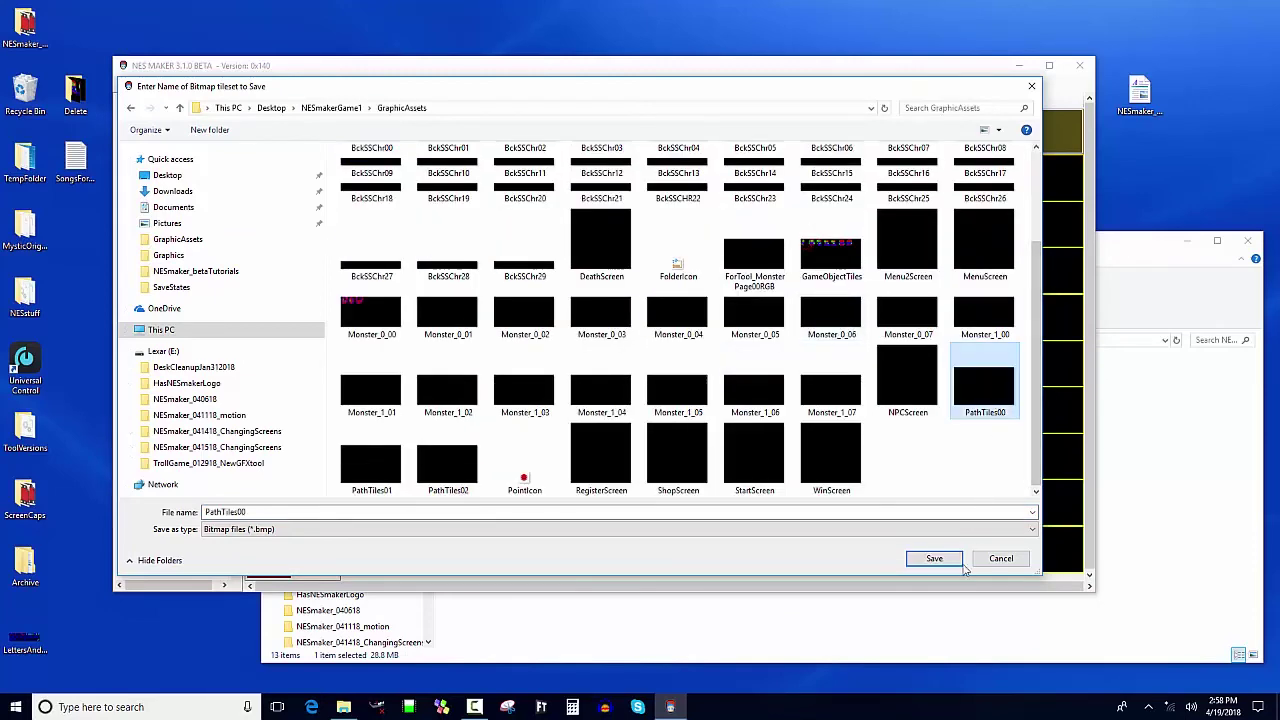
pyautogui.click(934, 558)
pyautogui.click(672, 355)
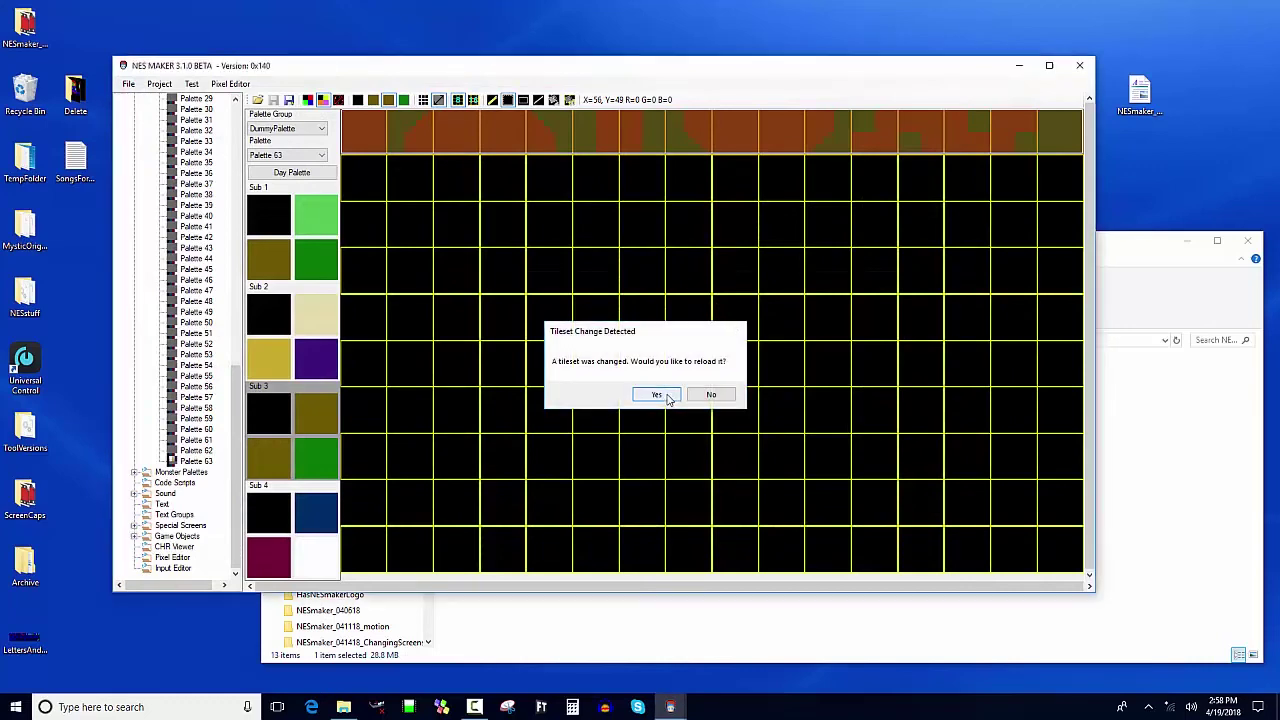
pyautogui.click(662, 396)
pyautogui.scroll(20, 190, 158)
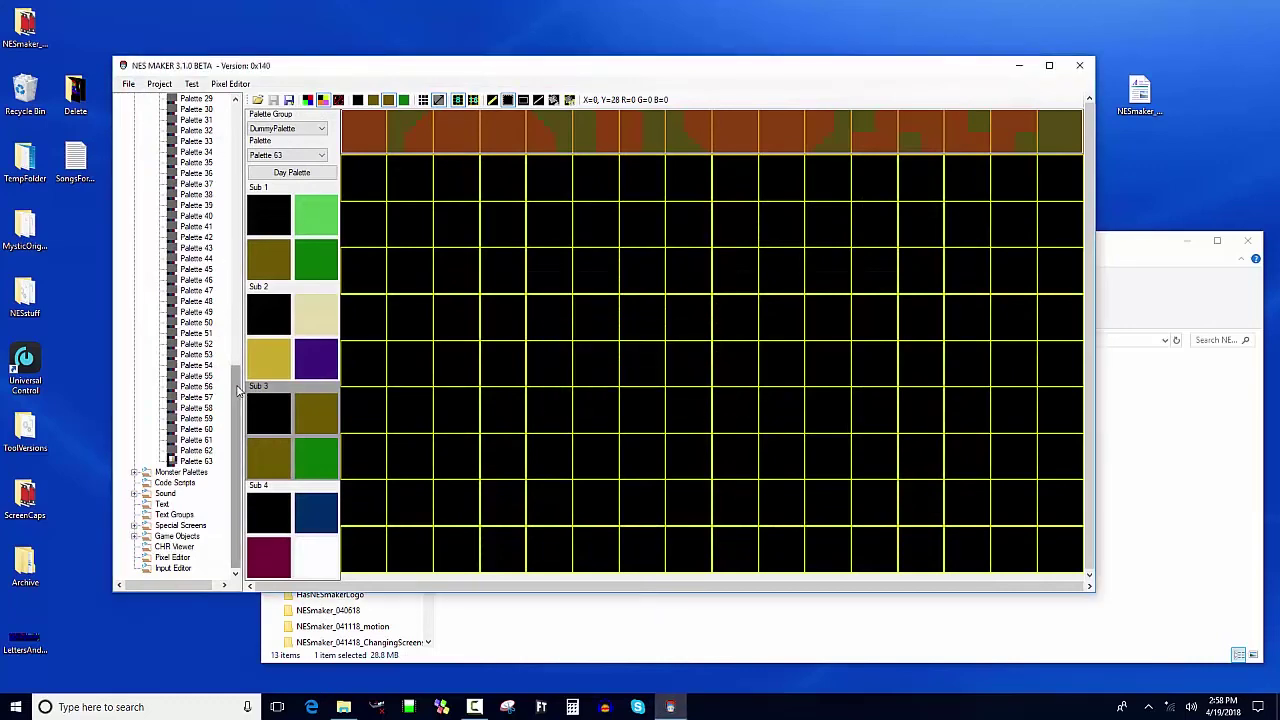
# Step: Open Graphics Bank 1's path info editor, re-tile the path around its centre, and preview sub-palettes
pyautogui.click(188, 163)
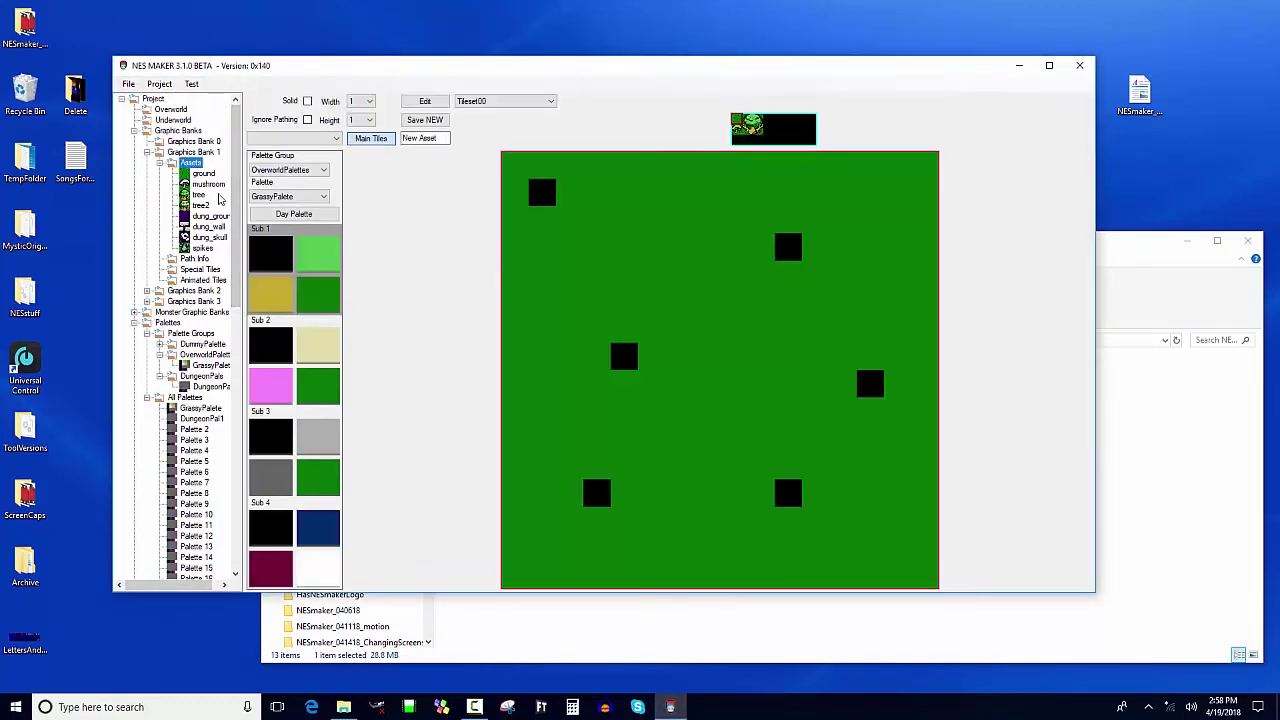
pyautogui.scroll(-1, 232, 210)
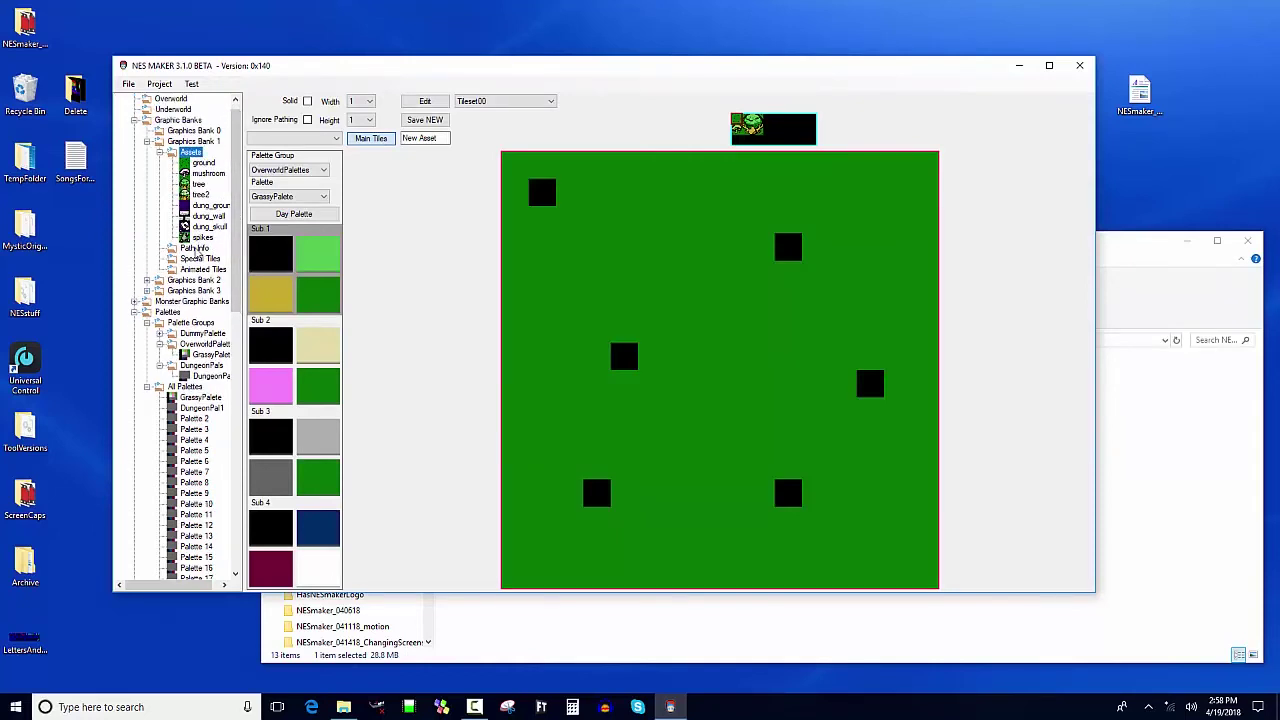
pyautogui.click(196, 248)
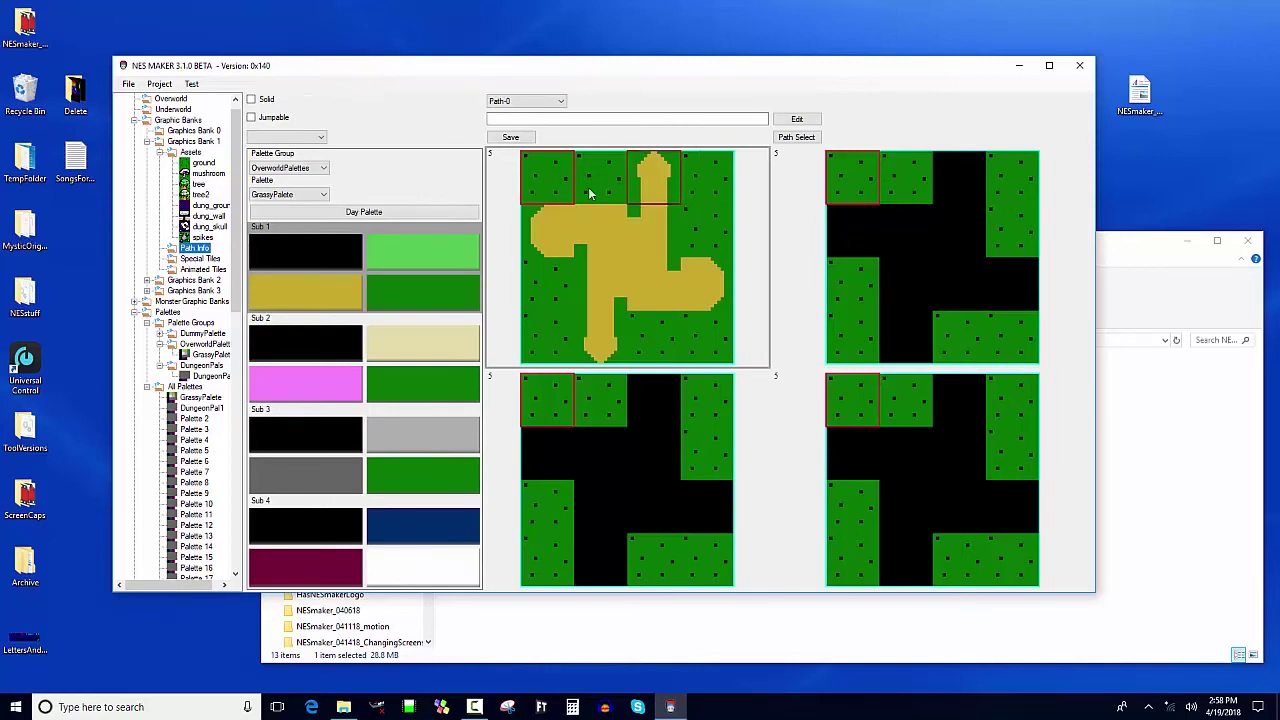
pyautogui.click(669, 290)
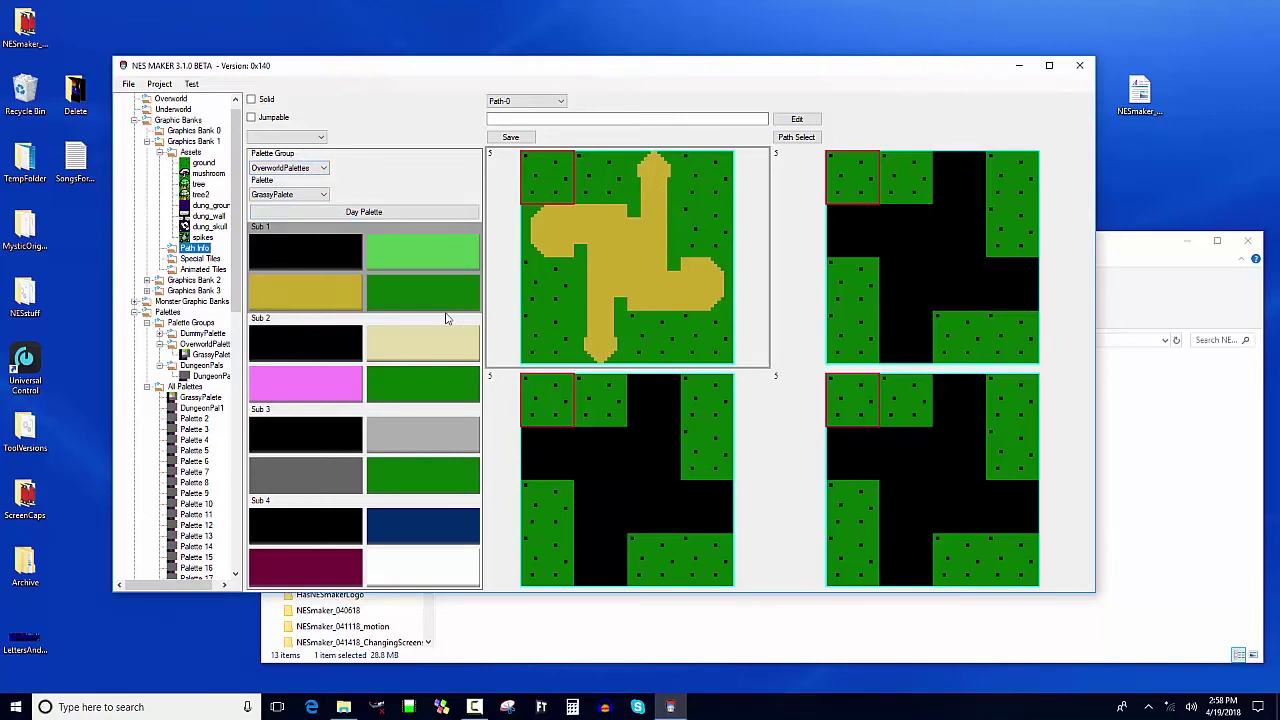
pyautogui.click(325, 428)
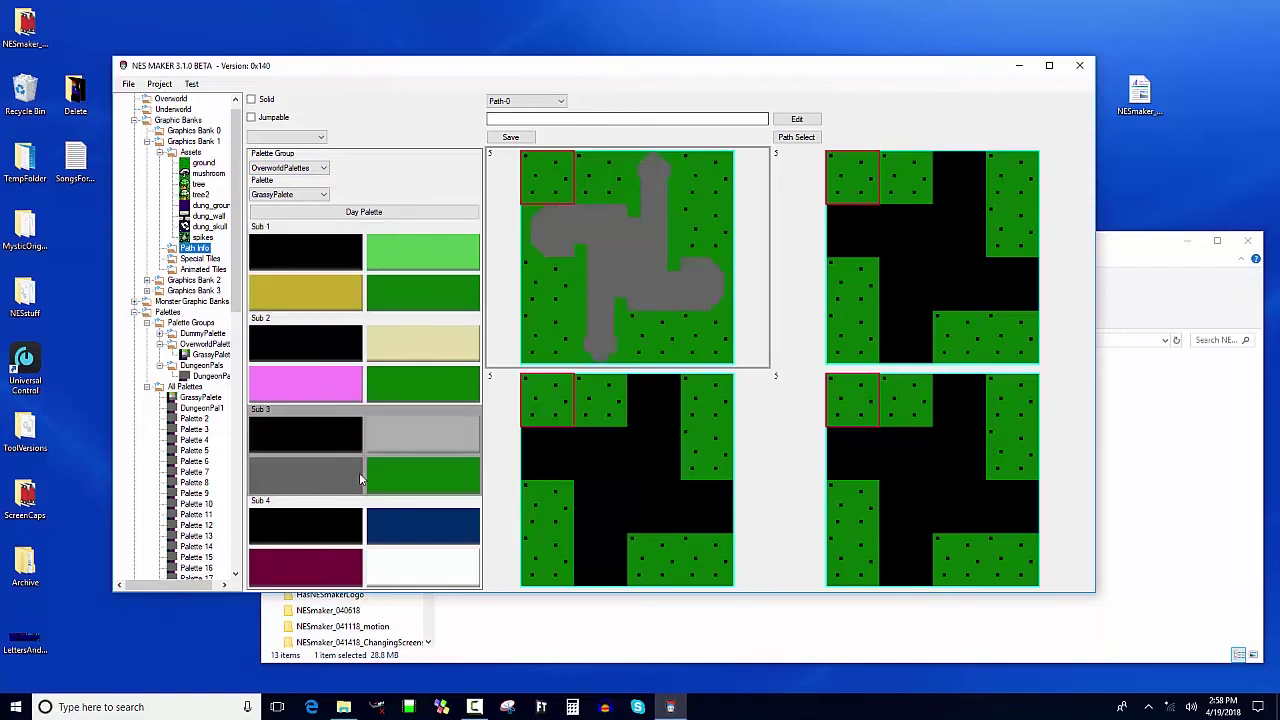
pyautogui.click(306, 343)
pyautogui.click(325, 279)
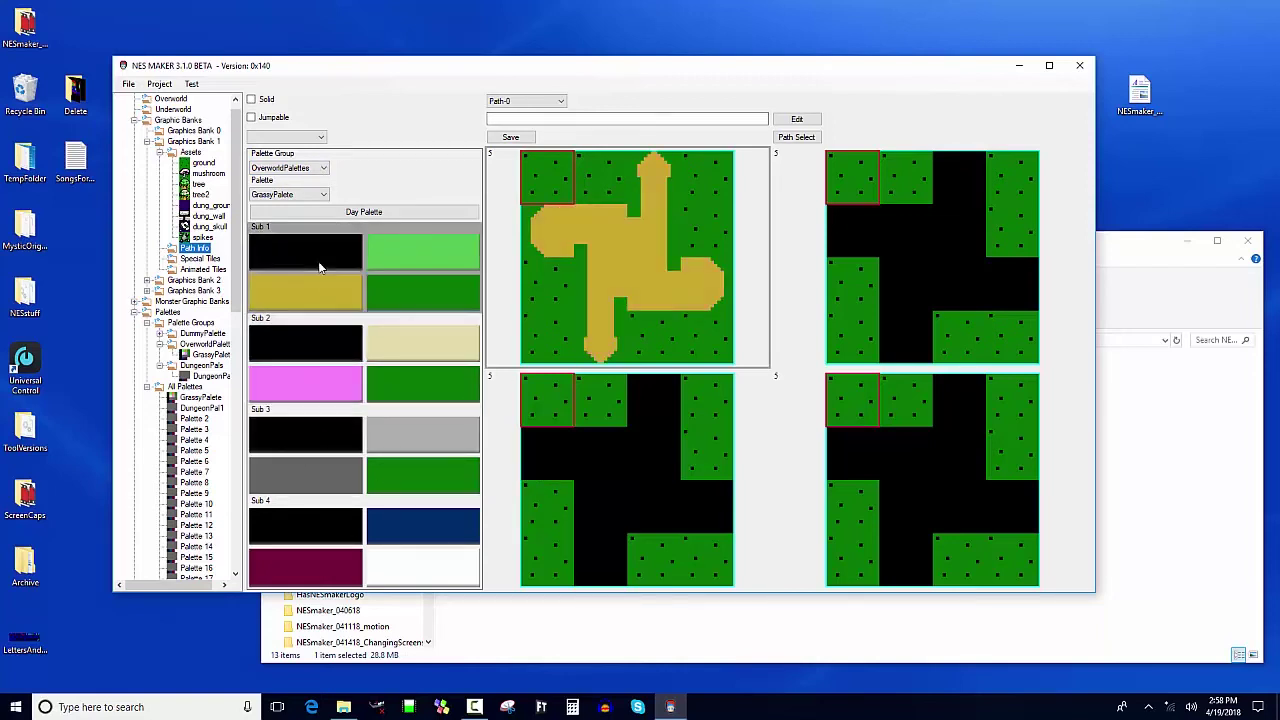
# Step: Preview the path in DungeonPals and DummyPalette, then return to OverworldPalettes
pyautogui.click(323, 168)
pyautogui.click(290, 186)
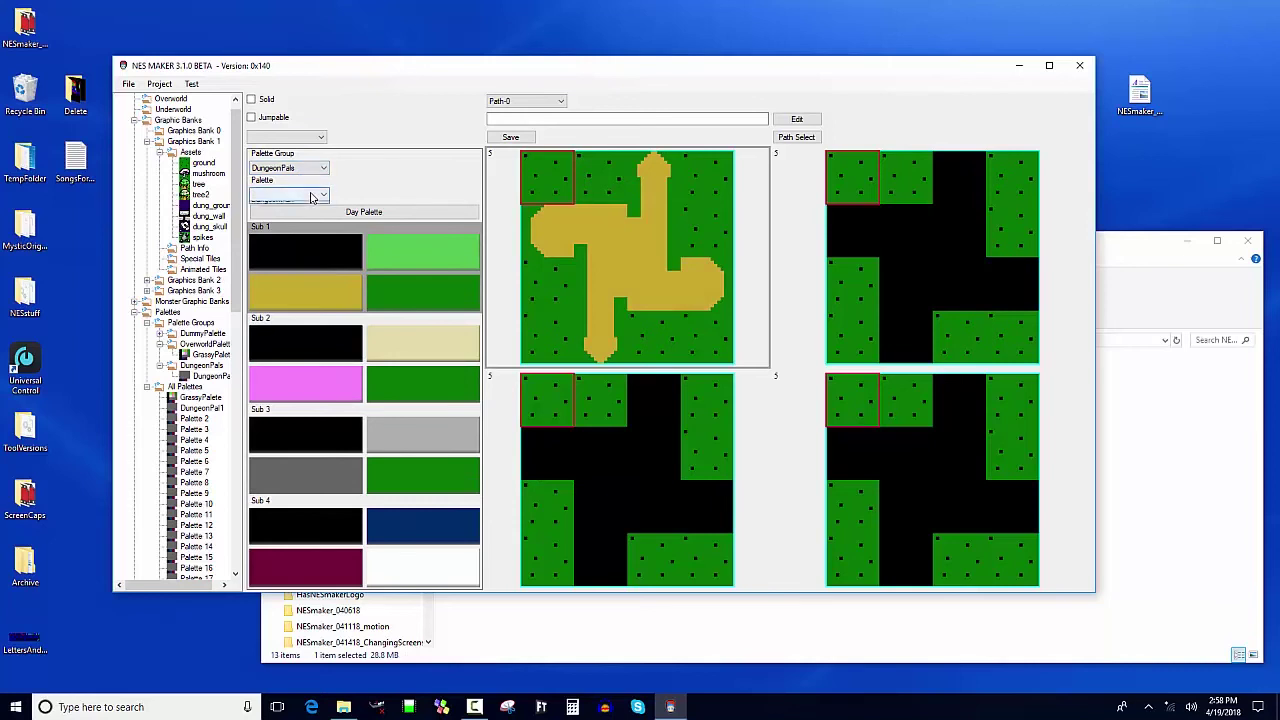
pyautogui.click(337, 445)
pyautogui.click(337, 277)
pyautogui.click(323, 168)
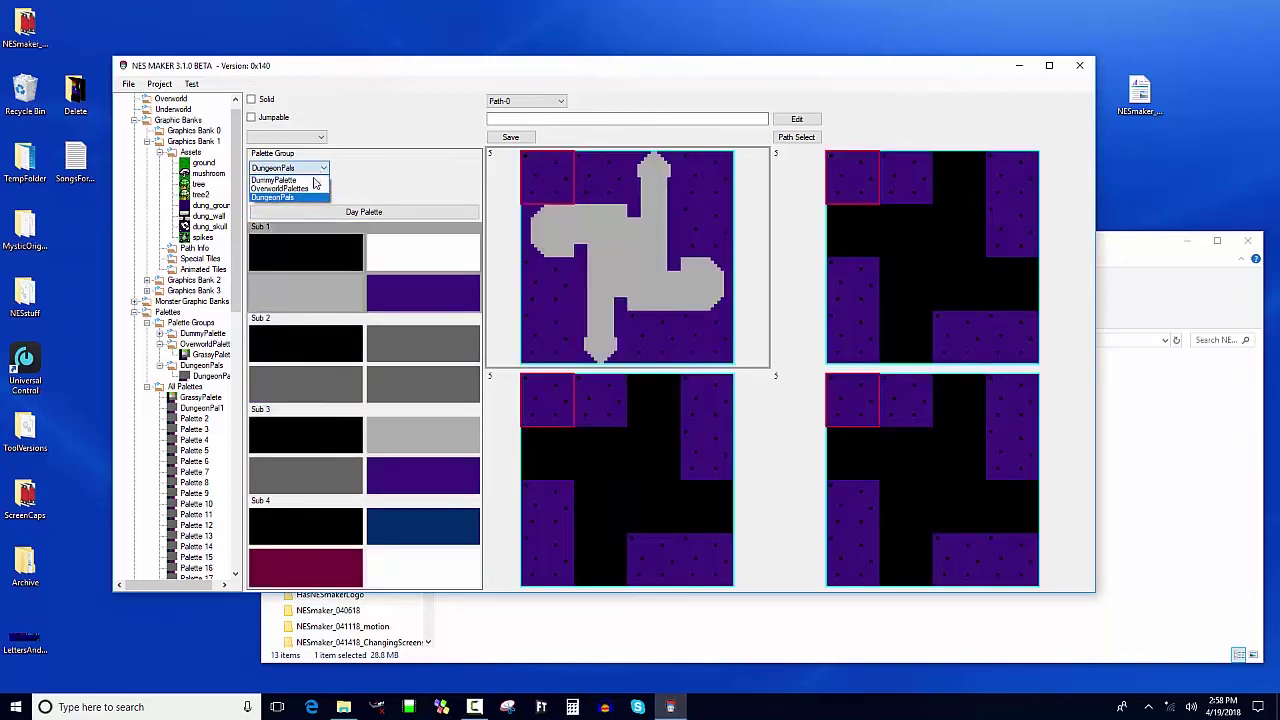
pyautogui.click(290, 180)
pyautogui.click(323, 168)
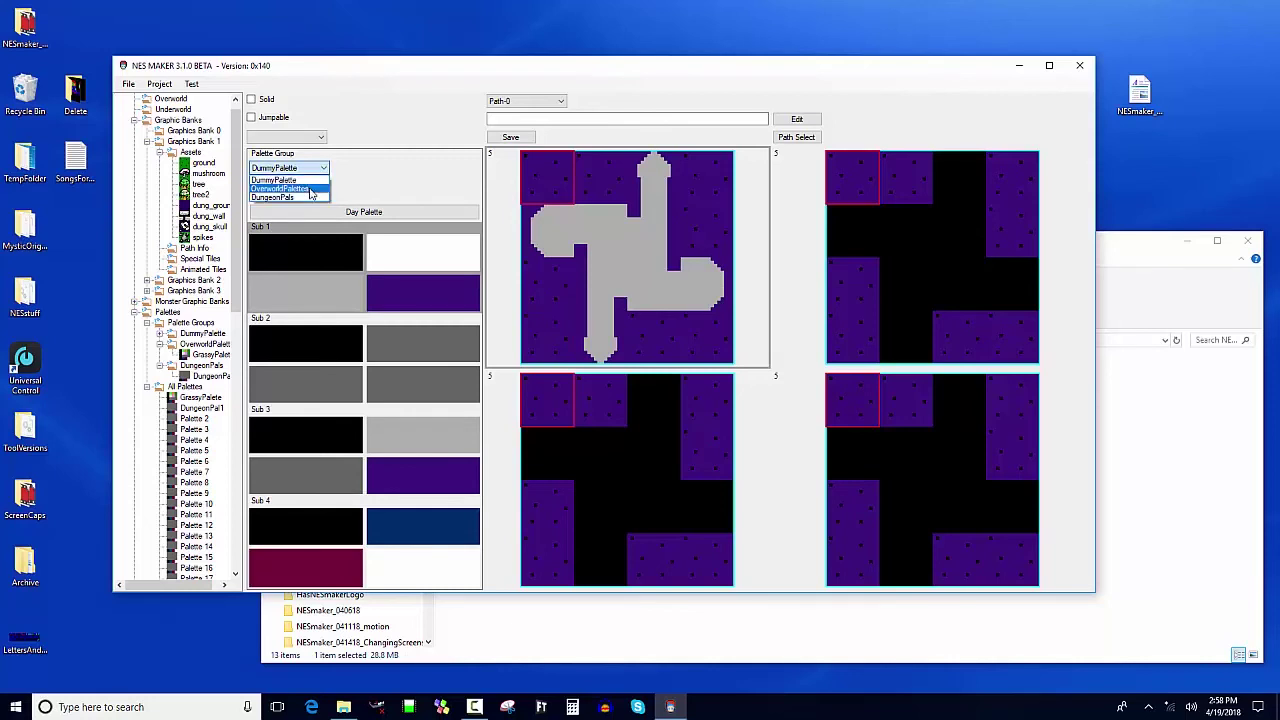
pyautogui.click(290, 187)
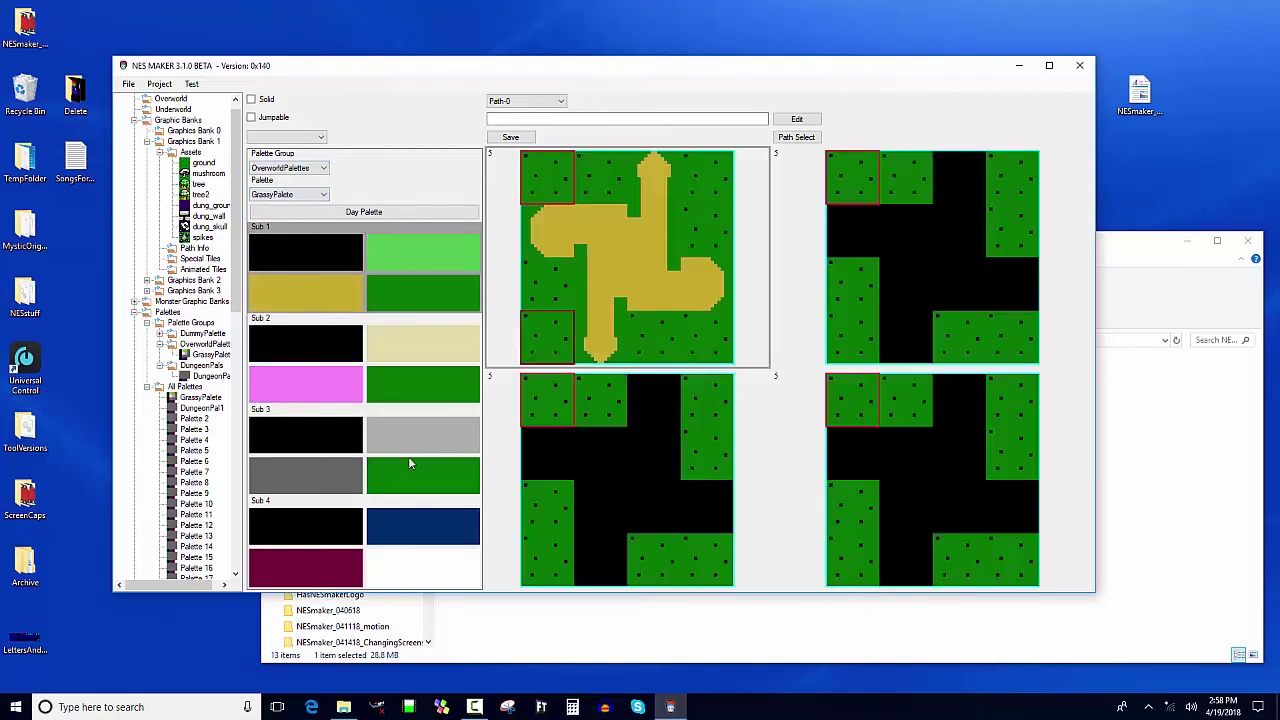
# Step: Select the left-middle path tile for editing
pyautogui.click(663, 207)
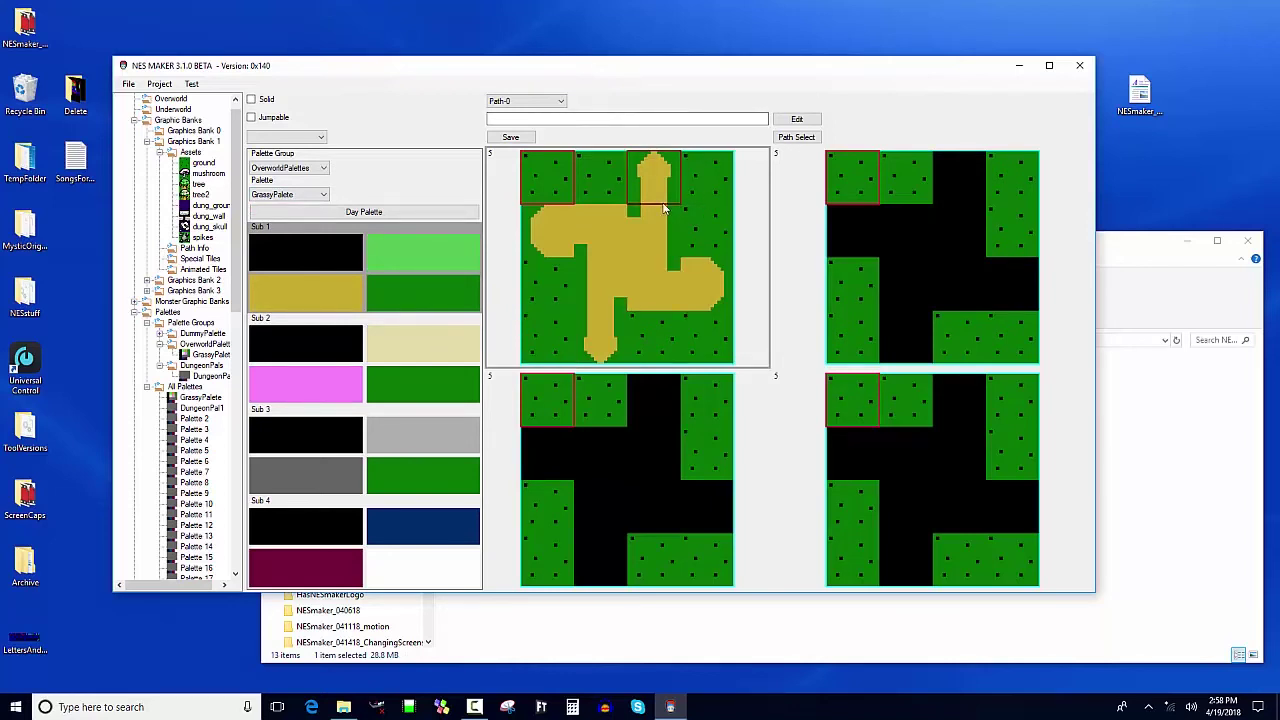
pyautogui.click(590, 222)
pyautogui.click(555, 219)
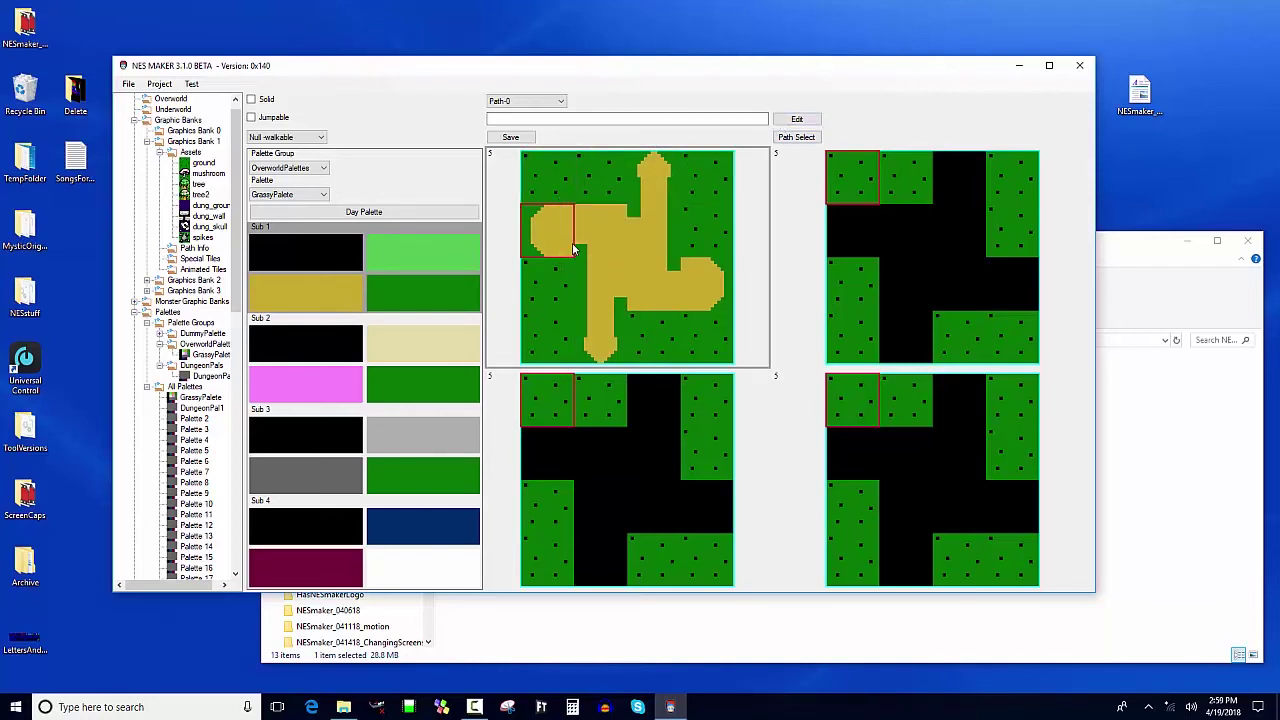
# Step: Paint green along the left-middle tile's bottom row with a tan bar, and save it
pyautogui.click(797, 119)
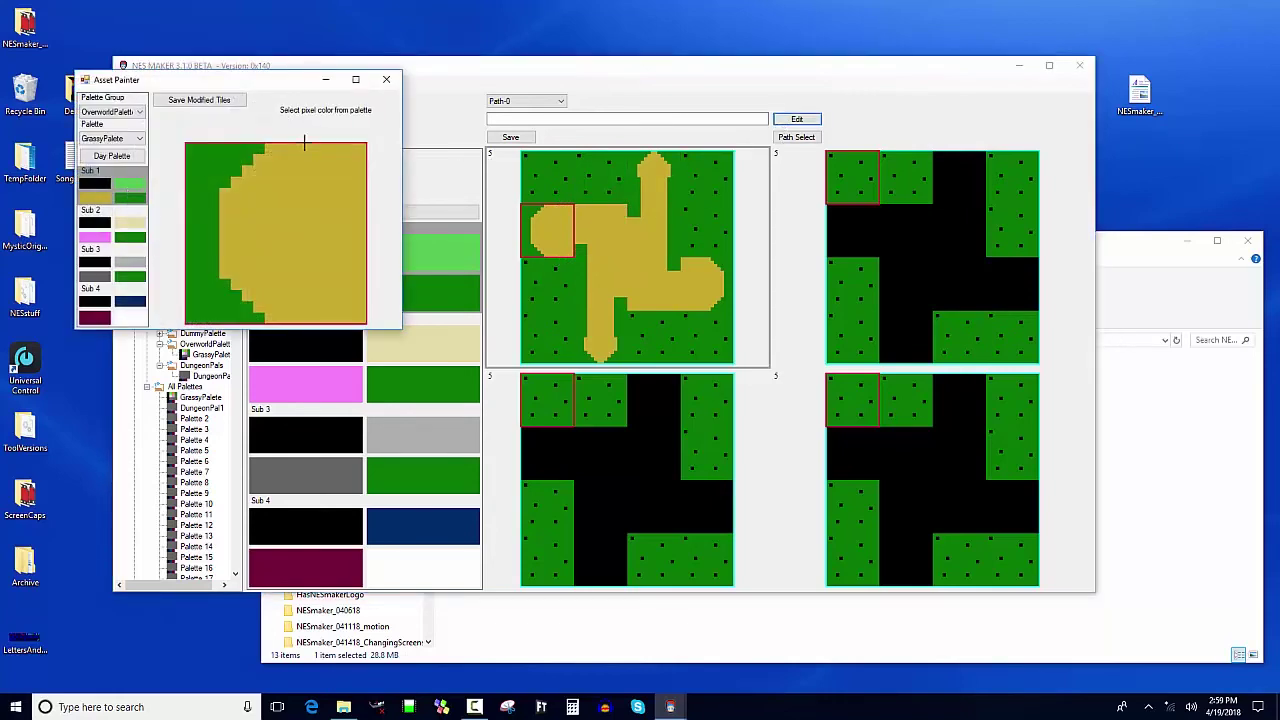
pyautogui.click(132, 198)
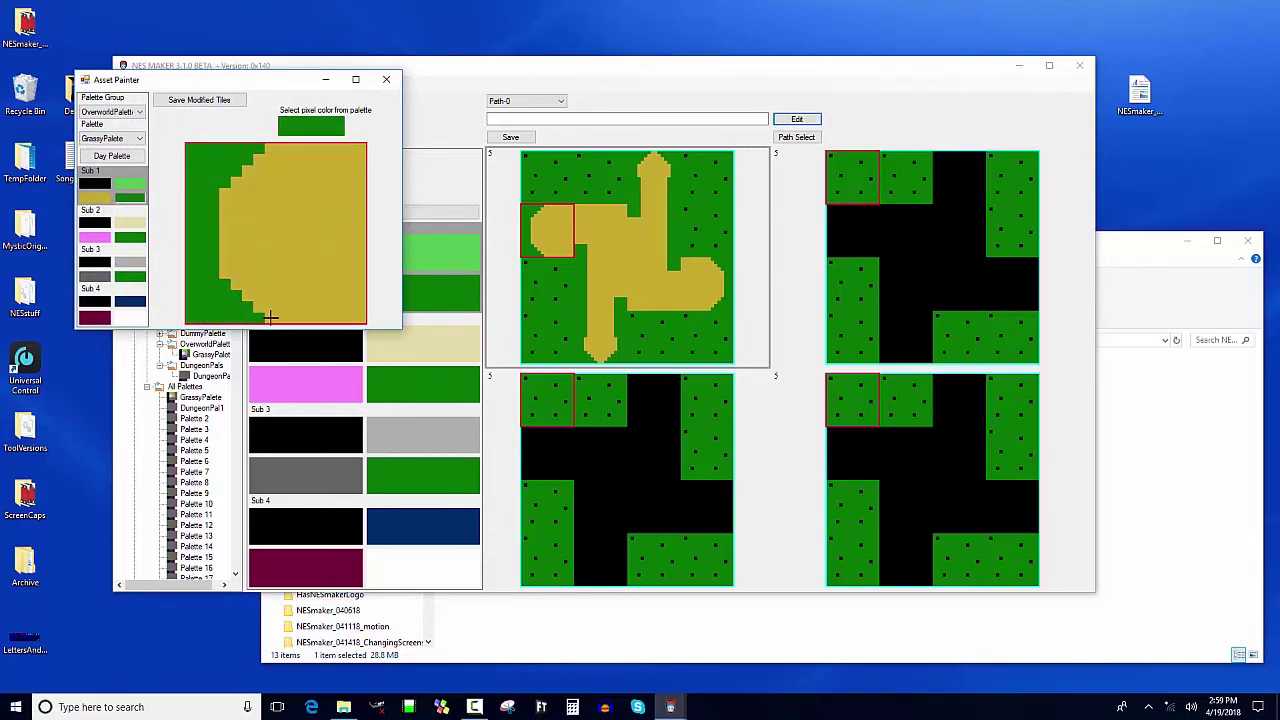
pyautogui.moveTo(268, 318)
pyautogui.mouseDown()
pyautogui.moveTo(316, 320)
pyautogui.moveTo(272, 318)
pyautogui.moveTo(333, 314)
pyautogui.moveTo(357, 297)
pyautogui.mouseUp()
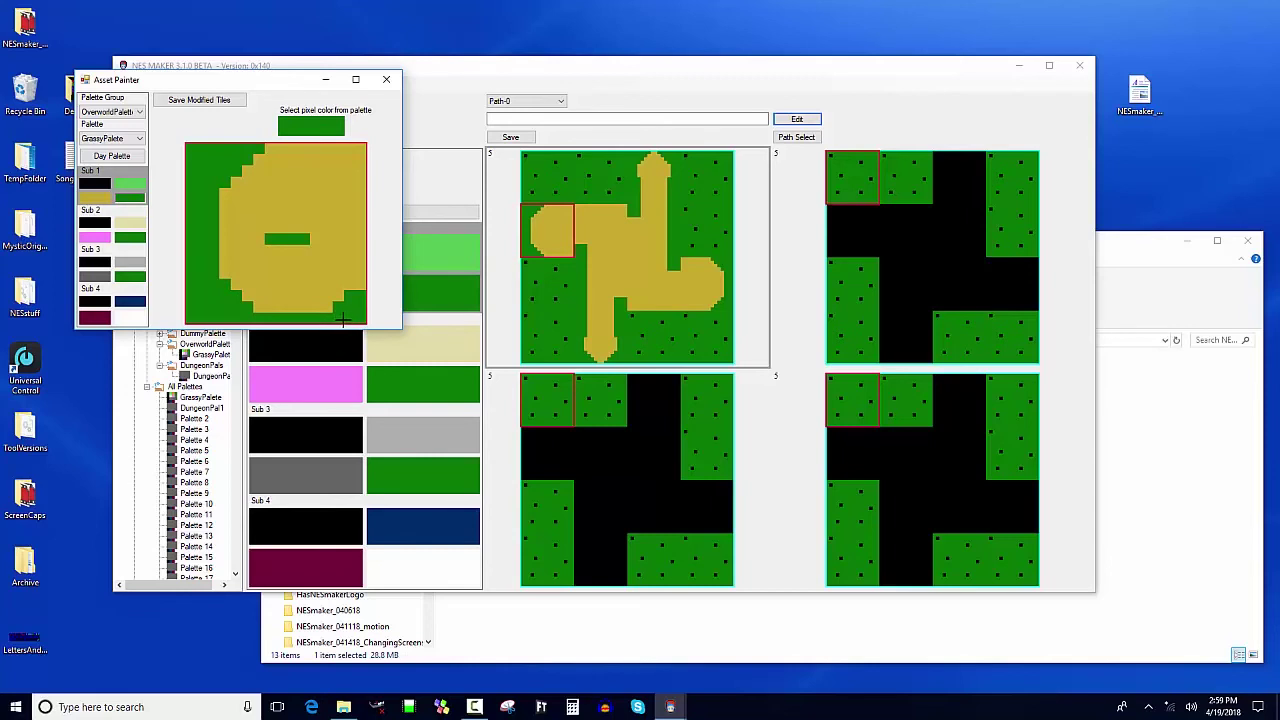
pyautogui.click(102, 201)
pyautogui.moveTo(262, 238); pyautogui.dragTo(303, 240)
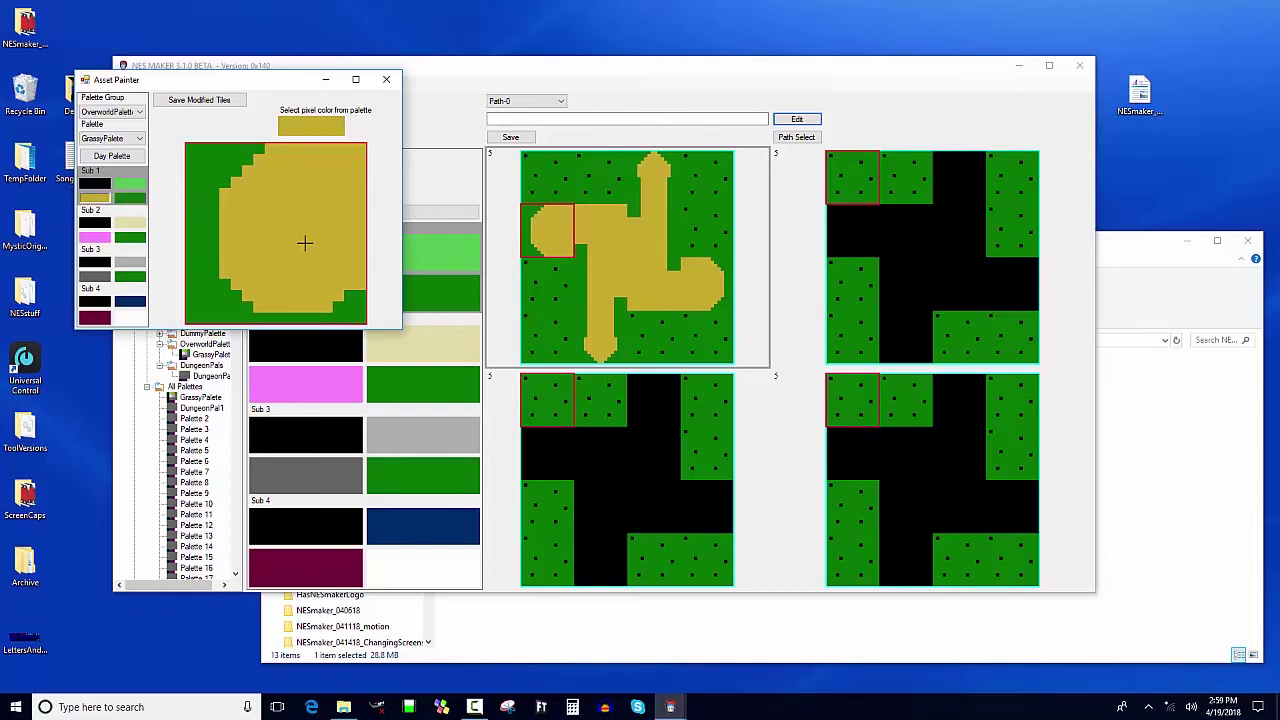
pyautogui.click(200, 99)
pyautogui.click(690, 409)
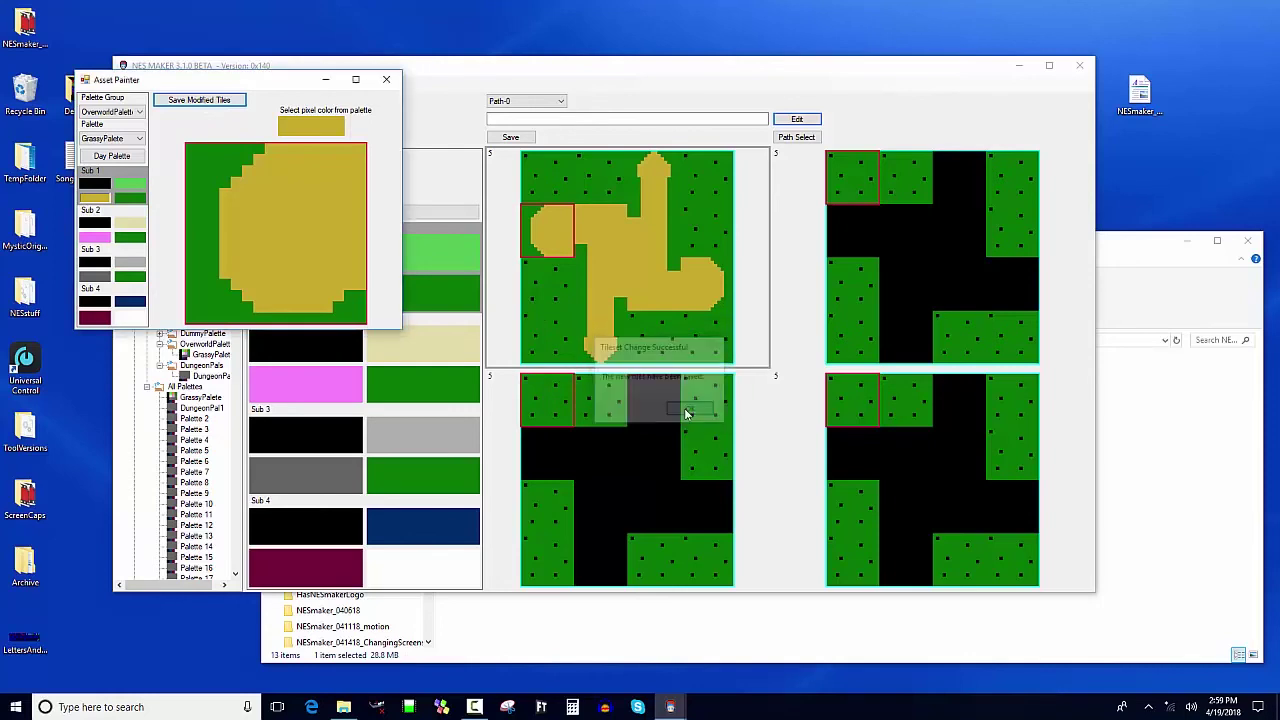
pyautogui.click(386, 79)
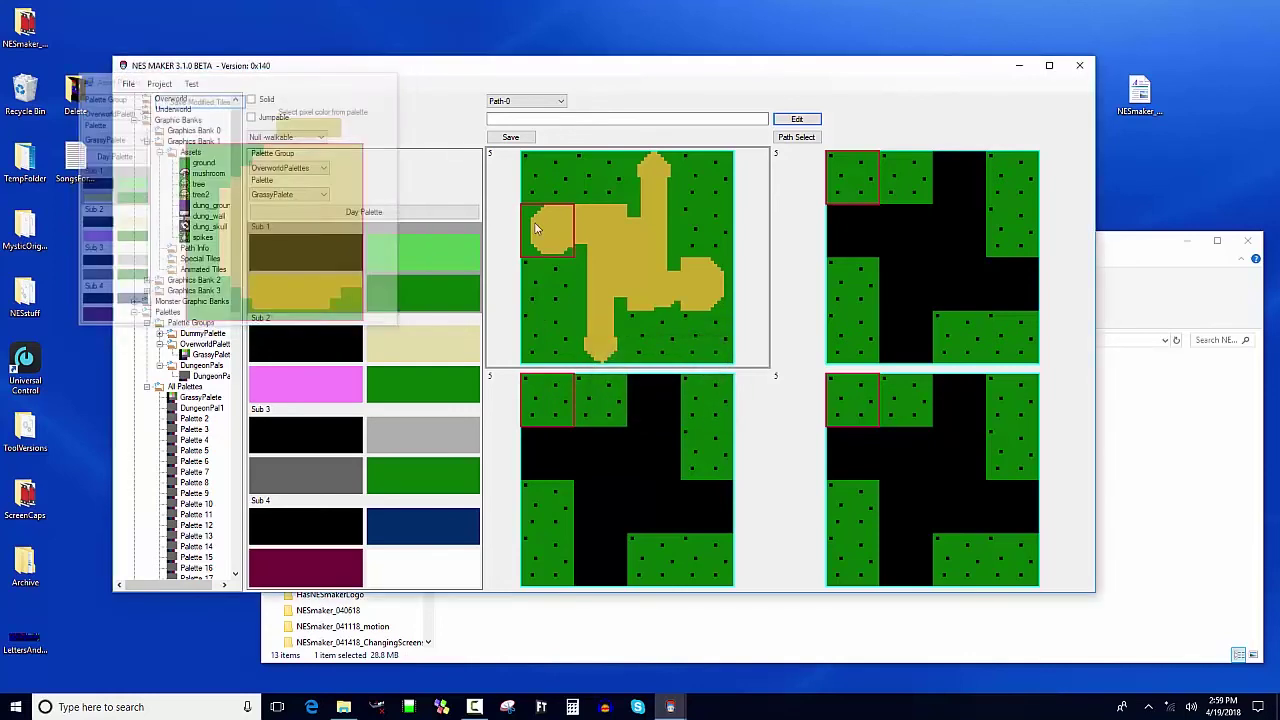
# Step: Add staircased green edge pixels to the centre path tile and save it
pyautogui.click(600, 216)
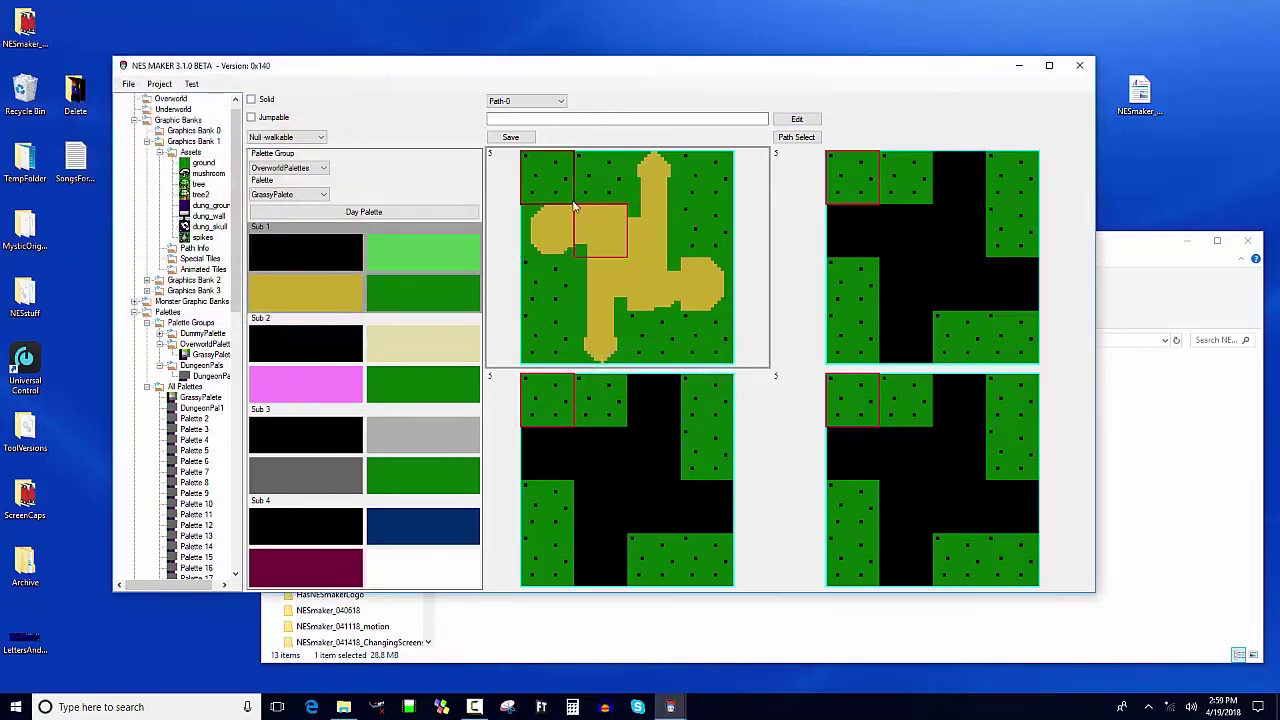
pyautogui.click(797, 119)
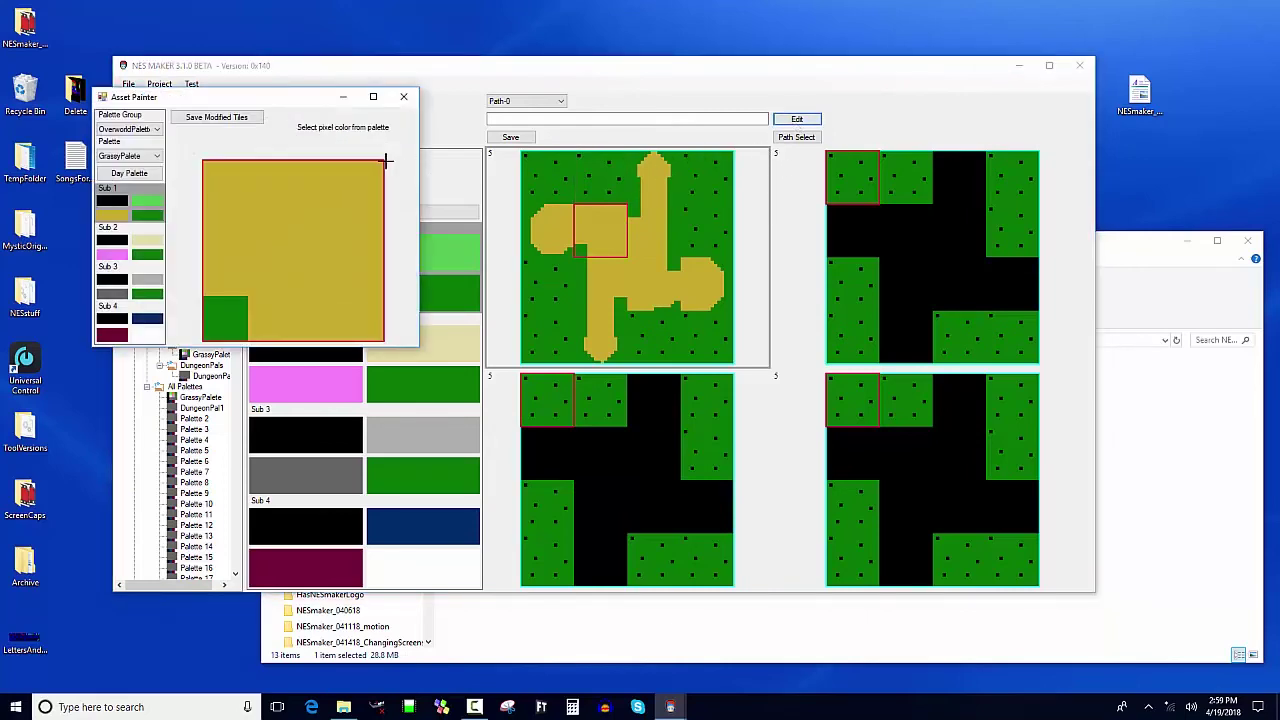
pyautogui.click(148, 215)
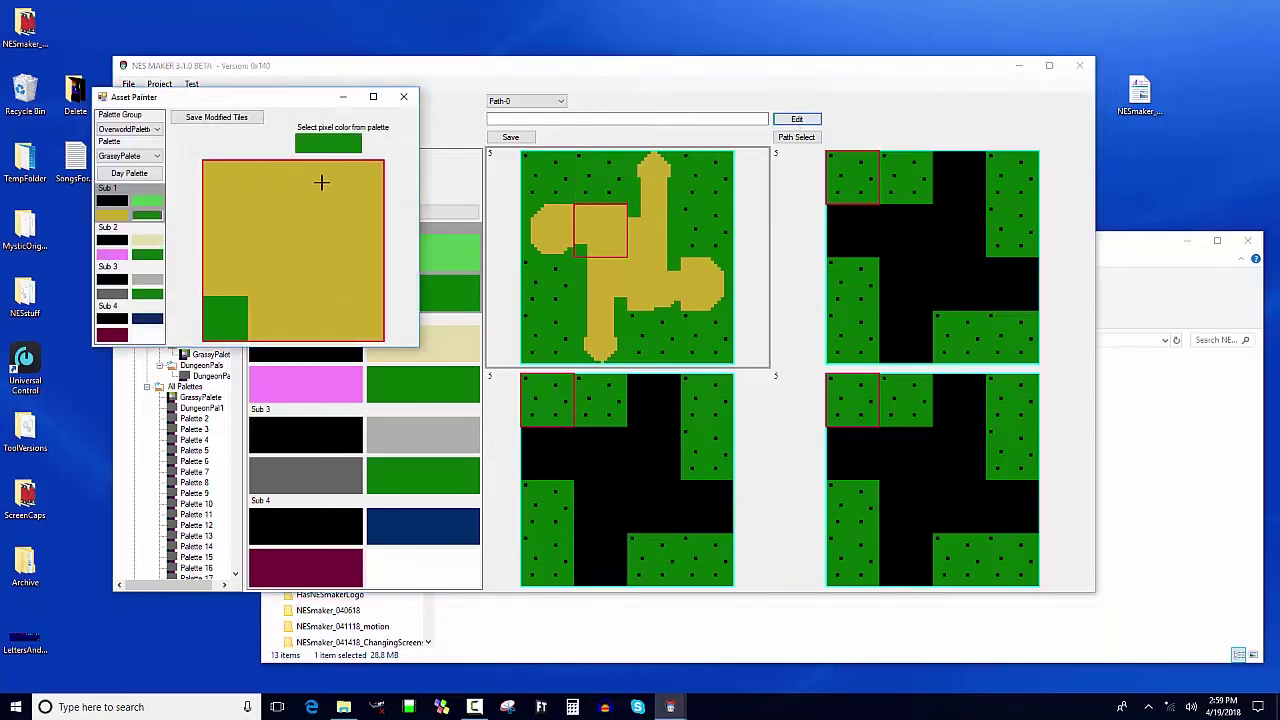
pyautogui.moveTo(328, 166)
pyautogui.mouseDown()
pyautogui.moveTo(378, 186)
pyautogui.moveTo(357, 166)
pyautogui.moveTo(380, 198)
pyautogui.mouseUp()
pyautogui.click(298, 166)
pyautogui.click(253, 177)
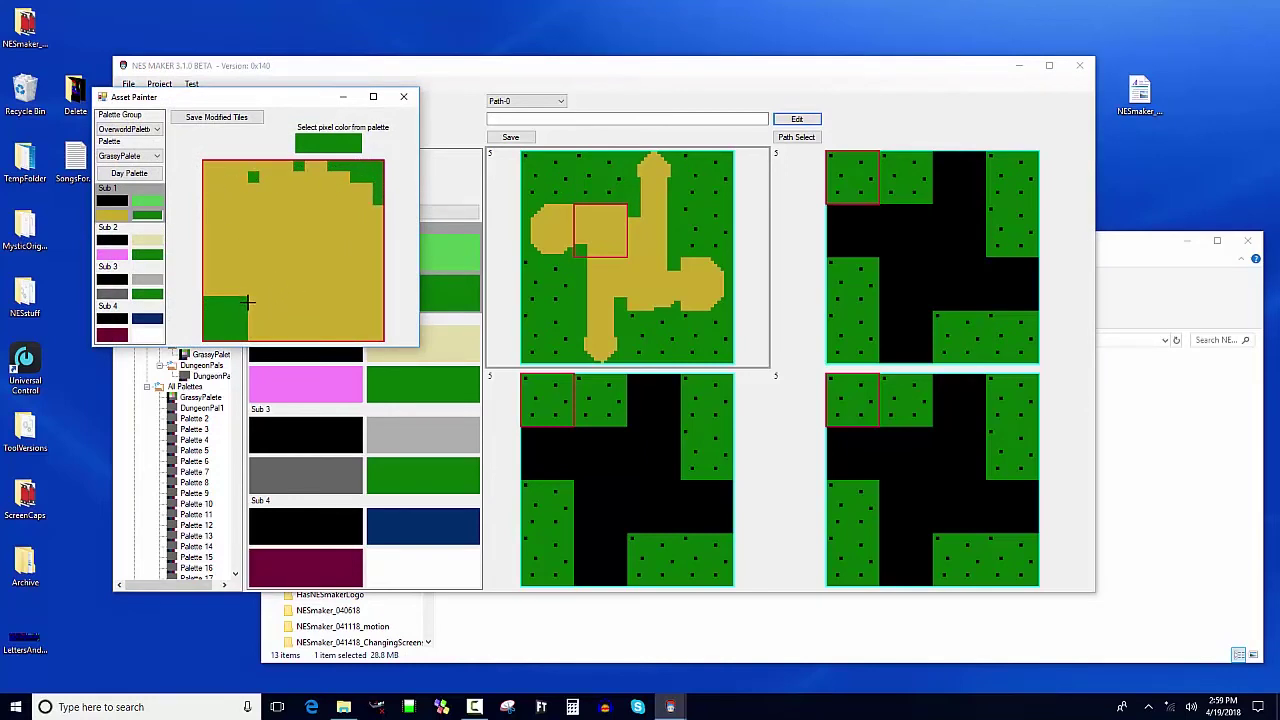
pyautogui.moveTo(248, 302); pyautogui.dragTo(258, 334)
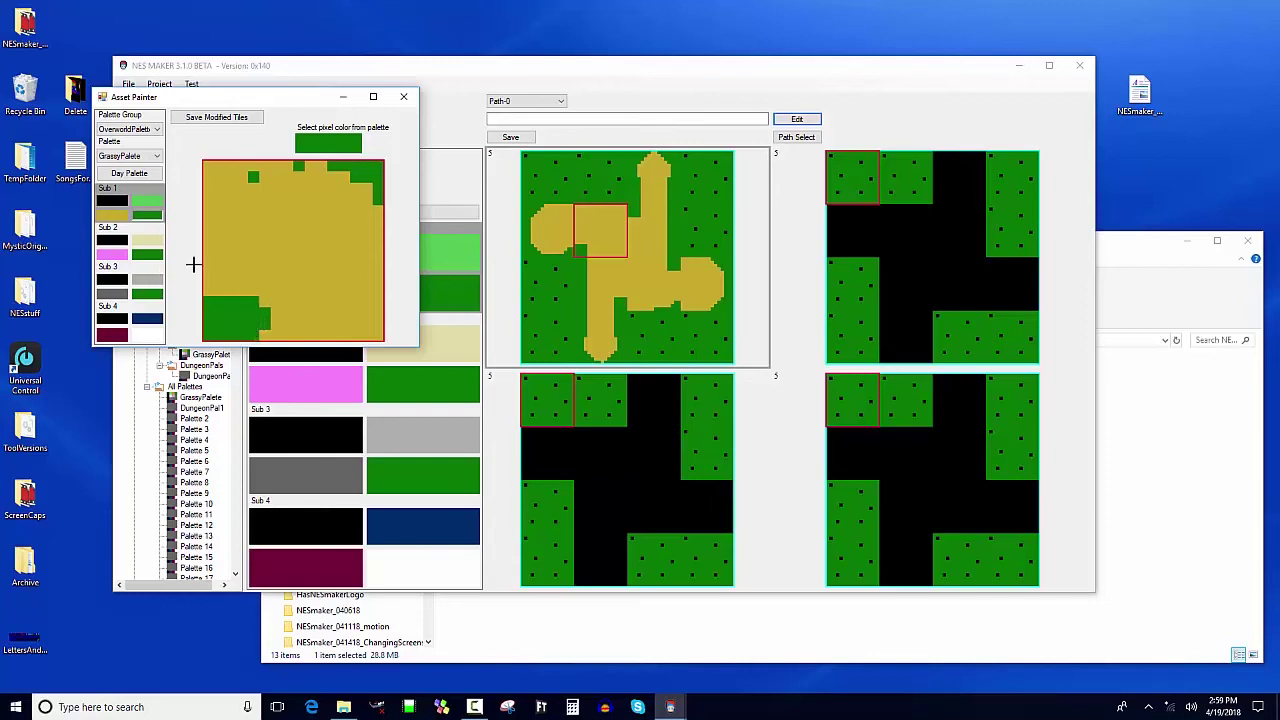
pyautogui.moveTo(216, 290); pyautogui.dragTo(235, 288)
pyautogui.click(216, 117)
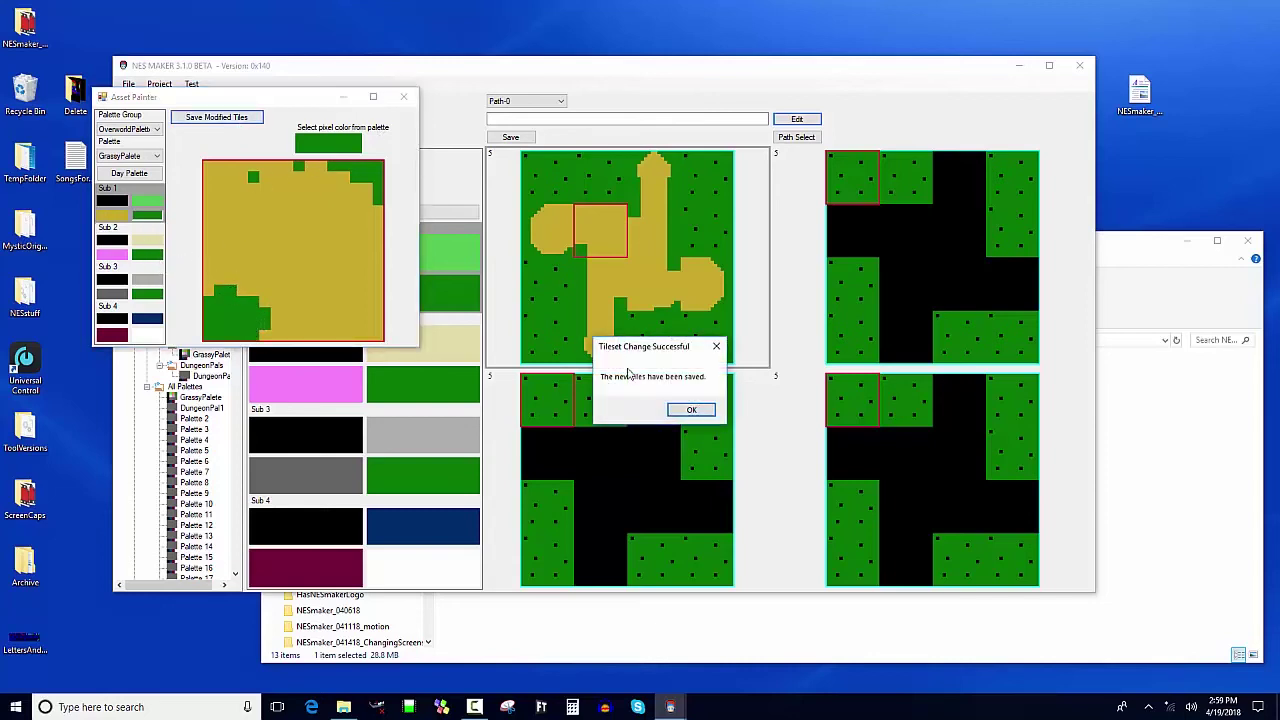
pyautogui.click(690, 410)
pyautogui.click(403, 97)
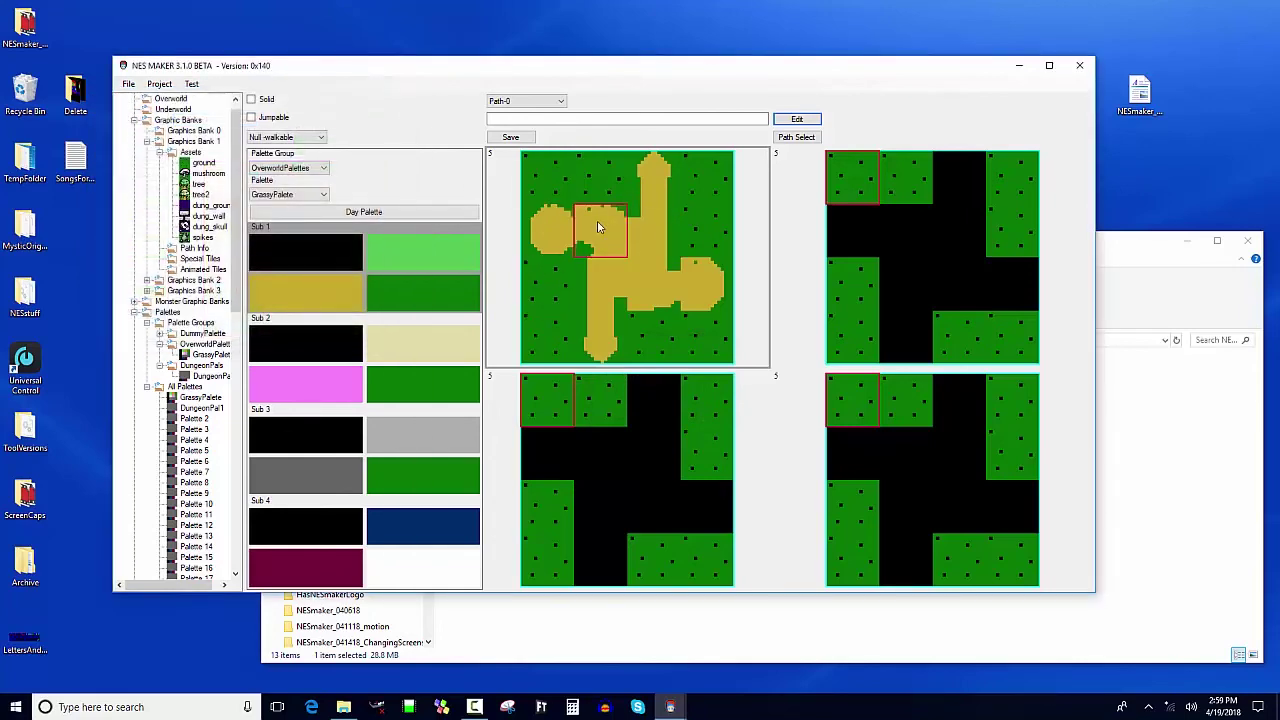
# Step: Widen the top stem tile with a tan bulge, trim its right side green, and save
pyautogui.click(639, 168)
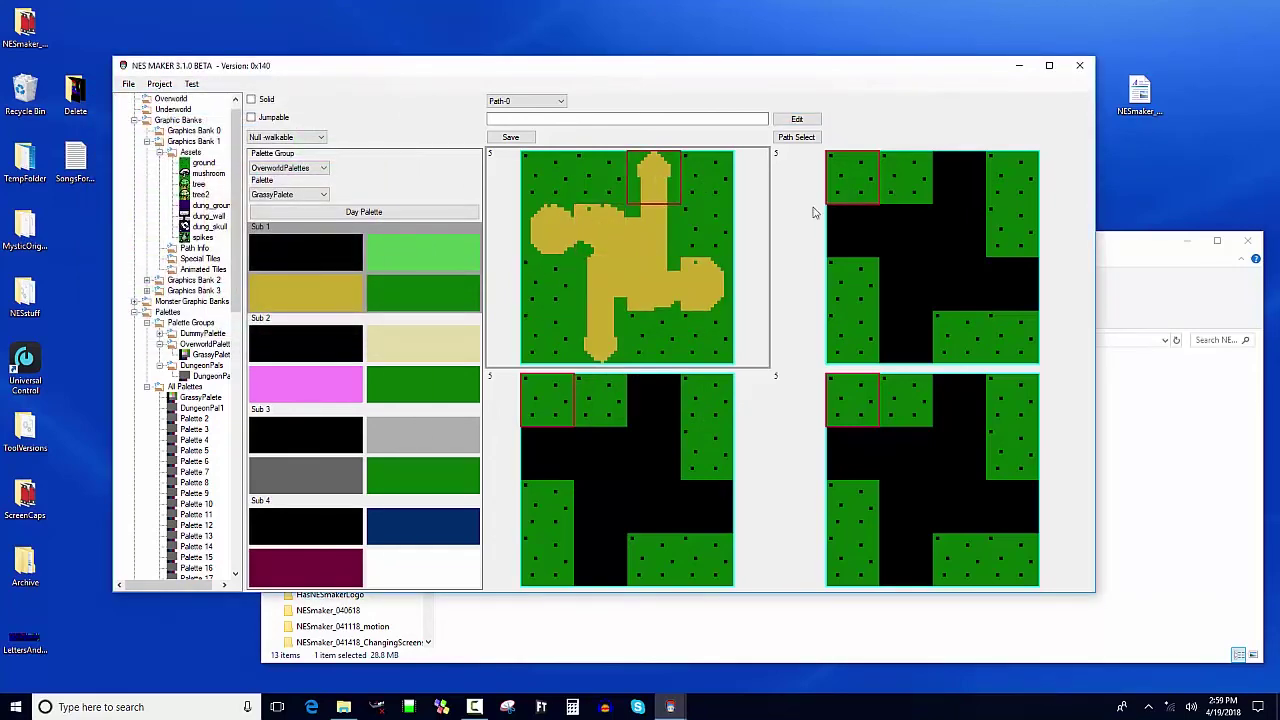
pyautogui.click(797, 119)
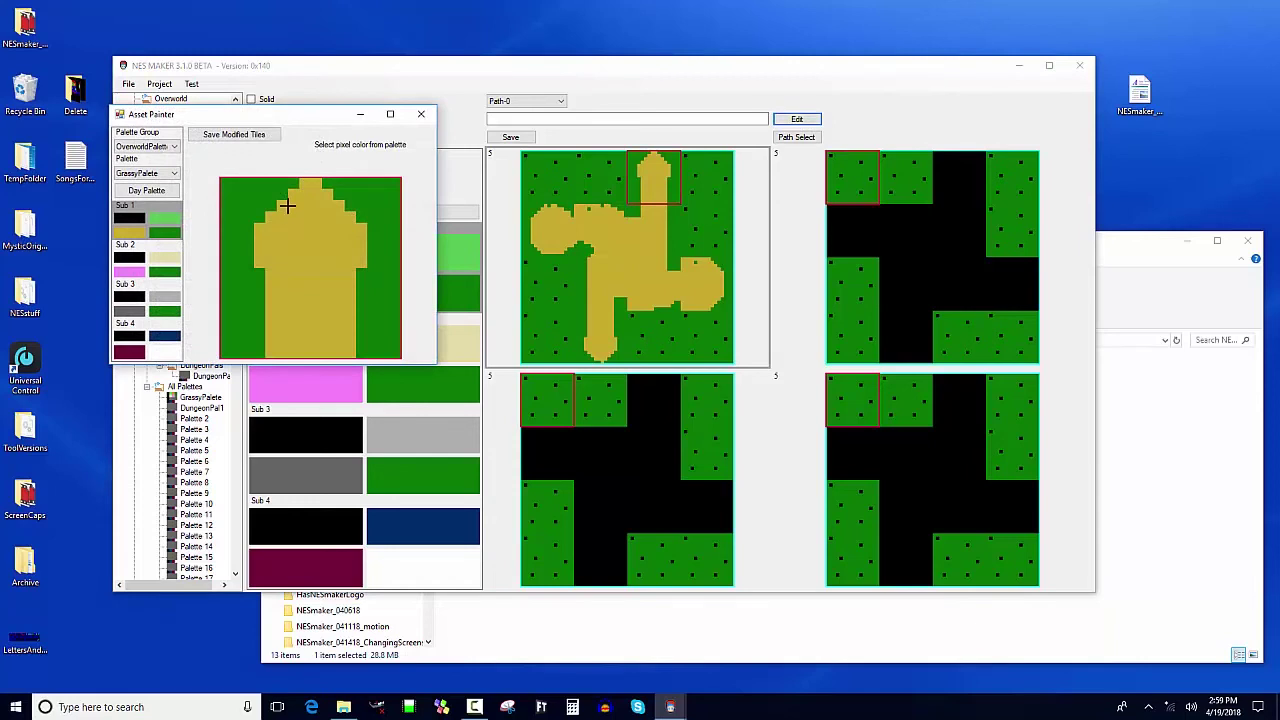
pyautogui.click(133, 233)
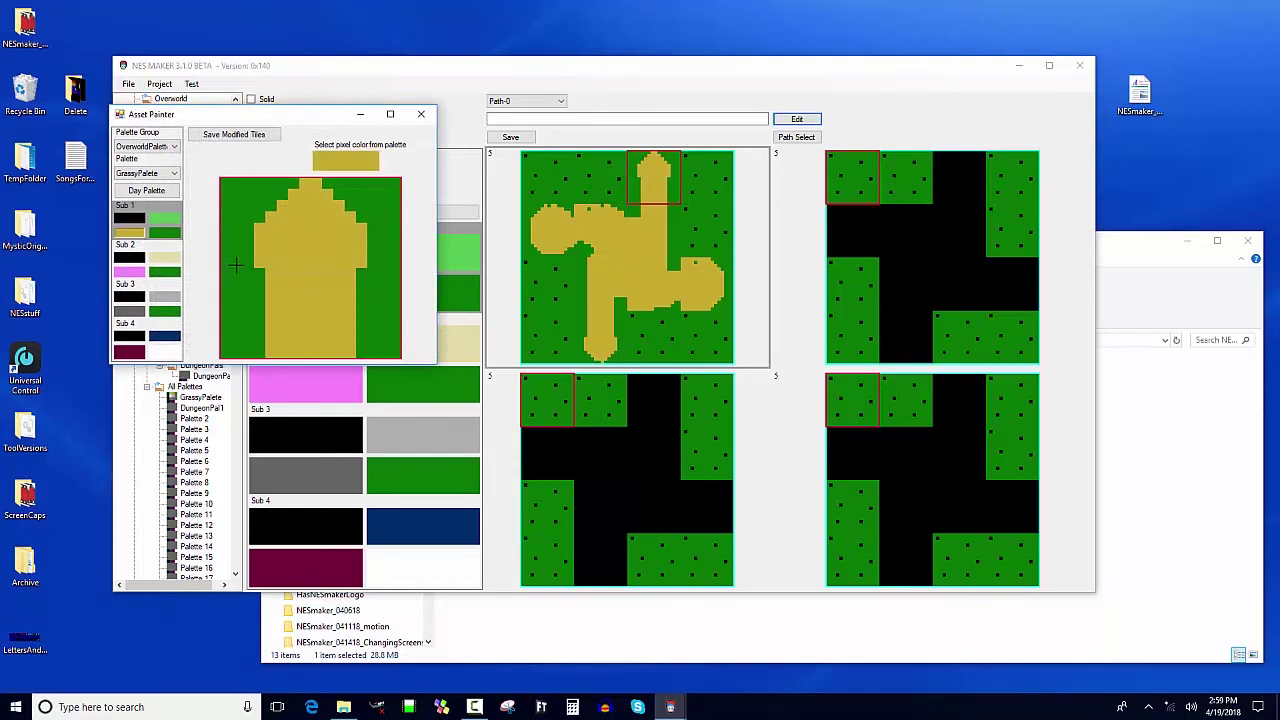
pyautogui.moveTo(236, 264)
pyautogui.mouseDown()
pyautogui.moveTo(247, 305)
pyautogui.moveTo(265, 297)
pyautogui.mouseUp()
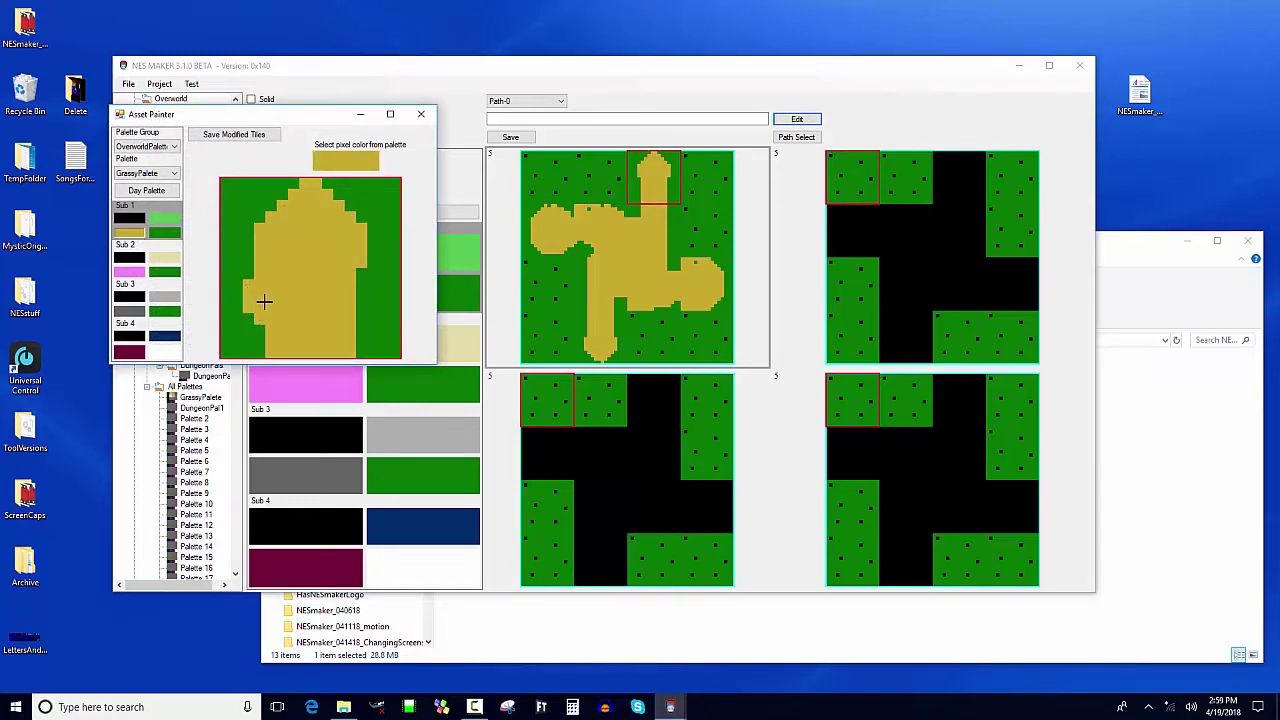
pyautogui.click(165, 233)
pyautogui.moveTo(350, 282); pyautogui.dragTo(350, 338)
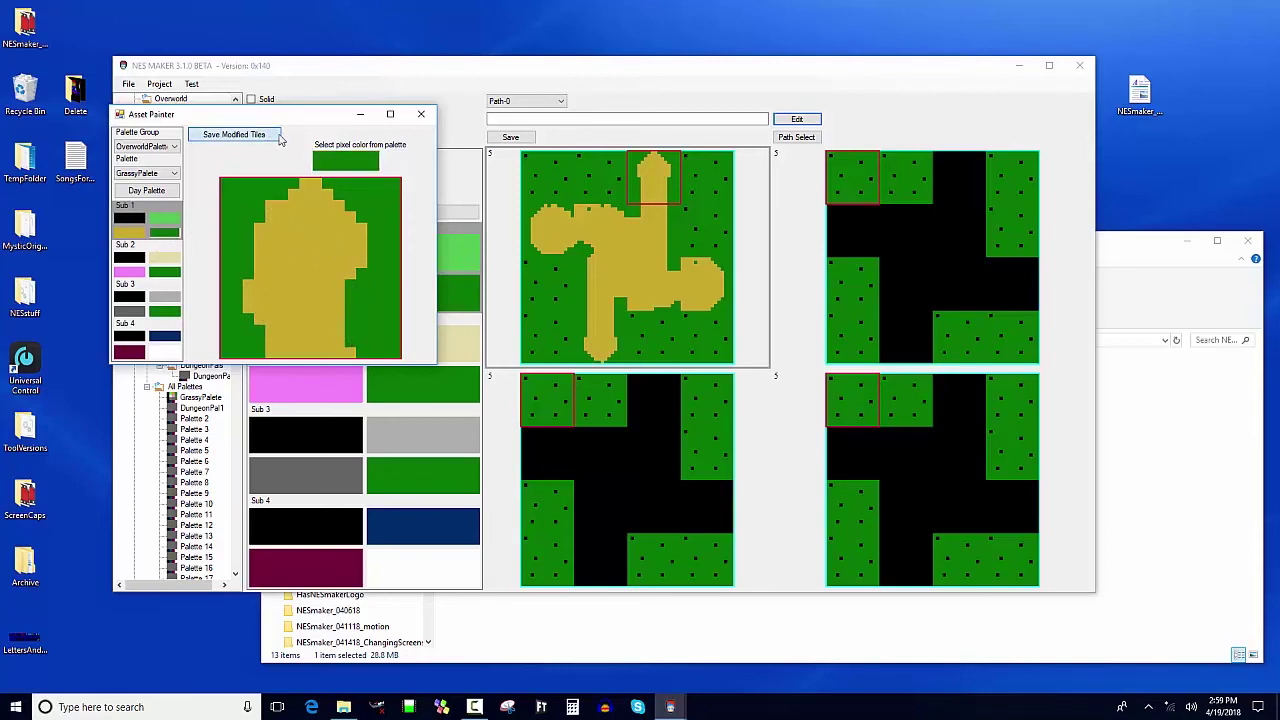
pyautogui.click(234, 134)
pyautogui.click(685, 411)
# Step: Paint green into a path tile's top-left corner and save the modified tiles
pyautogui.click(652, 285)
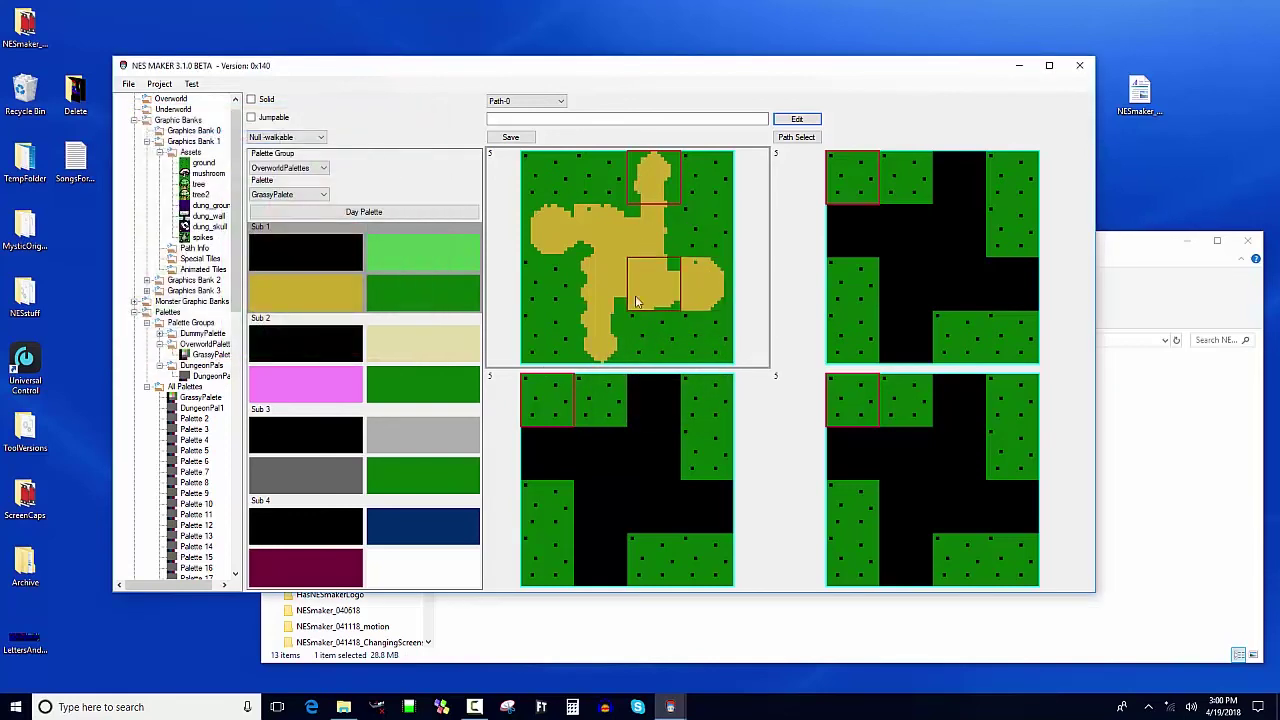
pyautogui.click(600, 231)
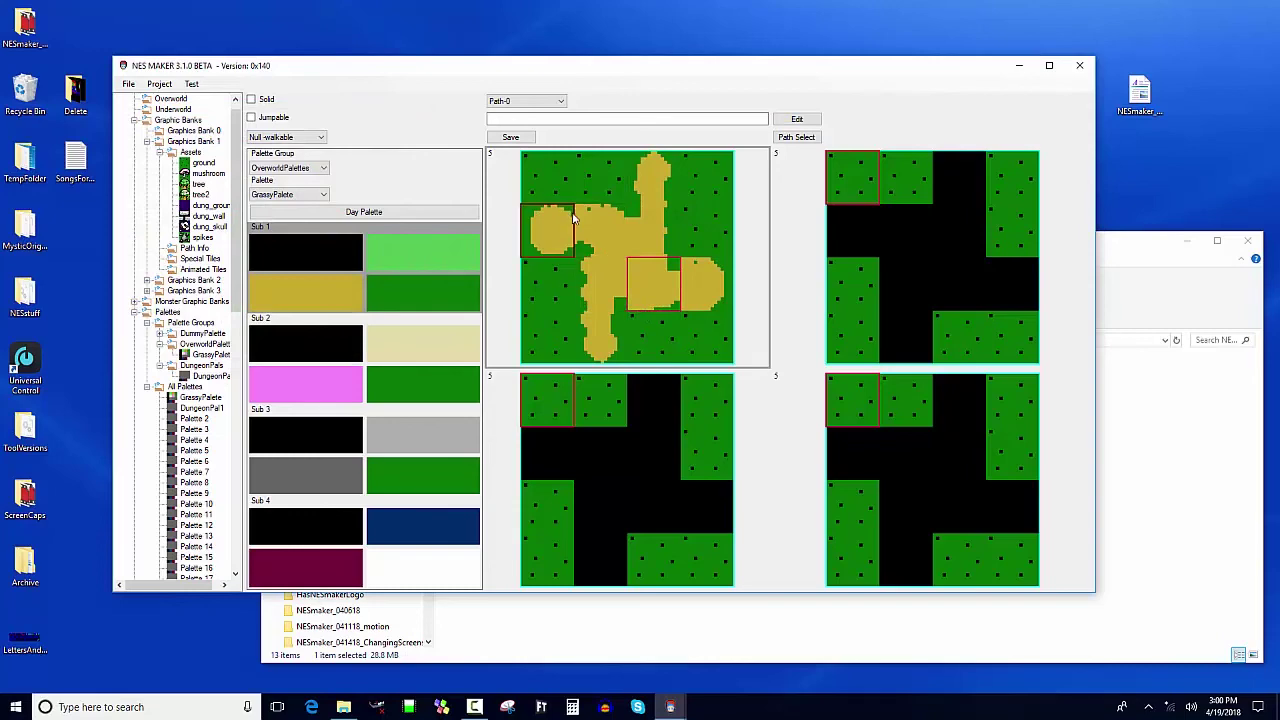
pyautogui.click(797, 119)
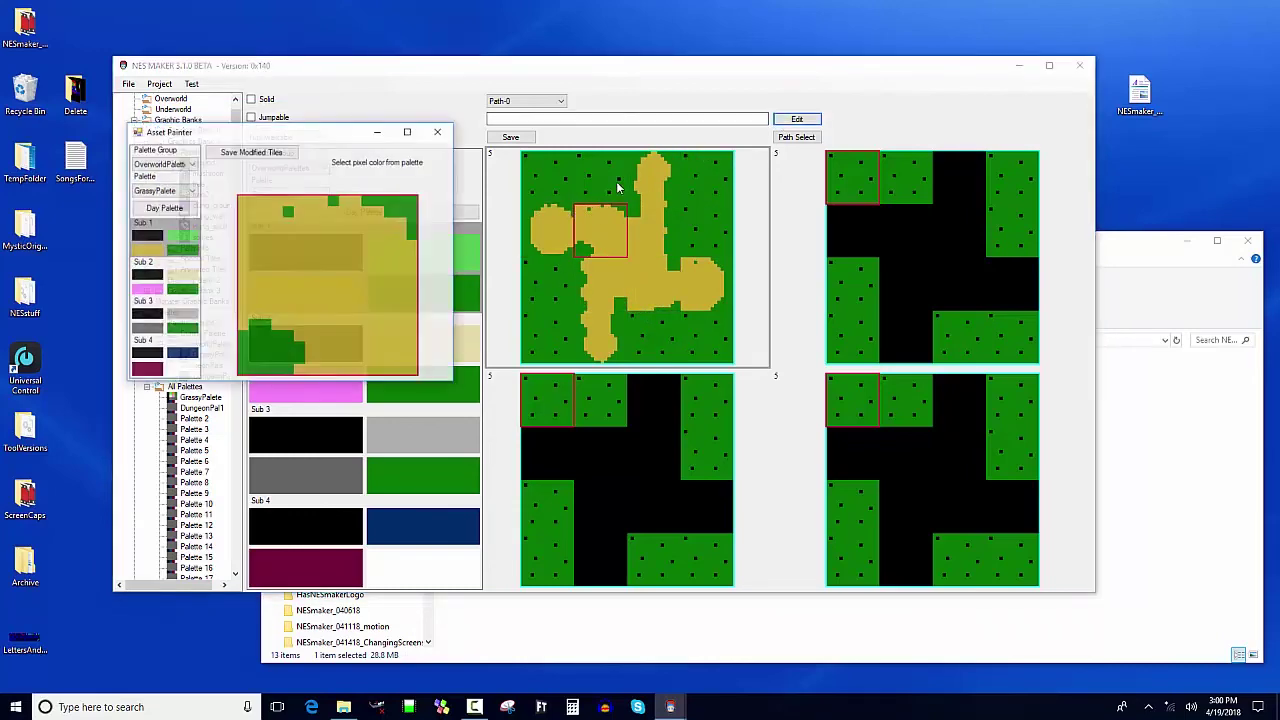
pyautogui.click(189, 248)
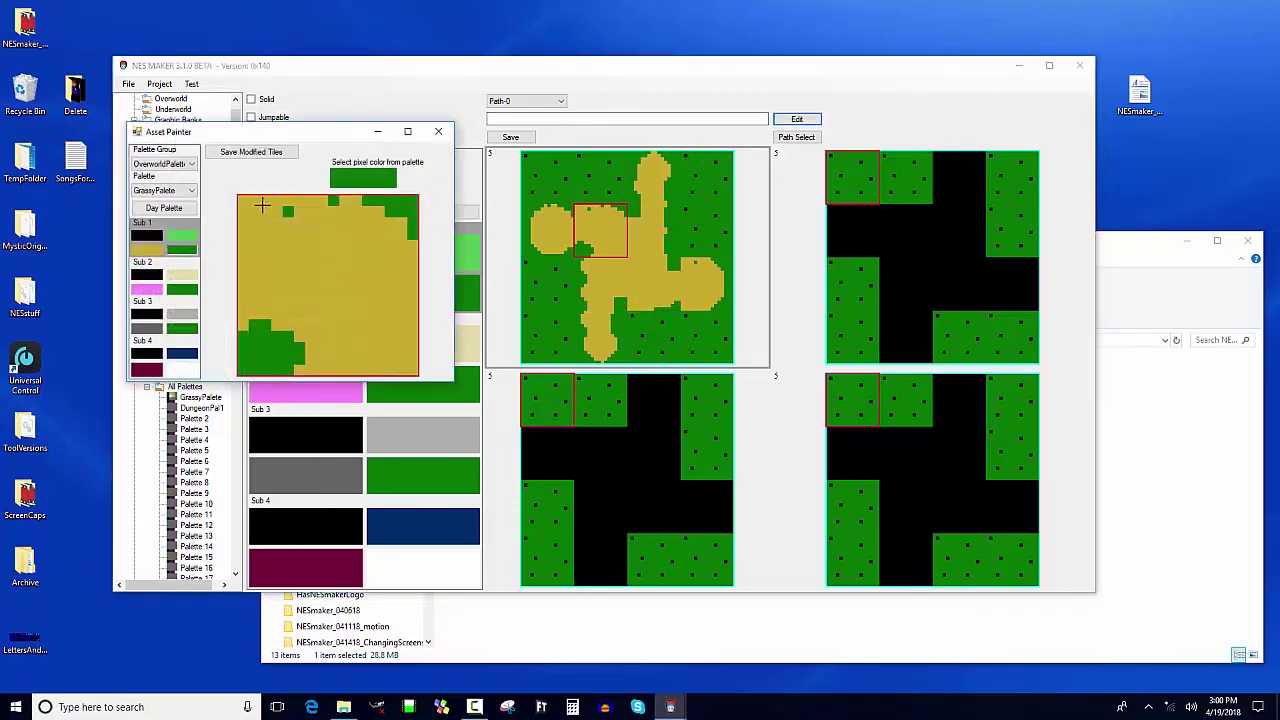
pyautogui.moveTo(263, 206)
pyautogui.mouseDown()
pyautogui.moveTo(236, 222)
pyautogui.moveTo(250, 199)
pyautogui.moveTo(286, 198)
pyautogui.mouseUp()
pyautogui.click(251, 152)
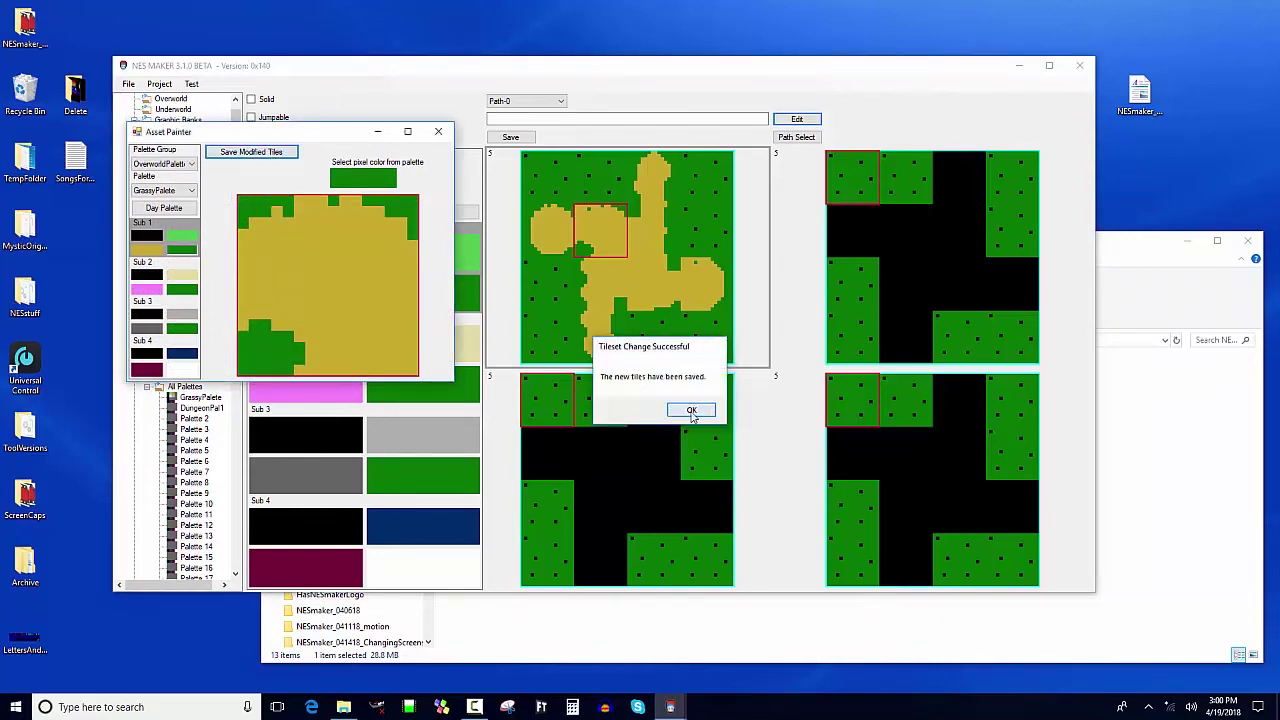
pyautogui.click(689, 409)
pyautogui.click(438, 132)
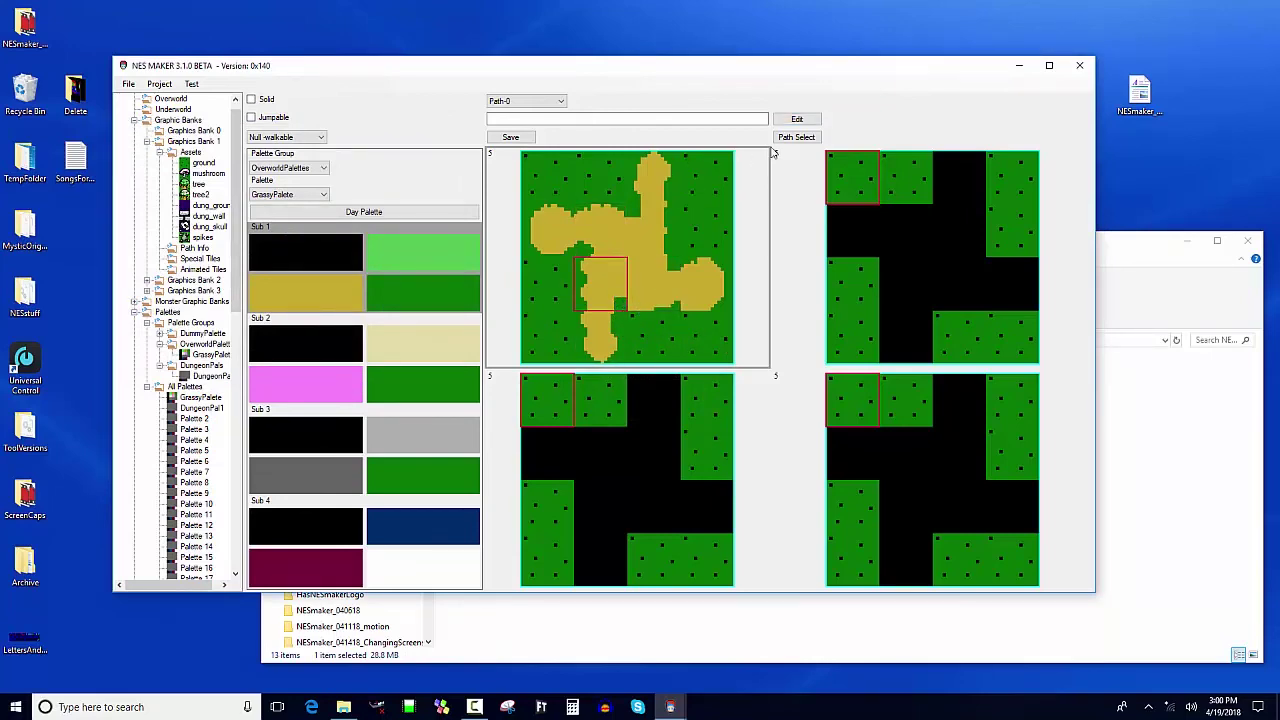
# Step: Paint grass over the tile's lower-right yellow pixels and save it
pyautogui.click(797, 119)
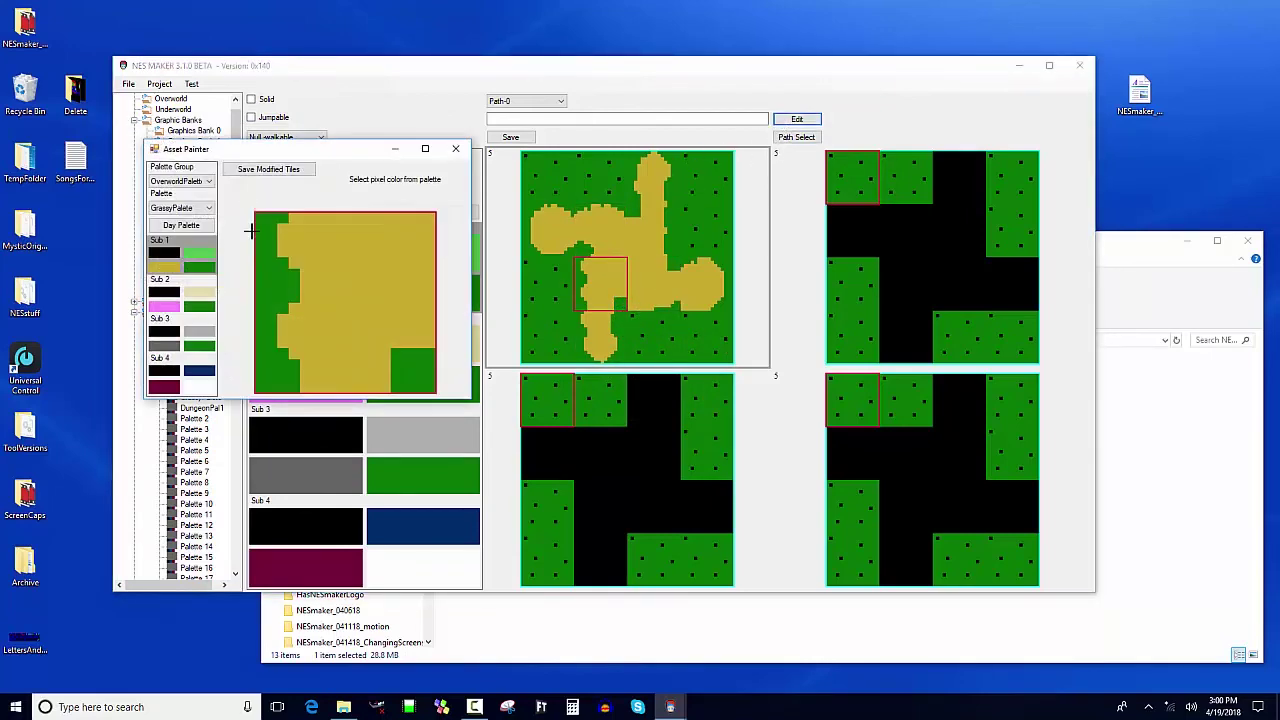
pyautogui.click(188, 268)
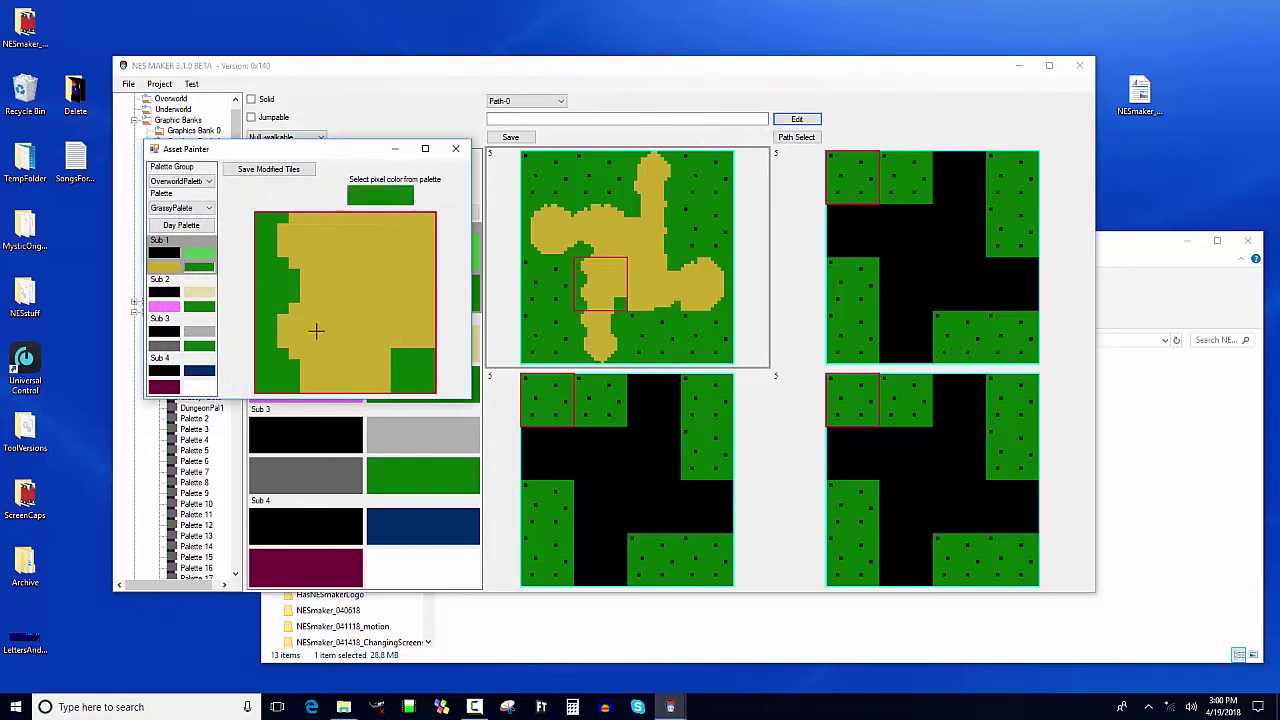
pyautogui.moveTo(405, 350); pyautogui.dragTo(428, 343)
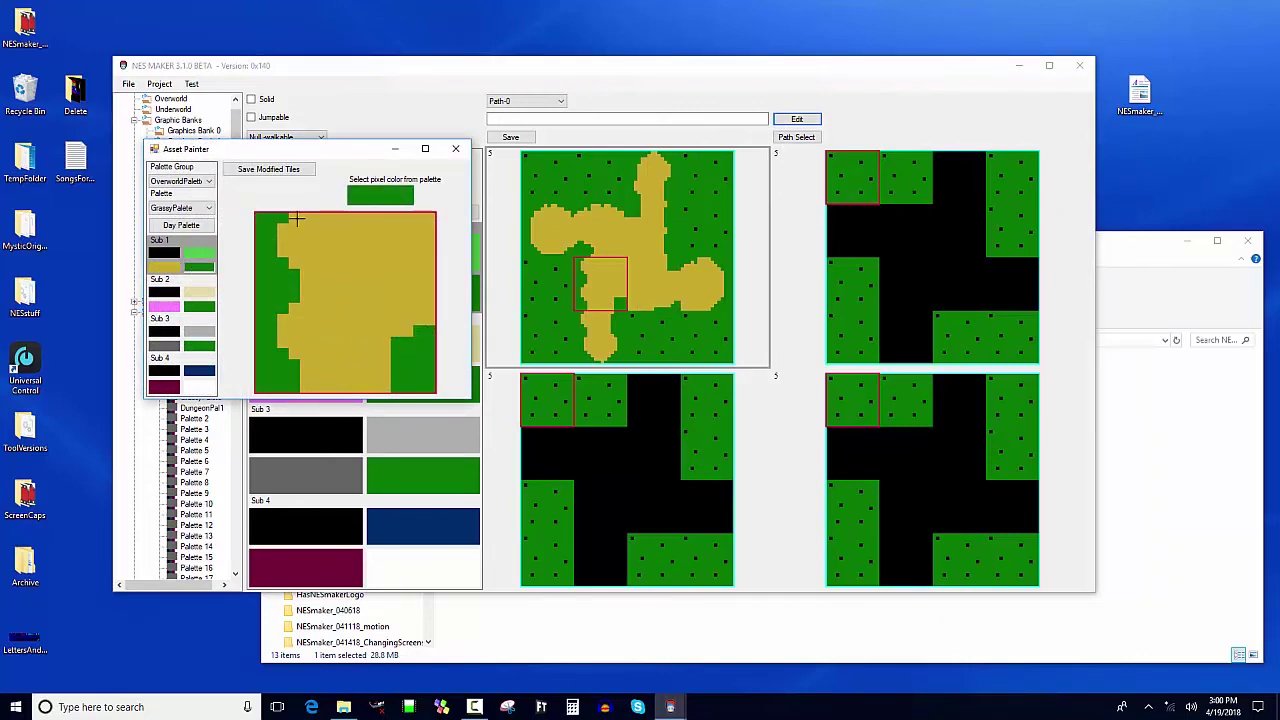
pyautogui.click(386, 344)
pyautogui.click(292, 171)
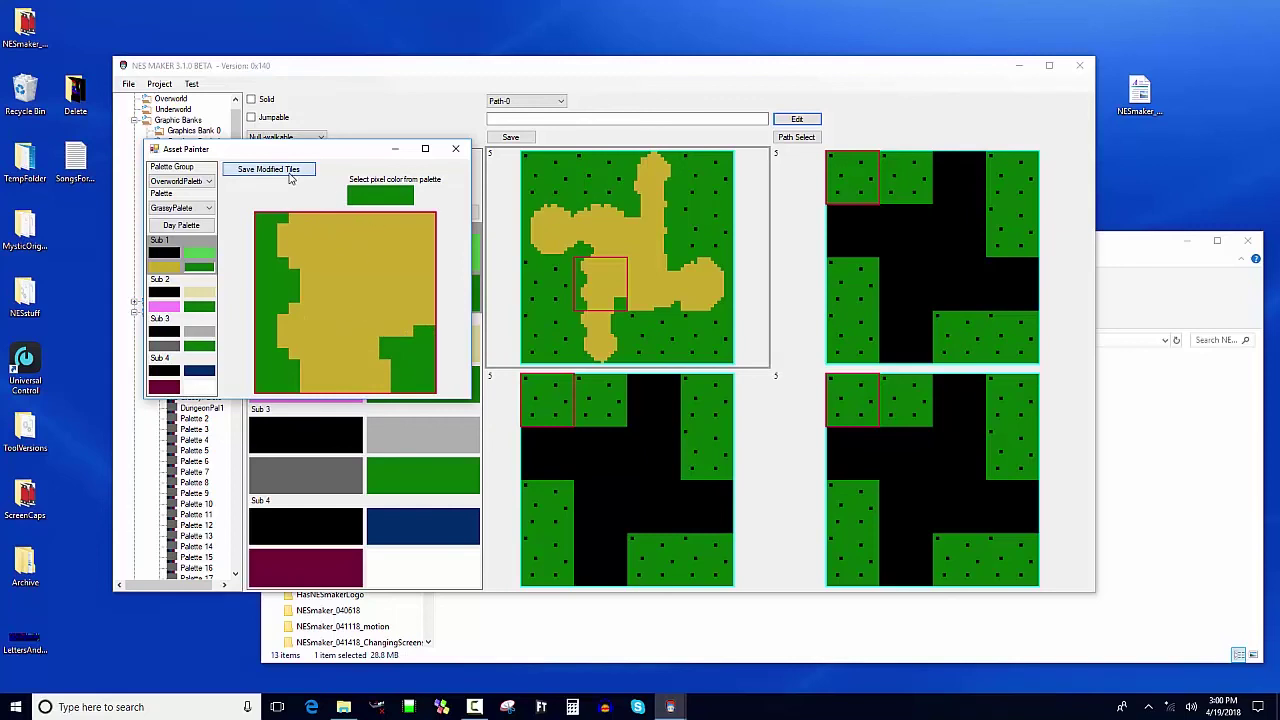
pyautogui.click(690, 409)
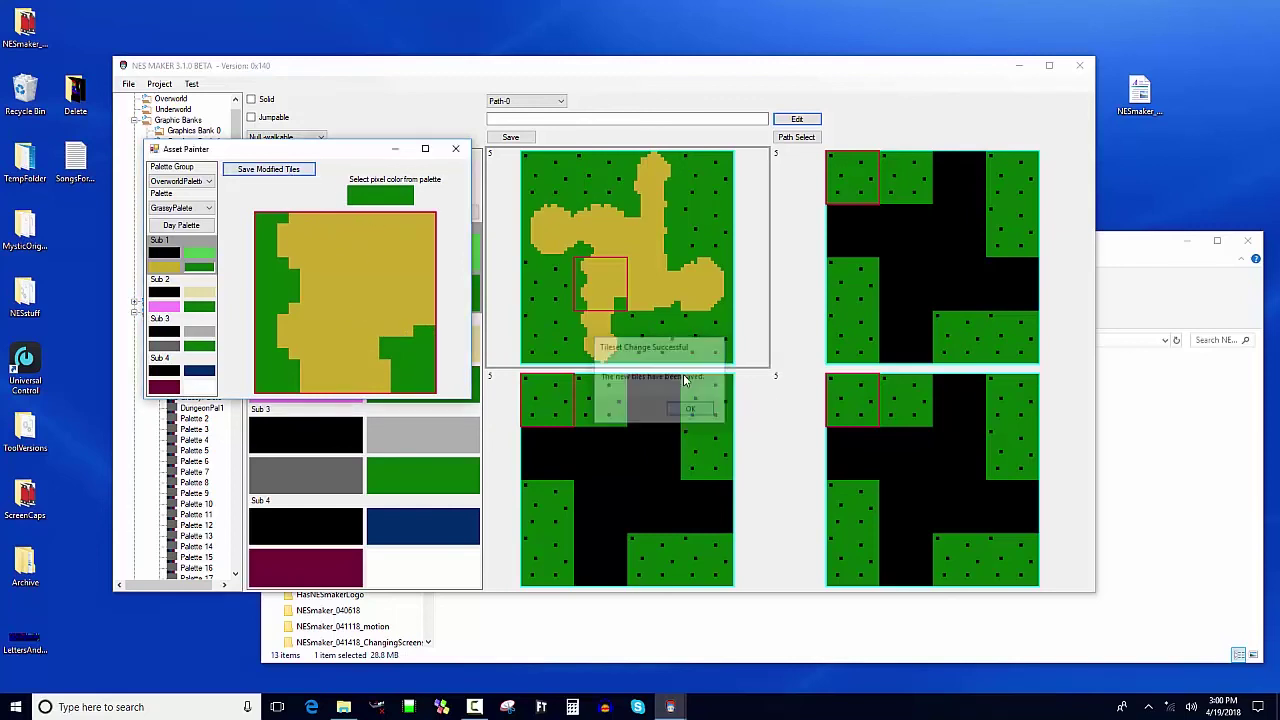
pyautogui.click(456, 148)
# Step: Add grass along the right-hand dirt tile's left, bottom and top-right edges, then save
pyautogui.click(654, 283)
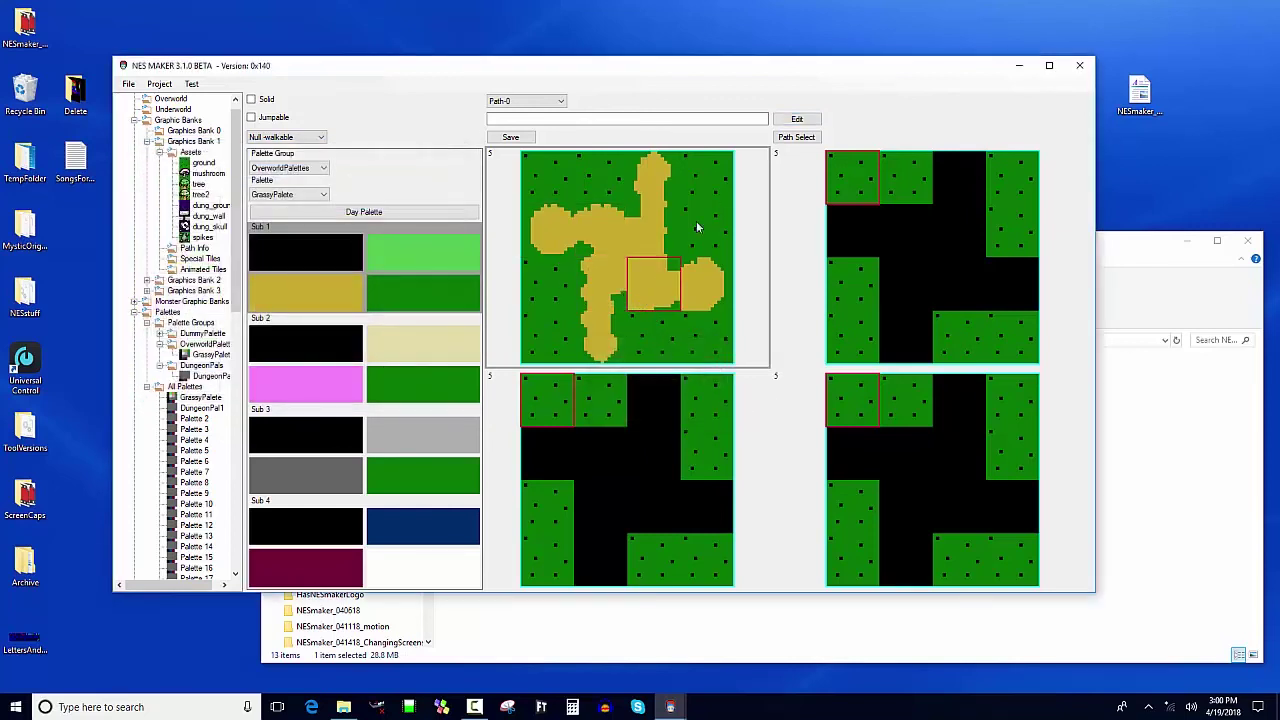
pyautogui.click(797, 119)
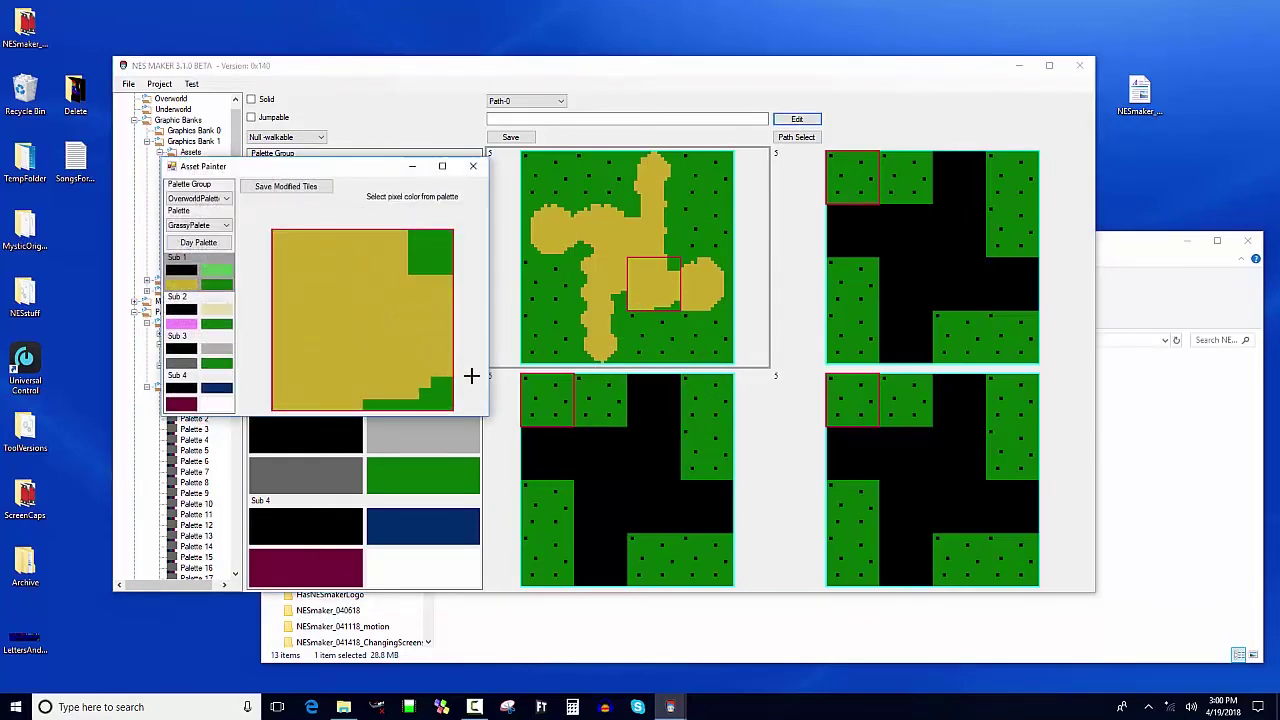
pyautogui.click(214, 285)
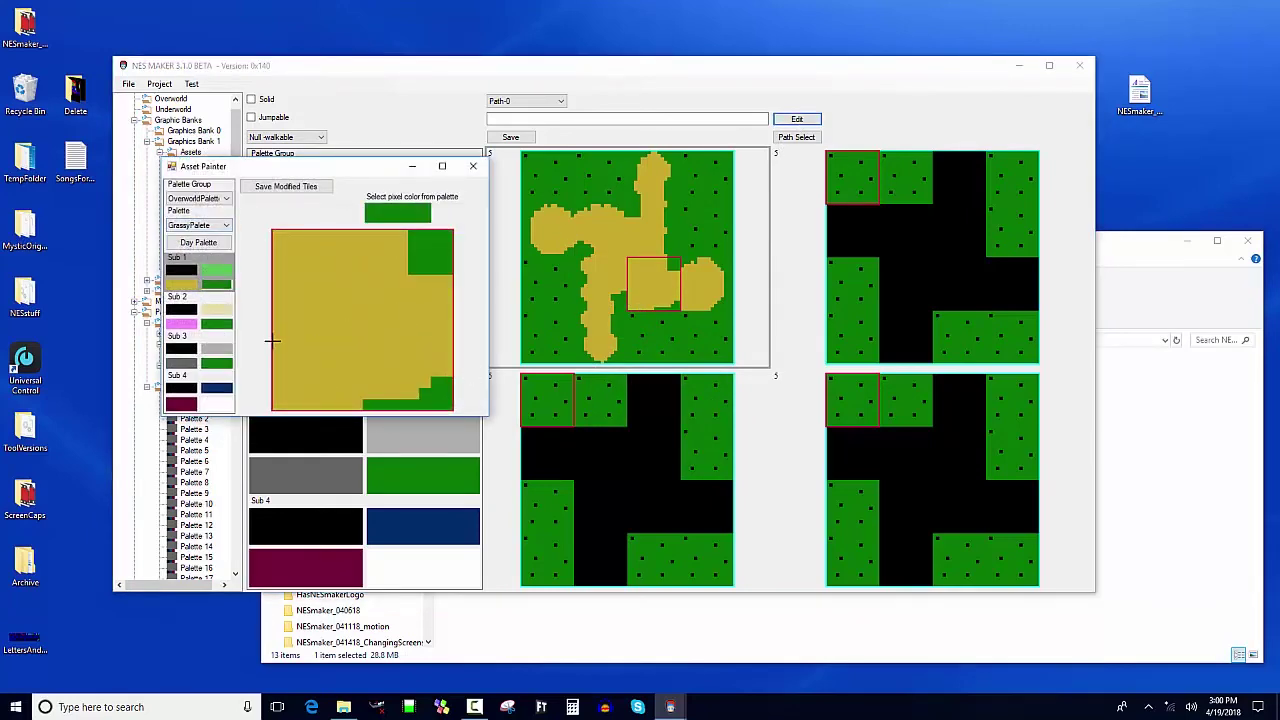
pyautogui.moveTo(275, 348)
pyautogui.mouseDown()
pyautogui.moveTo(354, 398)
pyautogui.moveTo(291, 397)
pyautogui.moveTo(283, 369)
pyautogui.moveTo(273, 377)
pyautogui.moveTo(295, 407)
pyautogui.moveTo(334, 394)
pyautogui.moveTo(315, 394)
pyautogui.moveTo(277, 356)
pyautogui.moveTo(316, 389)
pyautogui.mouseUp()
pyautogui.moveTo(400, 285)
pyautogui.mouseDown()
pyautogui.moveTo(424, 276)
pyautogui.moveTo(400, 254)
pyautogui.mouseUp()
pyautogui.click(286, 186)
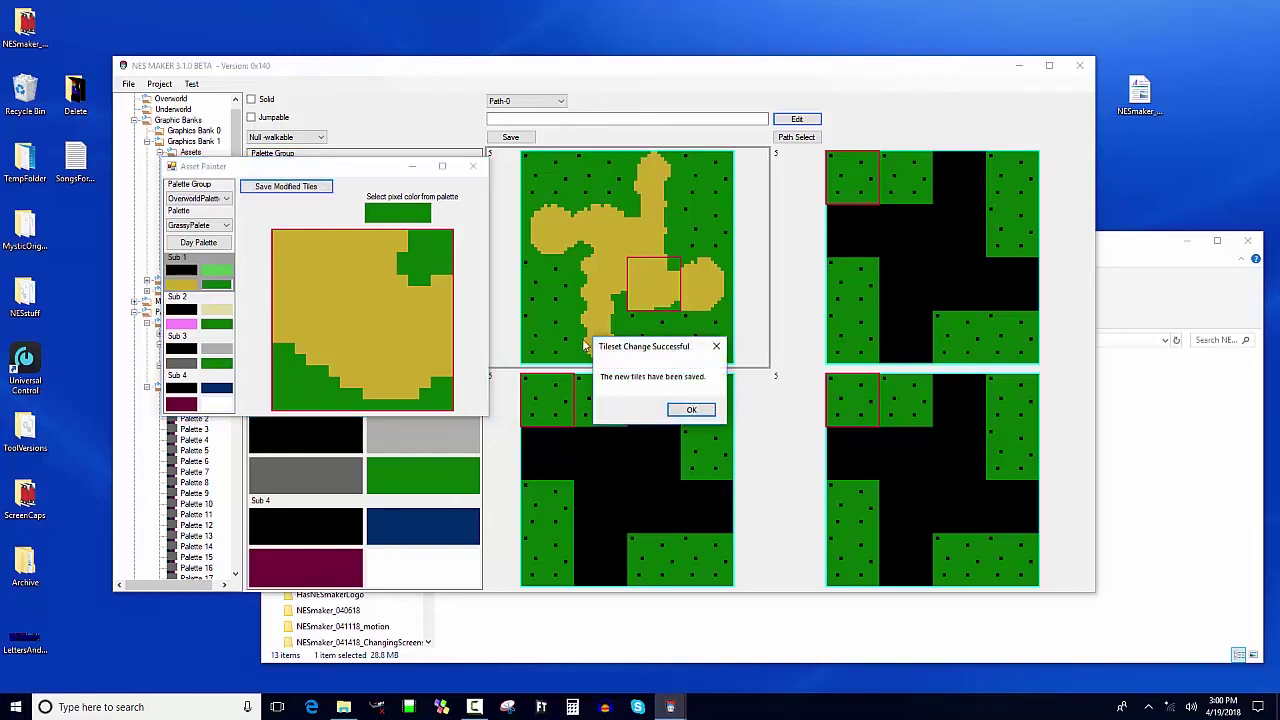
pyautogui.click(689, 410)
pyautogui.click(473, 166)
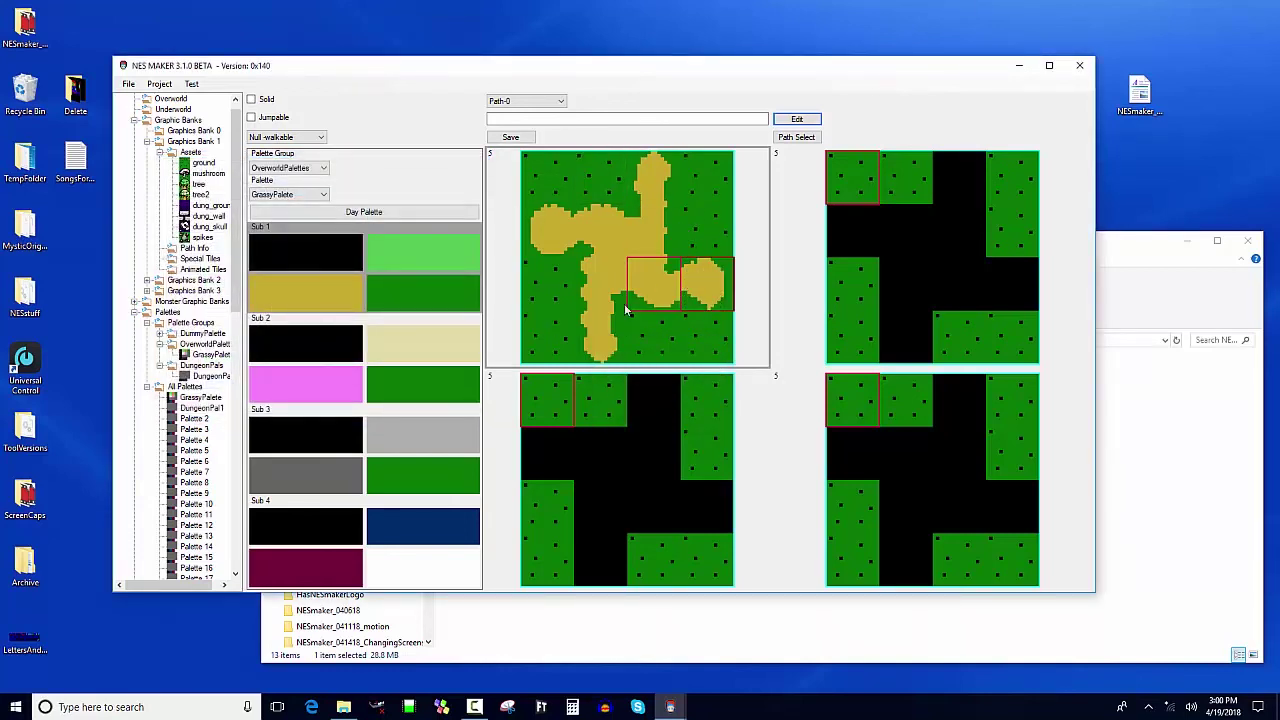
# Step: Touch up the rounded right-hand path-end tile in dark green and save it
pyautogui.click(599, 230)
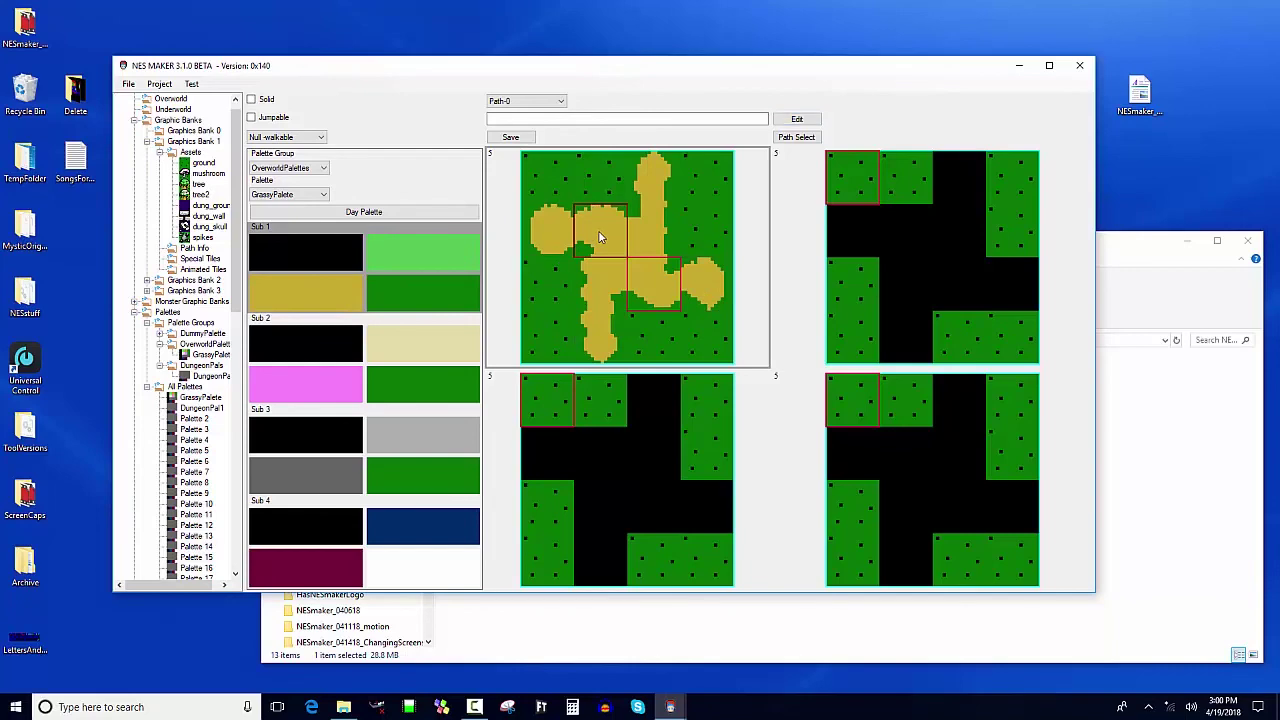
pyautogui.click(726, 279)
pyautogui.click(798, 119)
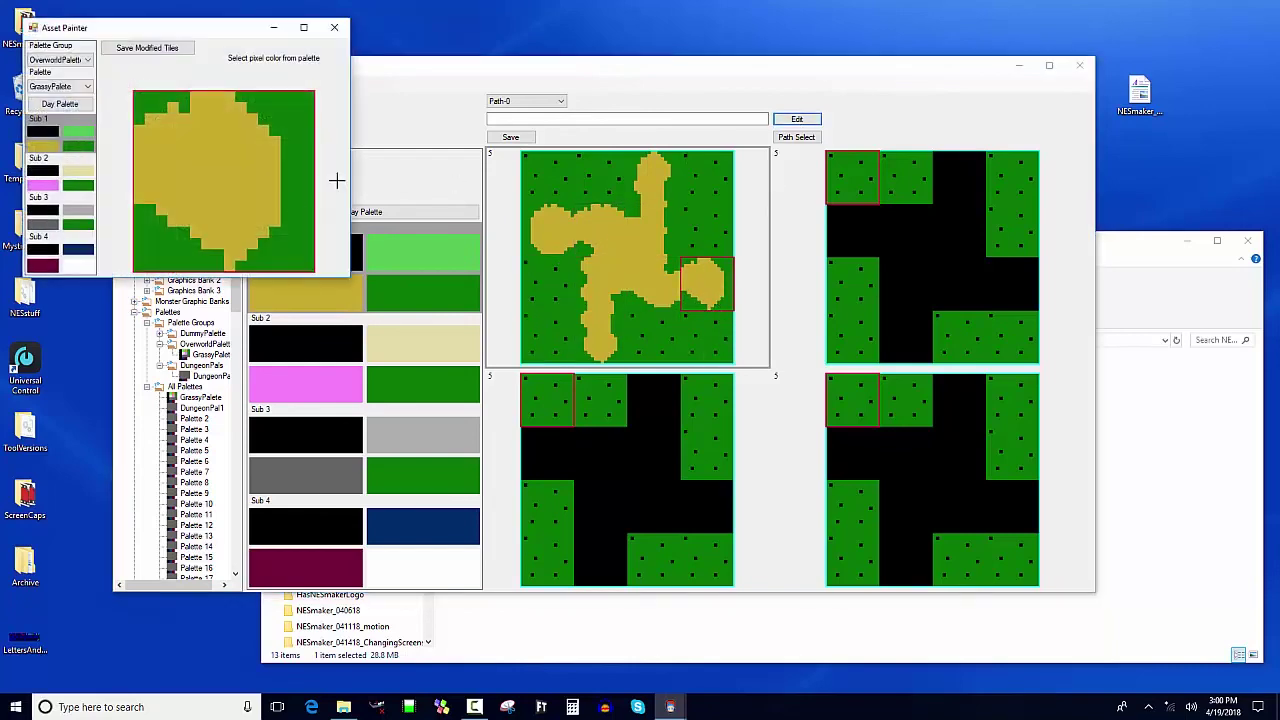
pyautogui.click(80, 146)
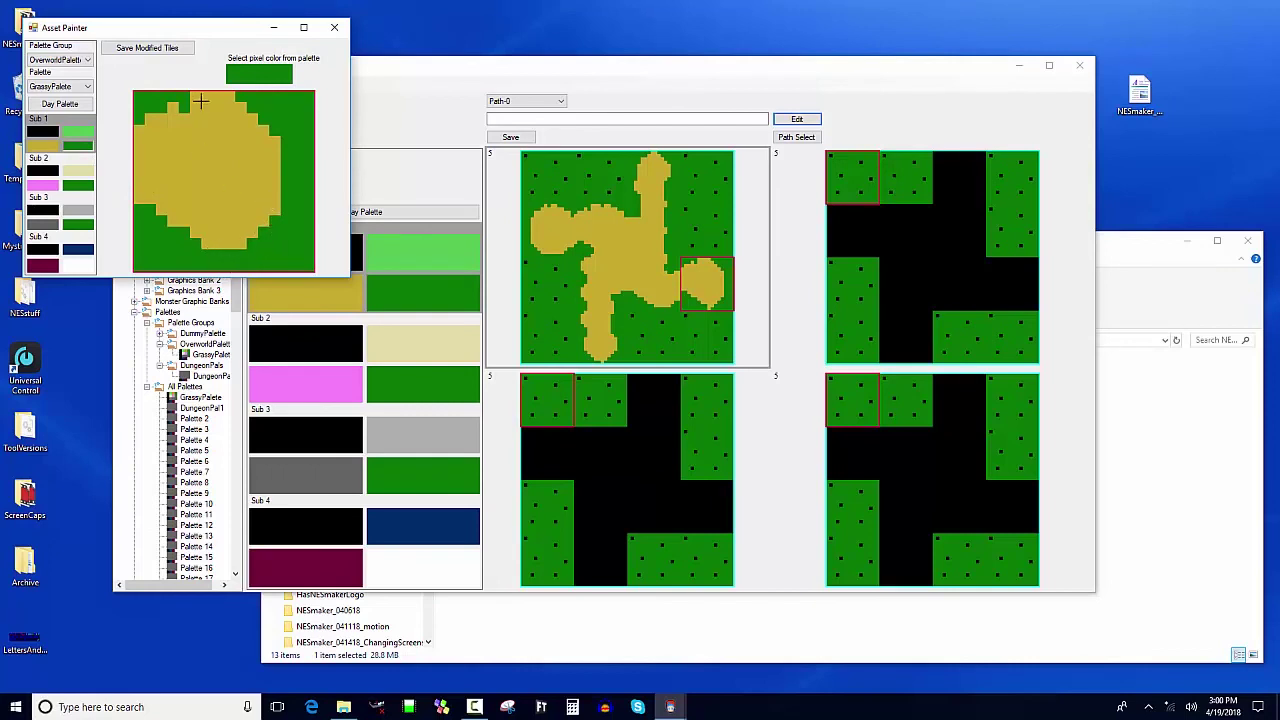
pyautogui.click(174, 50)
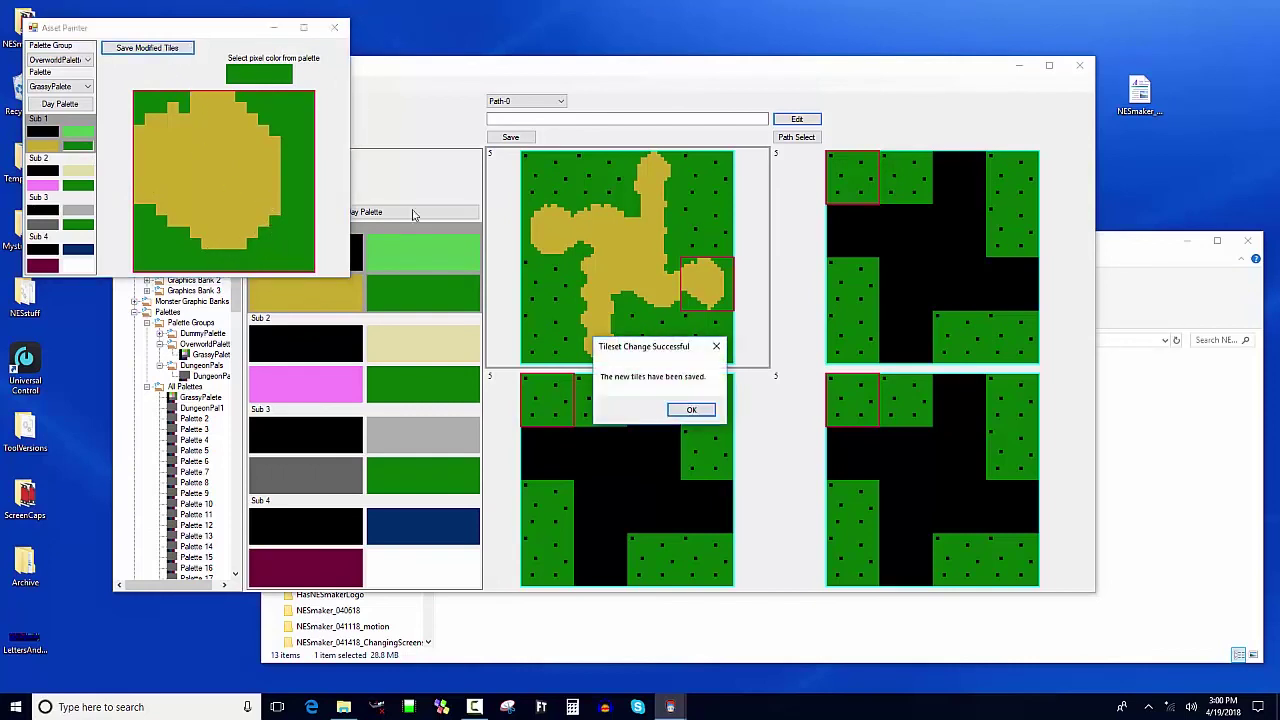
pyautogui.click(698, 410)
pyautogui.click(334, 27)
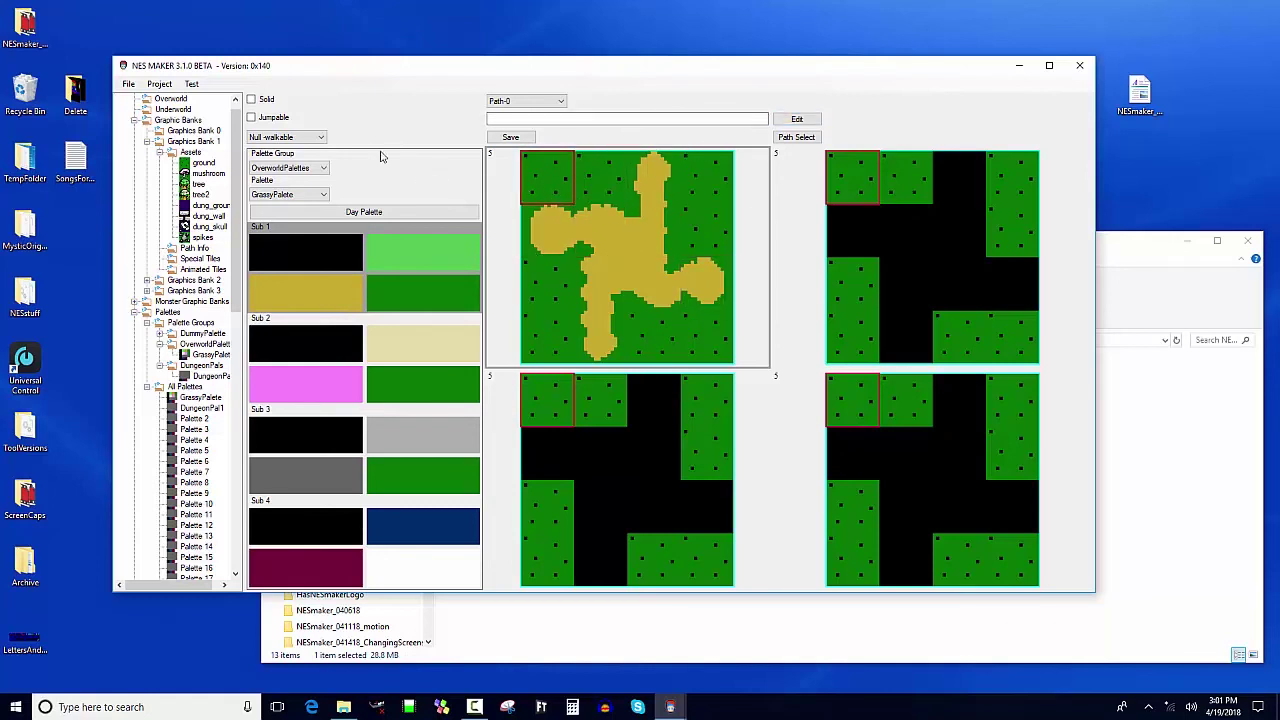
# Step: Keep the tile type Null walkable, name the path group DirtPath, and save it
pyautogui.click(314, 138)
pyautogui.click(316, 148)
pyautogui.click(321, 139)
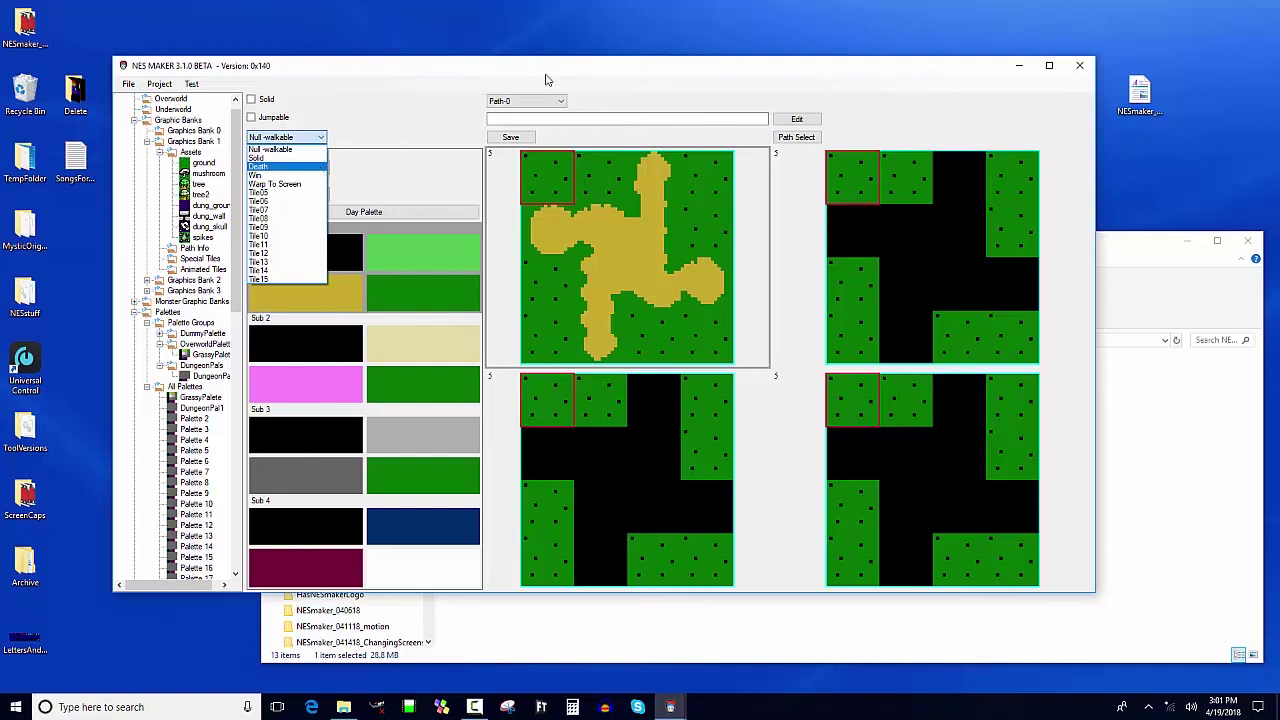
pyautogui.click(290, 150)
pyautogui.click(286, 137)
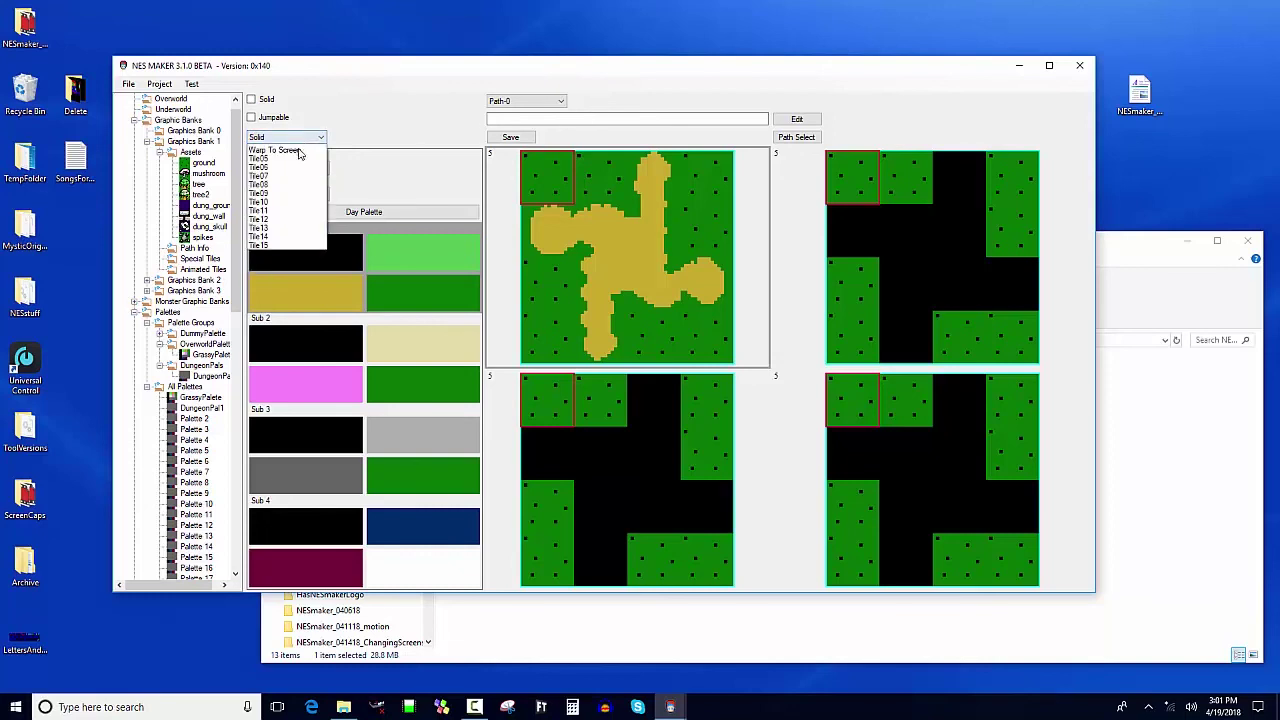
pyautogui.click(297, 157)
pyautogui.scroll(1, 297, 157)
pyautogui.click(614, 118)
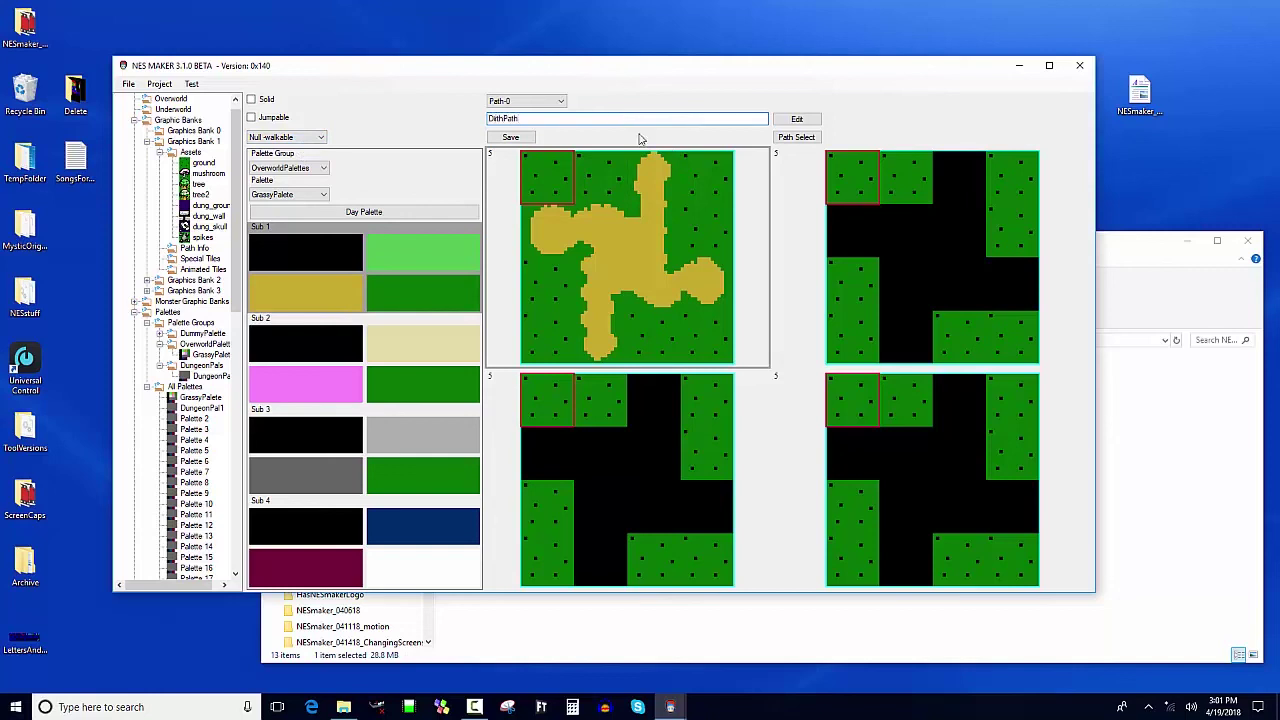
pyautogui.click(522, 137)
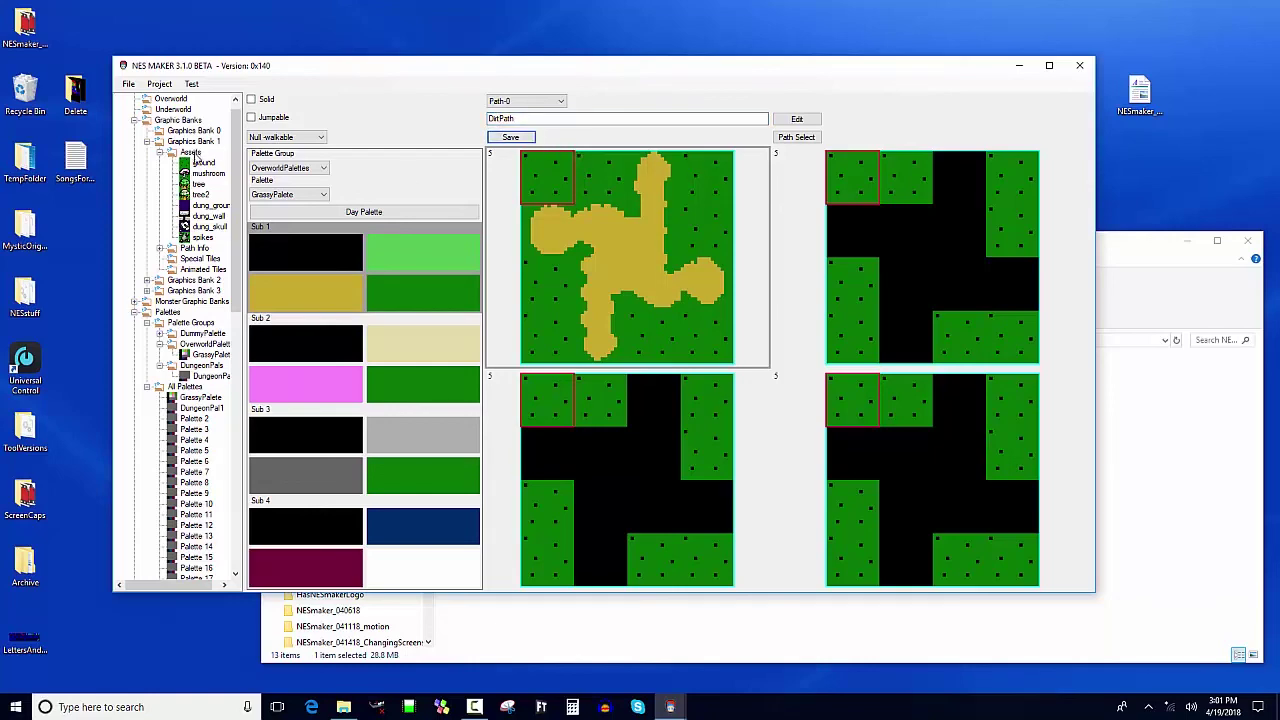
# Step: Open a grassy overworld screen and assign DirtPath as its path group in the screen details
pyautogui.click(172, 99)
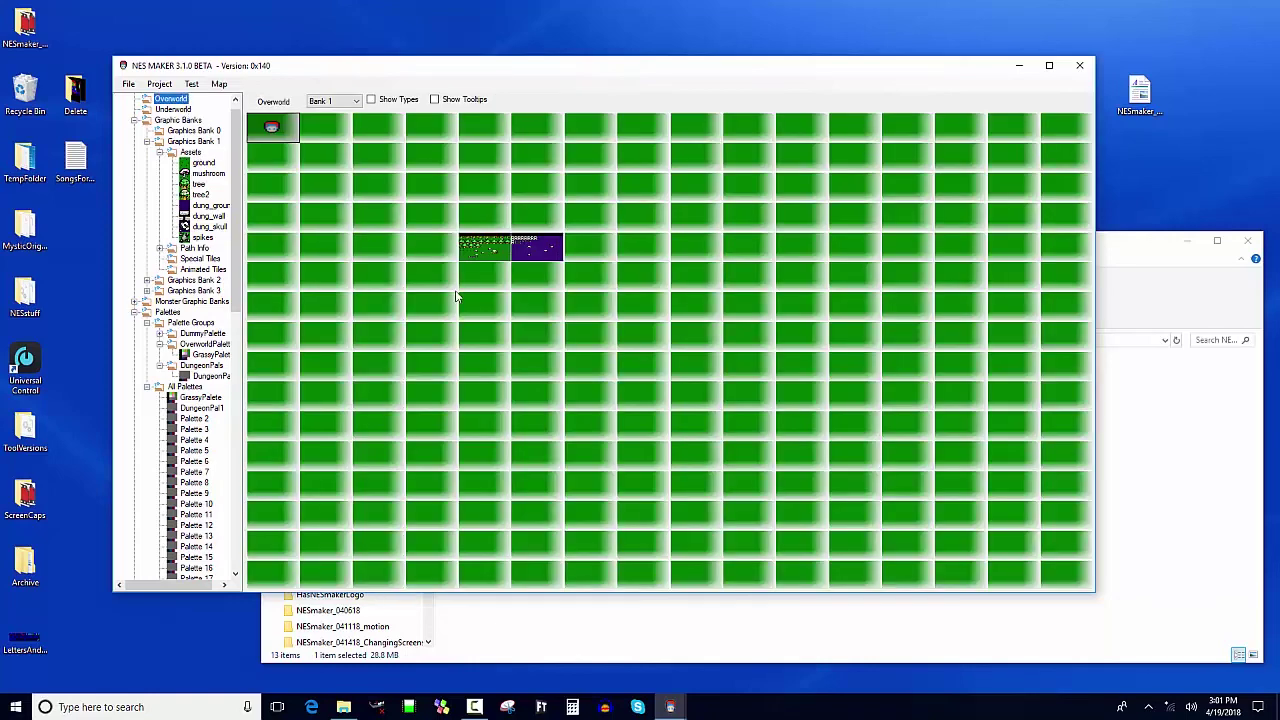
pyautogui.doubleClick(507, 252)
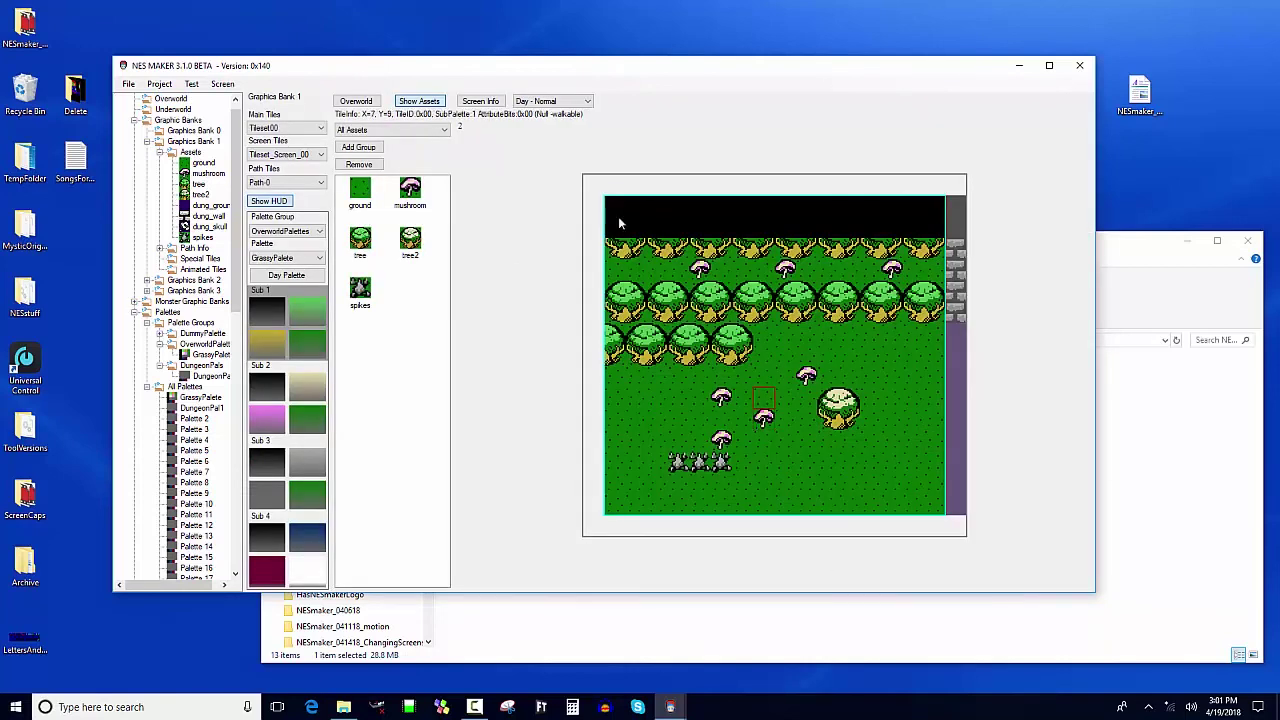
pyautogui.click(480, 101)
pyautogui.moveTo(212, 30); pyautogui.dragTo(308, 116)
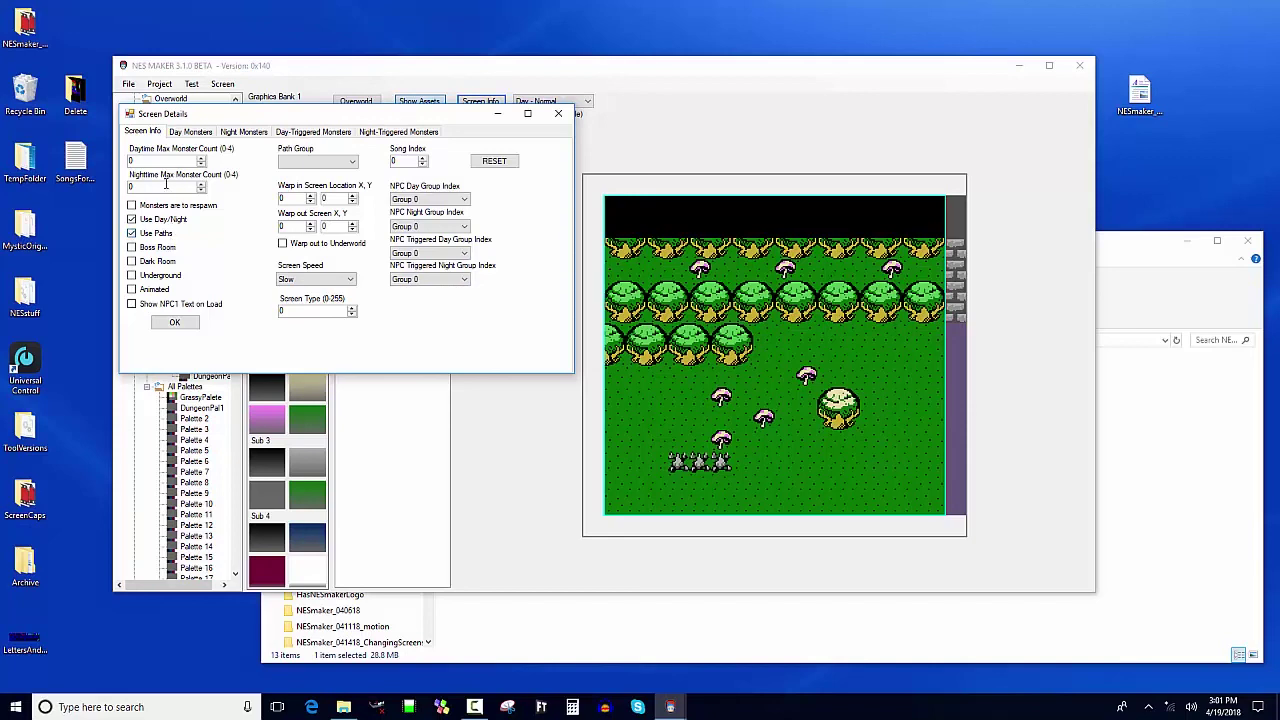
pyautogui.click(351, 163)
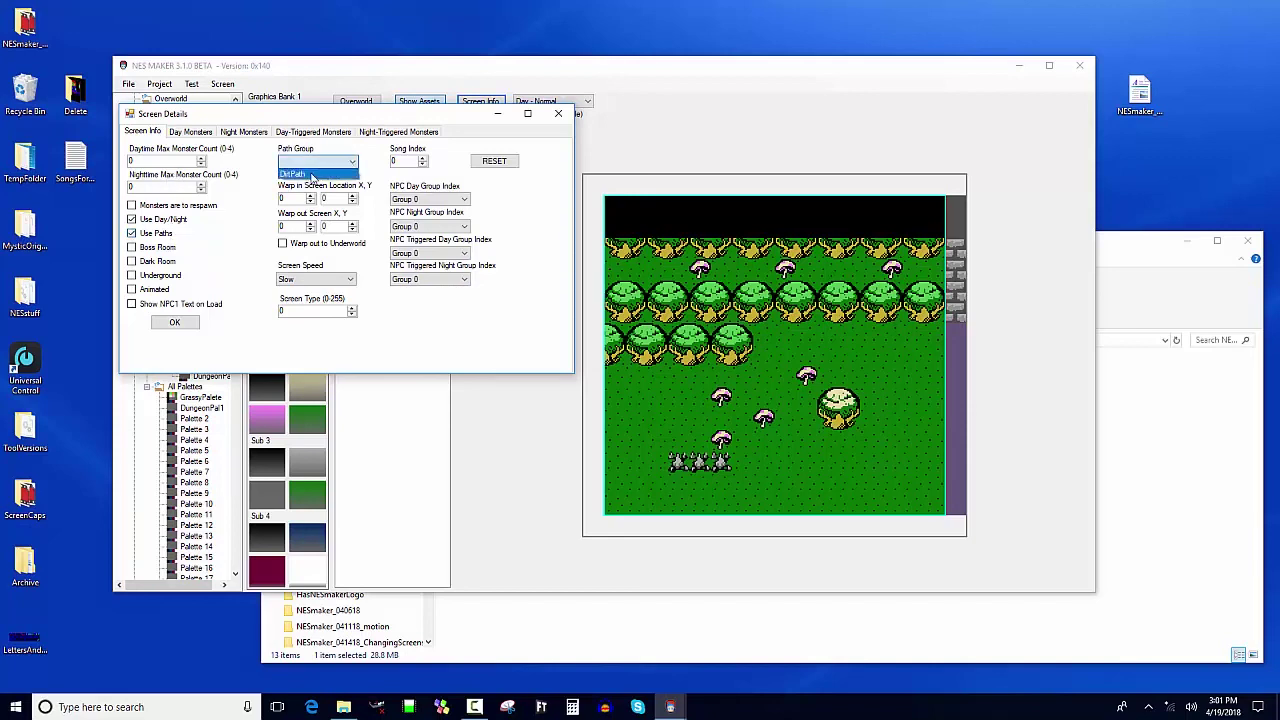
pyautogui.click(312, 175)
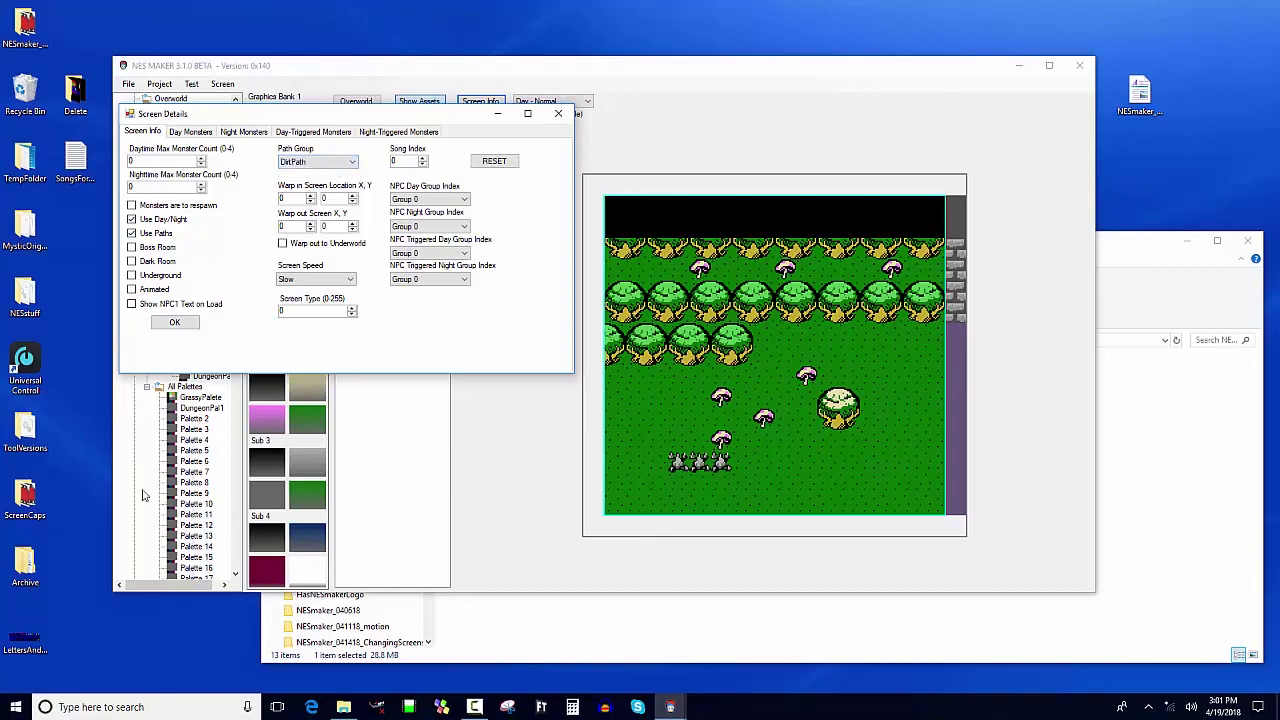
pyautogui.click(174, 322)
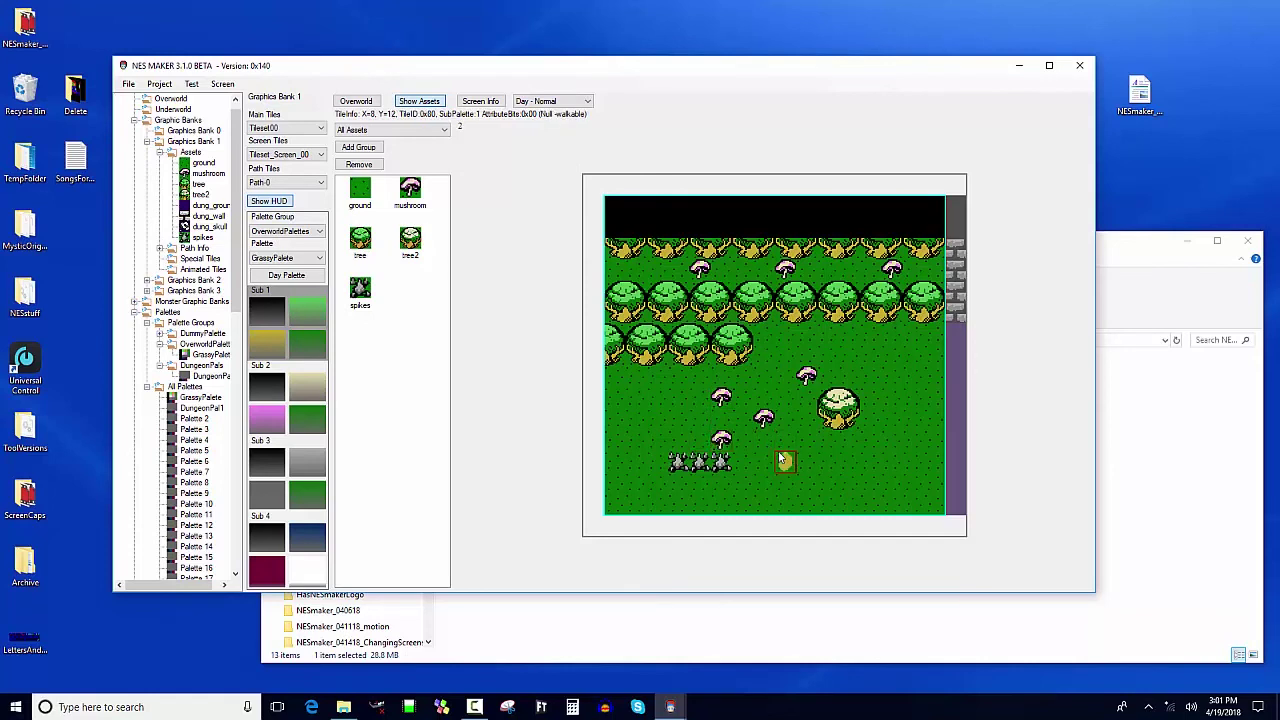
# Step: Paint a winding DirtPath trail across the grass, looping around the tree to the left edge
pyautogui.moveTo(799, 459)
pyautogui.mouseDown()
pyautogui.moveTo(878, 456)
pyautogui.moveTo(891, 427)
pyautogui.moveTo(899, 458)
pyautogui.moveTo(903, 448)
pyautogui.moveTo(912, 398)
pyautogui.moveTo(899, 361)
pyautogui.moveTo(859, 357)
pyautogui.moveTo(861, 340)
pyautogui.moveTo(779, 345)
pyautogui.moveTo(767, 385)
pyautogui.moveTo(672, 372)
pyautogui.moveTo(657, 401)
pyautogui.moveTo(676, 393)
pyautogui.moveTo(668, 429)
pyautogui.moveTo(643, 408)
pyautogui.mouseUp()
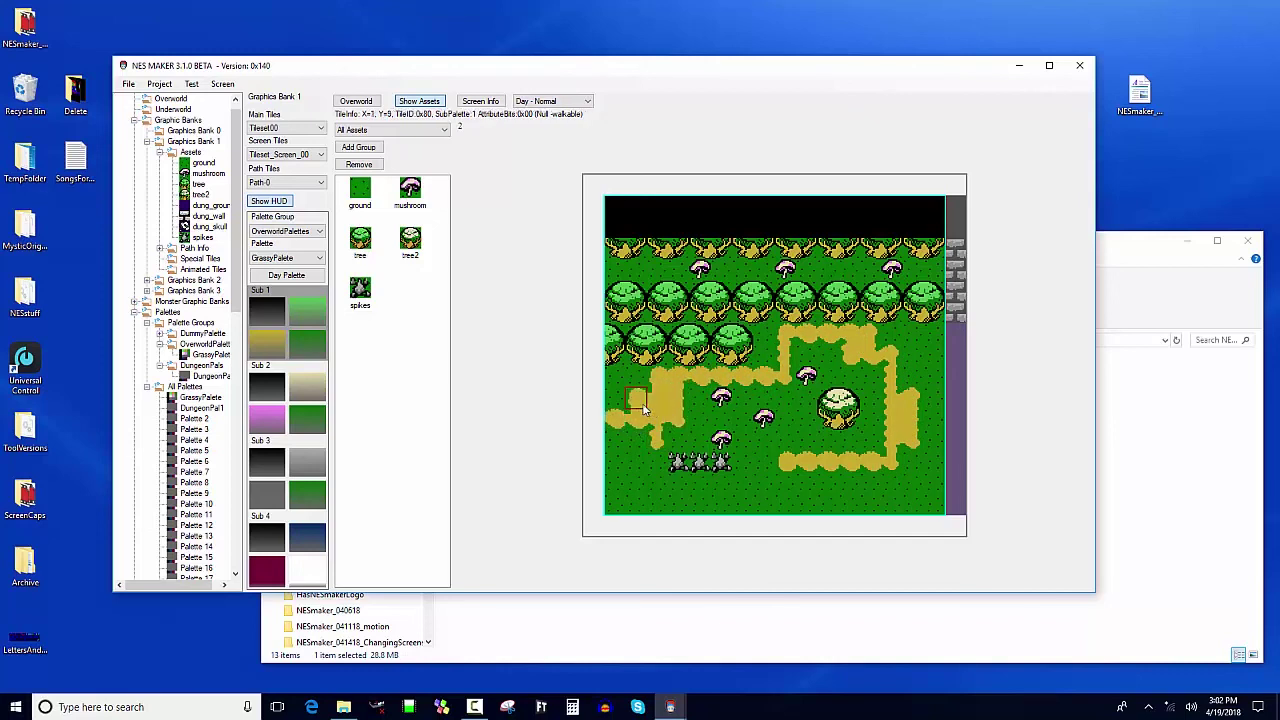